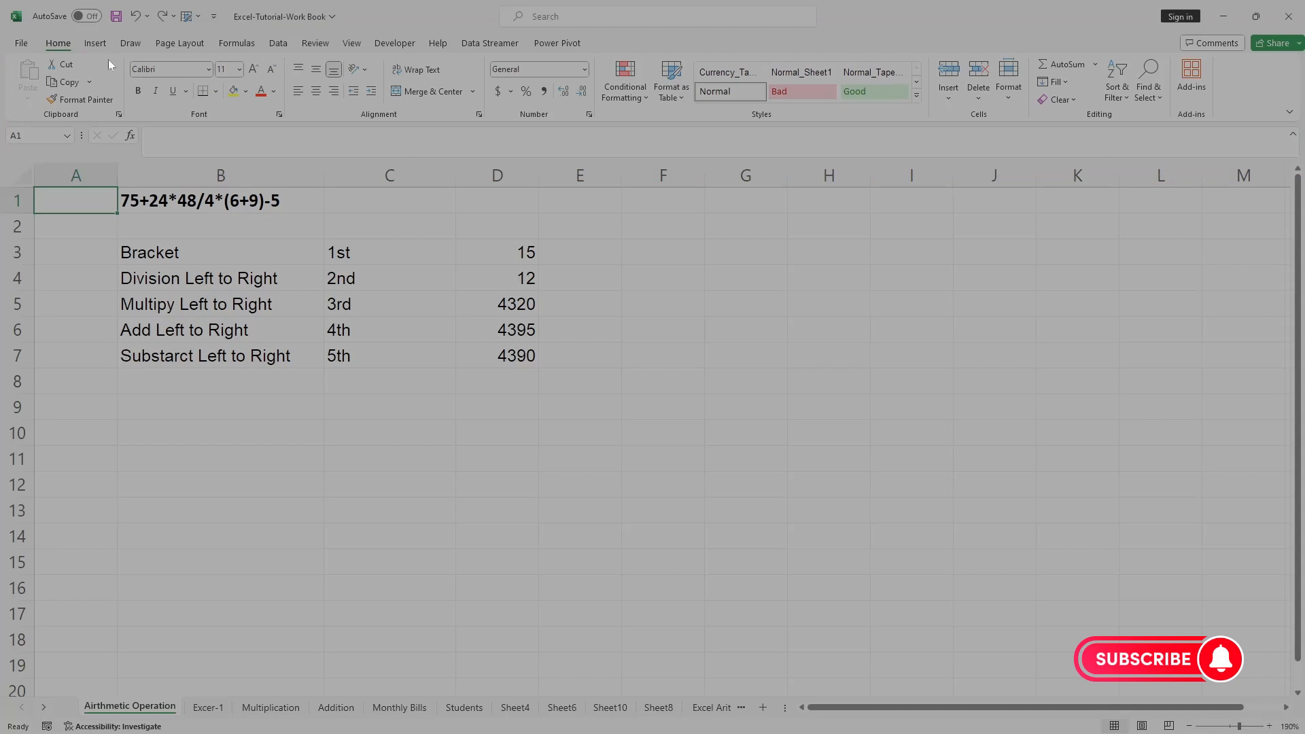
Look through the Insert, Draw, Page Layout, Formulas and Data commands on the ribbon.
left_click(95, 43)
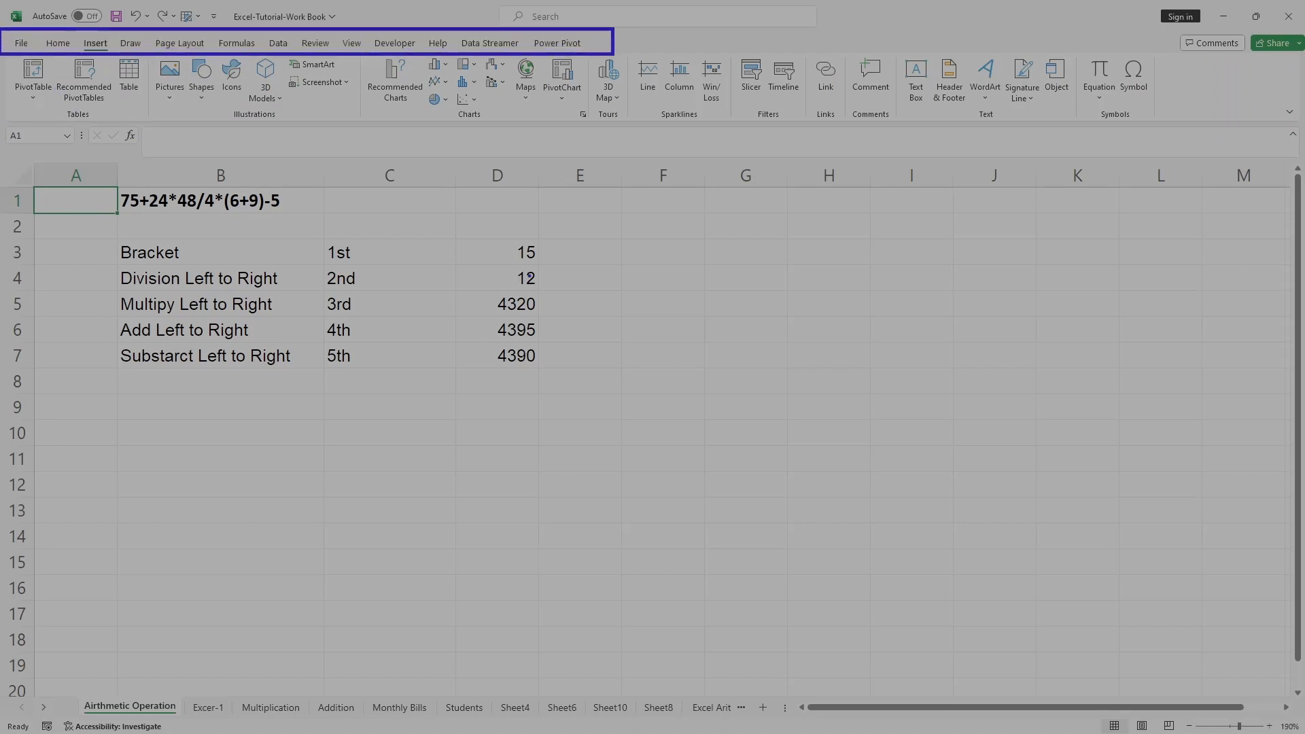
left_click(580, 304)
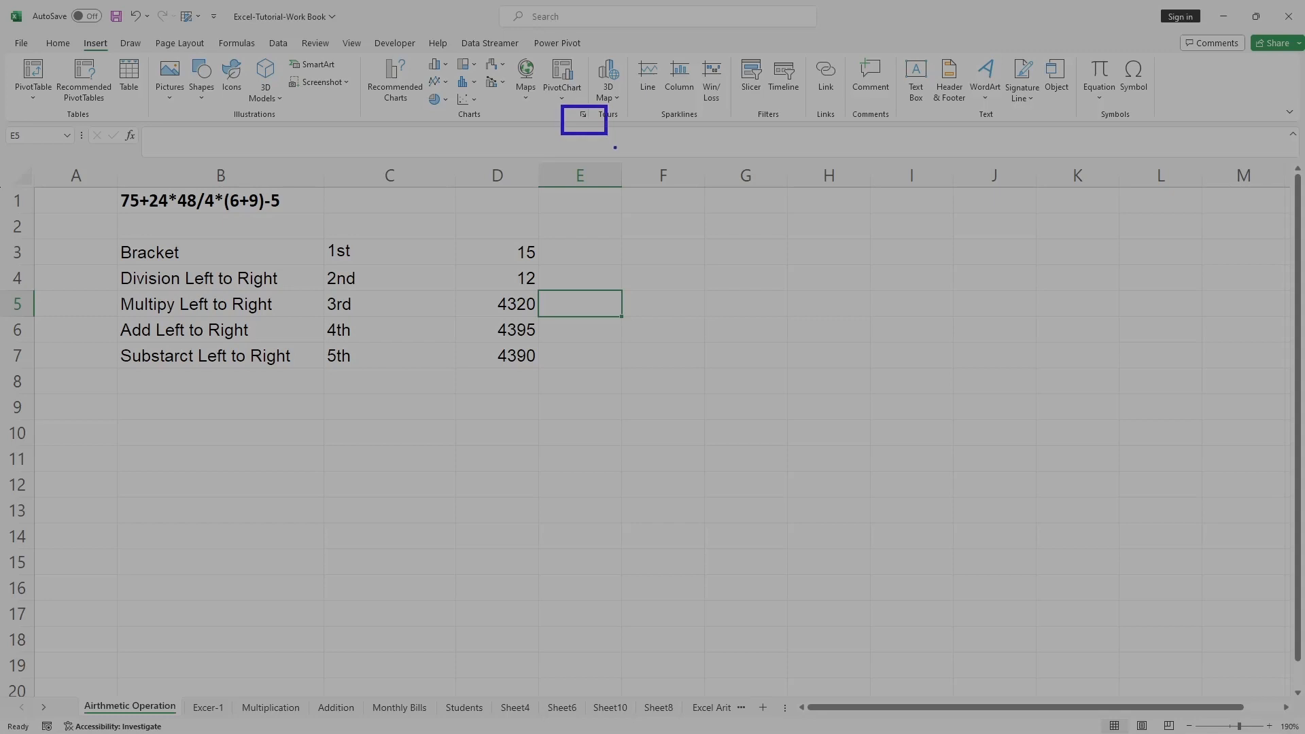
left_click(130, 44)
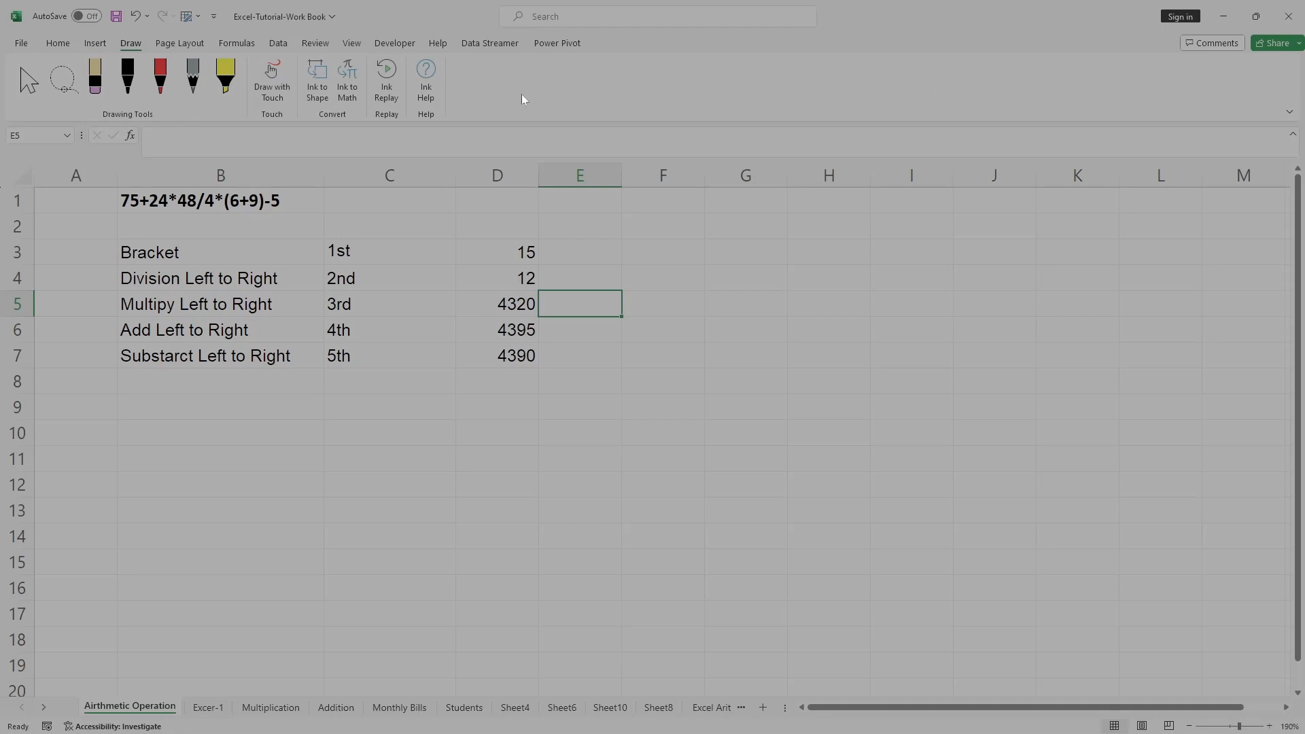
left_click(183, 44)
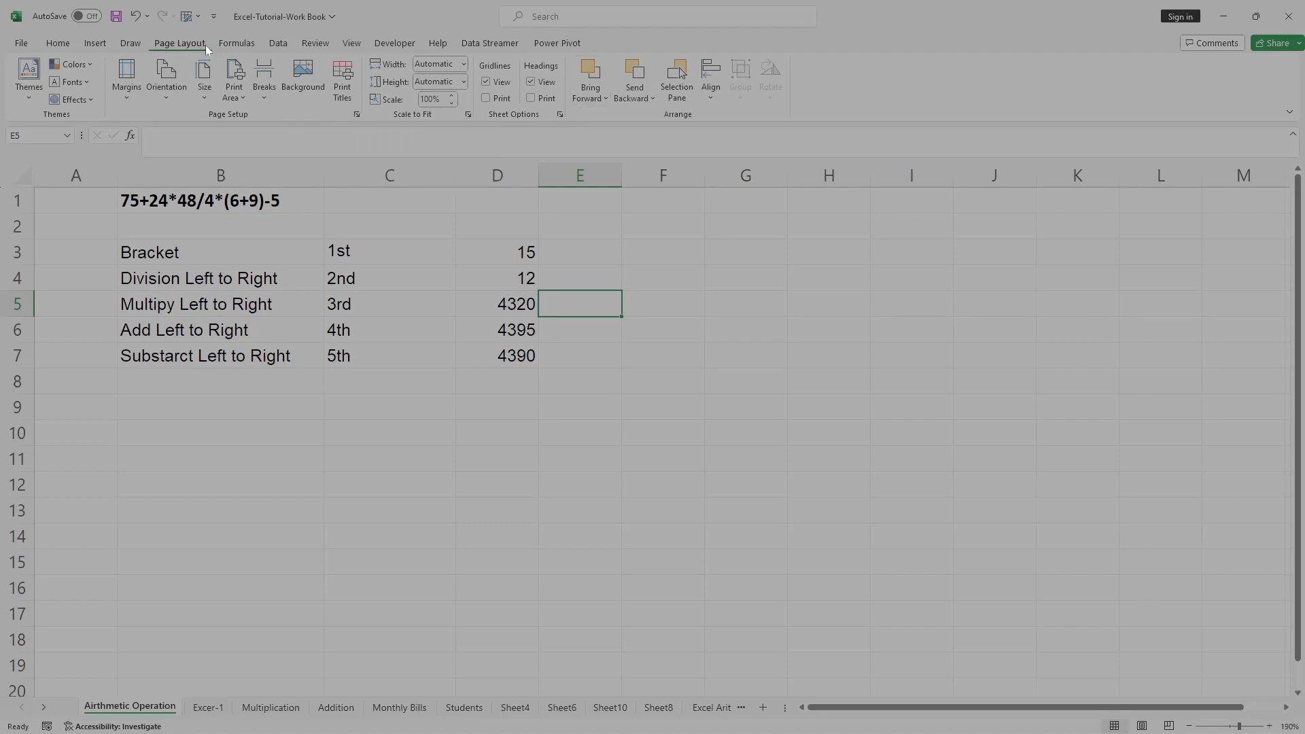
left_click(238, 44)
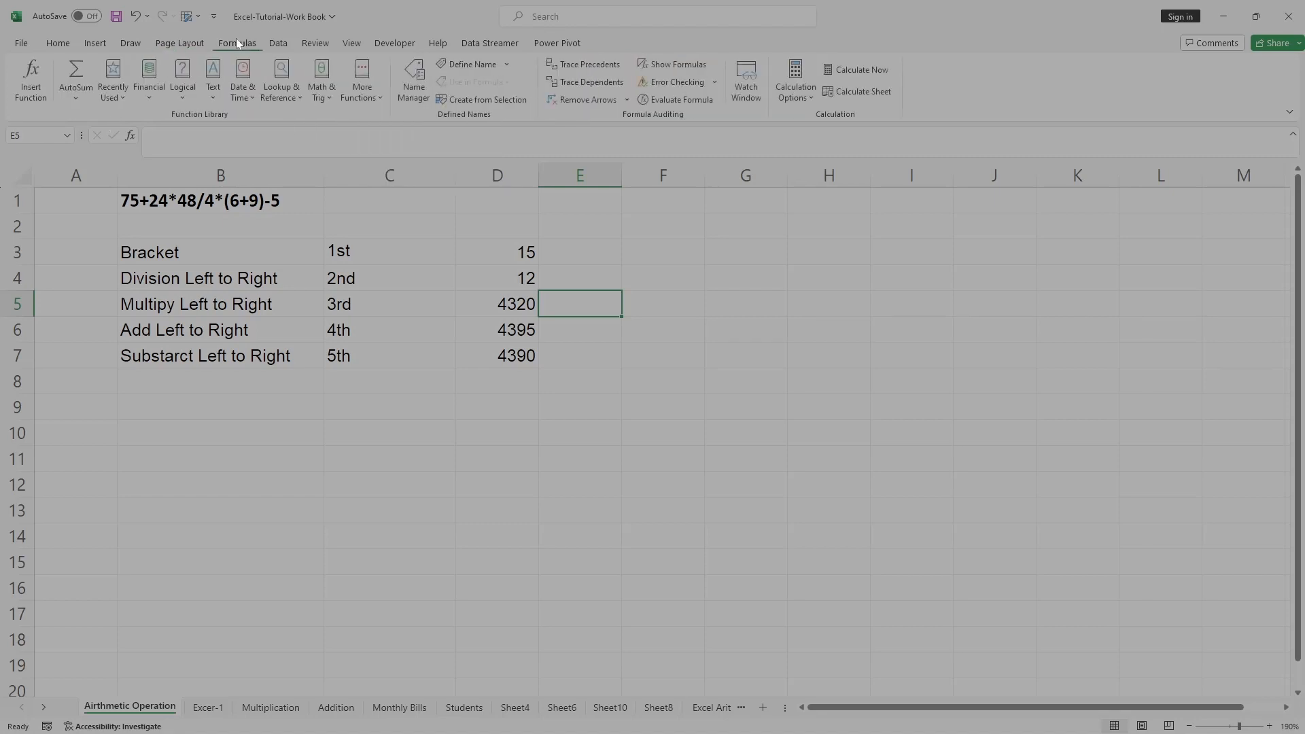
left_click(288, 41)
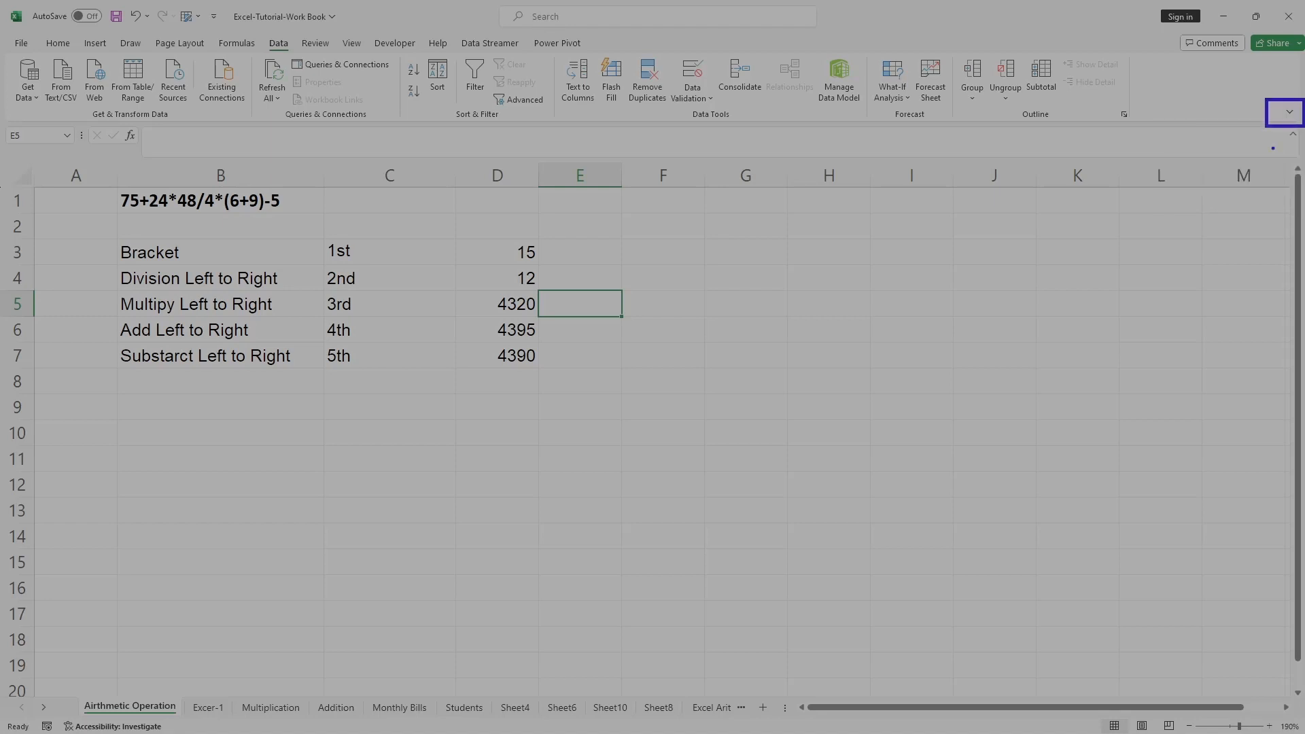
Switch the ribbon display to full-screen mode, and set it back to always show the ribbon.
left_click(1290, 112)
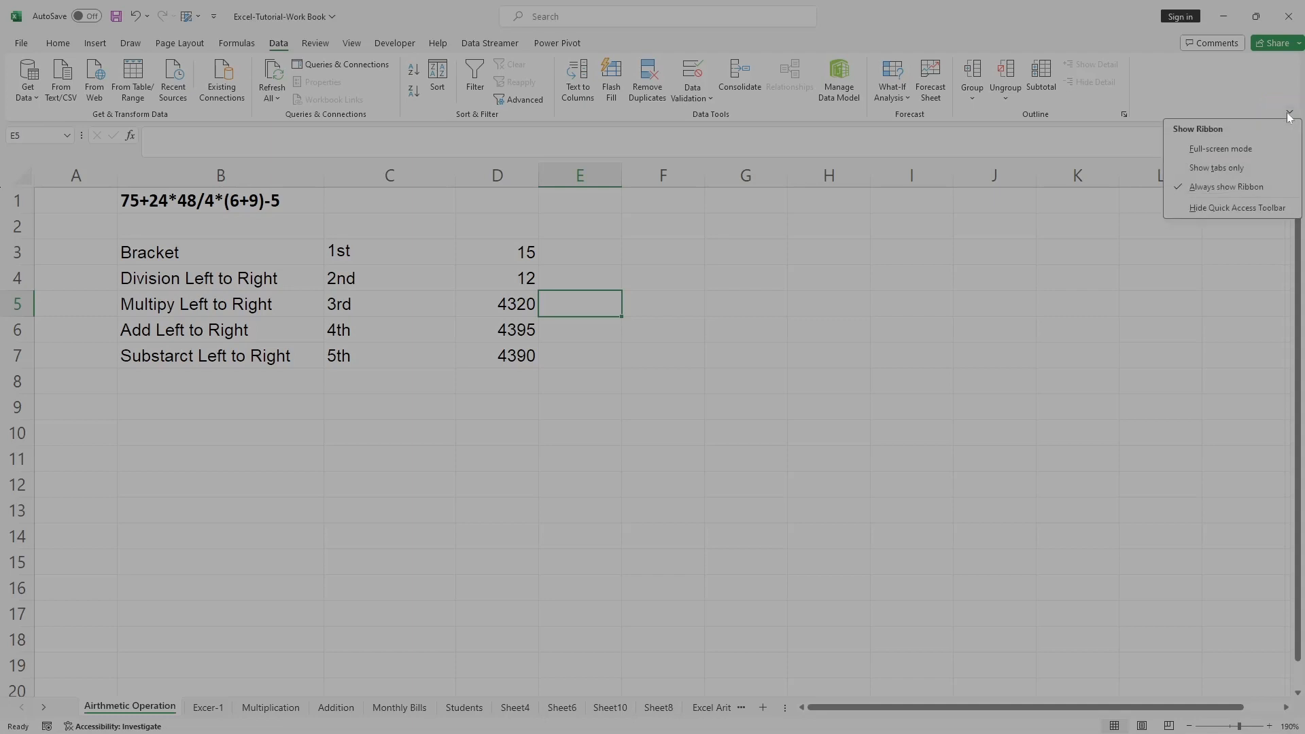
left_click(1225, 148)
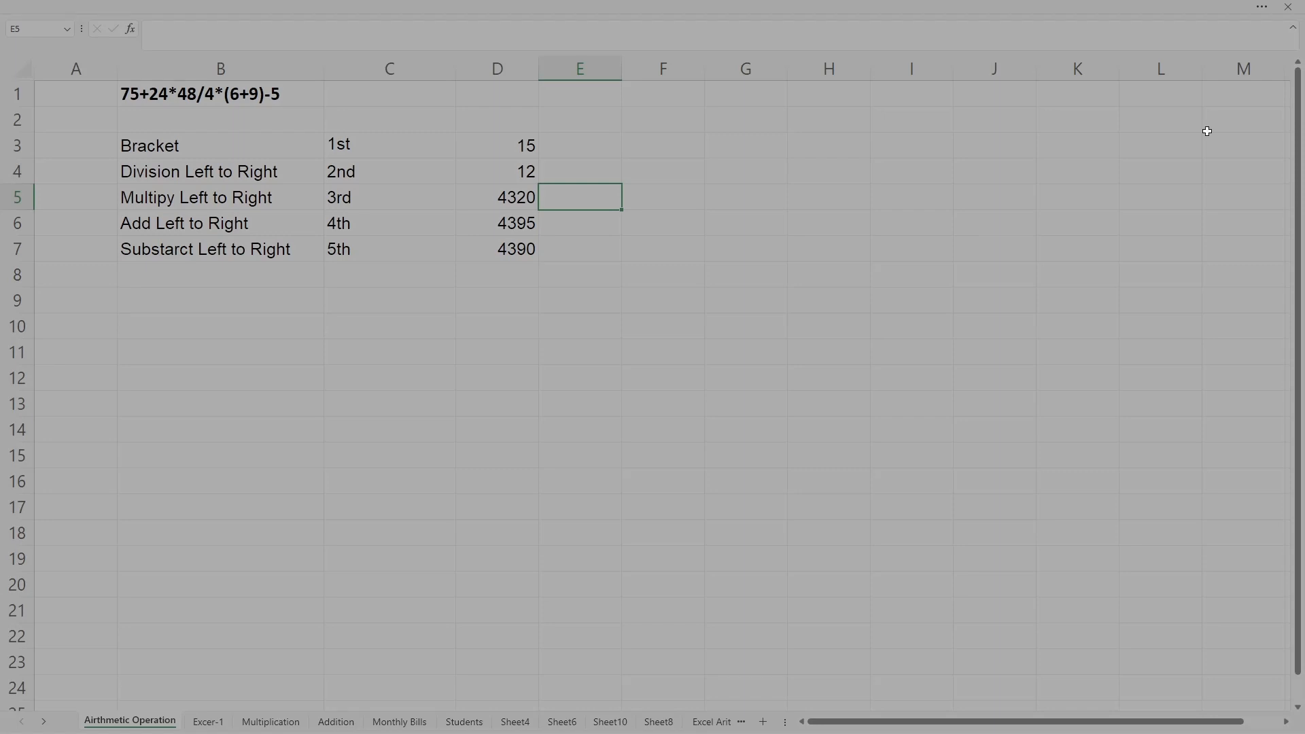
left_click(1261, 7)
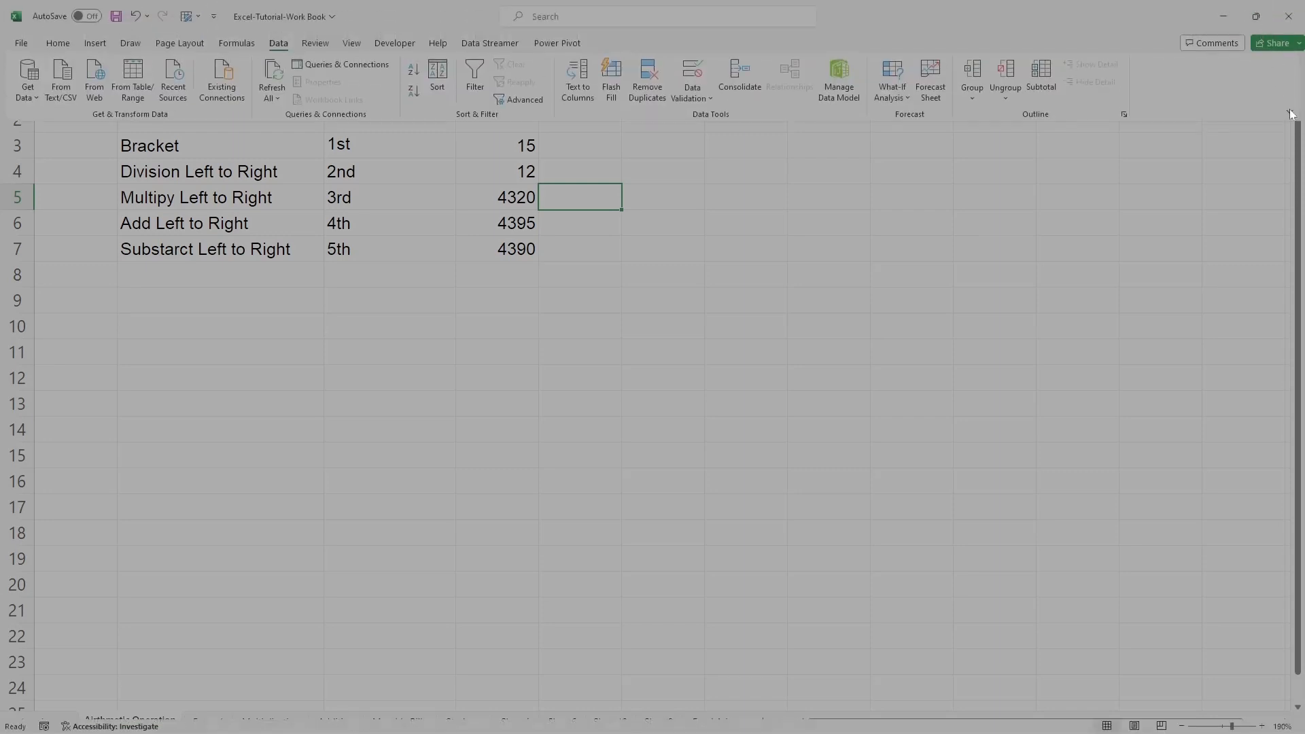
left_click(1289, 111)
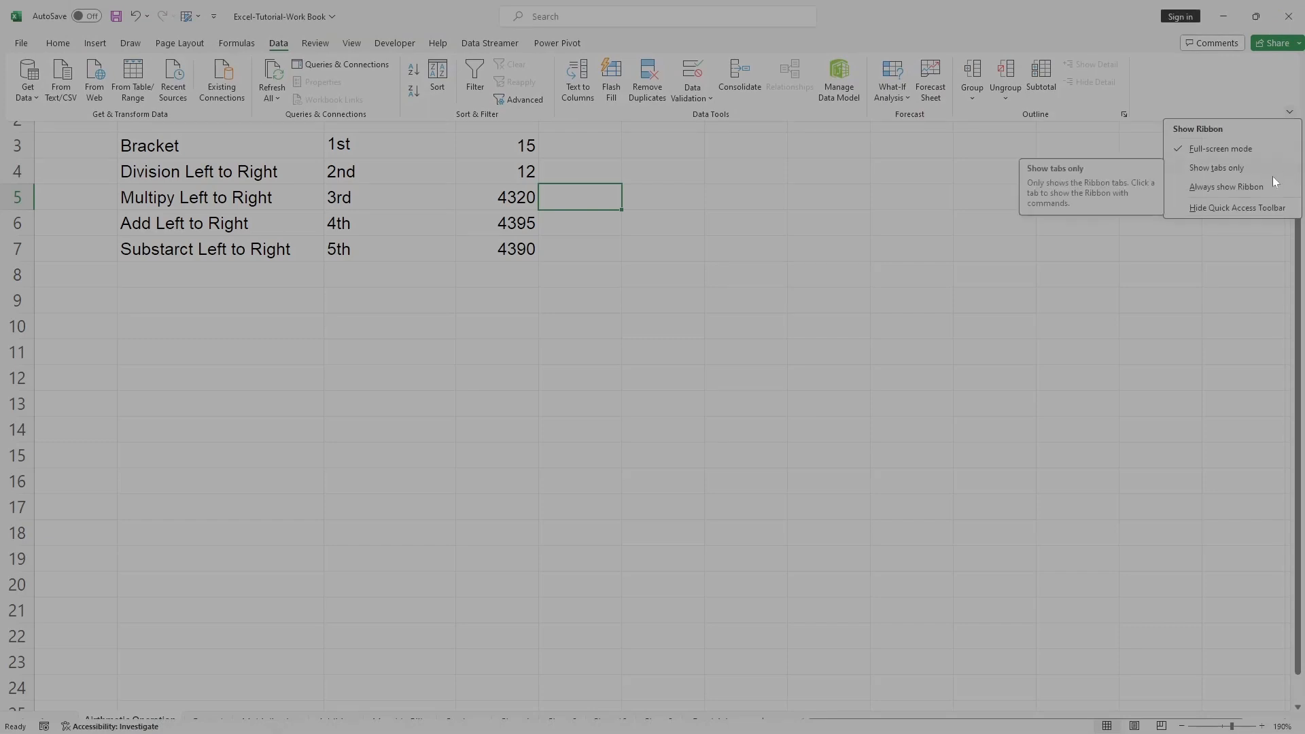
left_click(1210, 190)
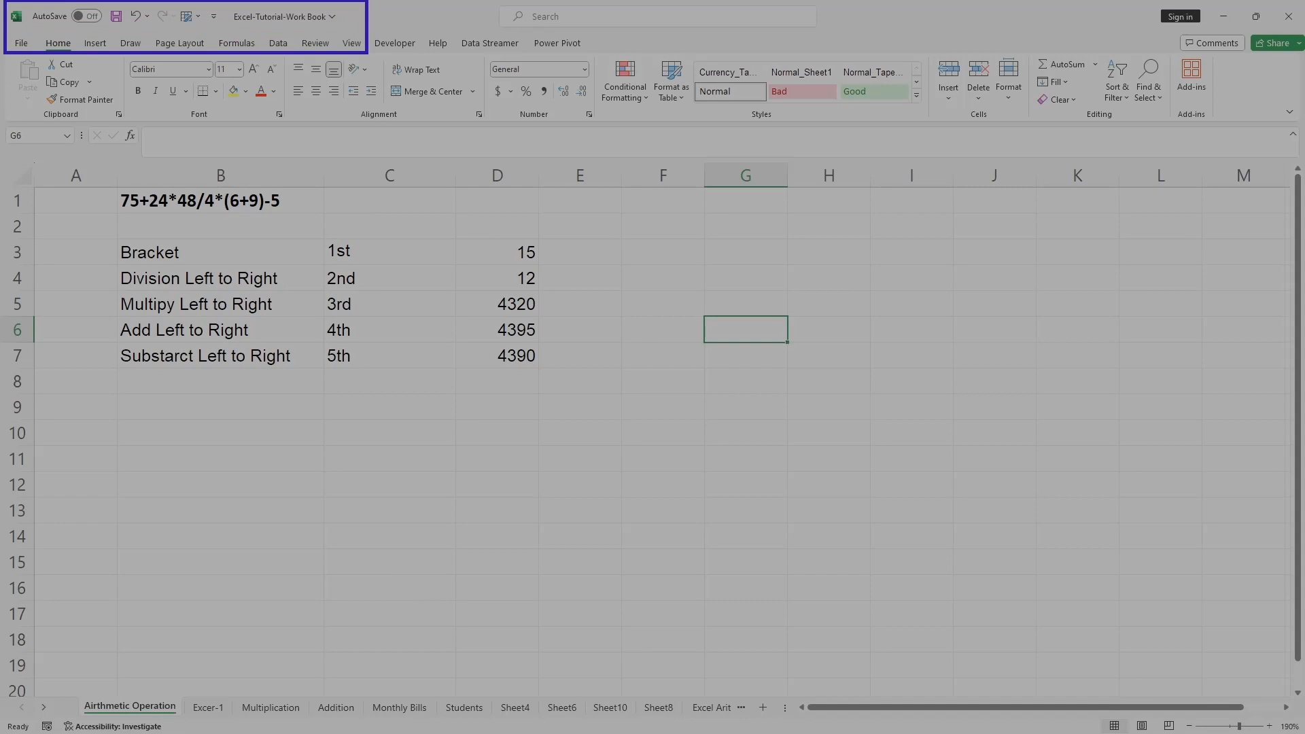
Move the Quick Access Toolbar below the ribbon and hide it.
left_click(214, 17)
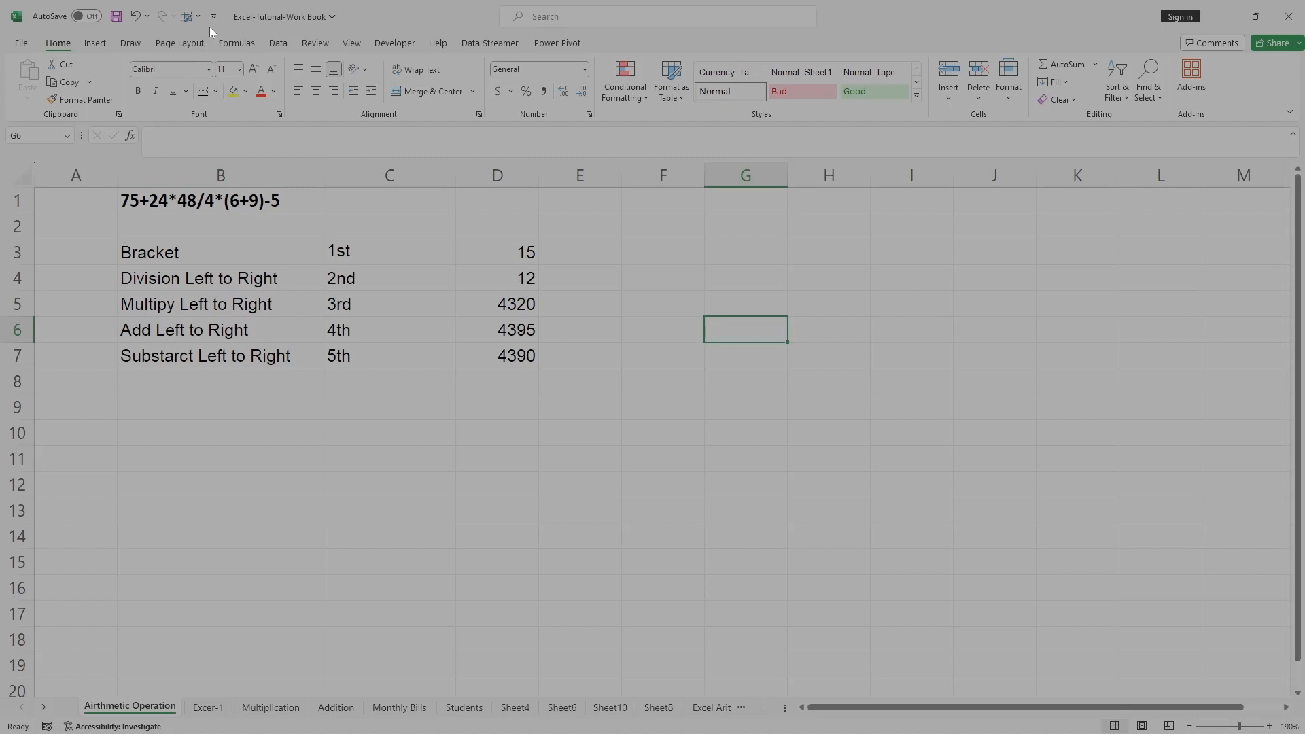
left_click(212, 17)
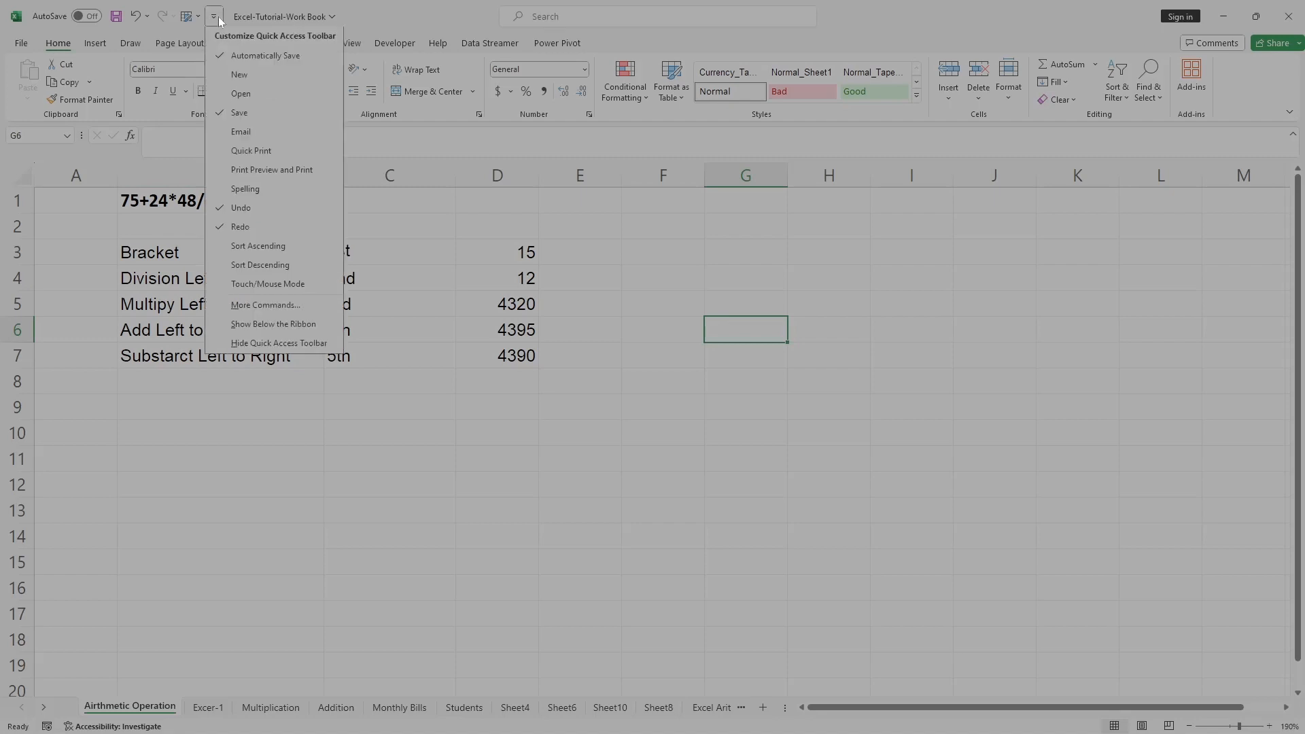
left_click(284, 325)
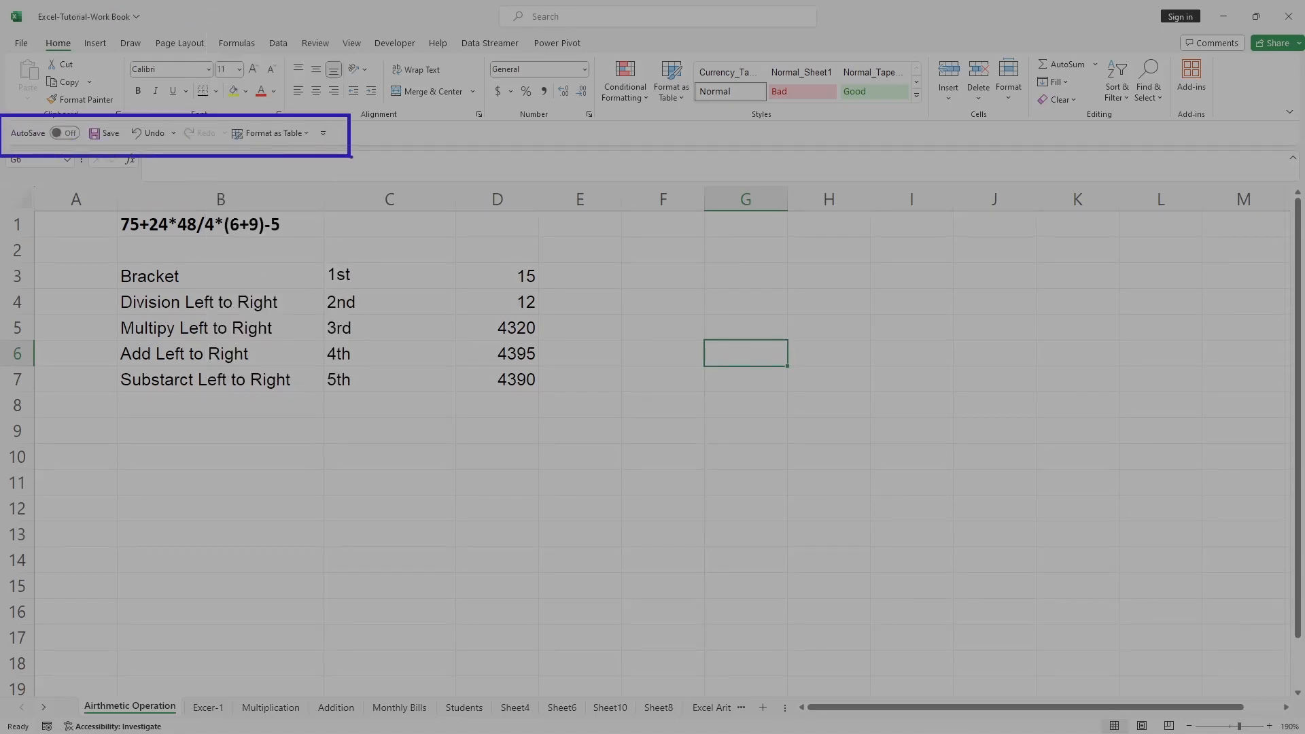
left_click(323, 135)
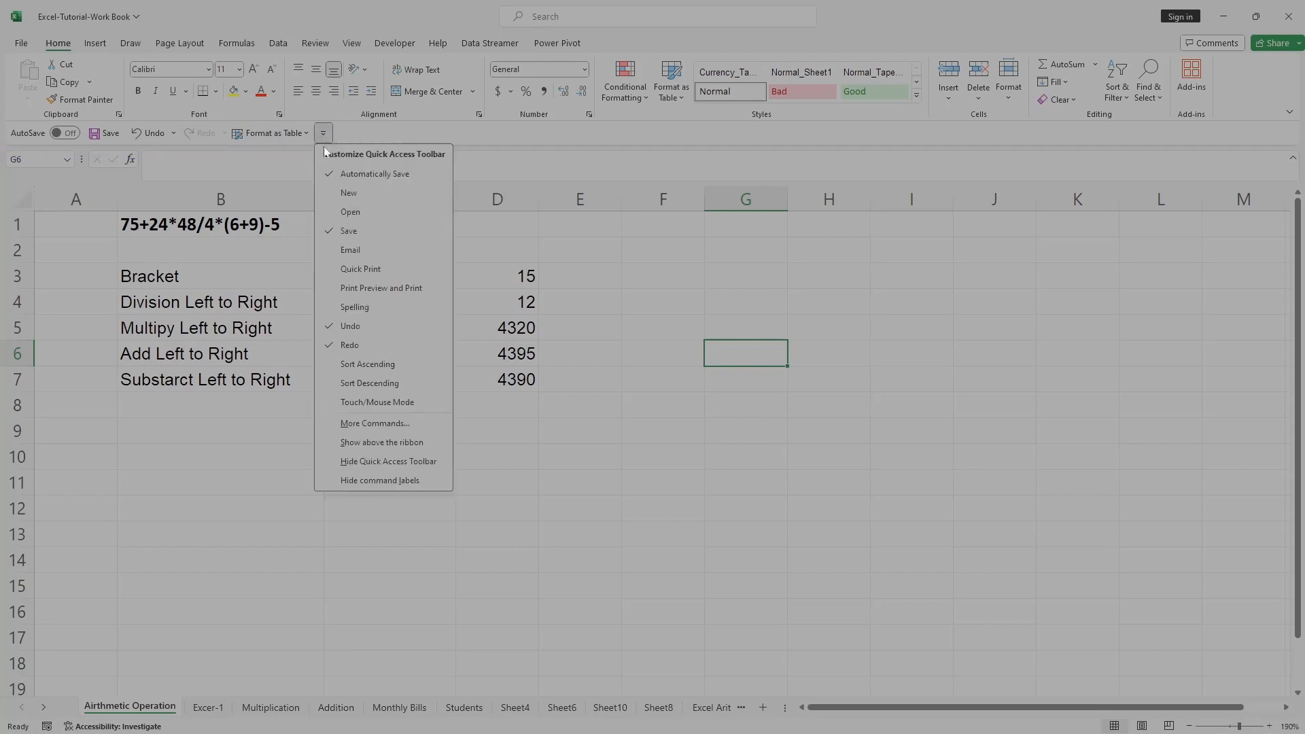
left_click(372, 463)
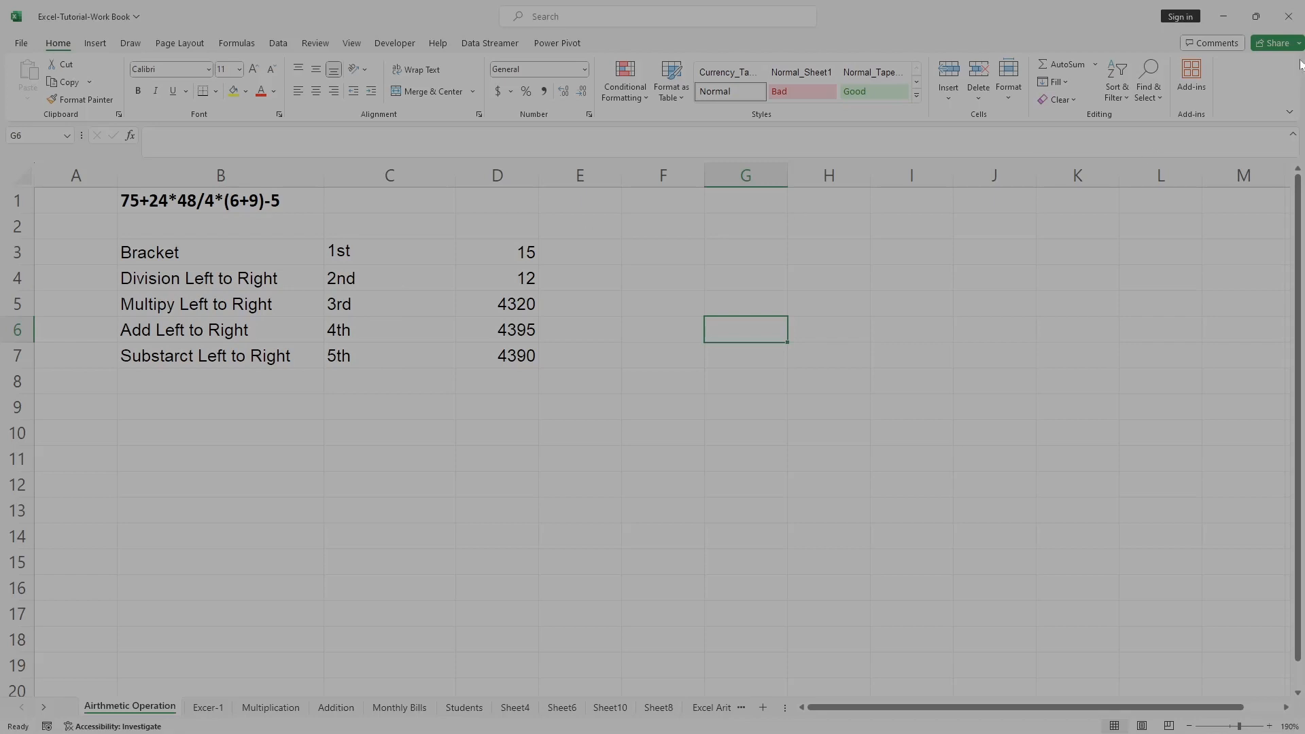
Show the hidden Quick Access Toolbar and place it above the ribbon.
left_click(1289, 114)
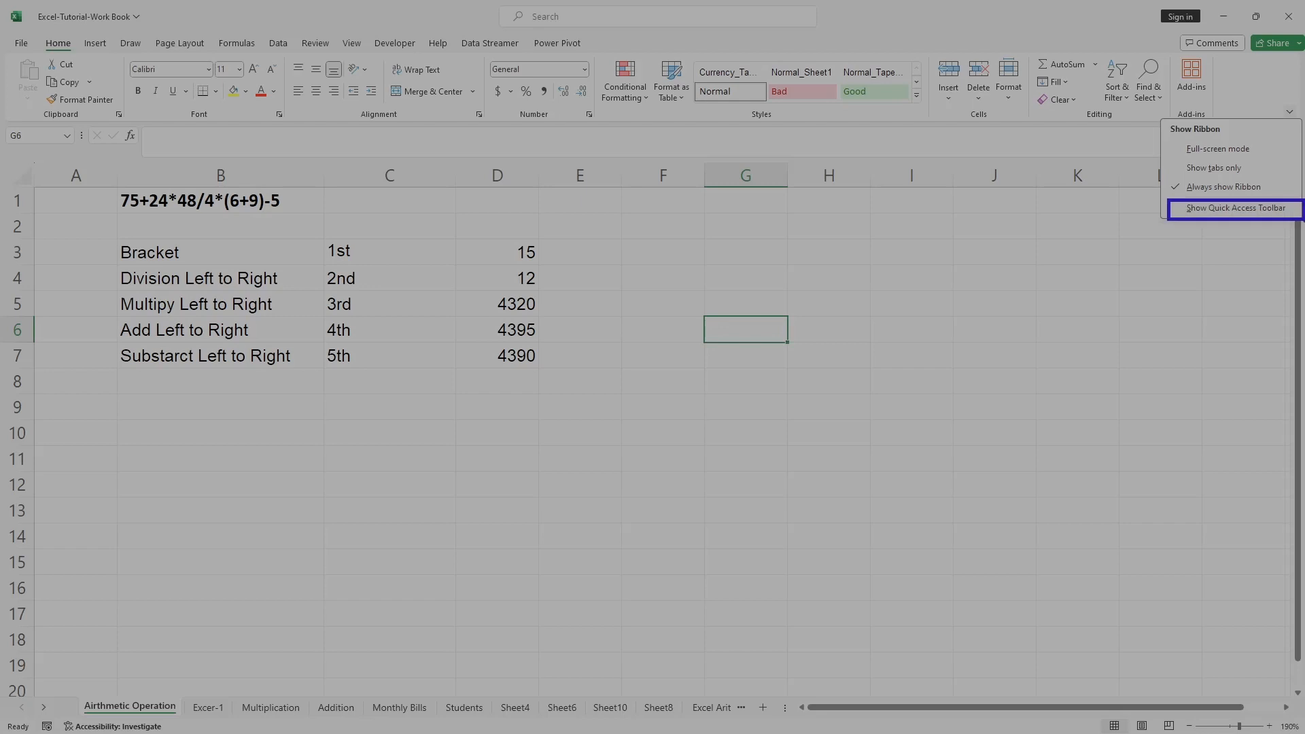
key("Escape")
left_click(1290, 112)
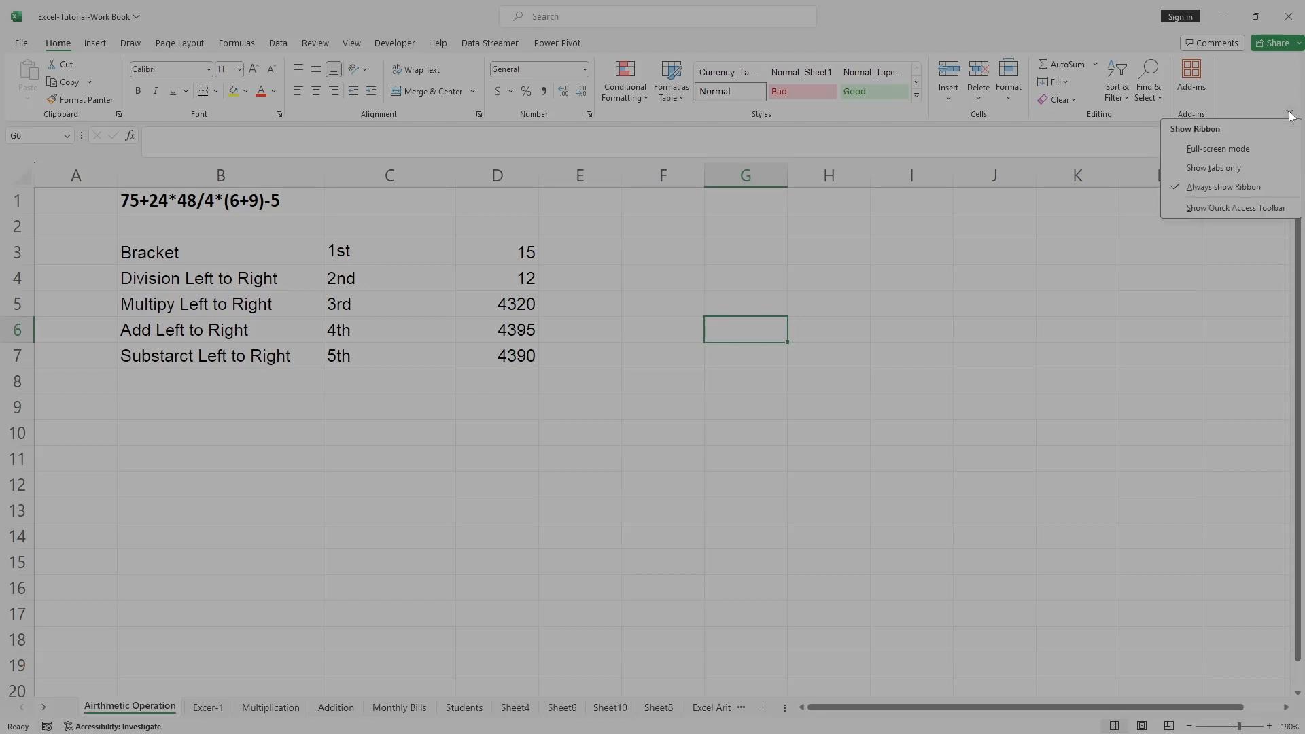
left_click(1252, 206)
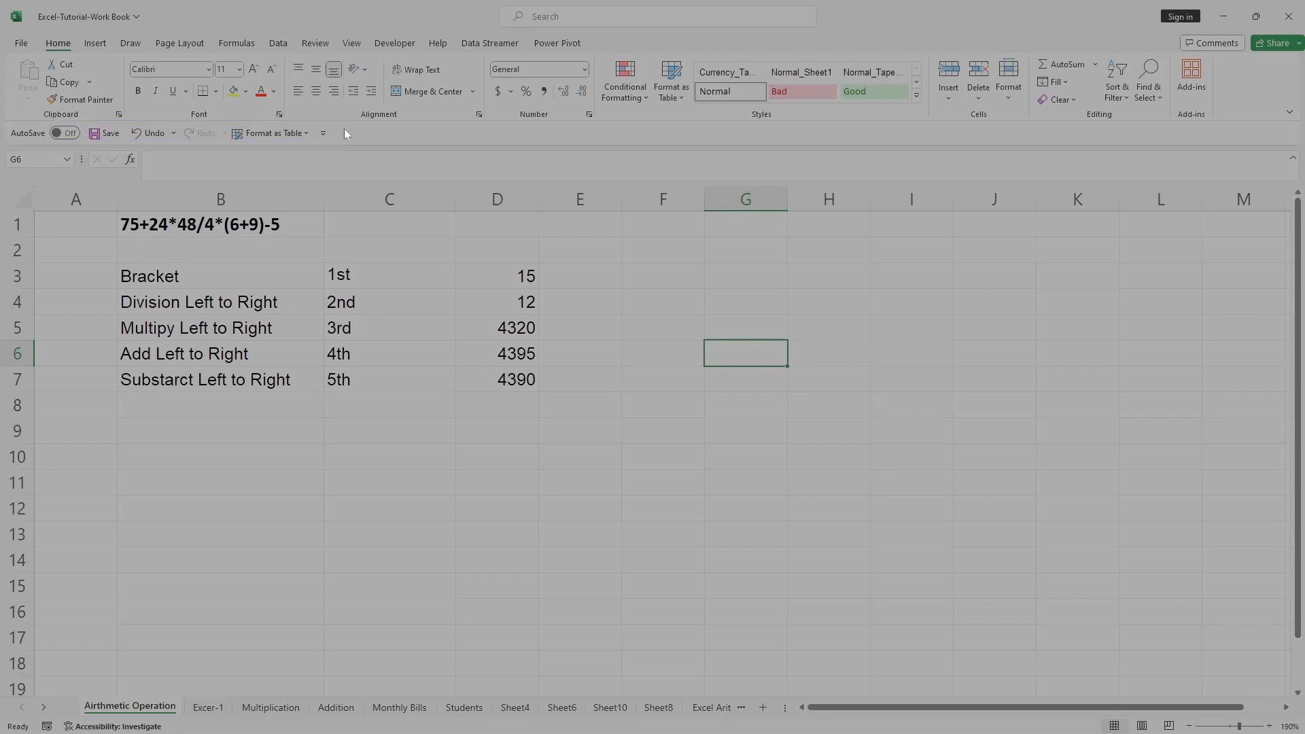
left_click(324, 133)
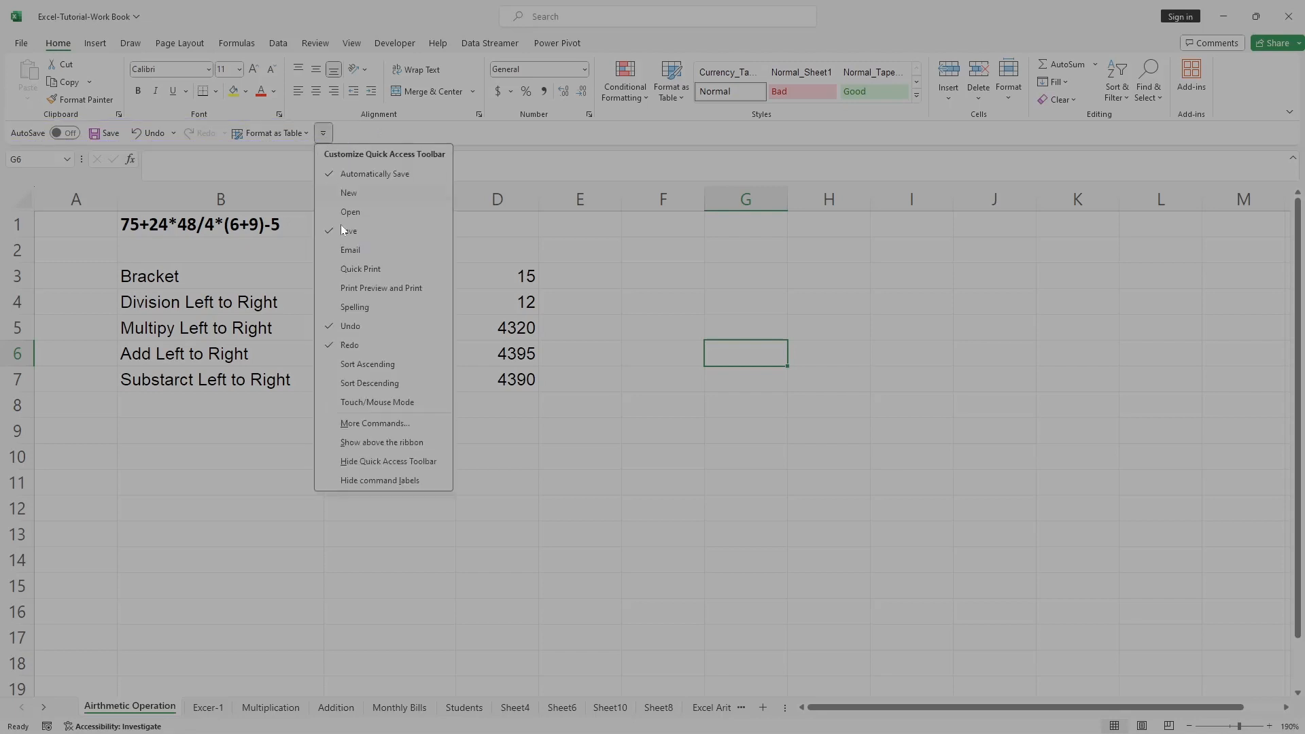
left_click(378, 441)
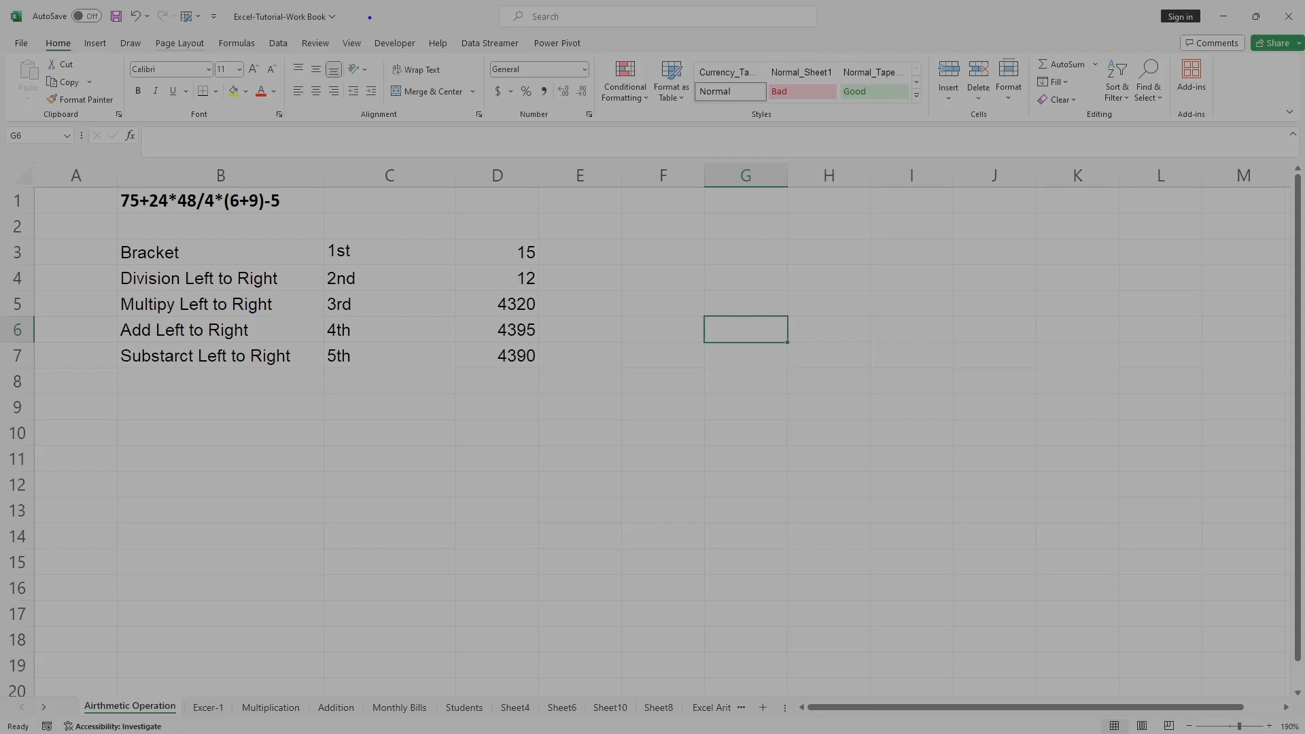
left_click(389, 537)
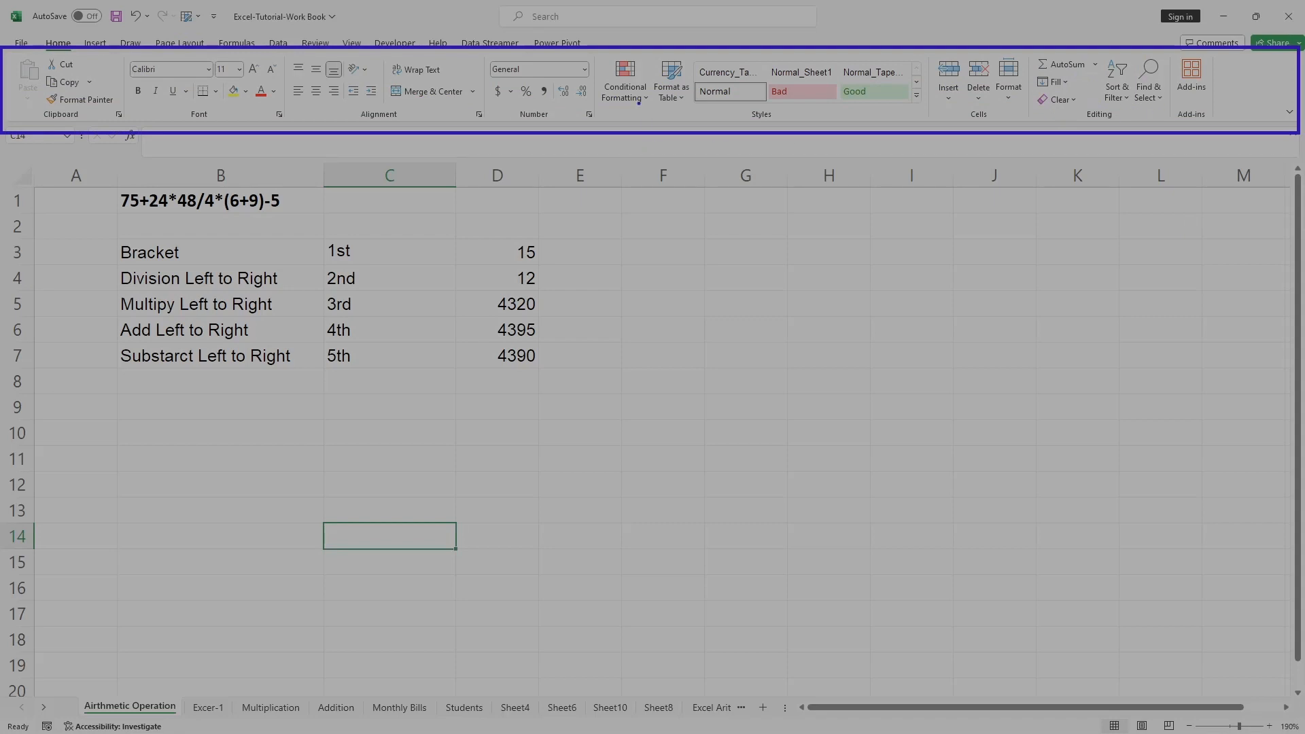
Handwrite the word DRAWING with the black pen in the empty area around cells E8 to I11.
left_click(91, 45)
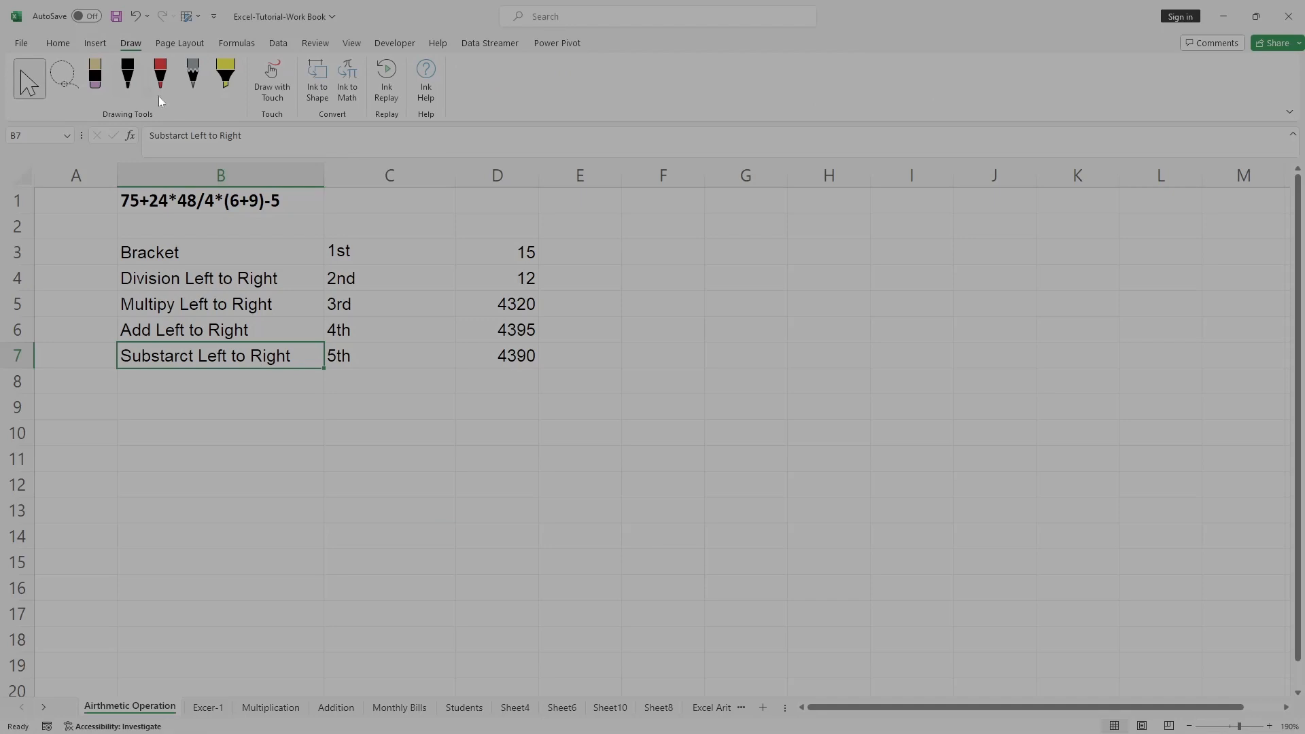
left_click(131, 83)
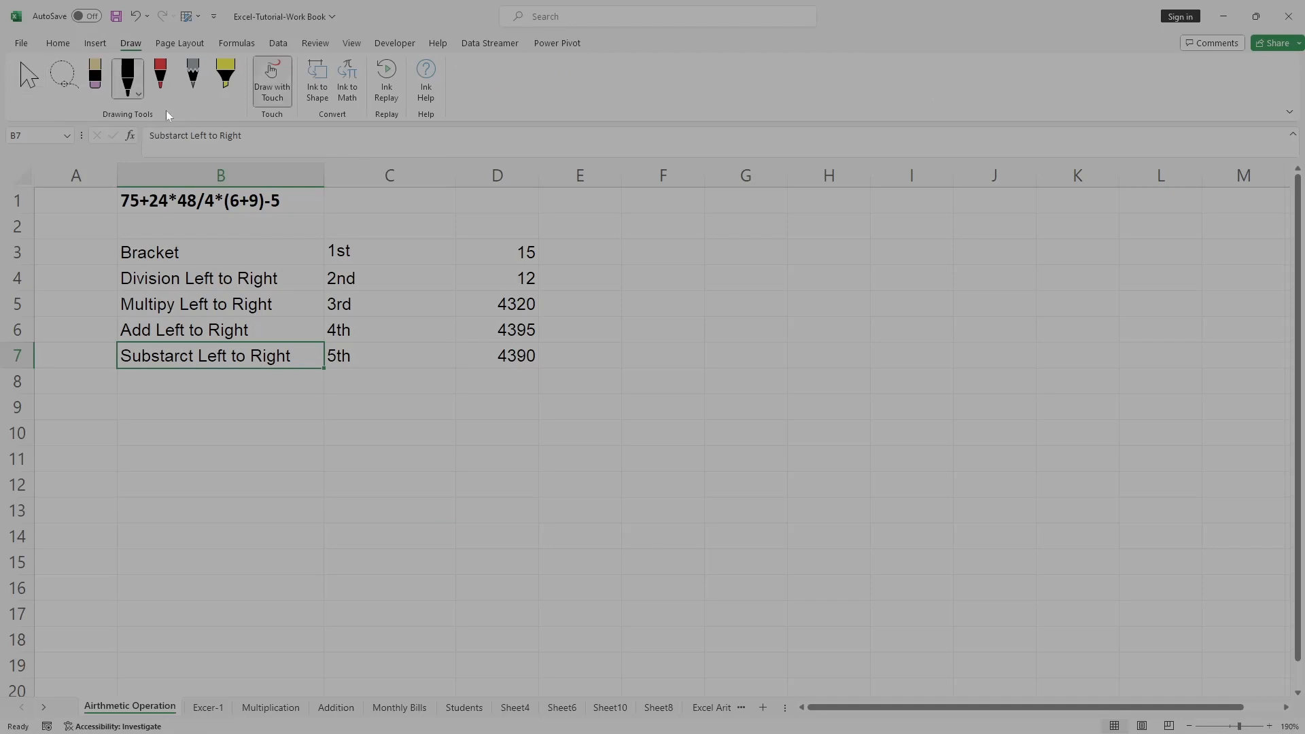
left_click_drag(647, 426, 658, 460)
mouse_move(602, 390)
left_mouse_down()
mouse_move(642, 382)
mouse_move(654, 452)
left_mouse_up()
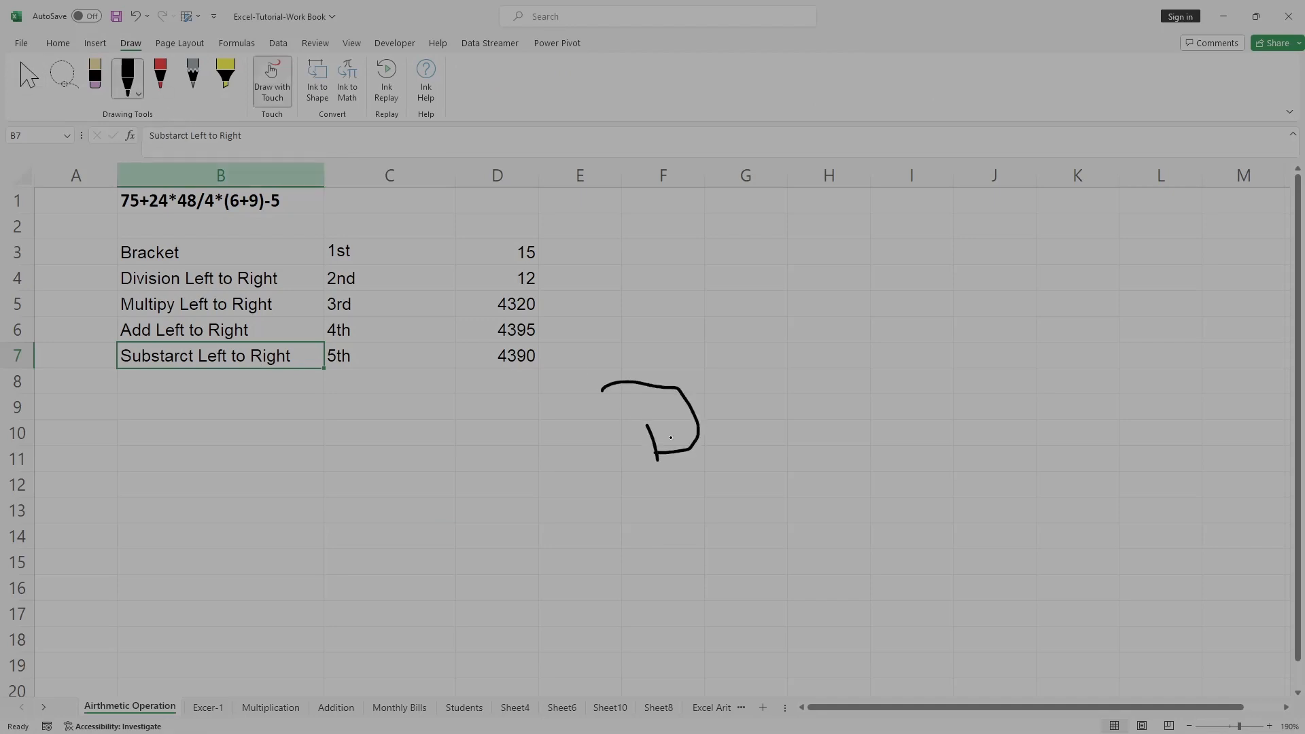
mouse_move(707, 401)
left_mouse_down()
mouse_move(721, 440)
mouse_move(706, 393)
mouse_move(745, 425)
mouse_move(776, 406)
left_mouse_up()
mouse_move(773, 388)
left_mouse_down()
mouse_move(816, 405)
mouse_move(843, 374)
mouse_move(851, 401)
mouse_move(889, 406)
mouse_move(896, 426)
left_mouse_up()
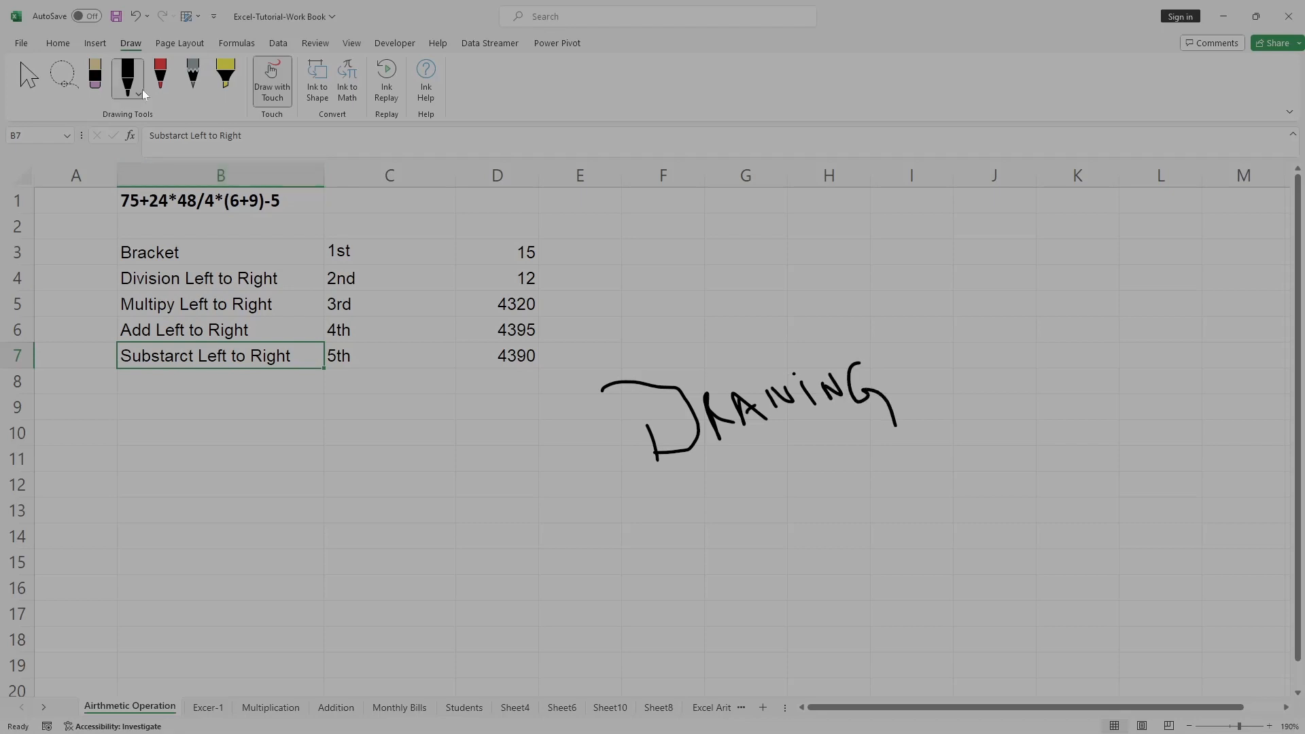
Lasso-select the entire handwritten word and delete it.
left_click(63, 78)
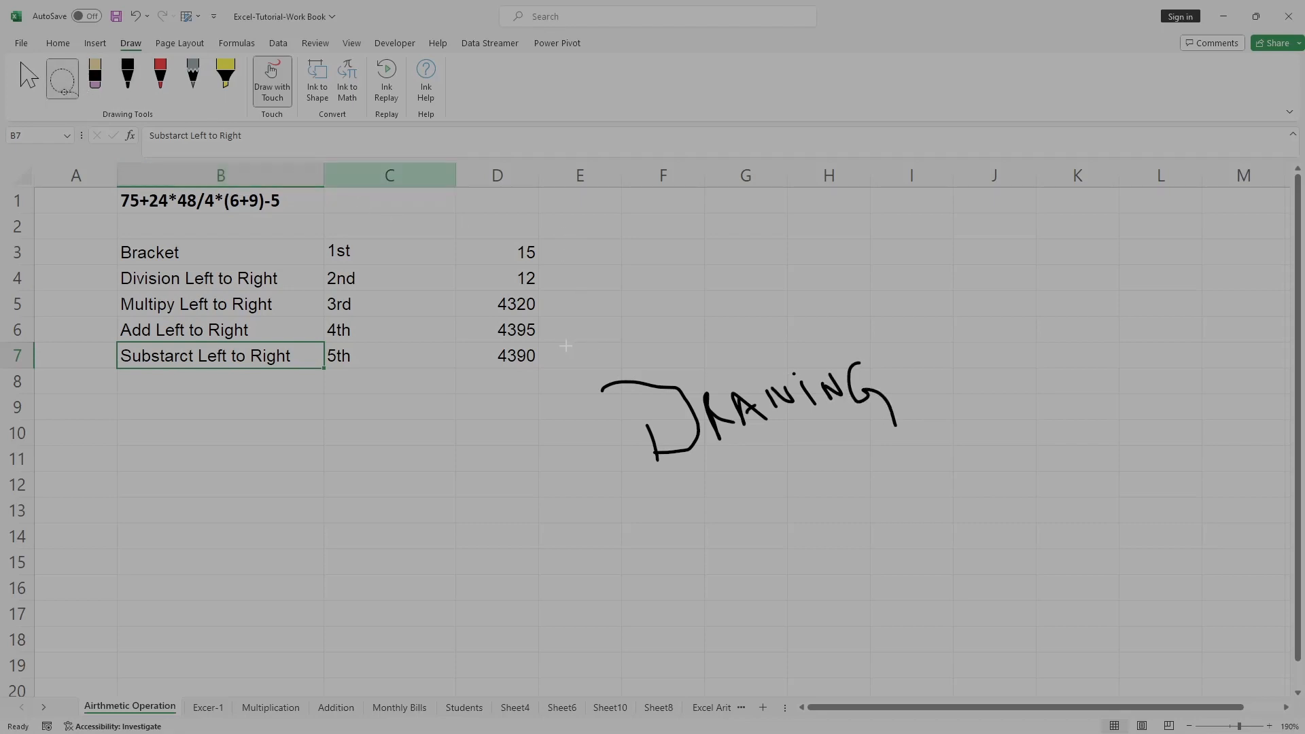
mouse_move(560, 346)
left_mouse_down()
mouse_move(1001, 376)
mouse_move(726, 626)
left_mouse_up()
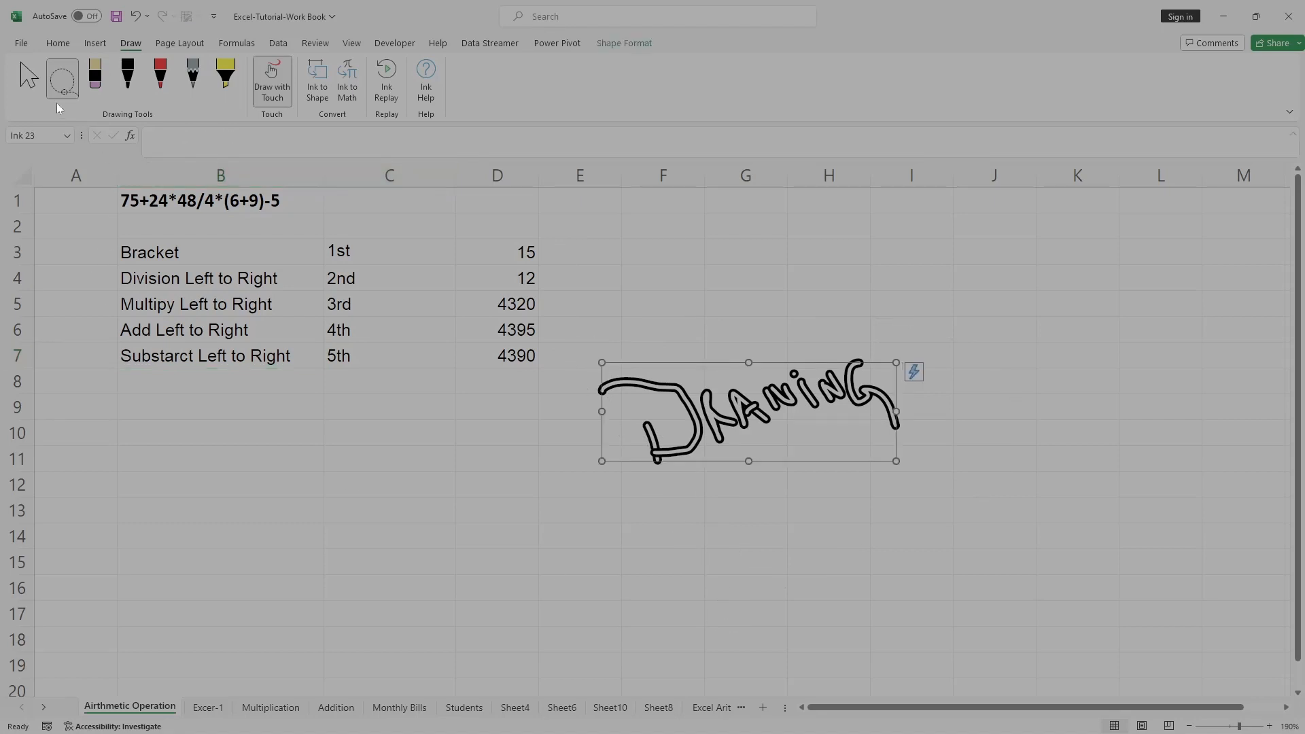
key("Delete")
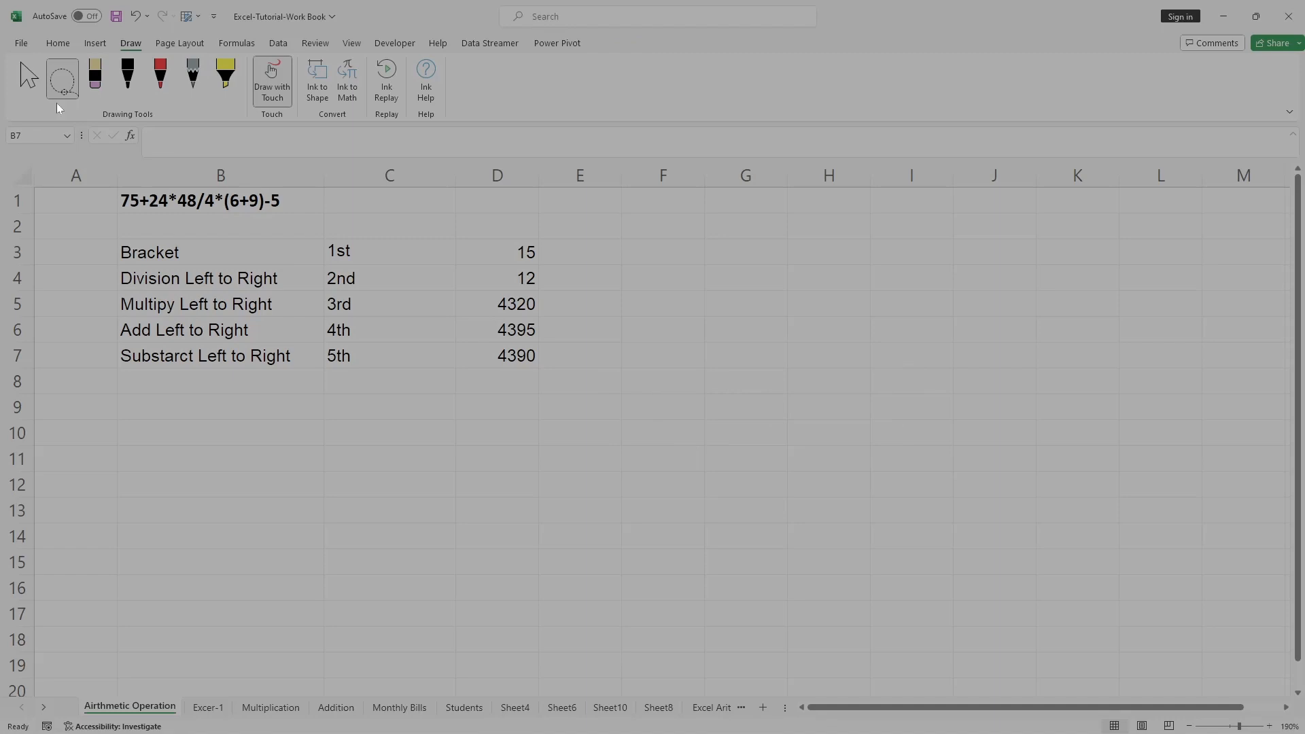
Return from inking to the normal selection tool and select cells B3:B9.
left_click(27, 80)
left_click(245, 384)
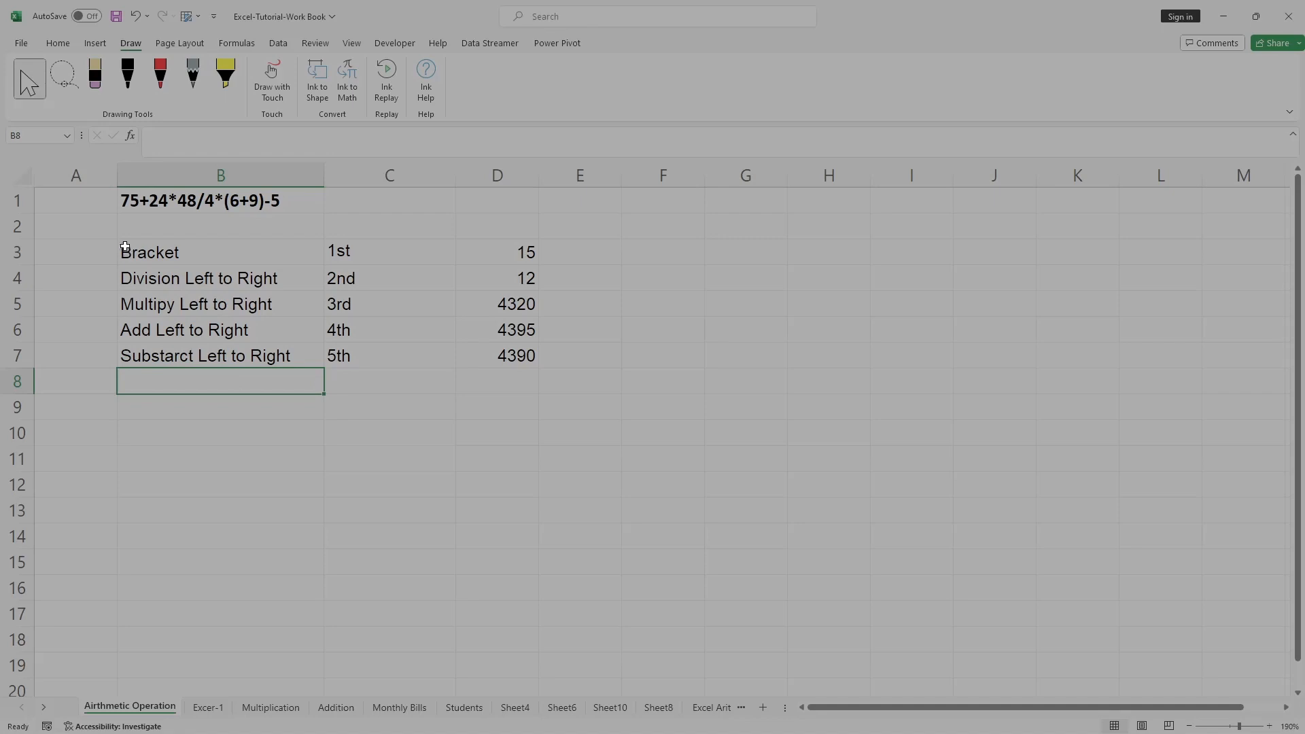
left_click_drag(126, 252, 305, 403)
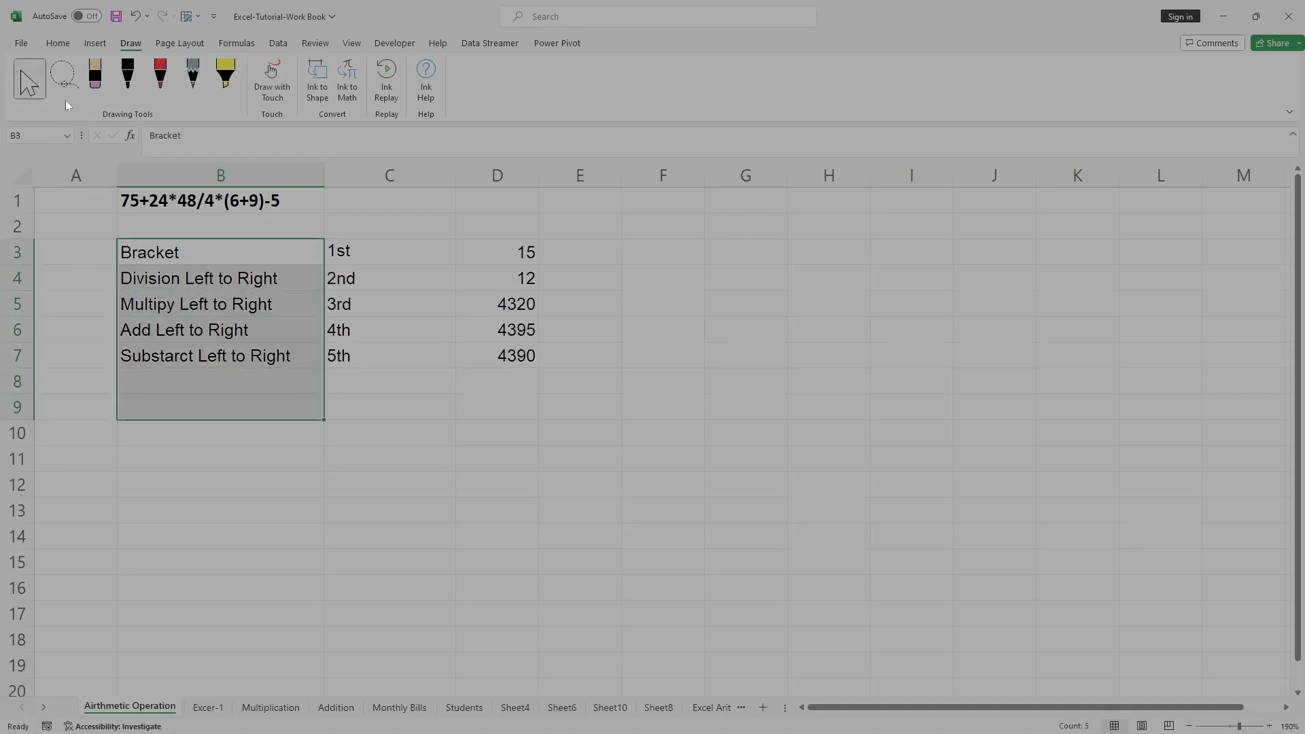
Examine the Page Layout commands with the paper size options, and the Formulas, Data and Review commands.
left_click(177, 42)
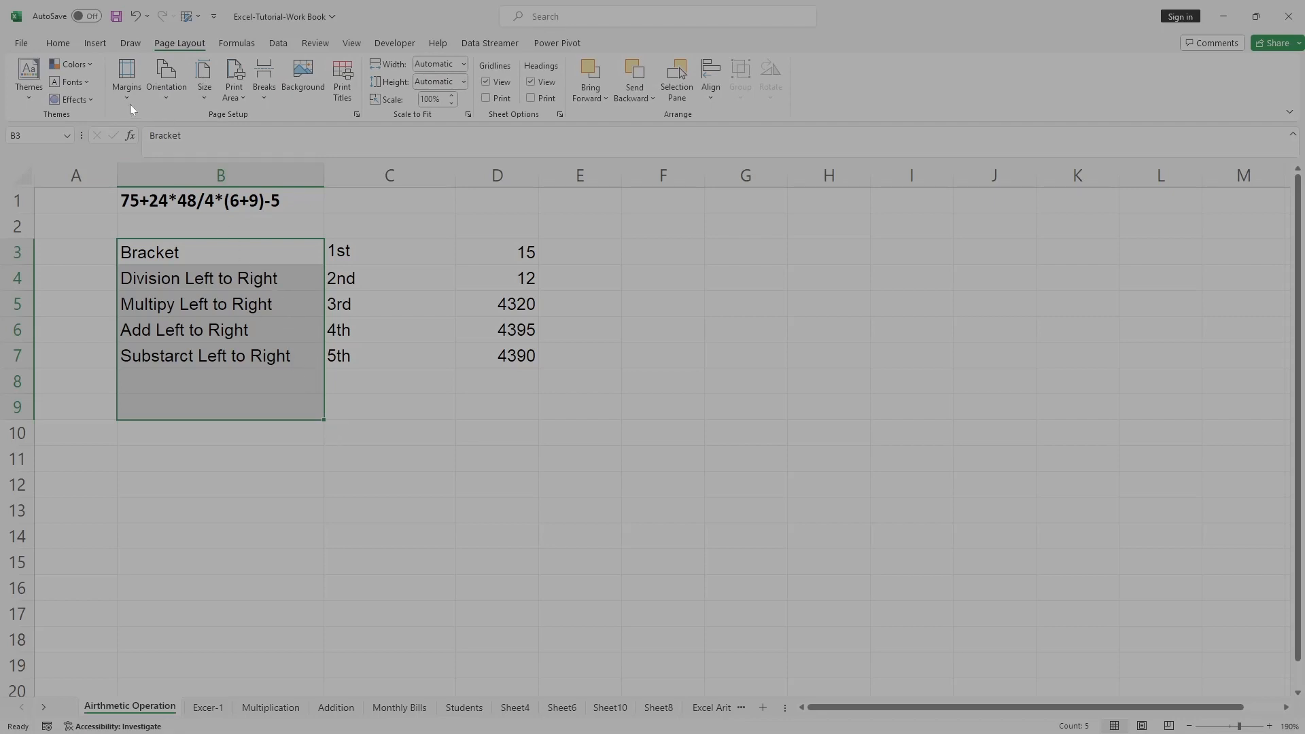
left_click(206, 98)
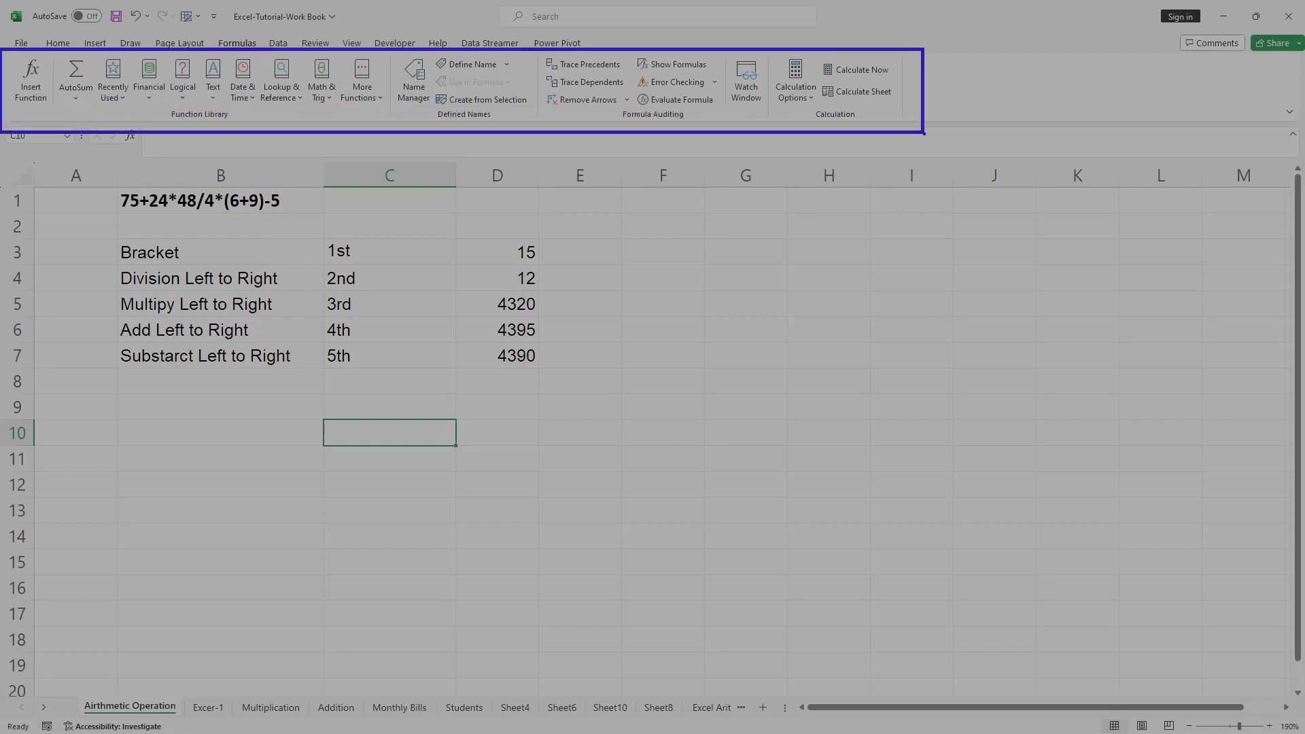
left_click(278, 43)
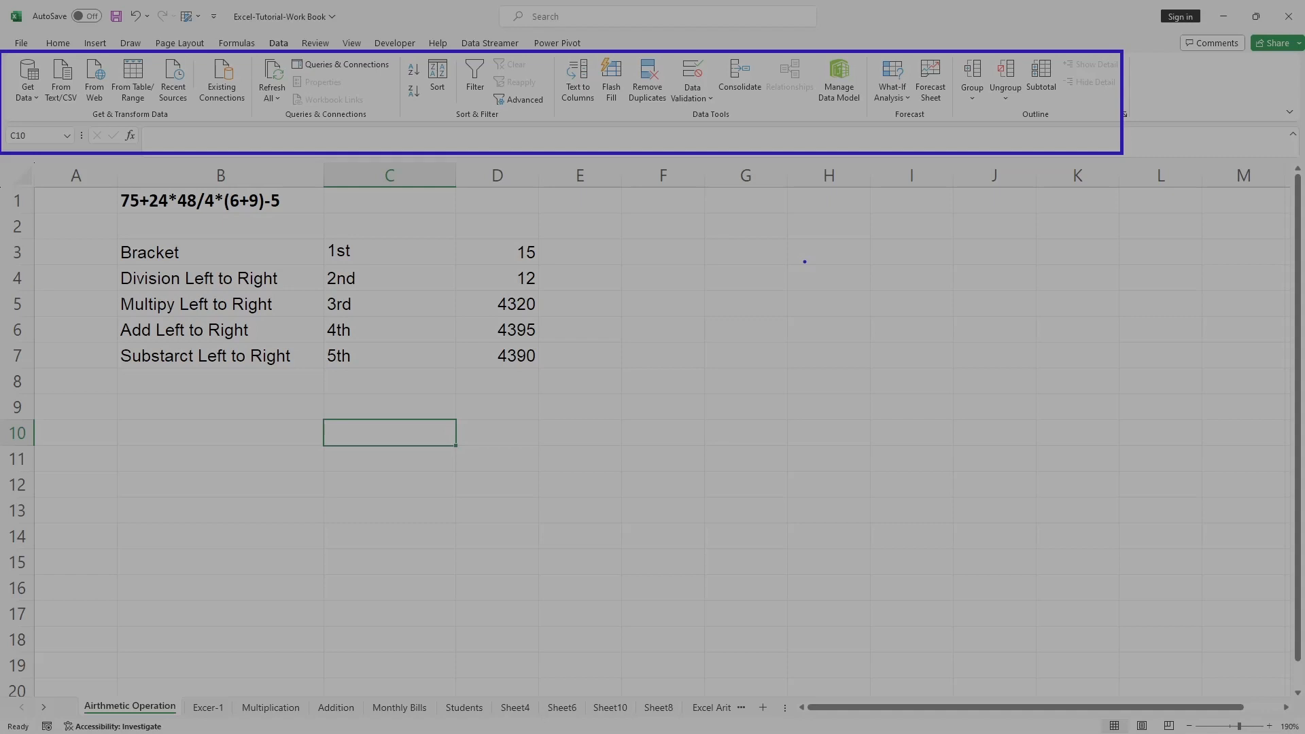
left_click(314, 43)
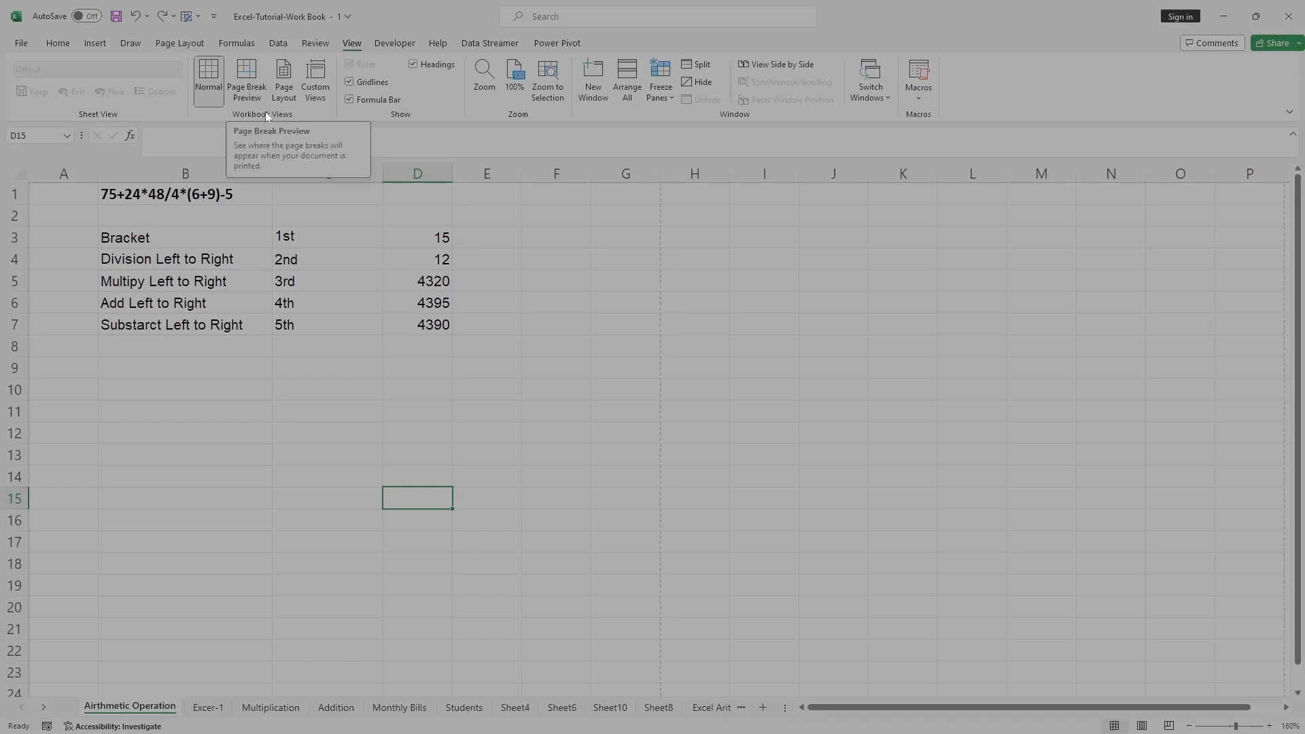
Preview the sheet in Page Break Preview and Page Layout, check the Custom Views list, and return to Normal view.
left_click(251, 87)
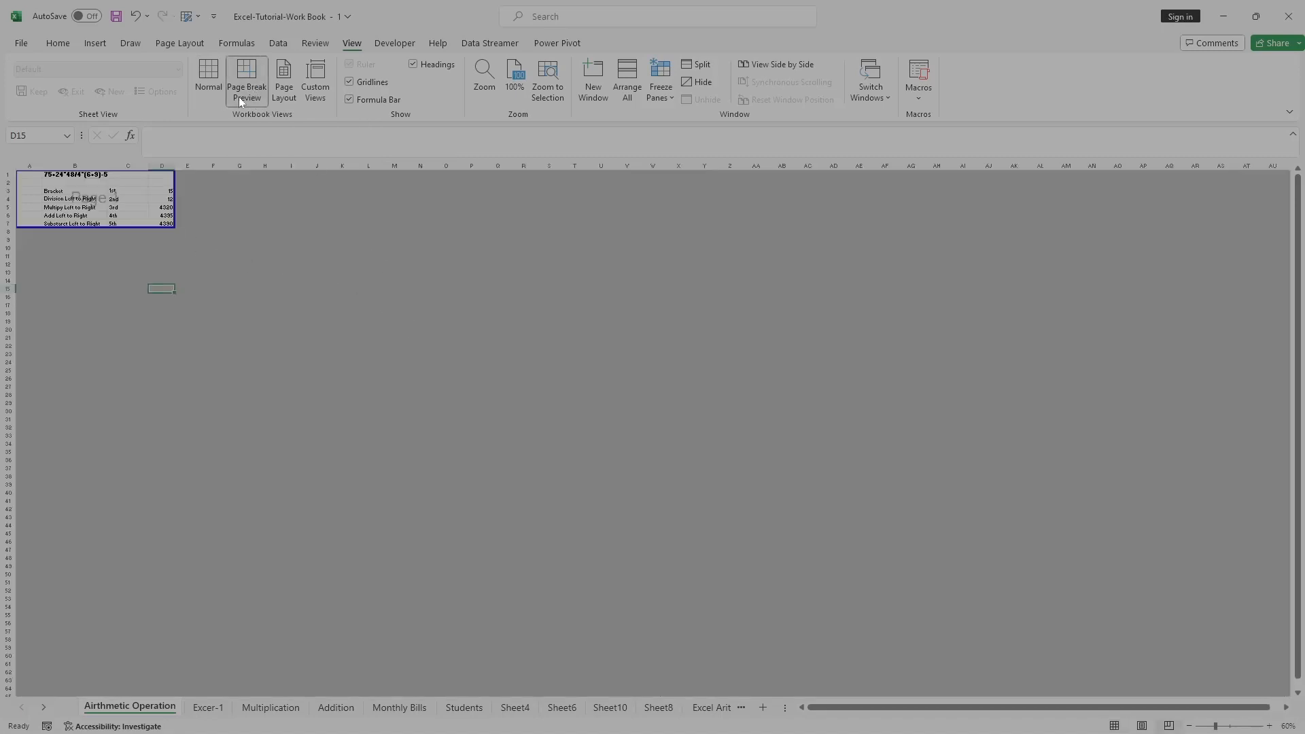
left_click(207, 69)
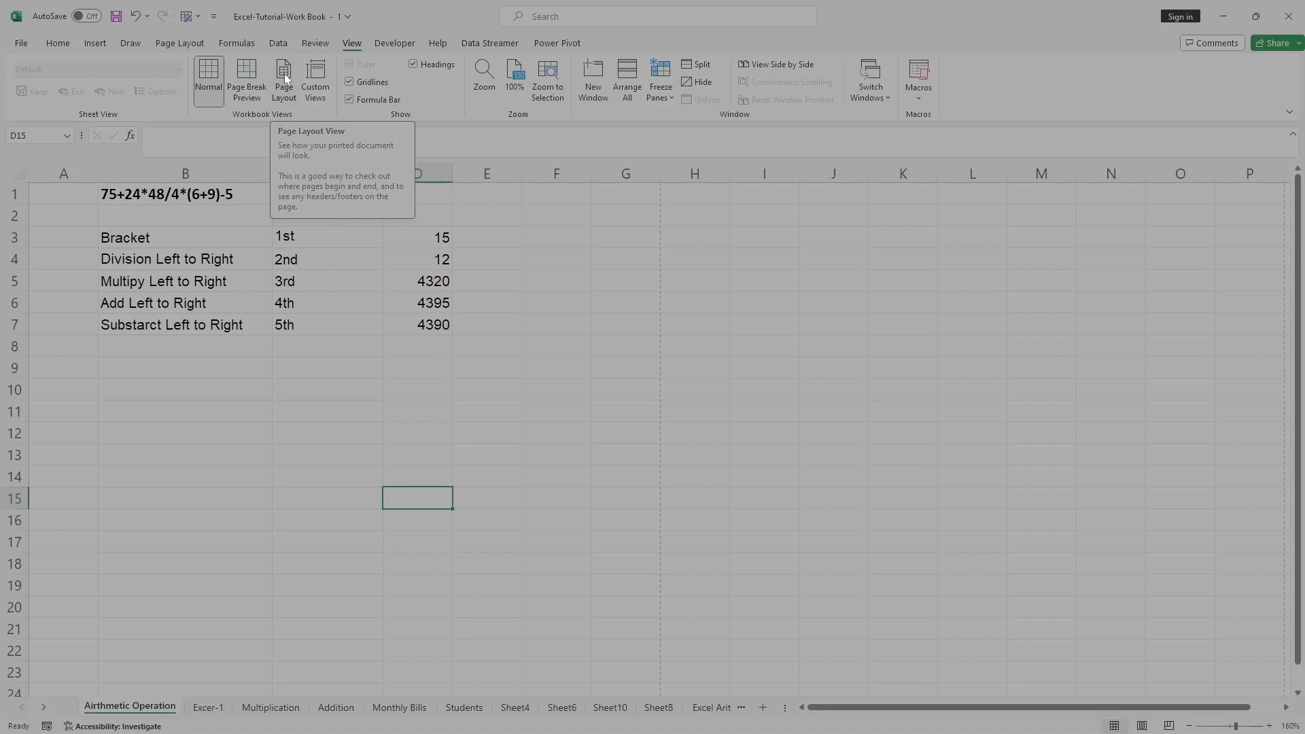
left_click(284, 79)
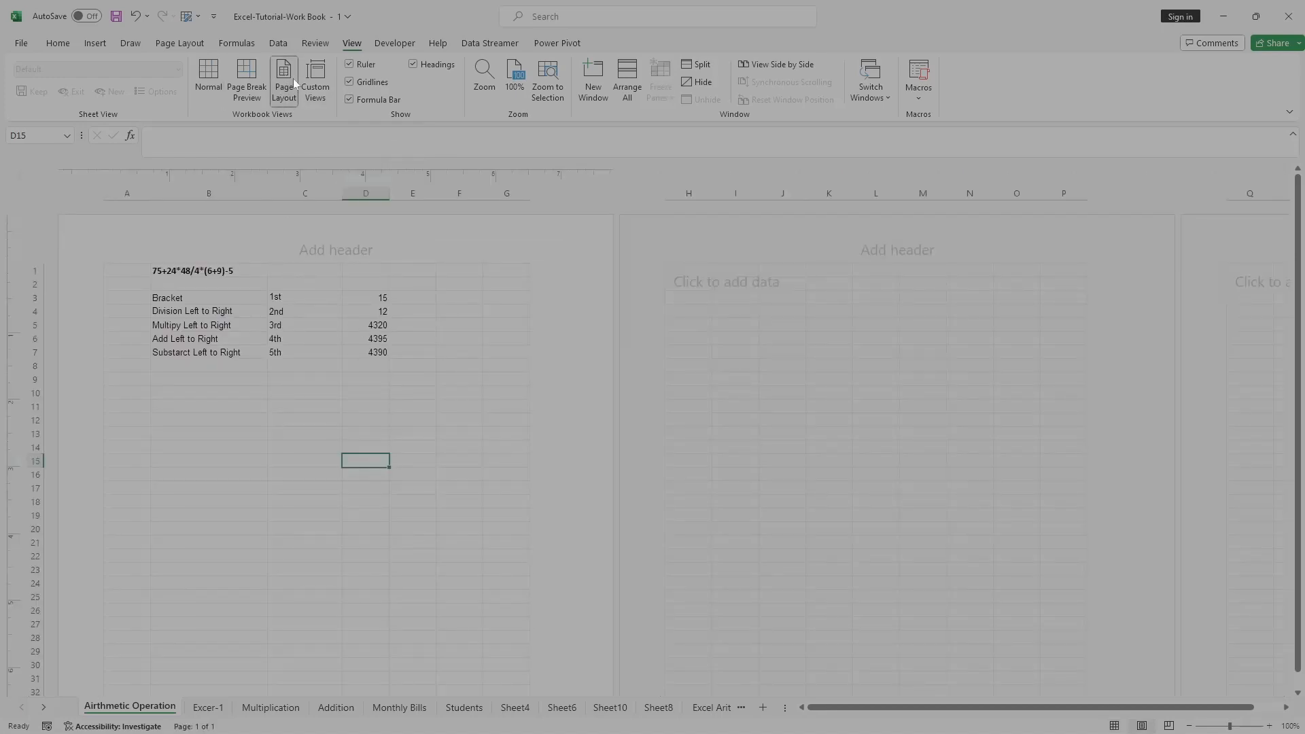
left_click(318, 91)
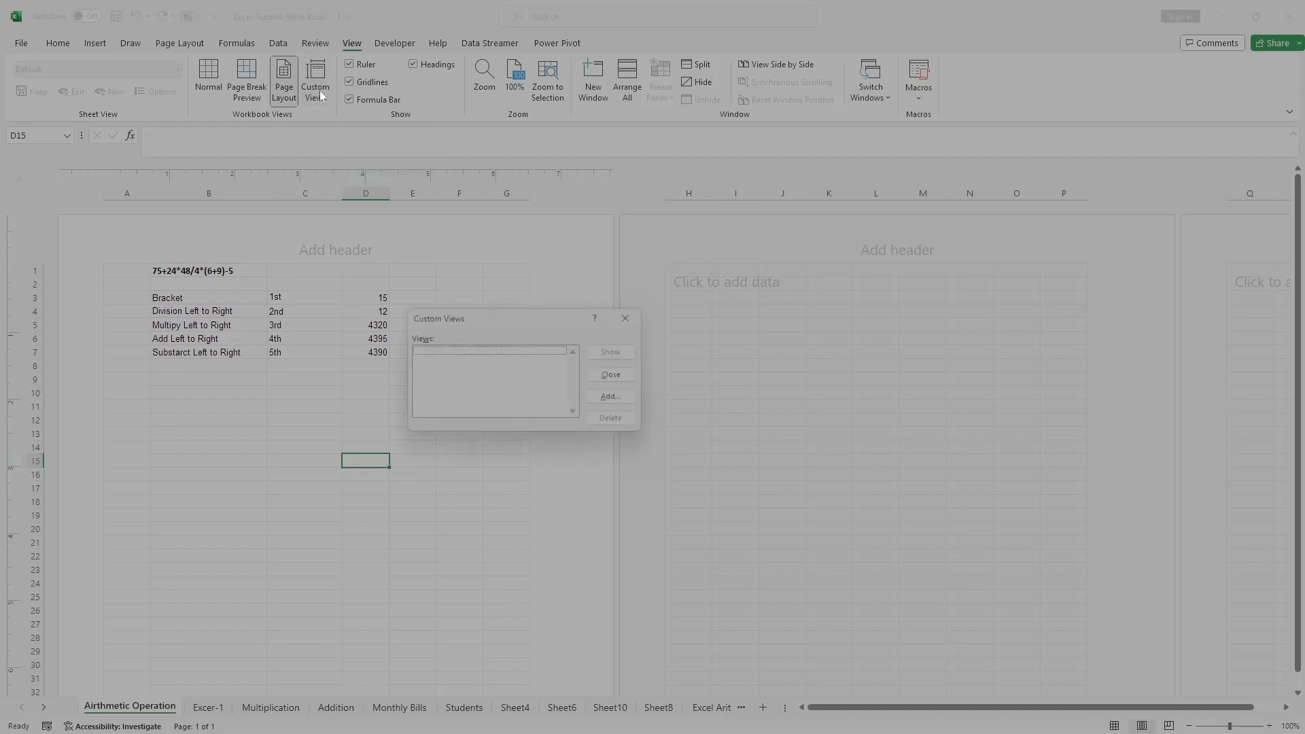
left_click(624, 322)
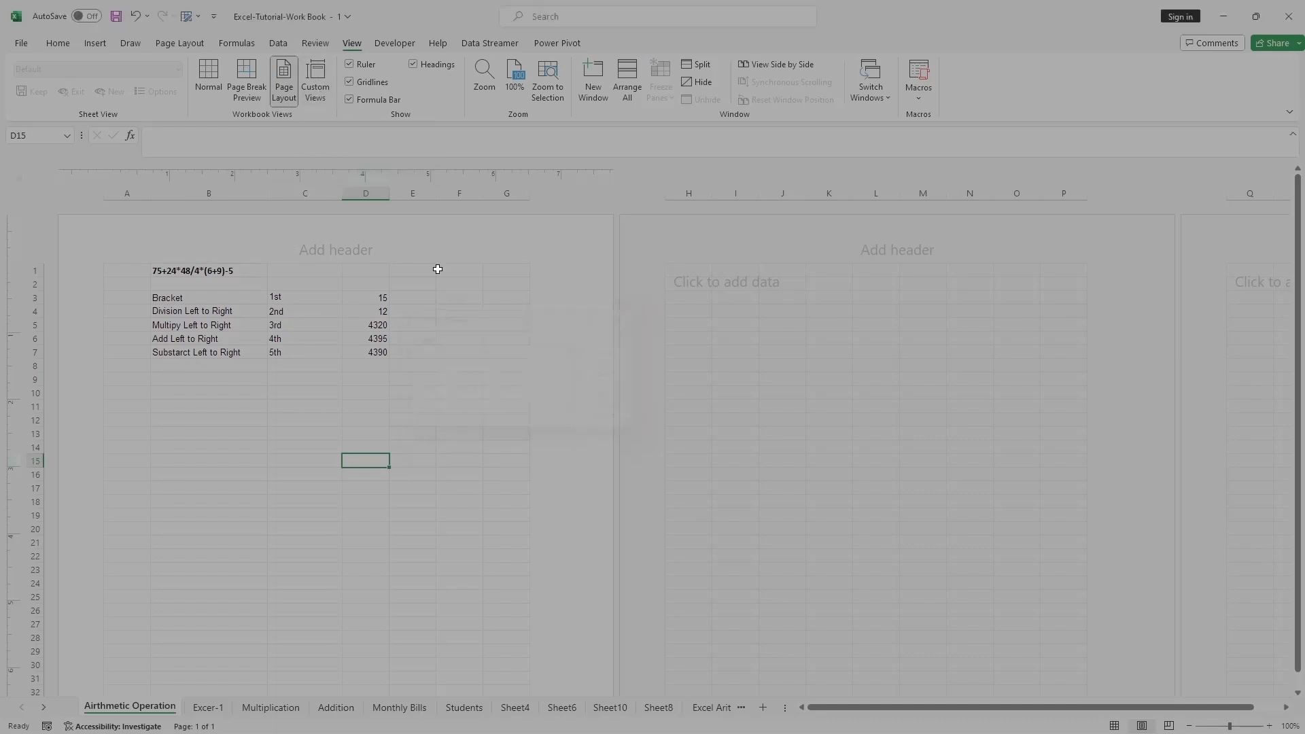
left_click(211, 83)
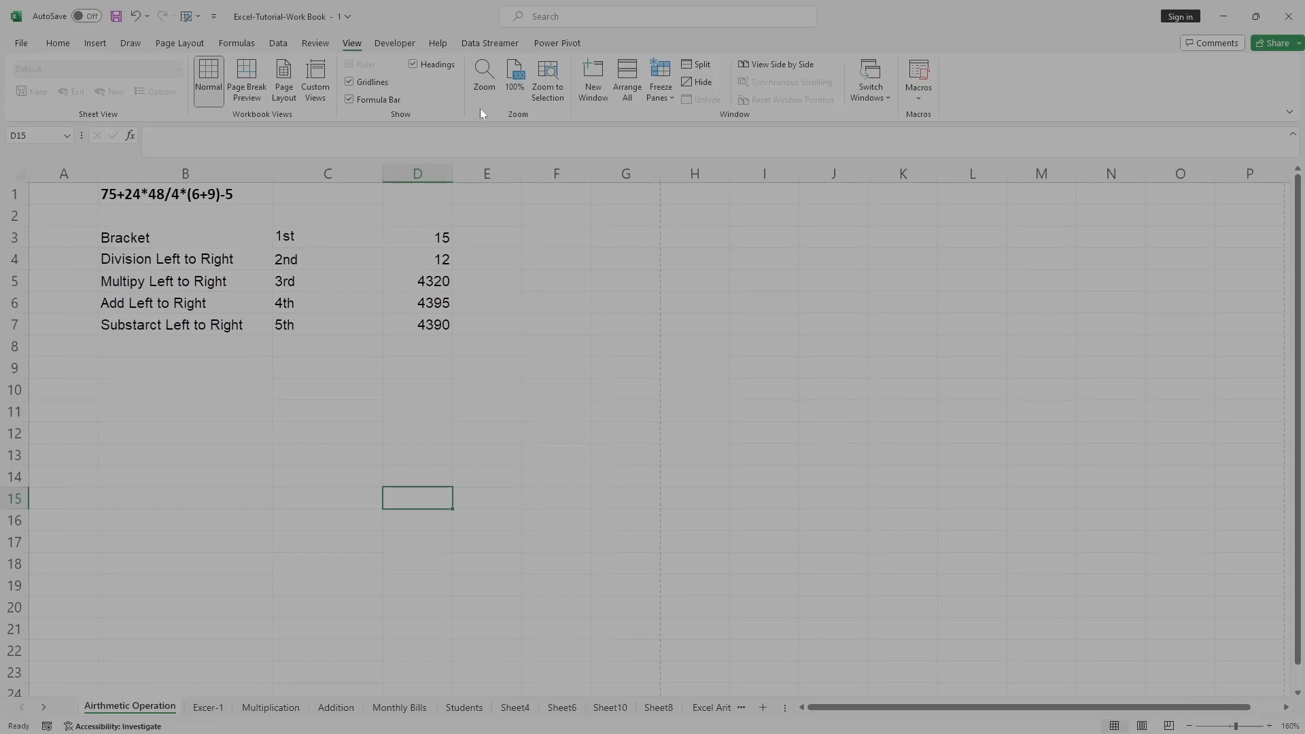
Hide the formula bar and show it again, twice in a row.
left_click(349, 99)
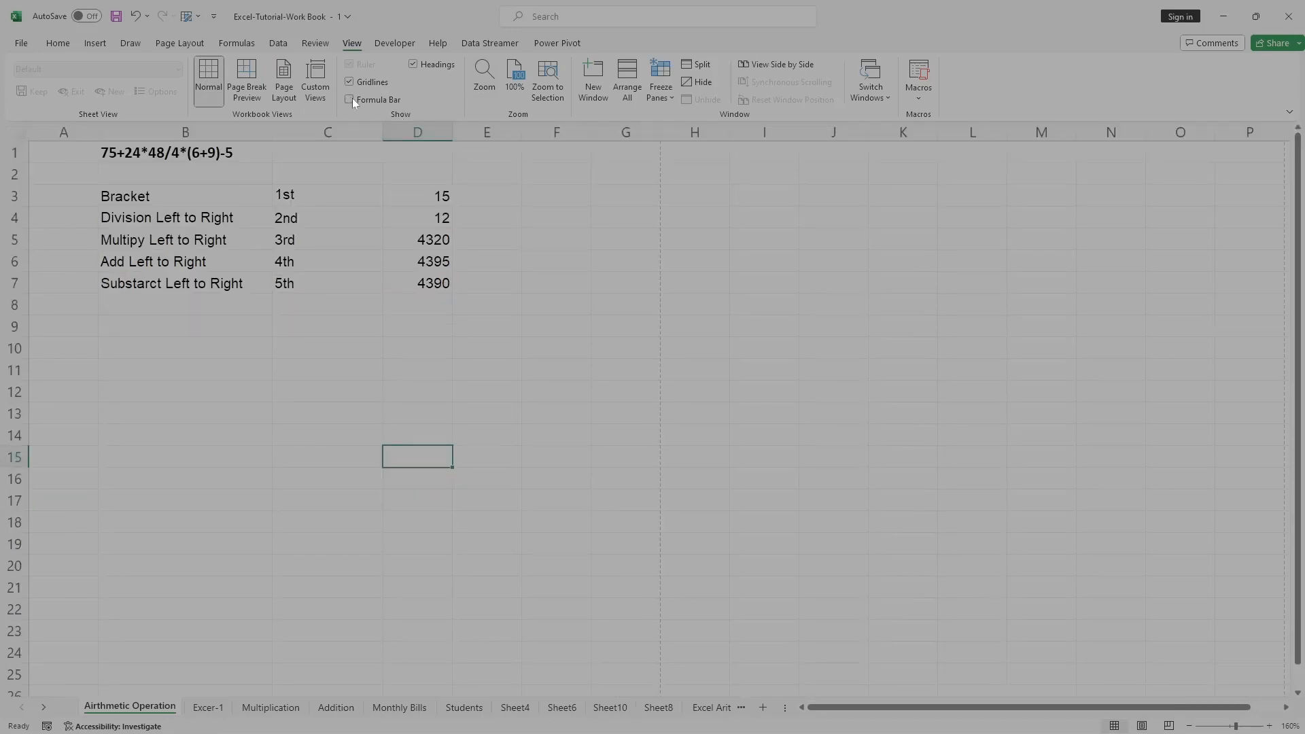
left_click(350, 99)
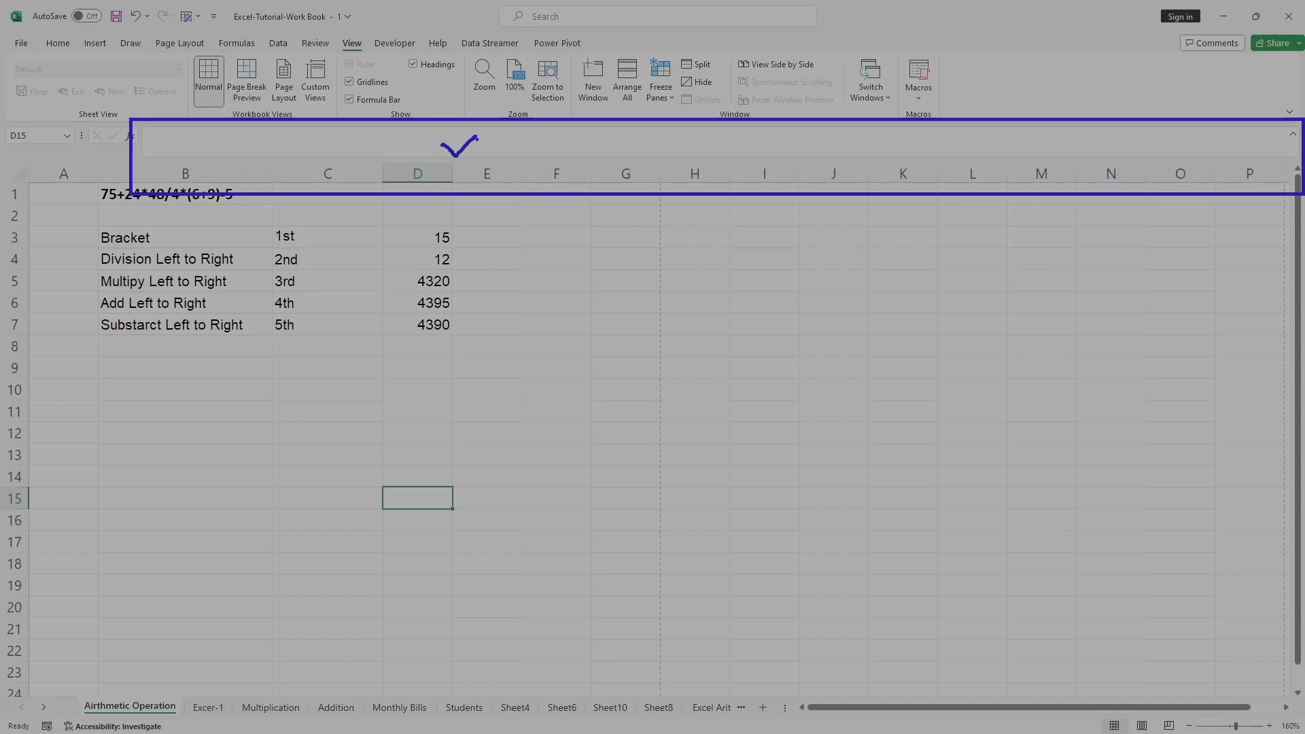
left_click(351, 99)
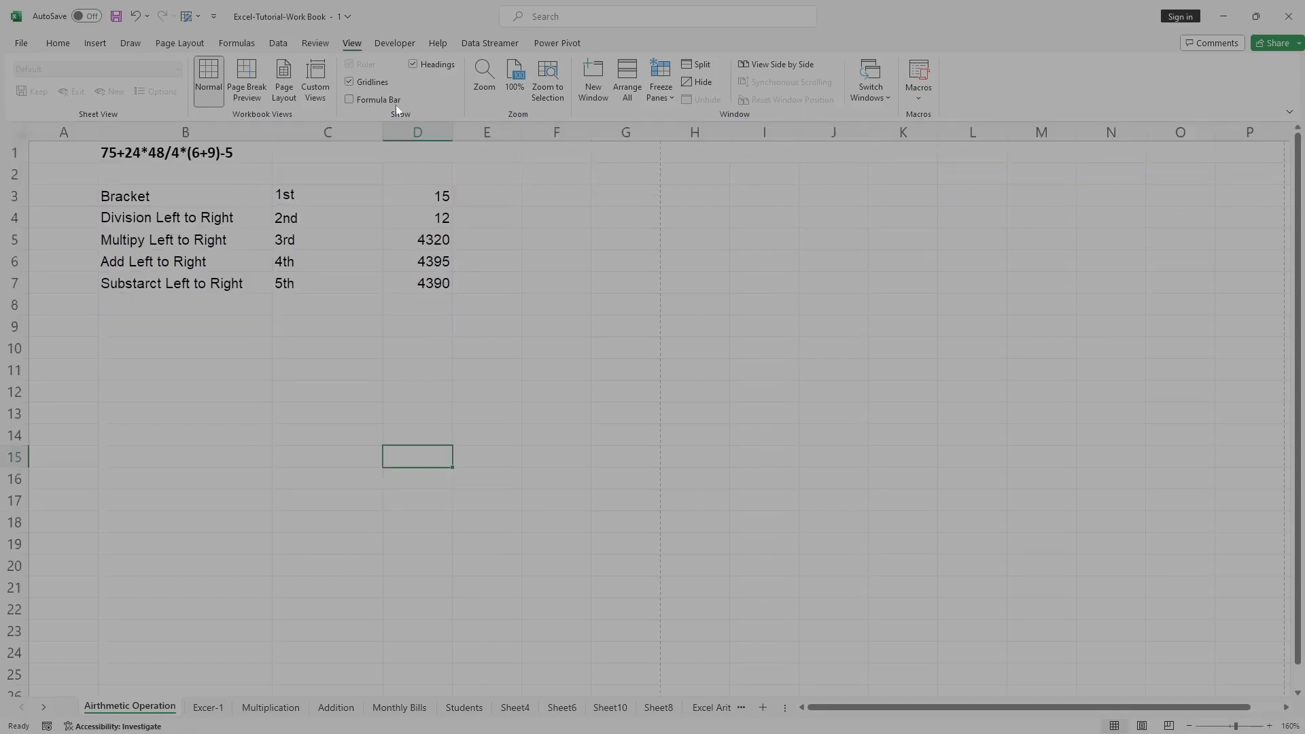
left_click(350, 99)
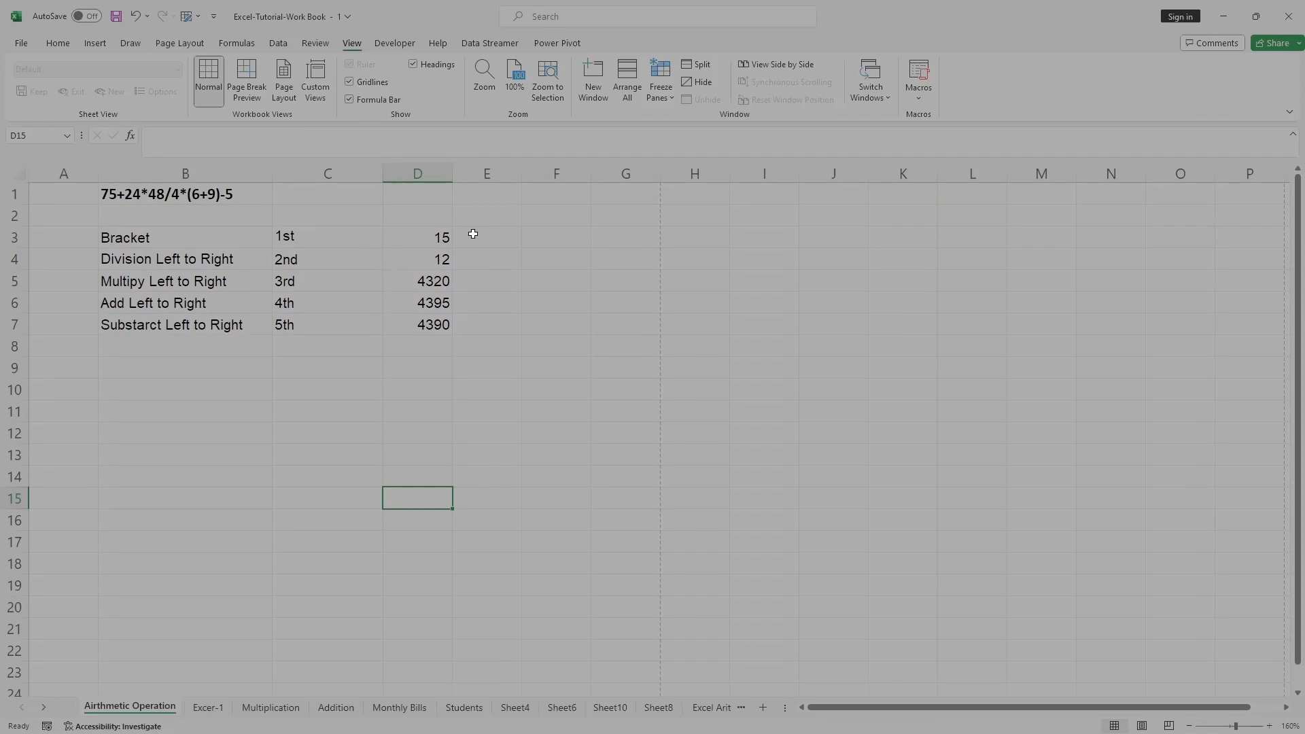
Hide the worksheet gridlines and show them again, highlighting blank ranges F1:G17 and G1:J20 to point out the grid.
left_click_drag(577, 197, 650, 548)
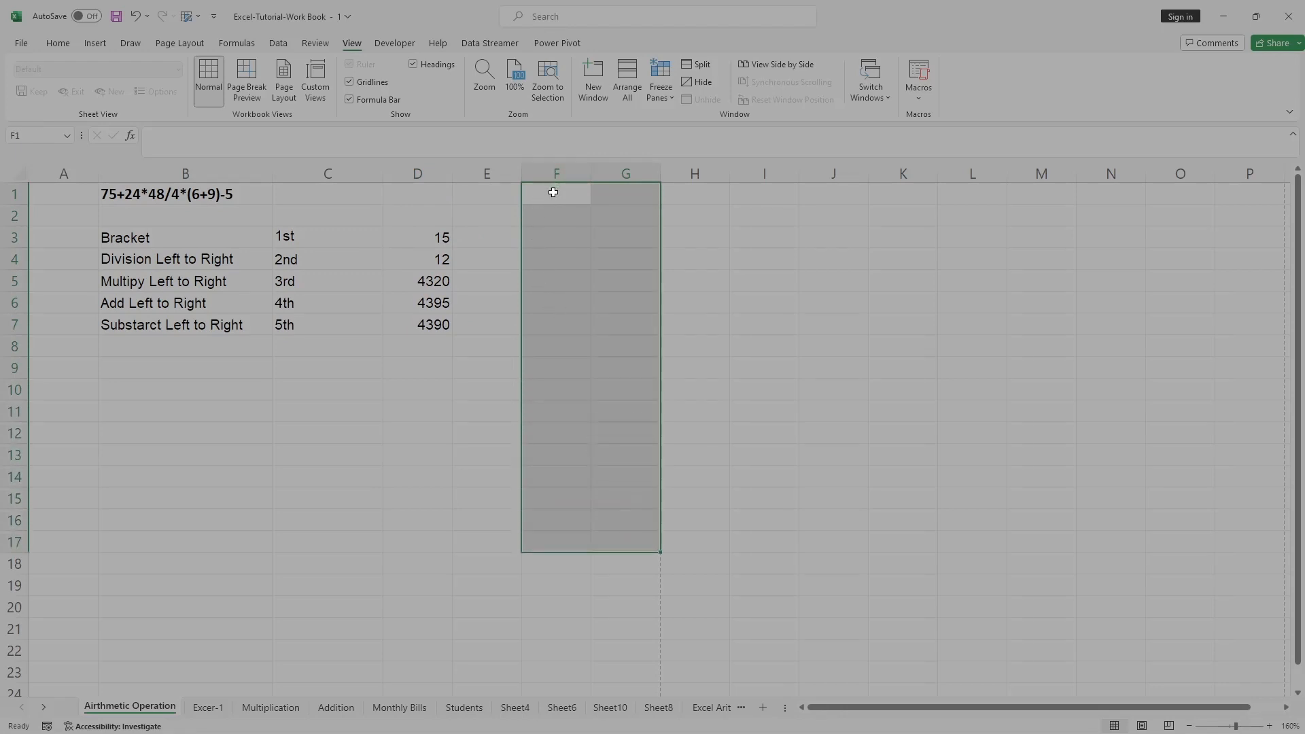
left_click(486, 390)
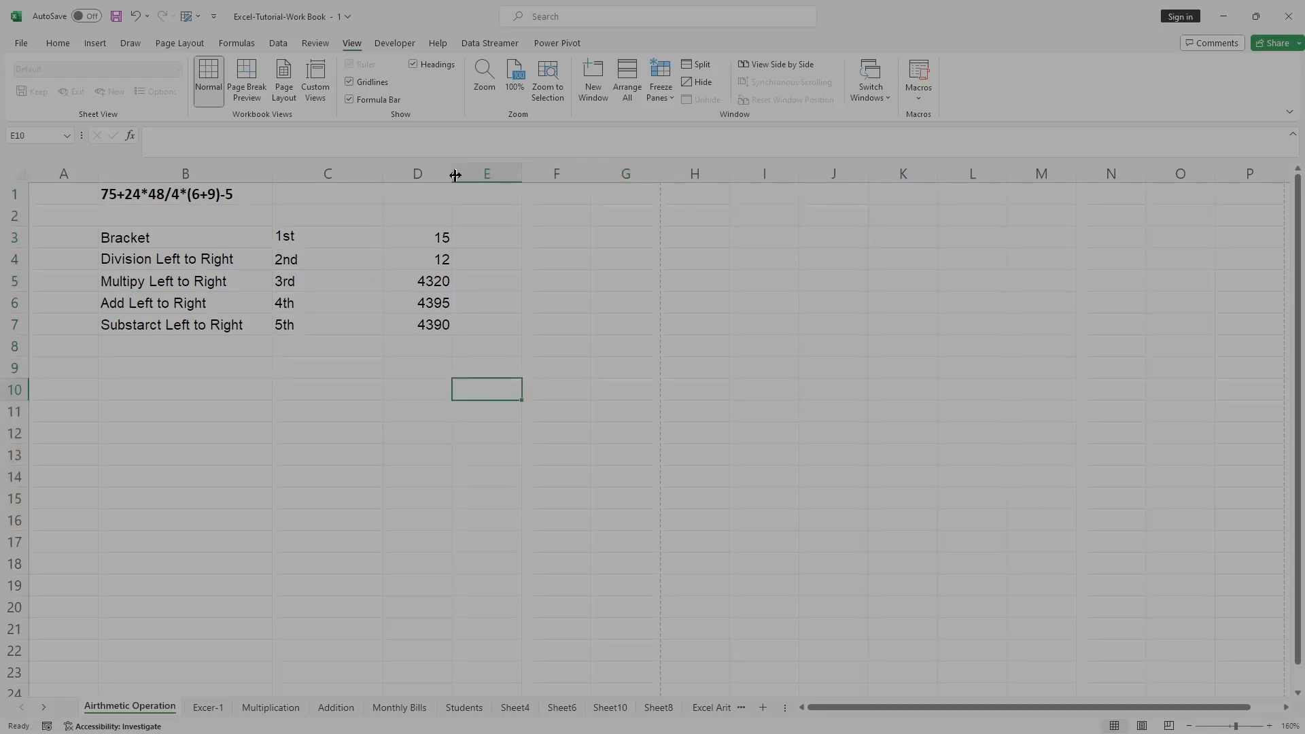
left_click(372, 82)
left_click(350, 82)
left_click_drag(624, 212, 824, 612)
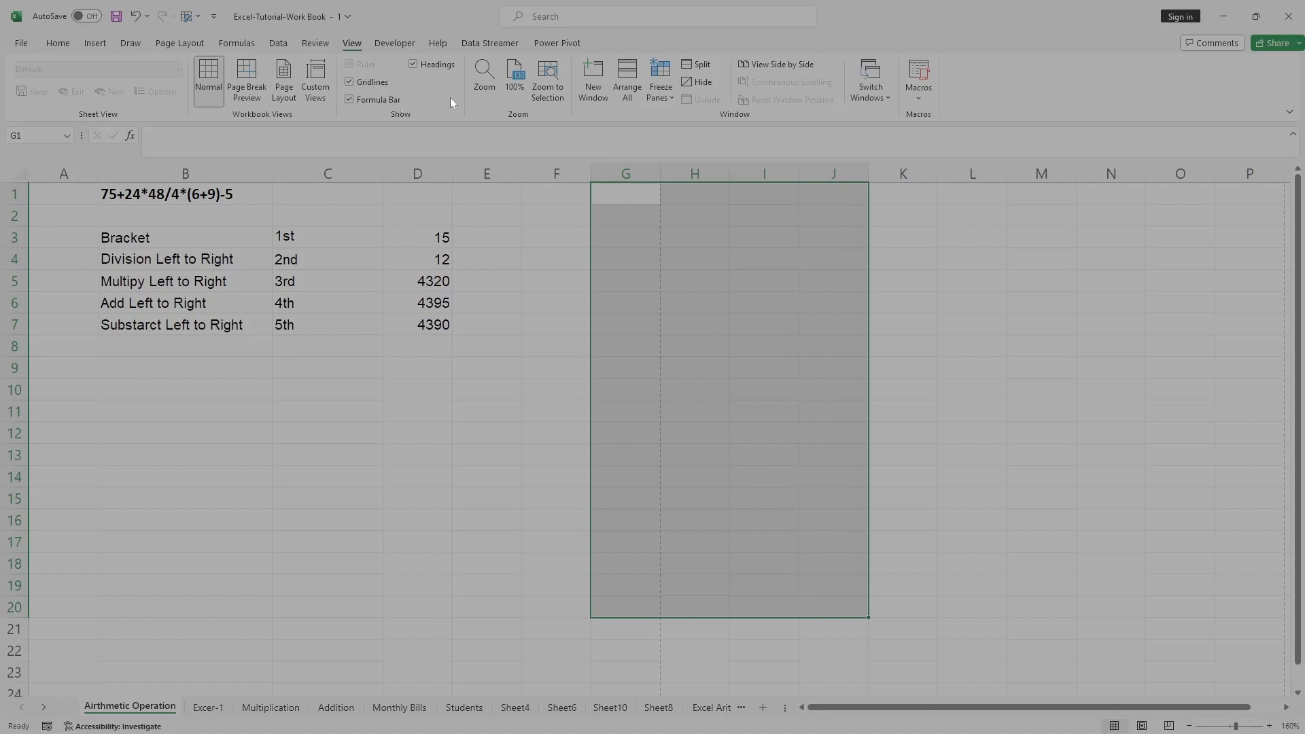
left_click(555, 280)
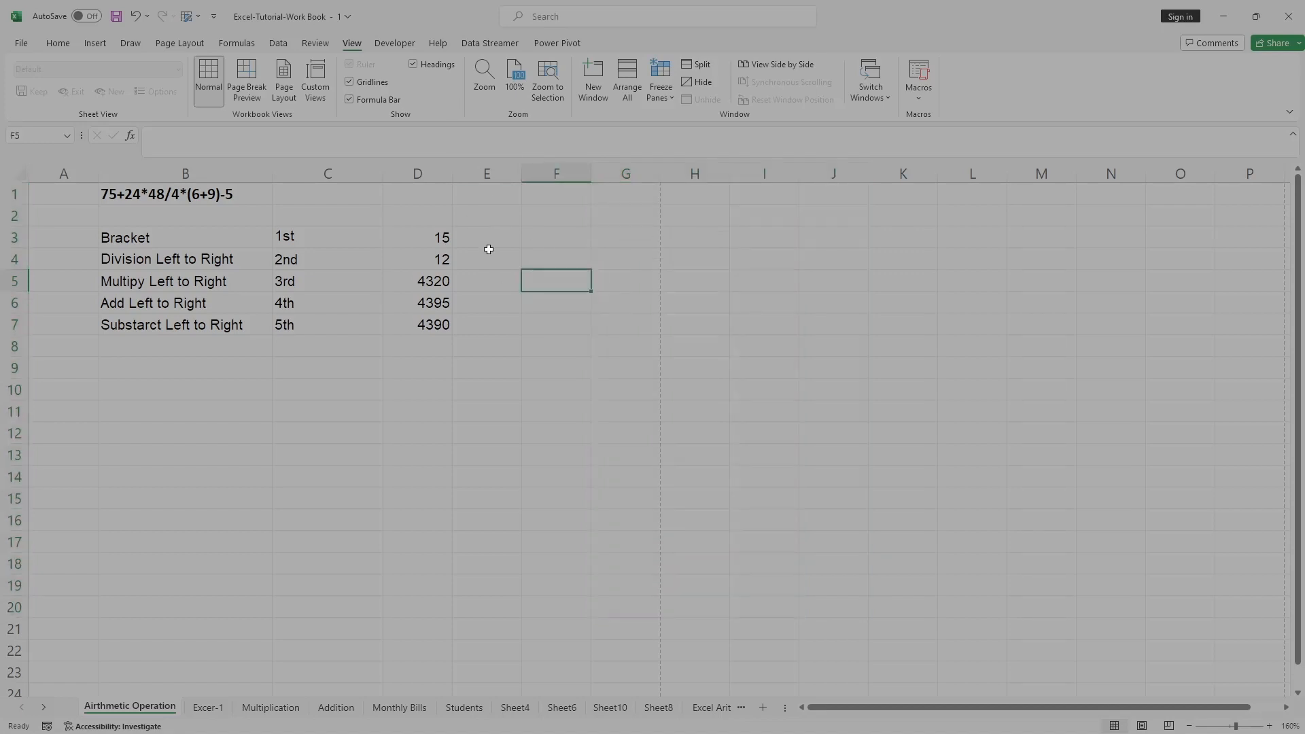
Hide and restore the row and column headings twice, highlighting the cells from column A to P in between.
left_click(413, 64)
left_click(413, 64)
left_click_drag(97, 170, 1229, 137)
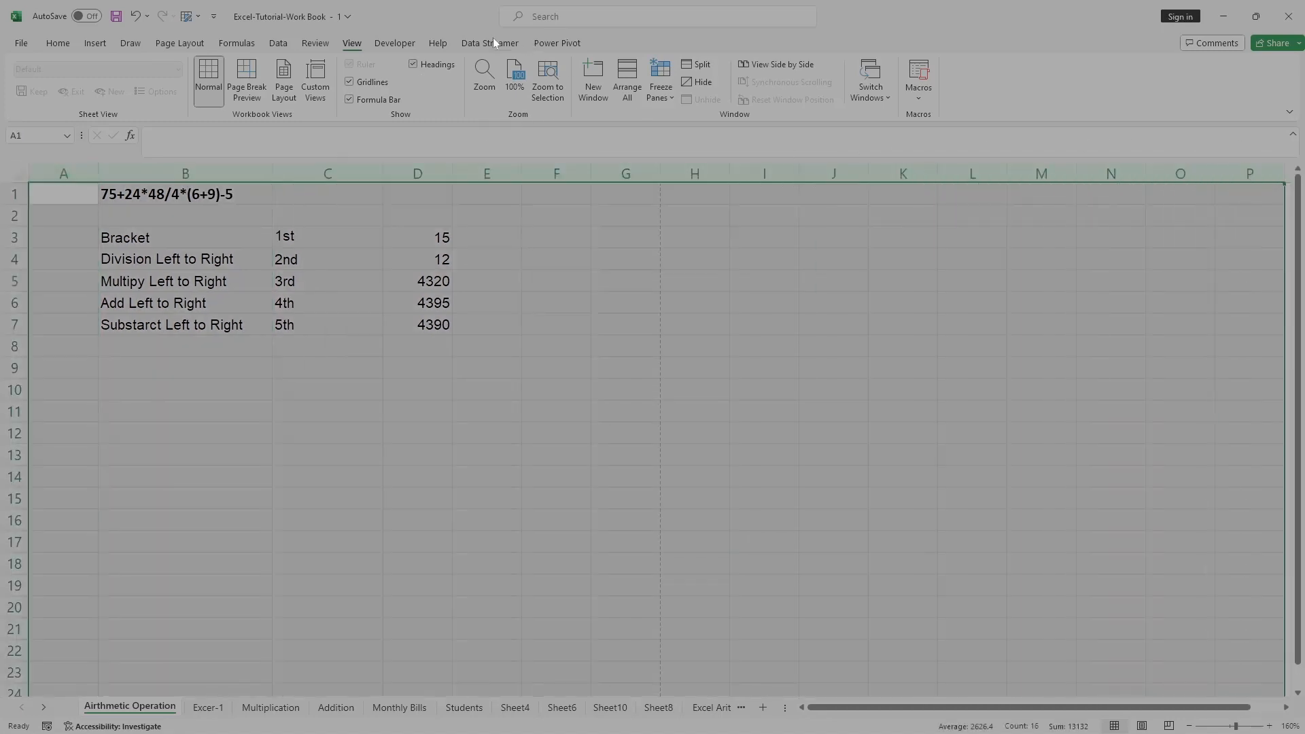
left_click(413, 63)
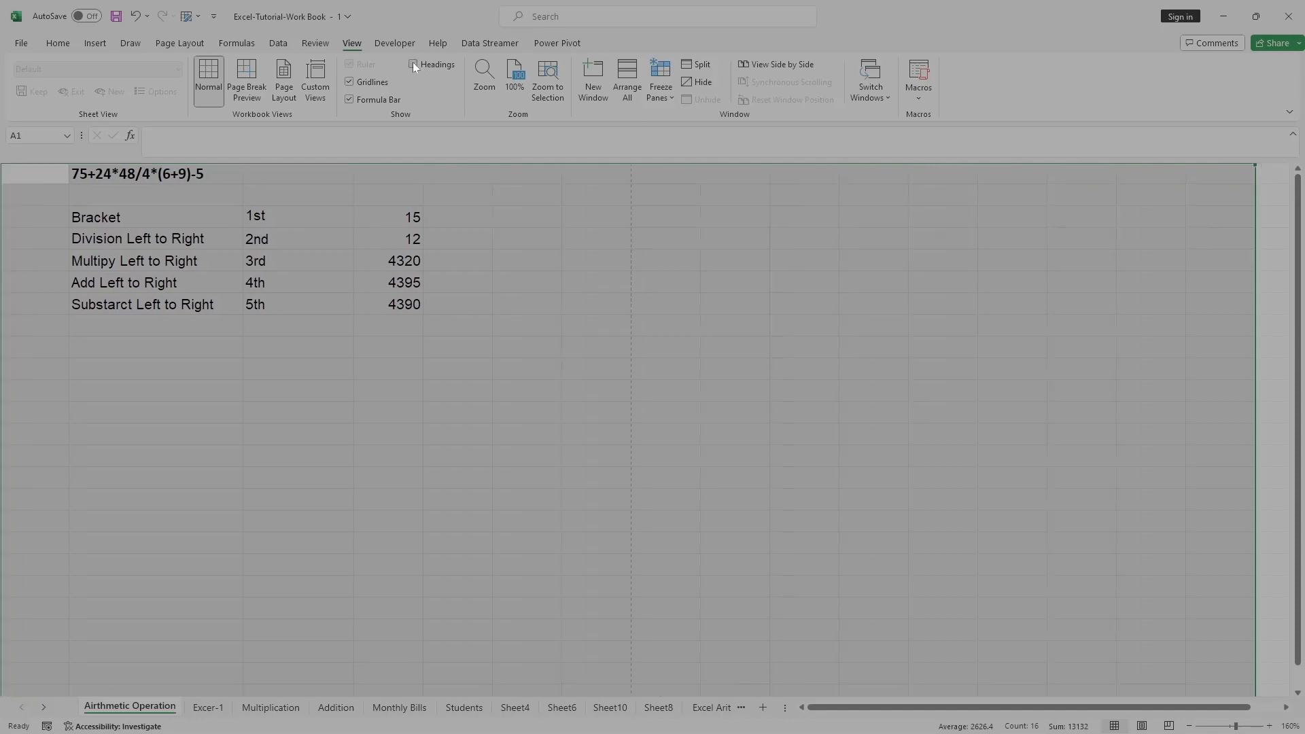
left_click(414, 63)
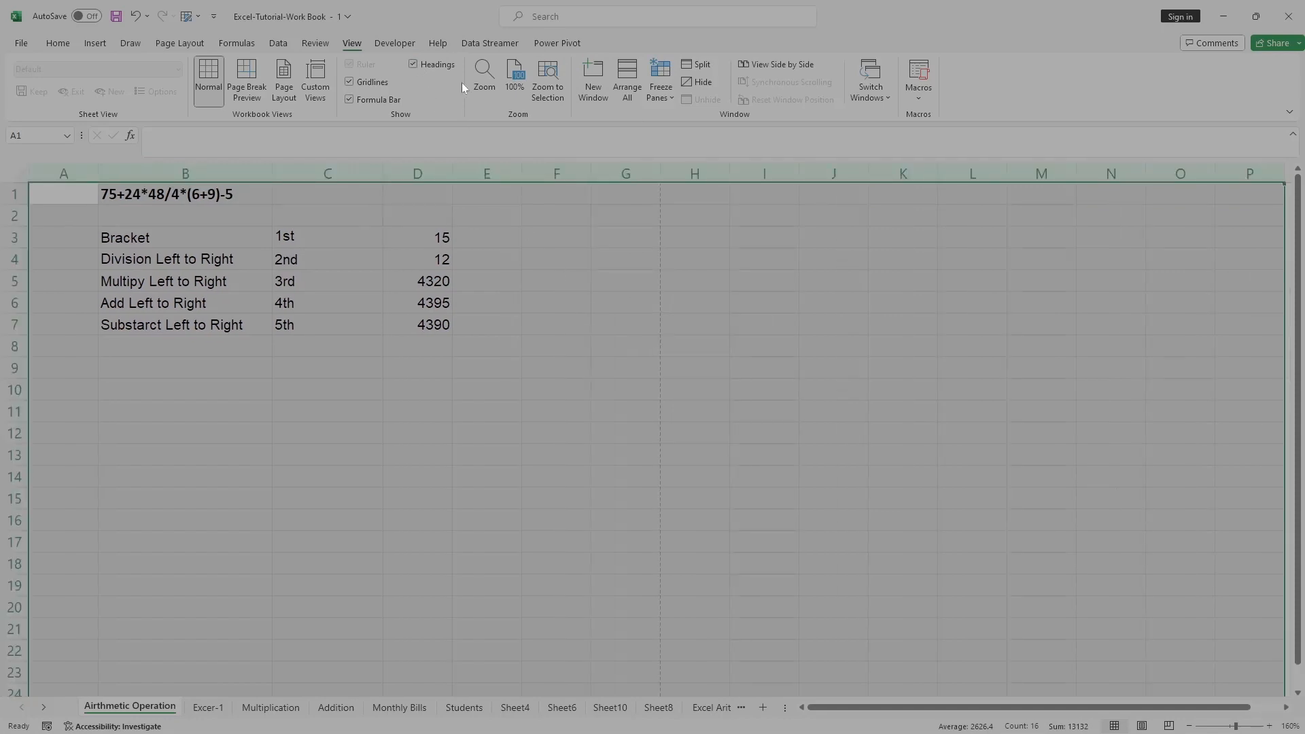
left_click(1041, 476)
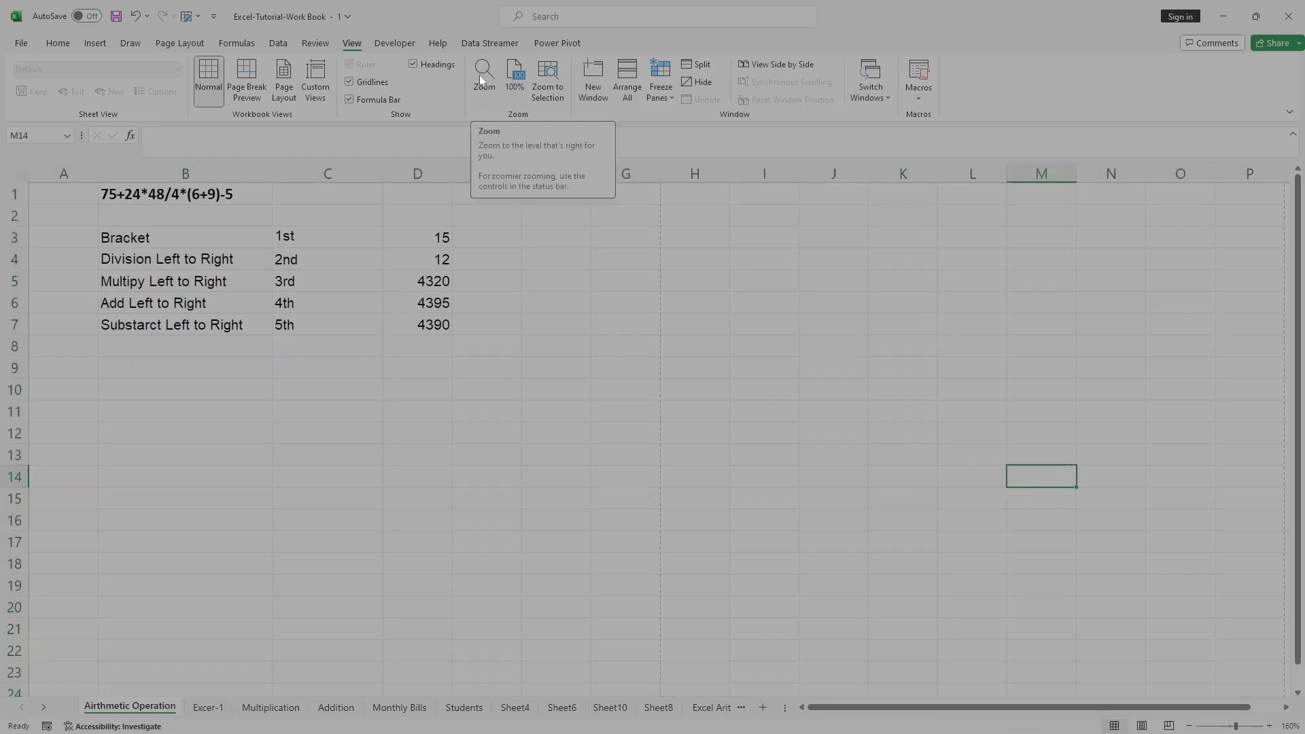
Set the worksheet magnification to 100% and enlarge it to 280%.
left_click(482, 77)
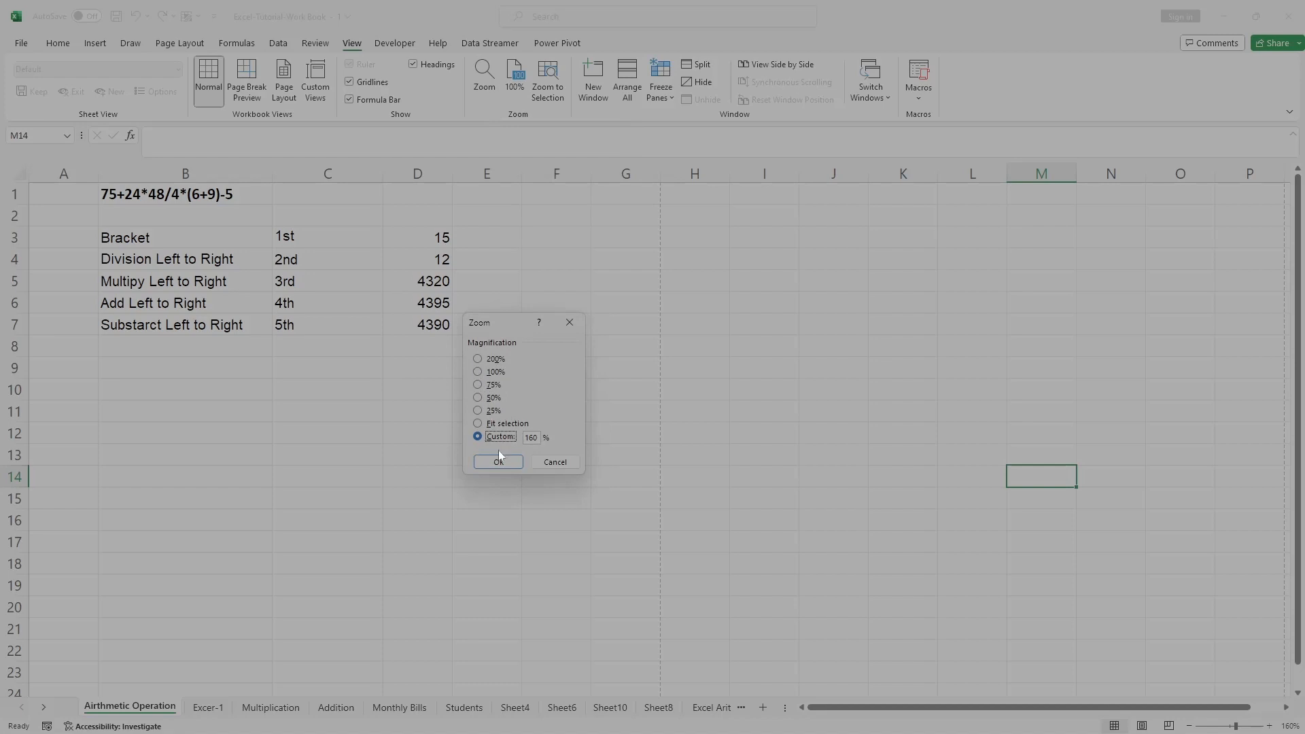
left_click(477, 371)
left_click(503, 462)
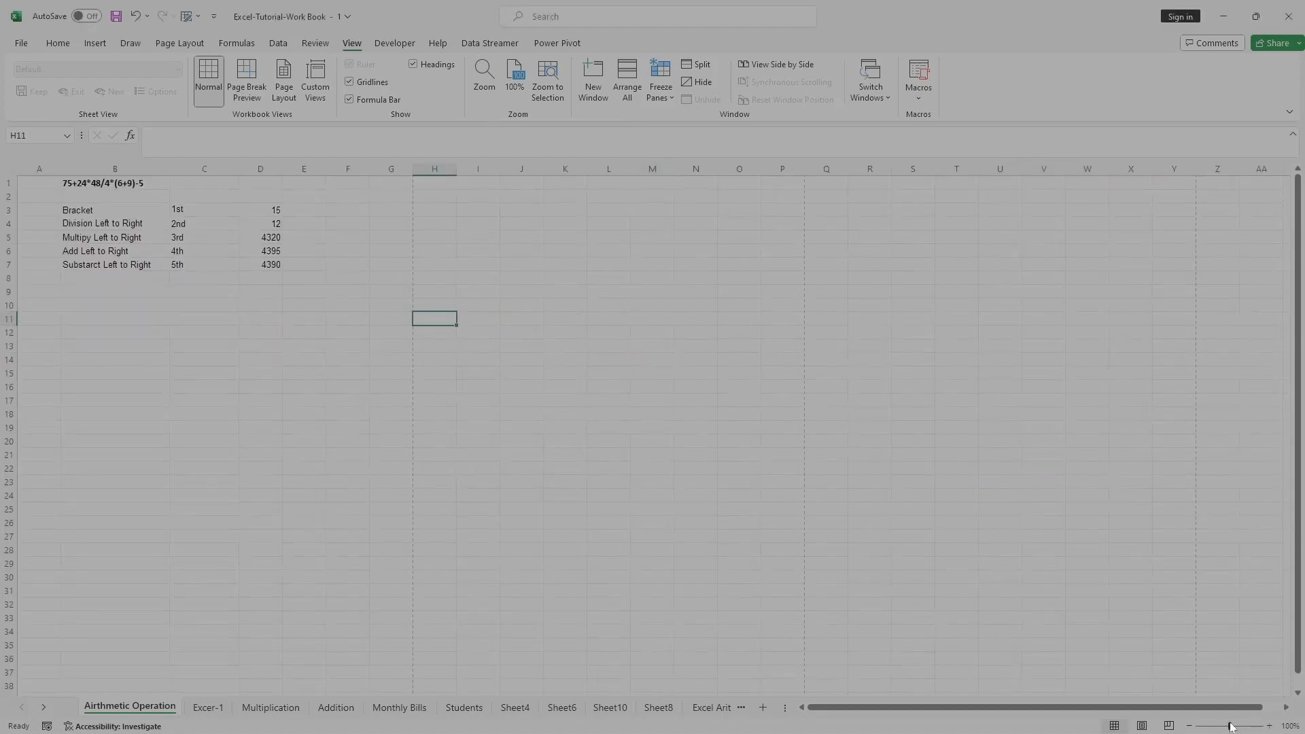
left_click_drag(1232, 728, 1251, 728)
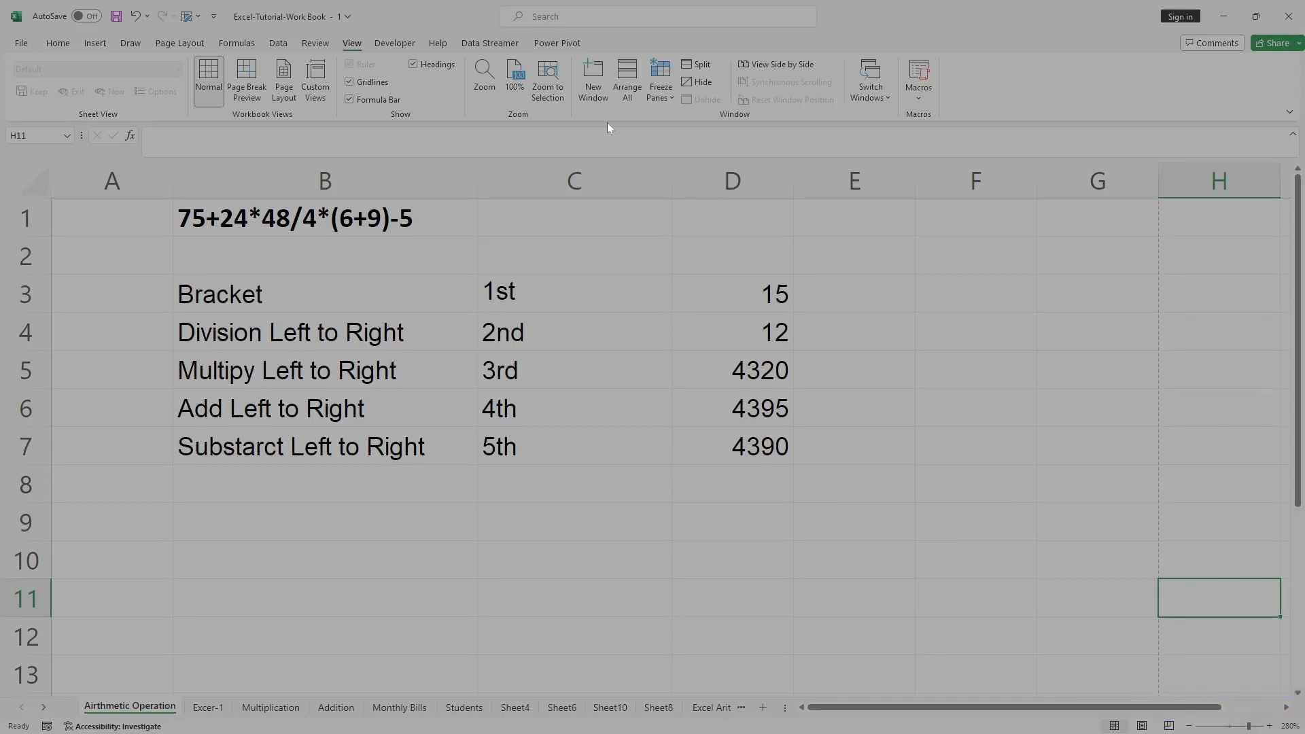
left_click(391, 42)
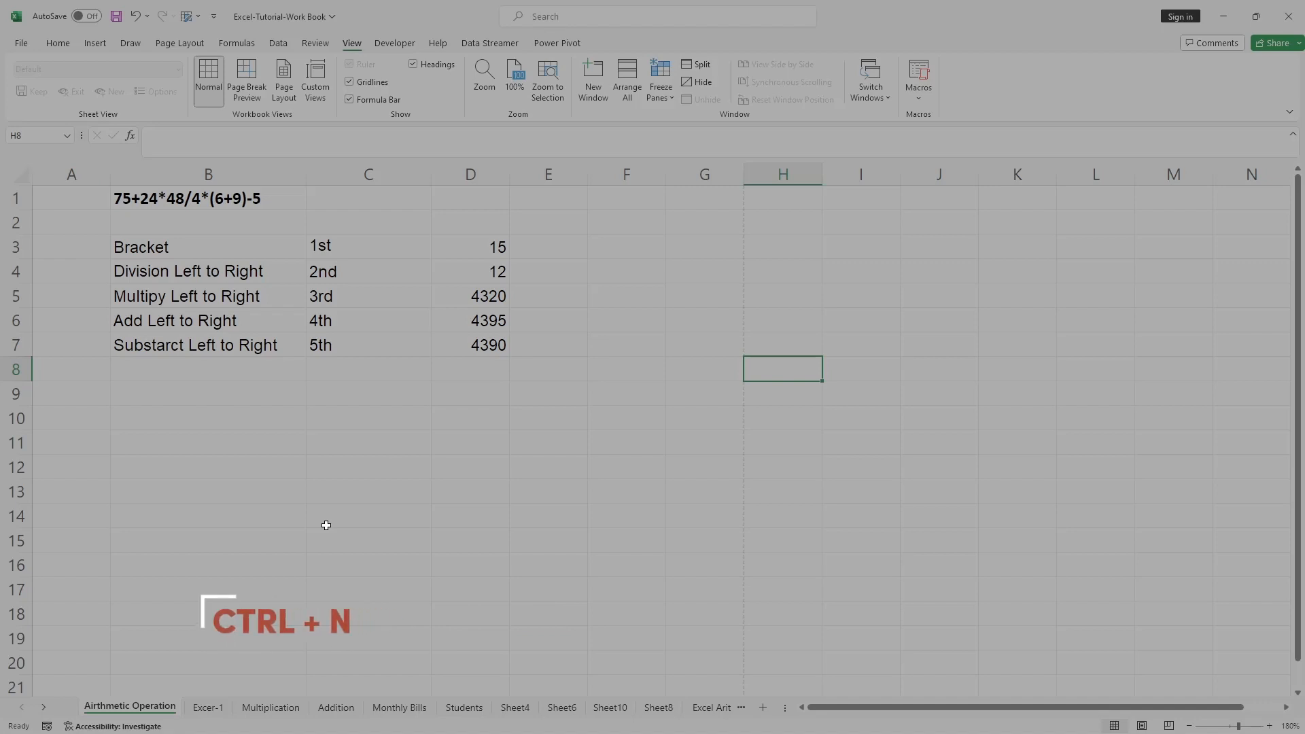
Create a new blank workbook and set a custom magnification of 175% for its sheet.
key("ctrl+n")
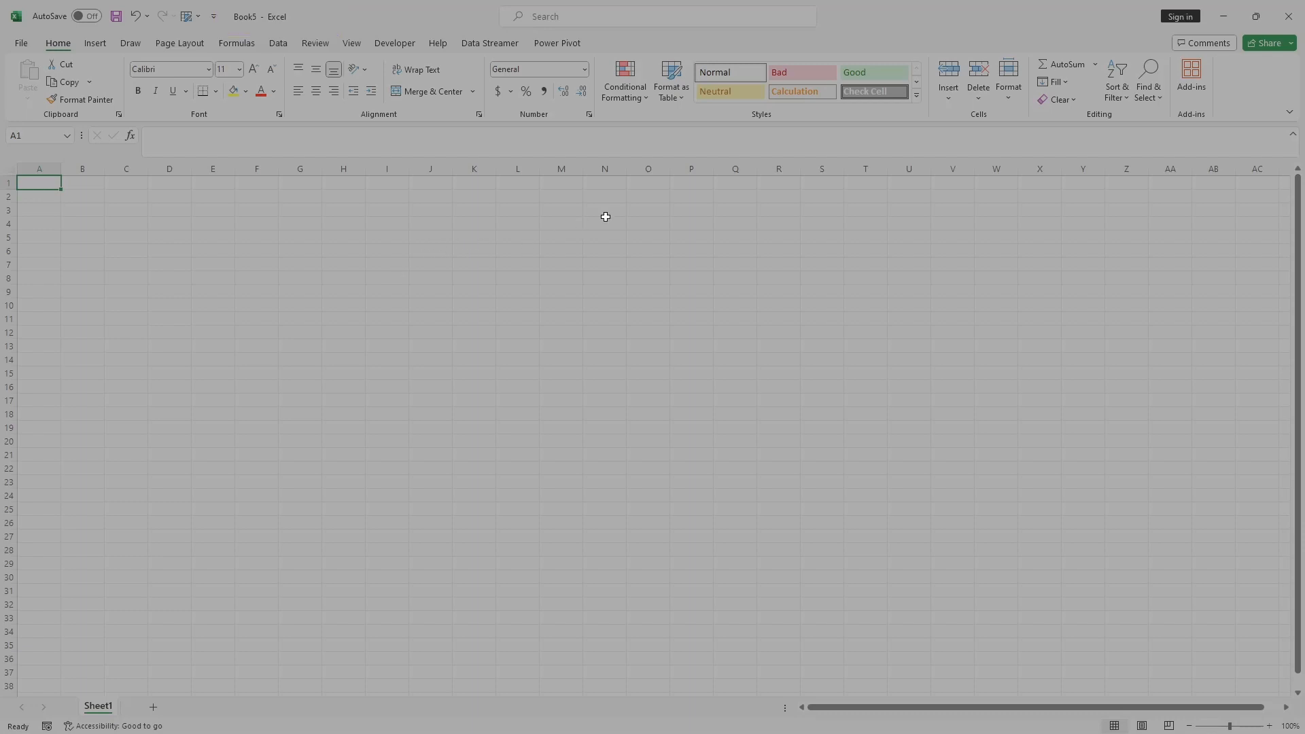
left_click(352, 43)
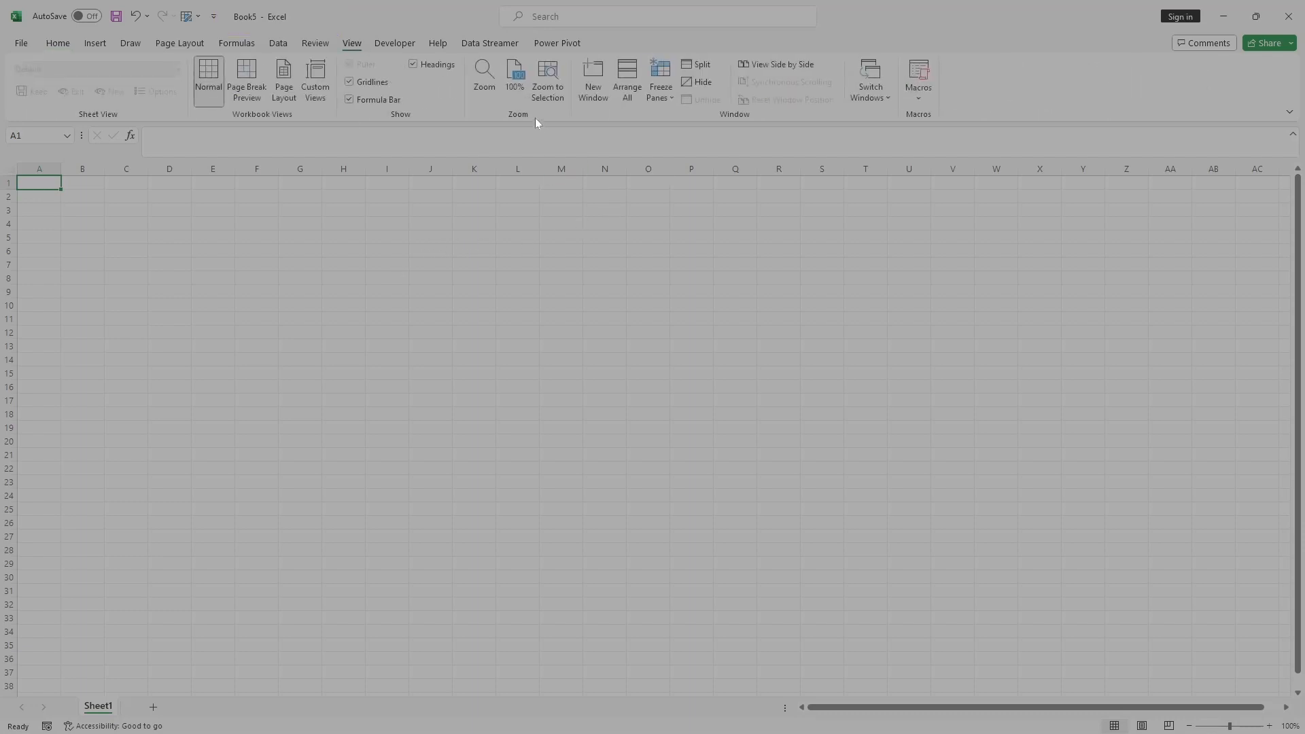
left_click(486, 80)
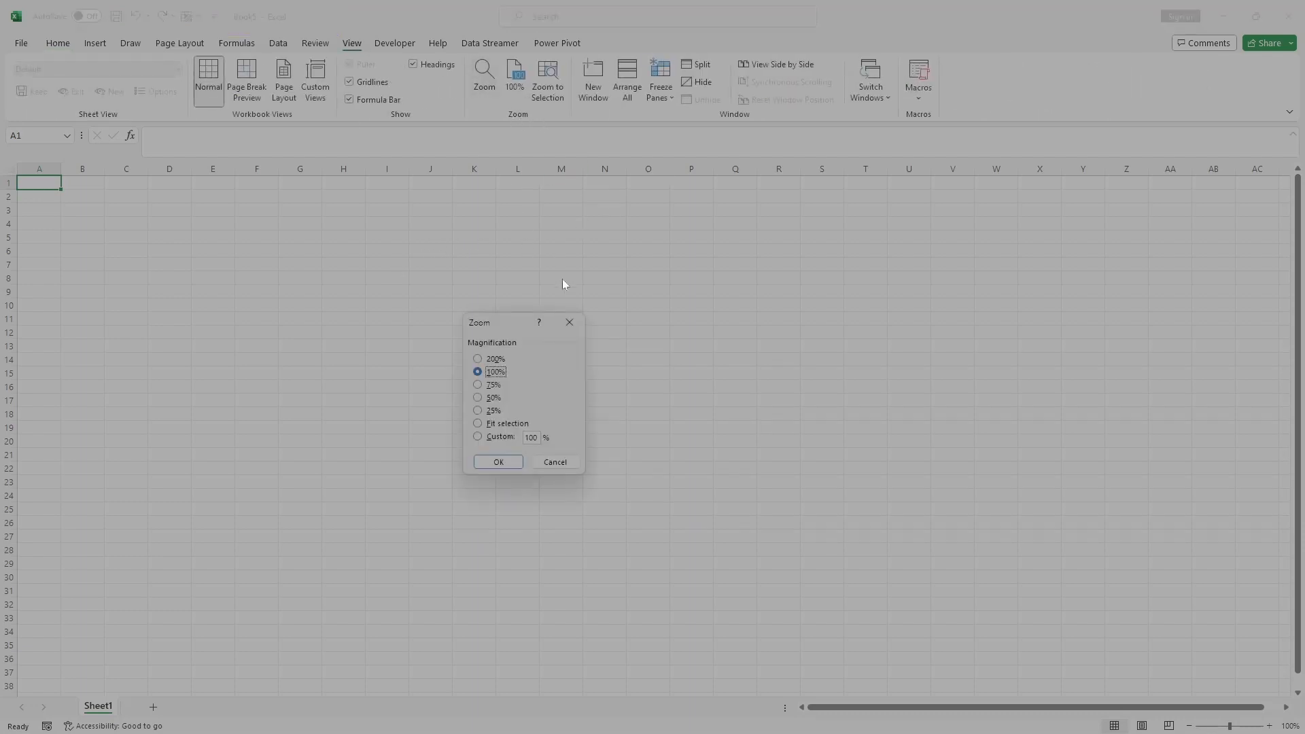
left_click(482, 438)
type("175")
key("Return")
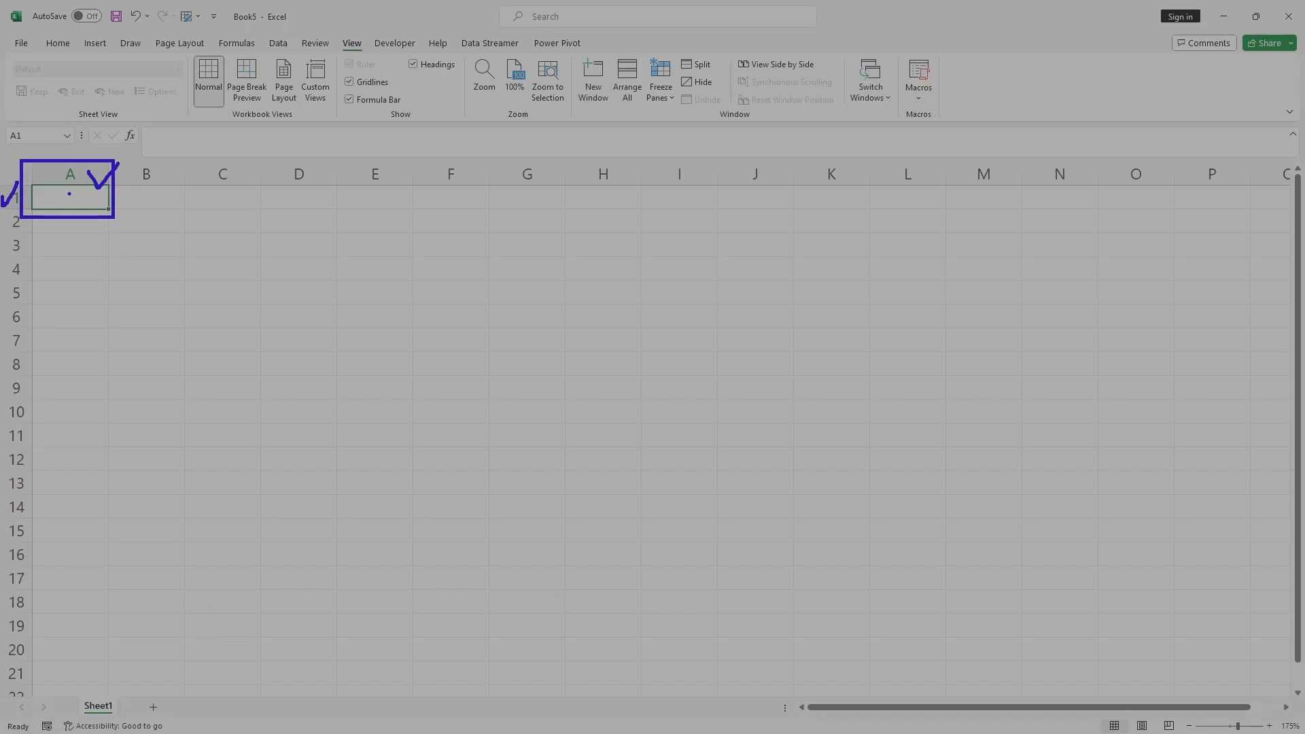
Select cell D12, followed by cell F9, and point out the column letter and row number that form F9's reference.
left_click(310, 460)
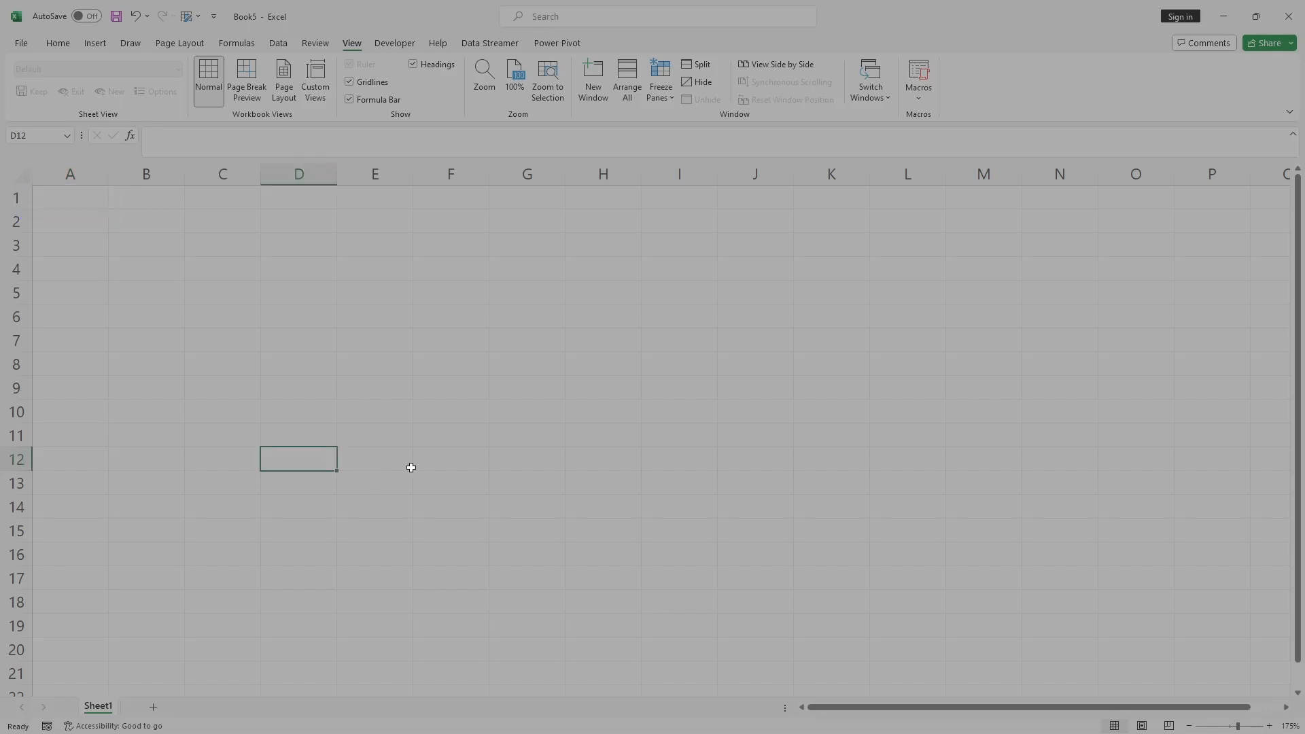
left_click(418, 386)
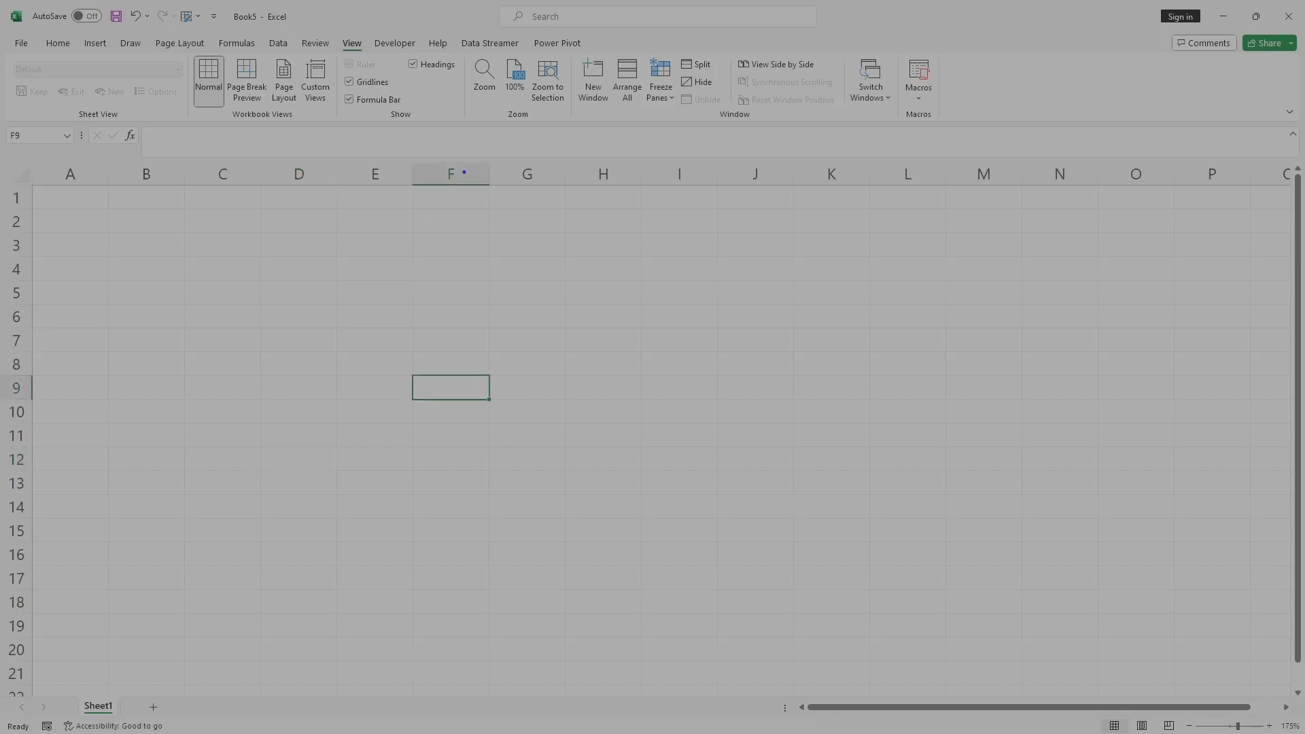
left_click_drag(465, 172, 483, 160)
left_click_drag(18, 384, 43, 373)
mouse_move(427, 377)
left_mouse_down()
mouse_move(436, 401)
mouse_move(454, 372)
mouse_move(469, 392)
mouse_move(442, 362)
left_mouse_up()
key("Escape")
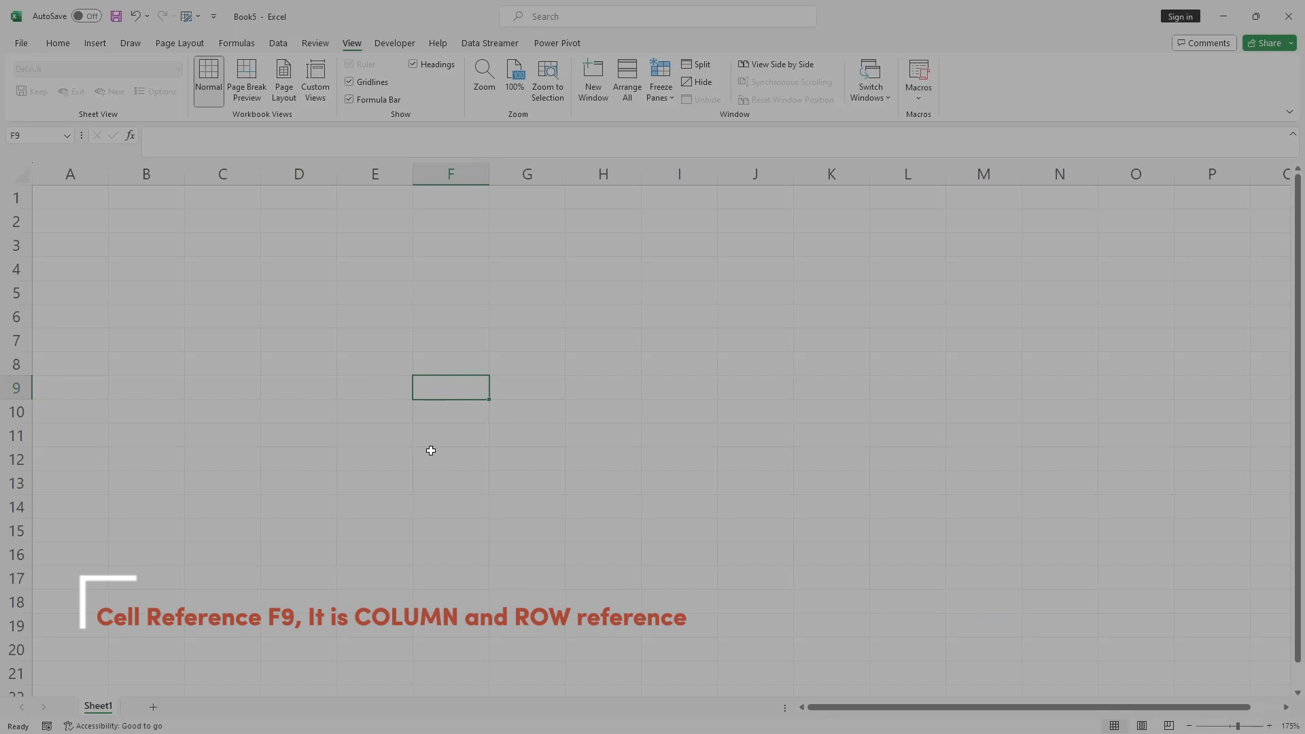
Select cell M128 far down the sheet.
scroll(352, 565, "down", 15)
scroll(353, 568, "down", 20)
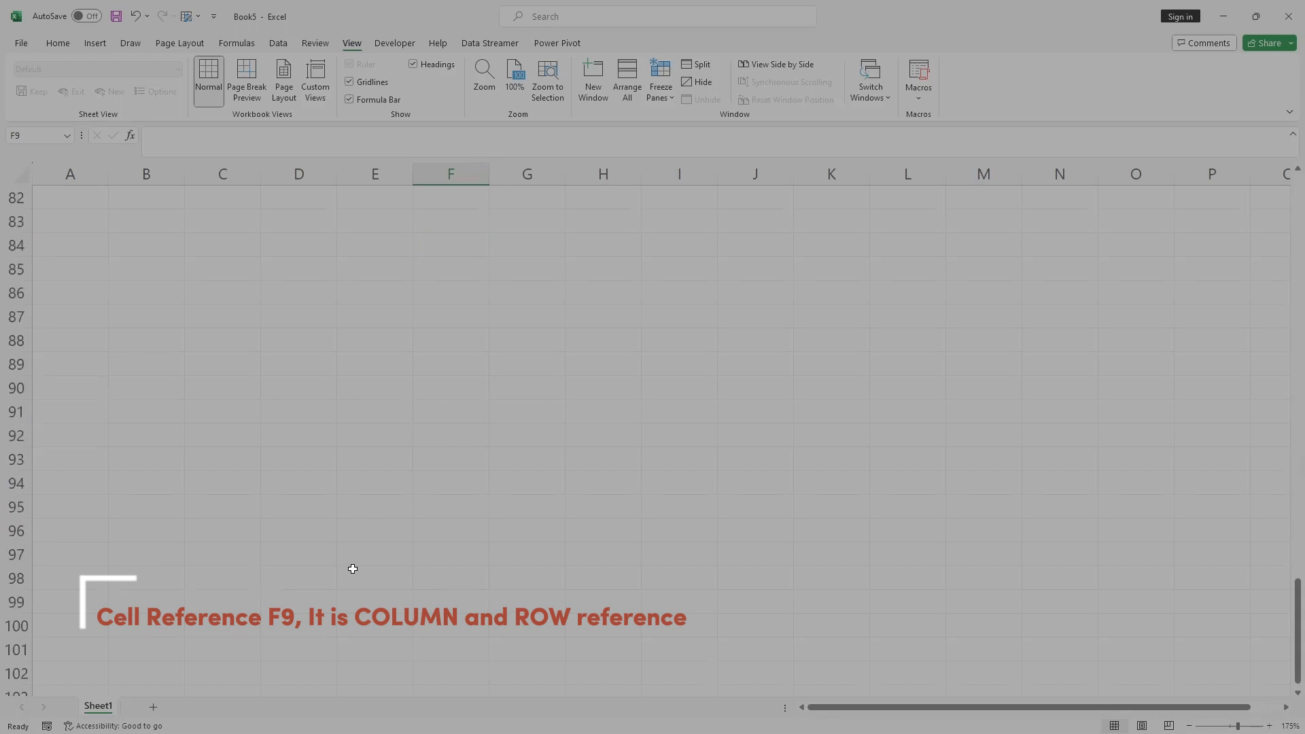
left_click(984, 503)
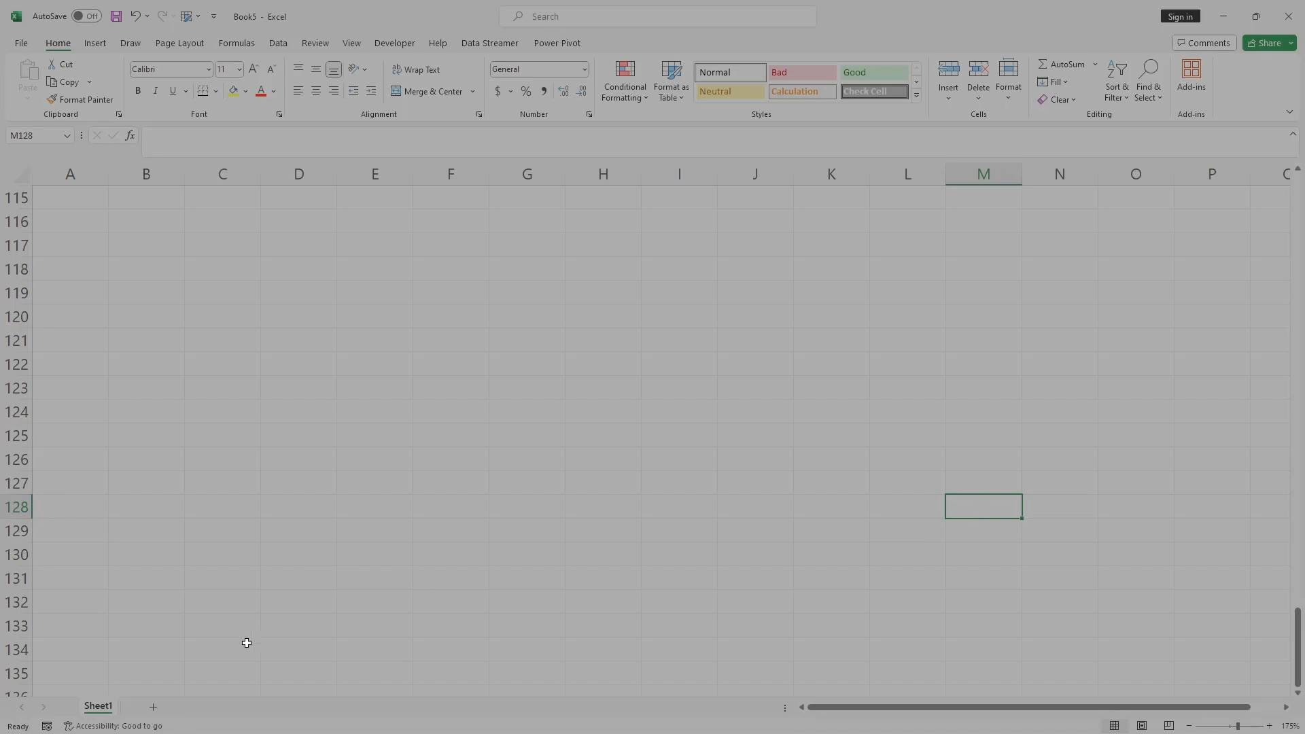
Add two new worksheets, enlarging the first to 250% and the second to 265%.
left_click(153, 709)
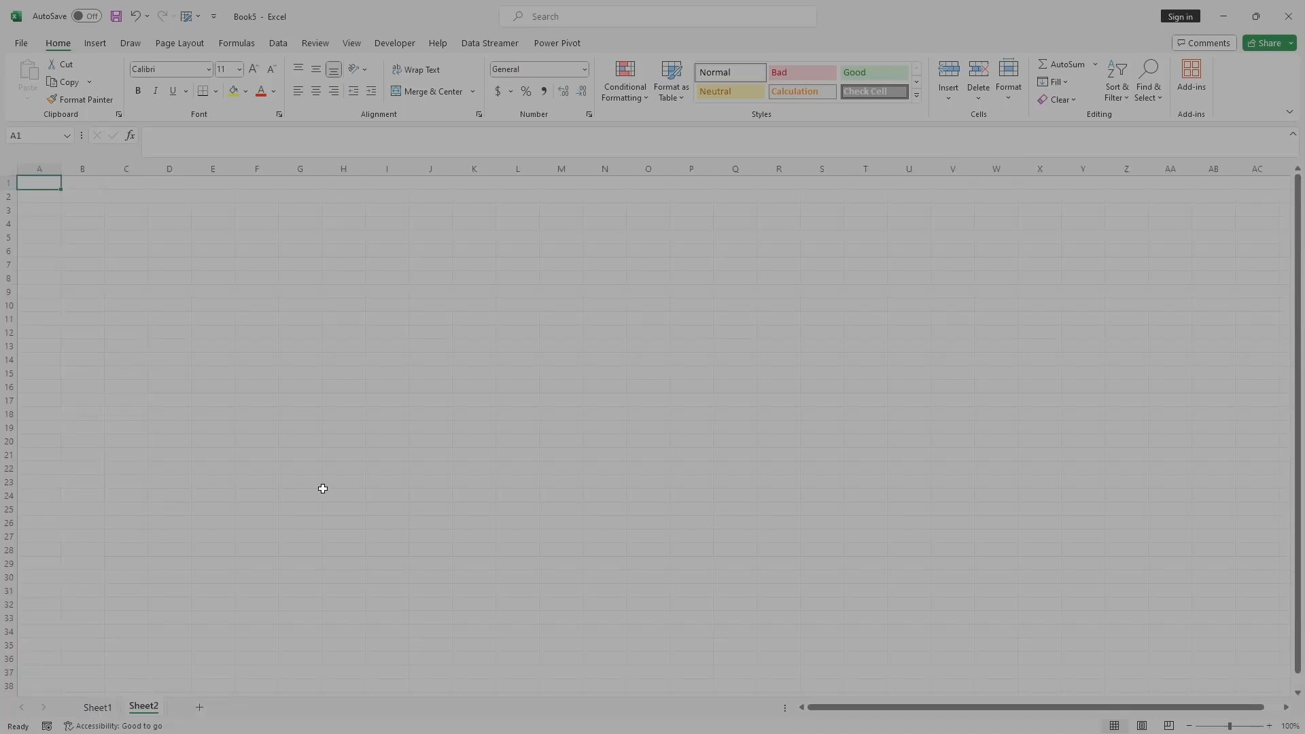
scroll(322, 489, "up", 10)
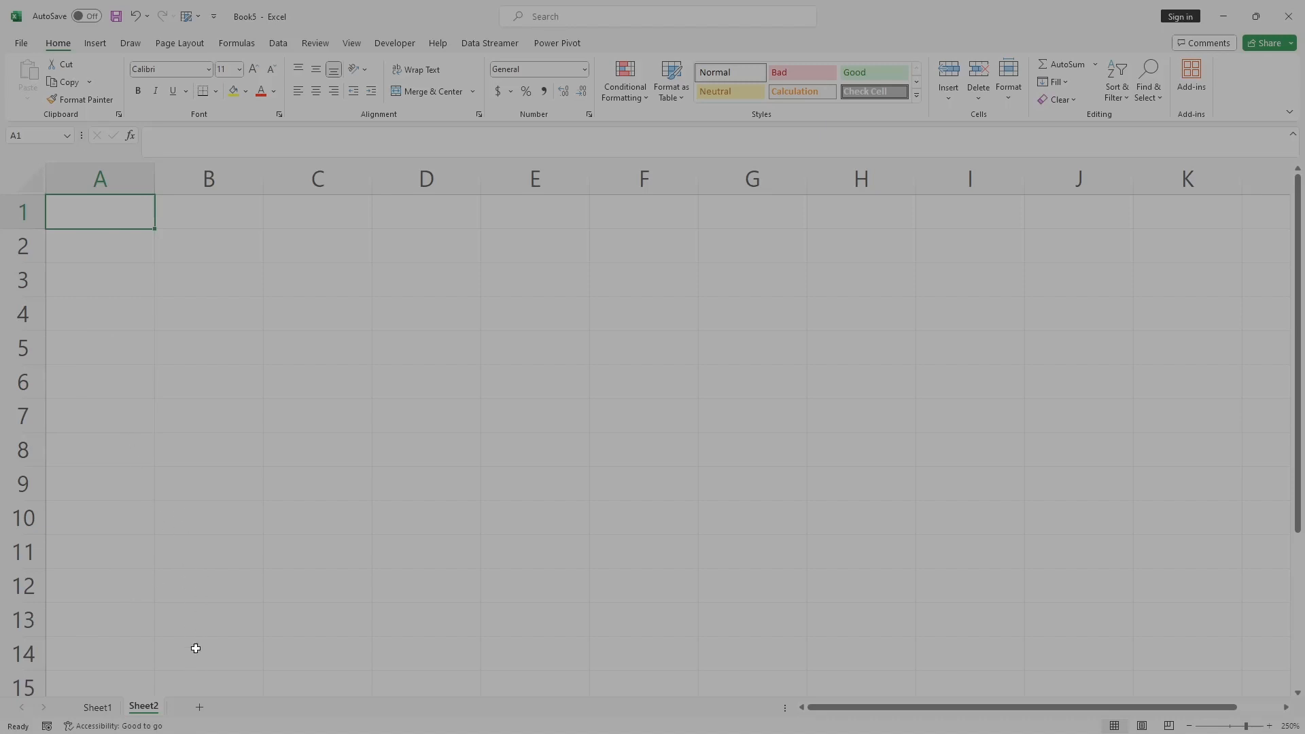
left_click(199, 707)
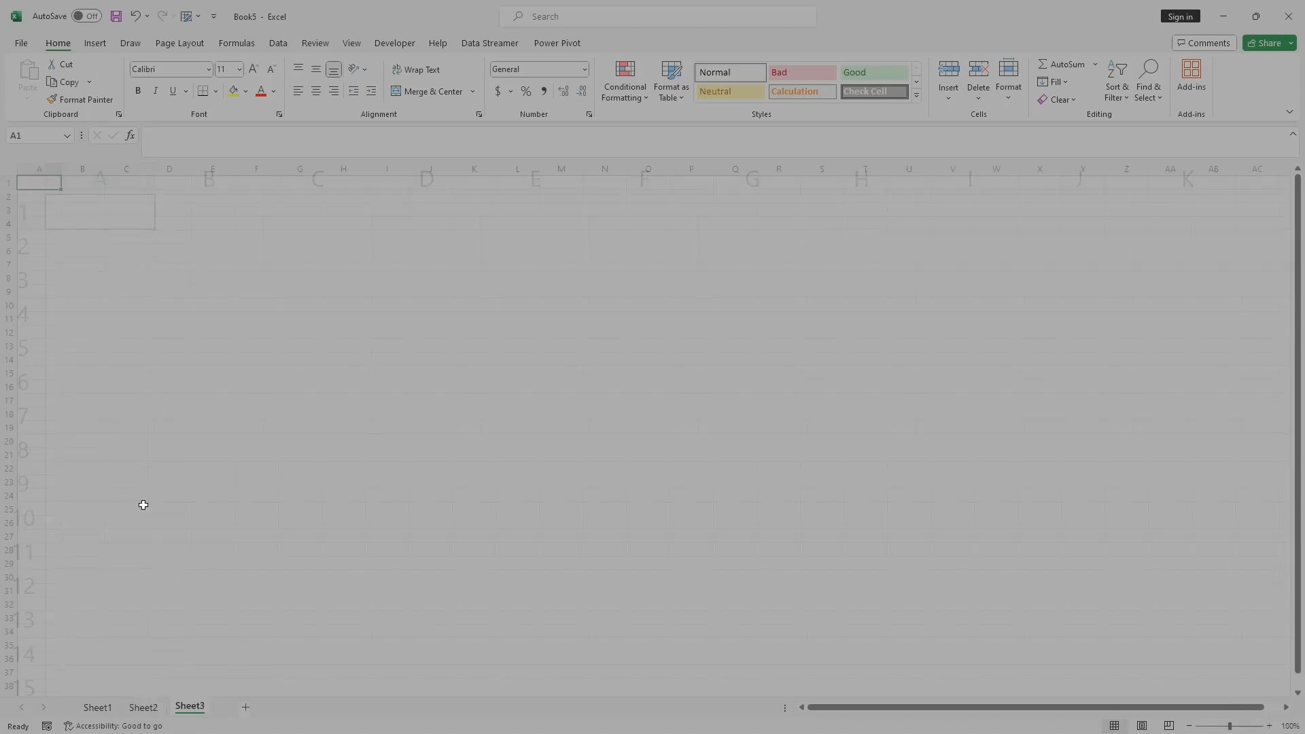
scroll(171, 350, "up", 8)
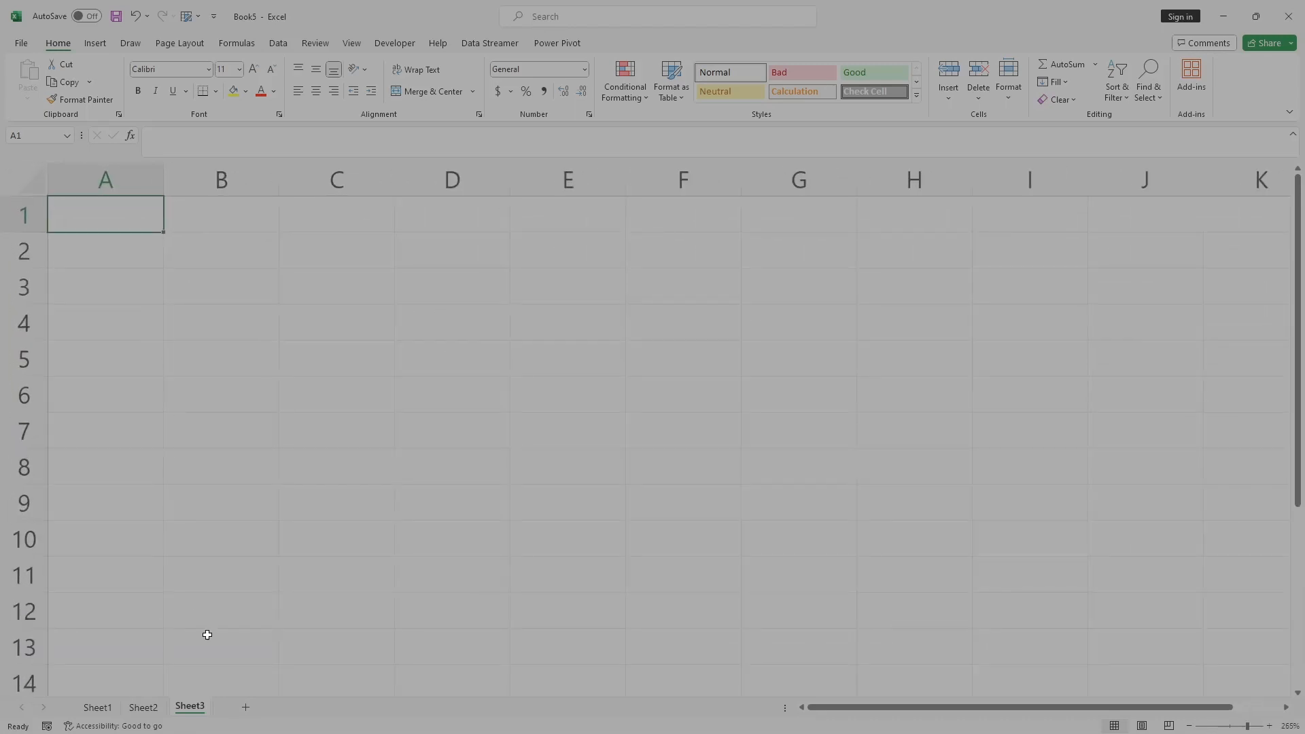
Add two more worksheets, enlarging the first to 220% and the second to 265%.
left_click(245, 707)
scroll(289, 410, "up", 8)
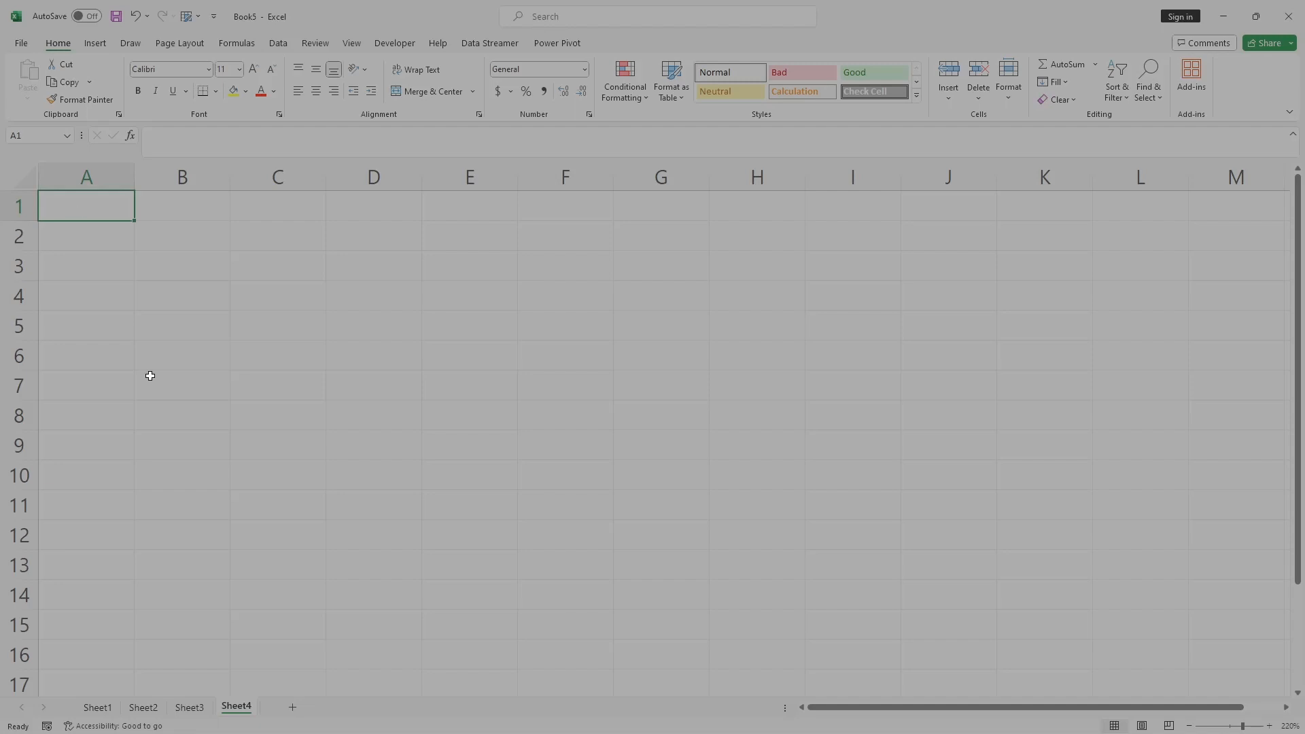
left_click(292, 708)
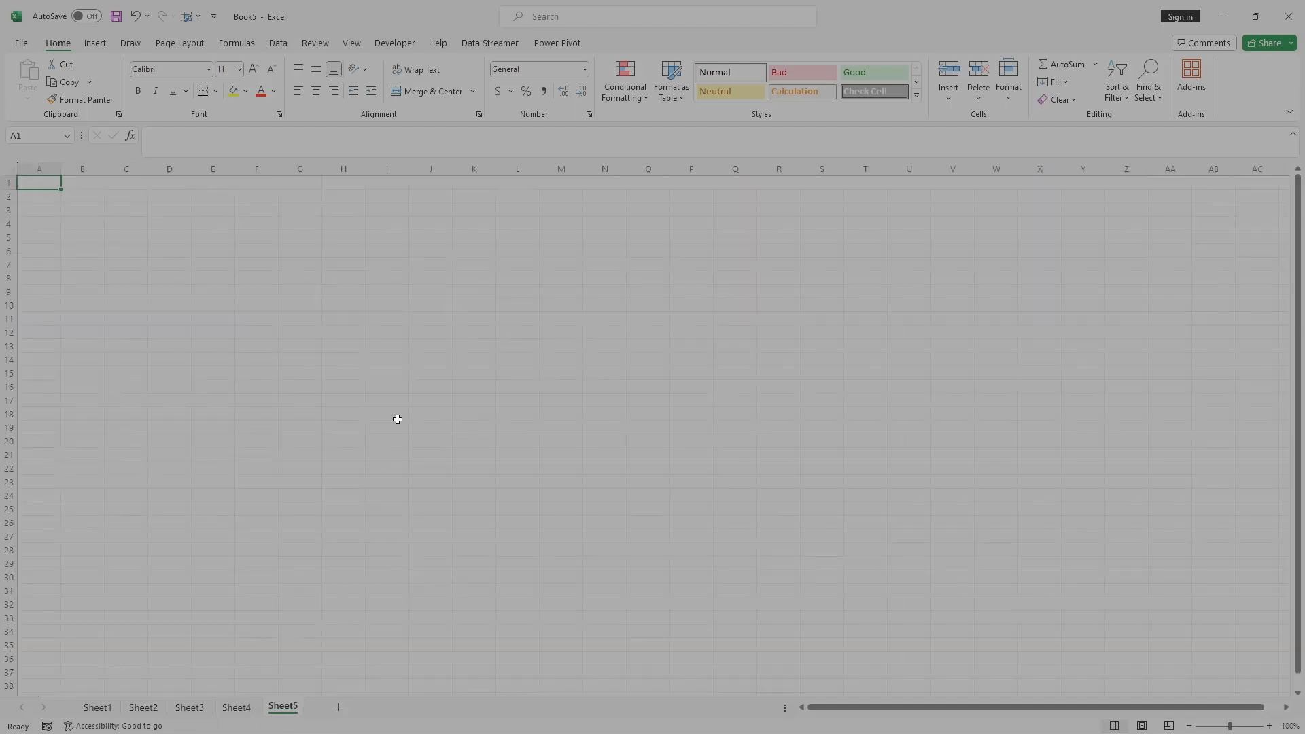
scroll(398, 420, "up", 11, "ctrl")
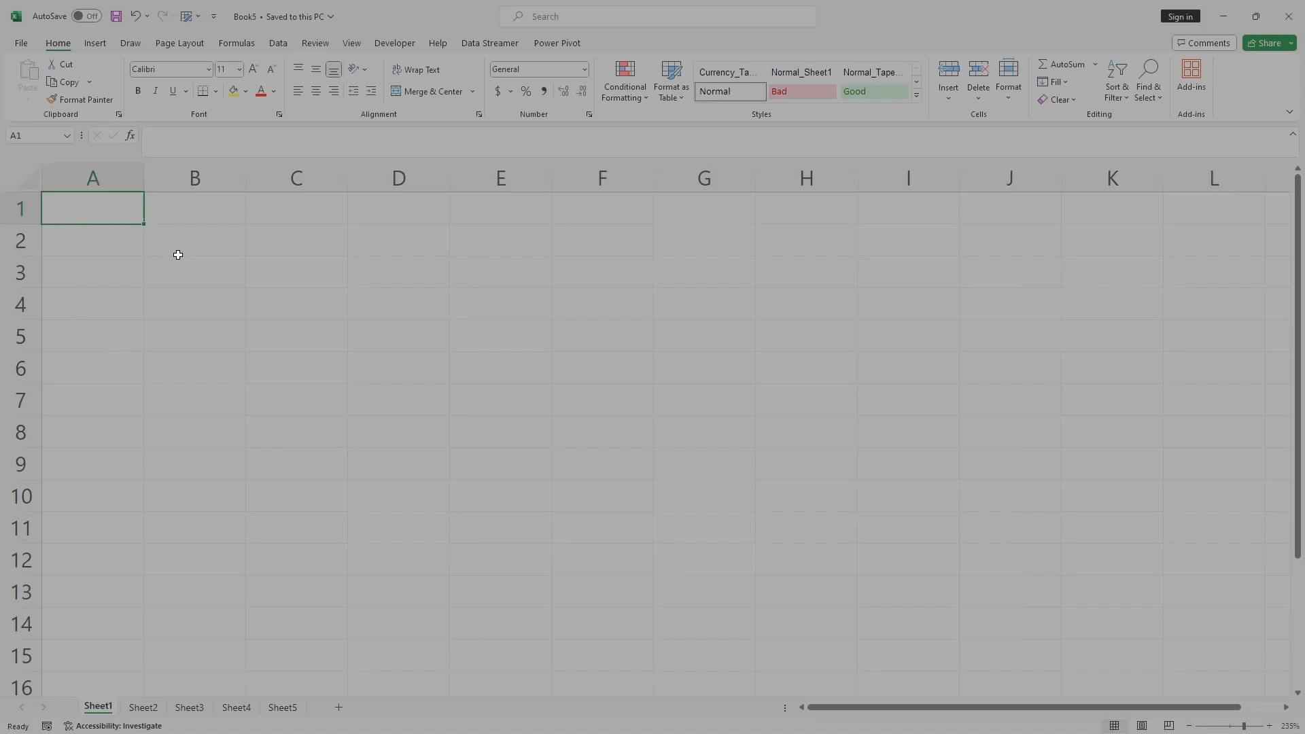
Point out cell A1 on Sheet1, move one cell across to B1 and back, and move down to A2.
mouse_move(2, 155)
left_mouse_down()
mouse_move(110, 232)
mouse_move(167, 249)
left_mouse_up()
key("Escape")
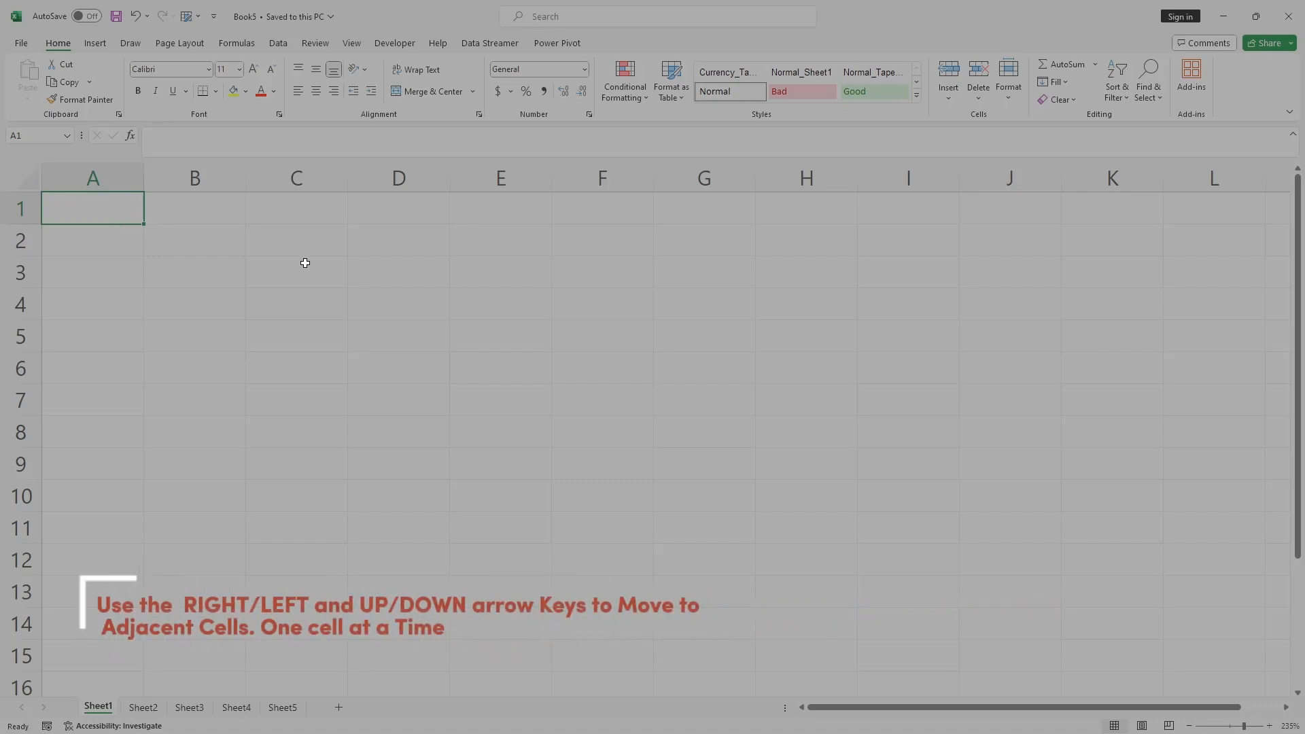
key("Right")
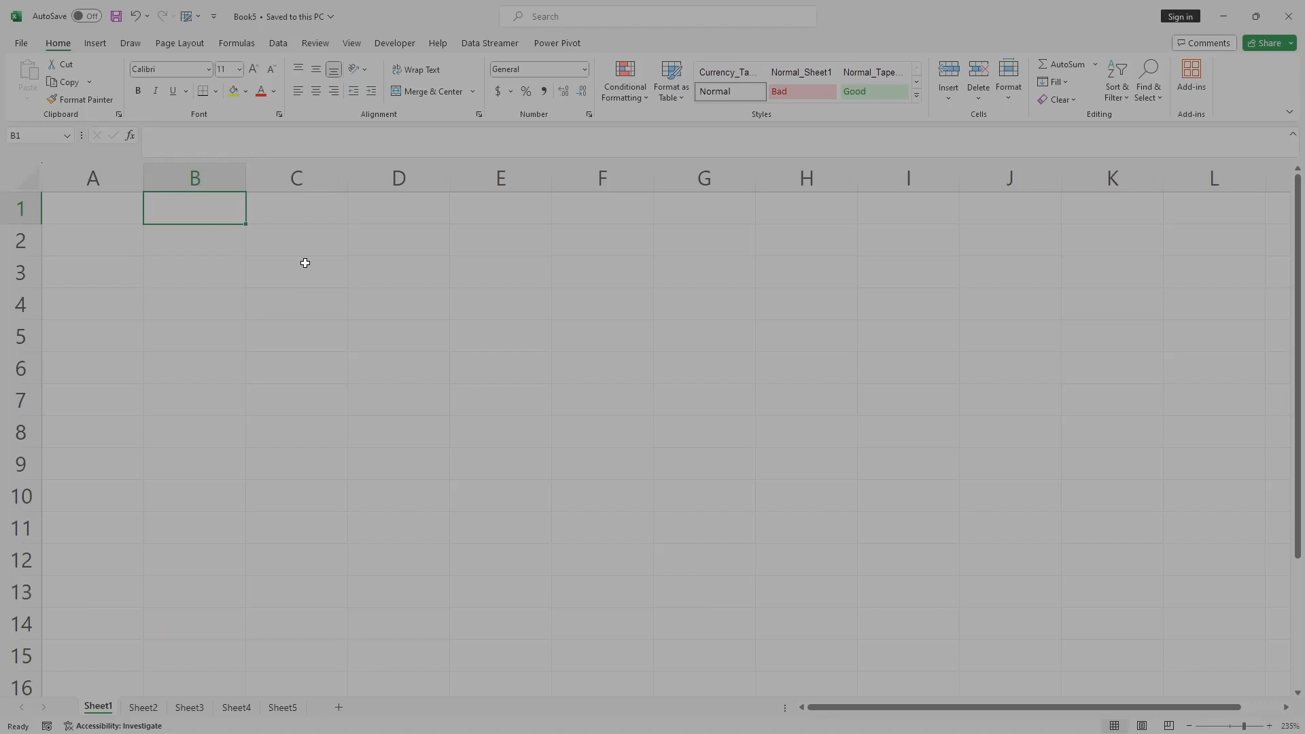
key("Left")
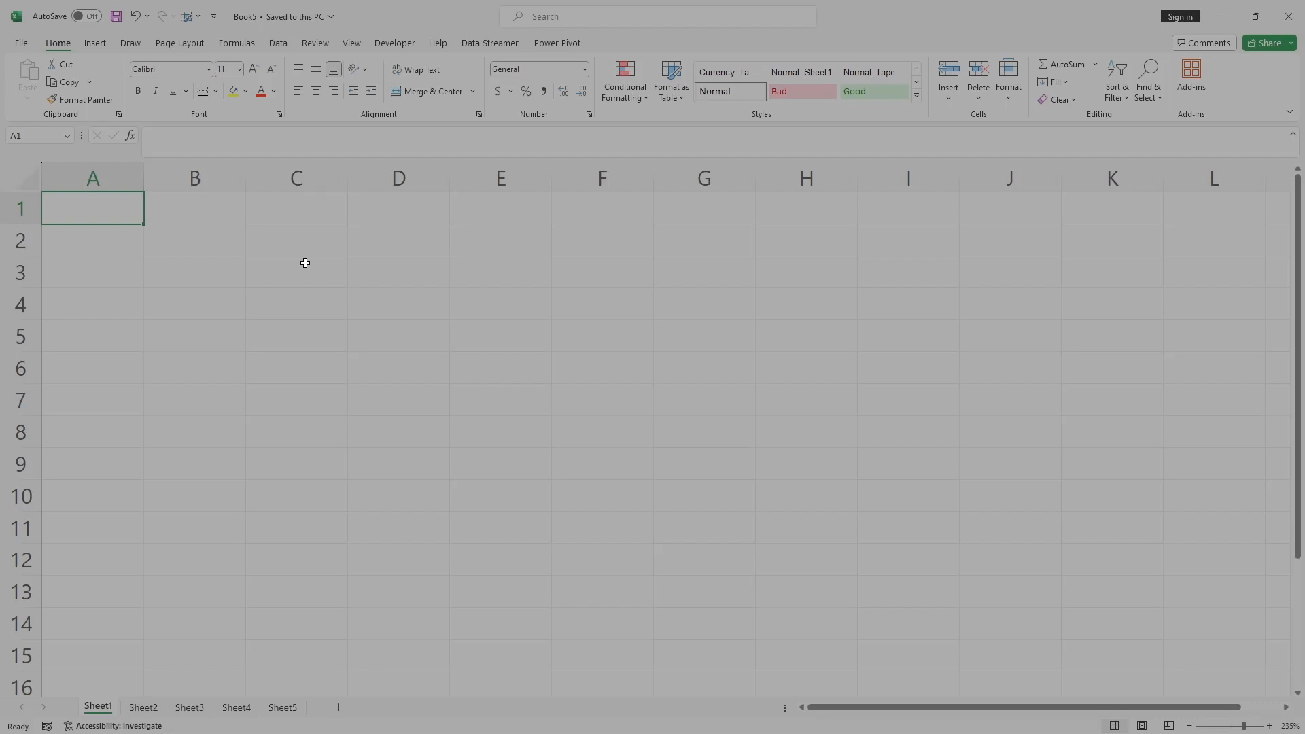
key("Down")
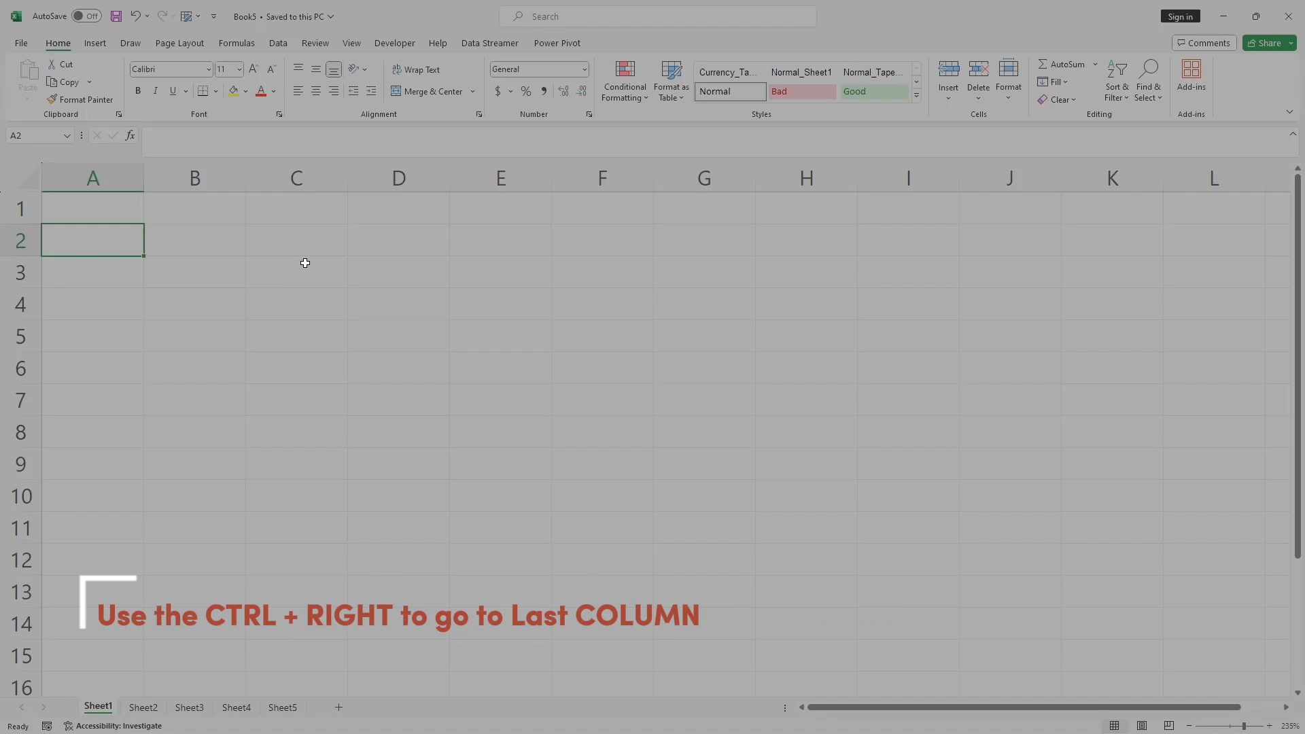
Jump to the last column of row 2 and mark its column letter and row number.
key("ctrl+Right")
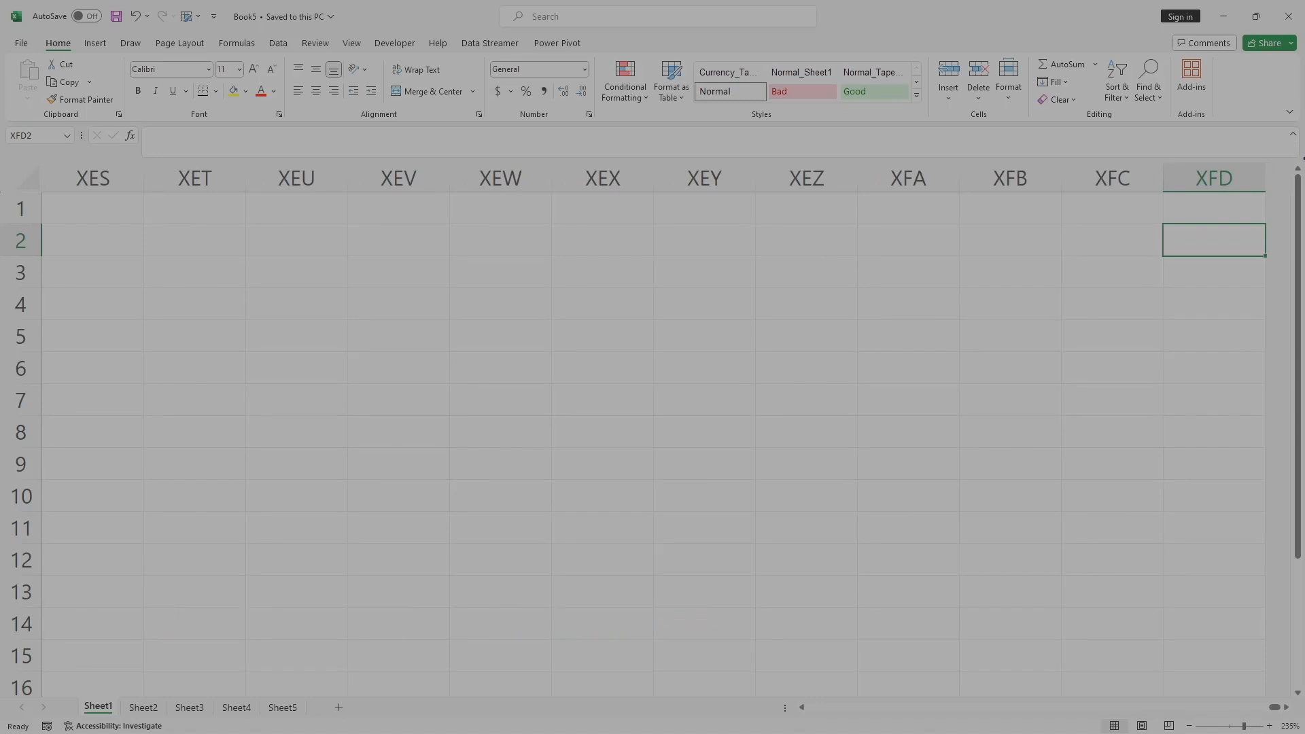
mouse_move(1145, 151)
left_mouse_down()
mouse_move(1259, 166)
mouse_move(1274, 264)
left_mouse_up()
left_click_drag(1259, 182, 1269, 170)
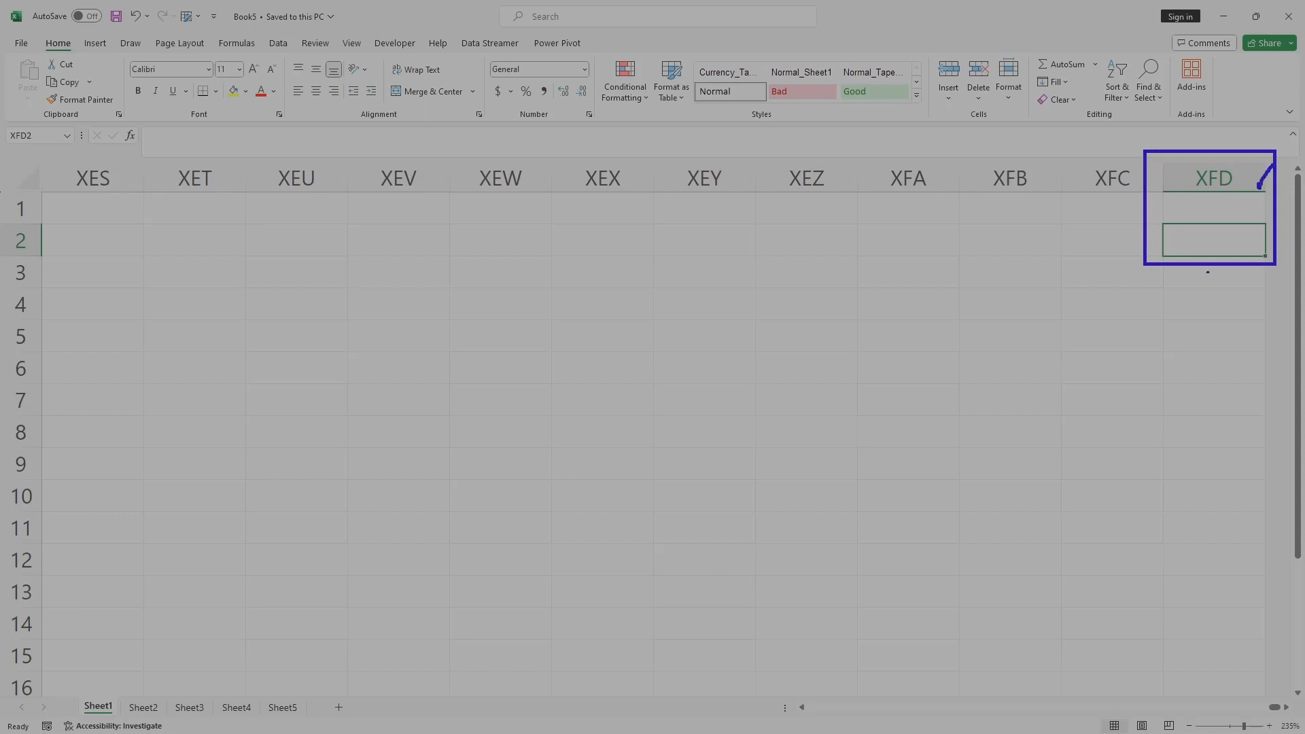
left_click_drag(1223, 243, 1246, 223)
left_click_drag(29, 236, 49, 224)
key("Escape")
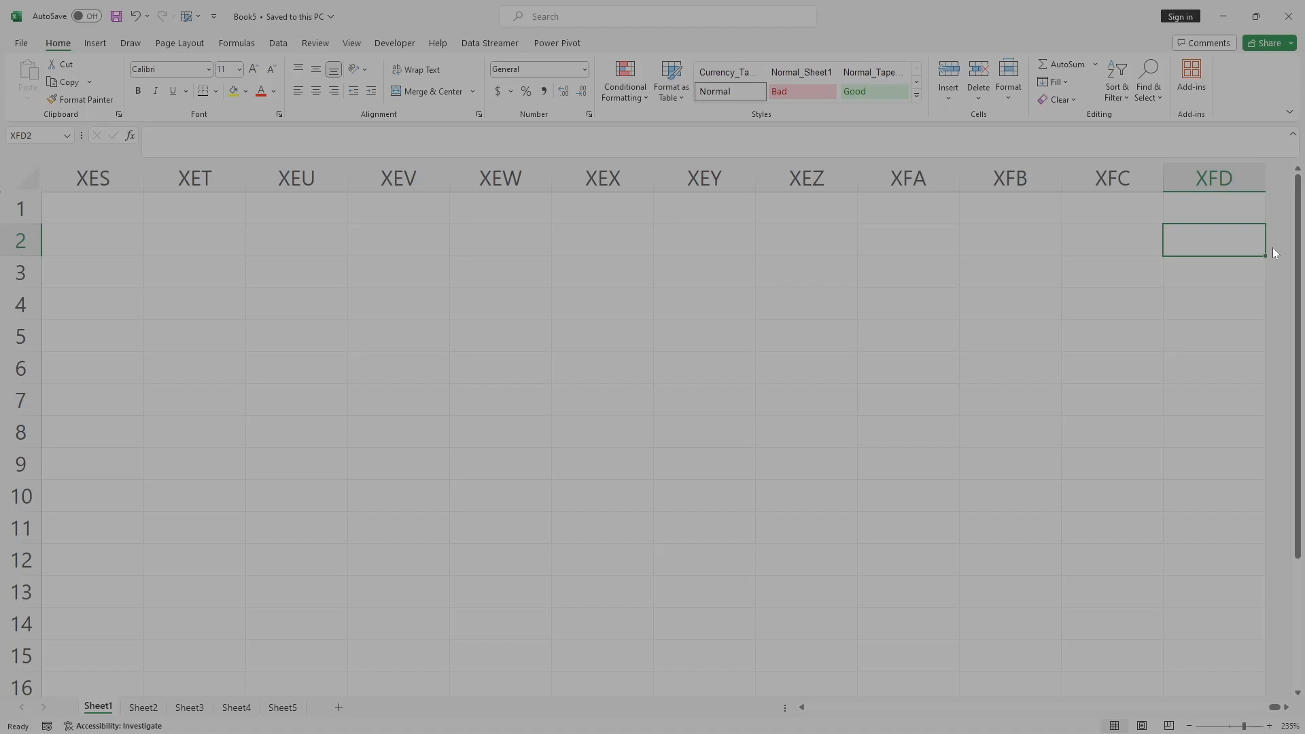
Return to cell A2 at the start of the row and jump to the last row of column A.
key("Home")
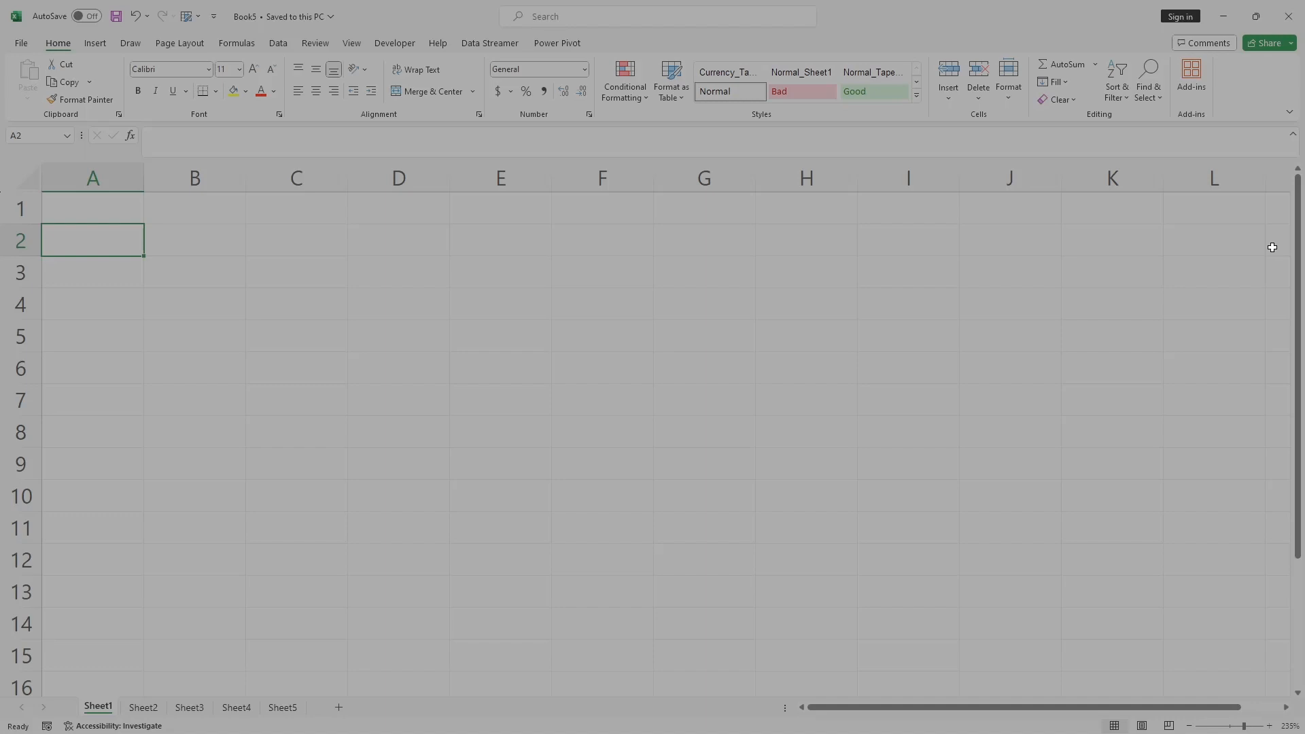
key("ctrl+Down")
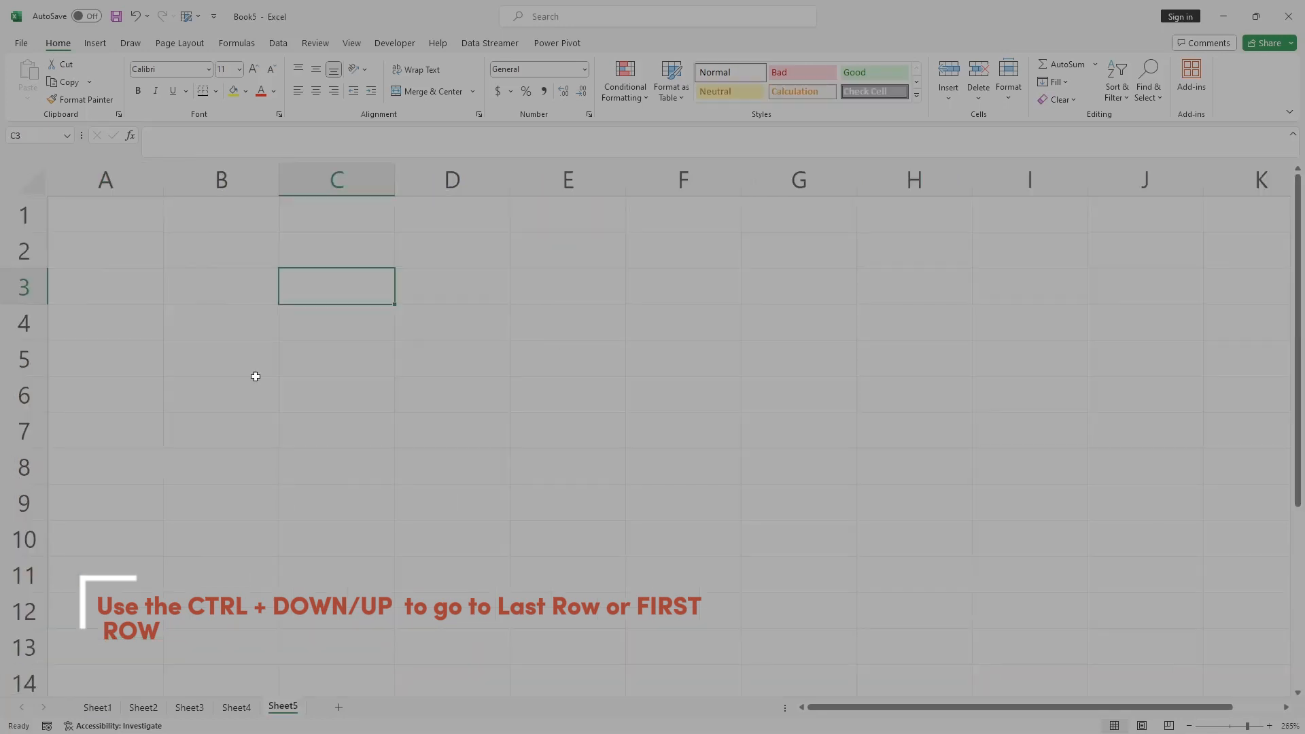
Enter TEXT in cell B1 and 123 in cell B2 of Sheet5.
left_click(220, 214)
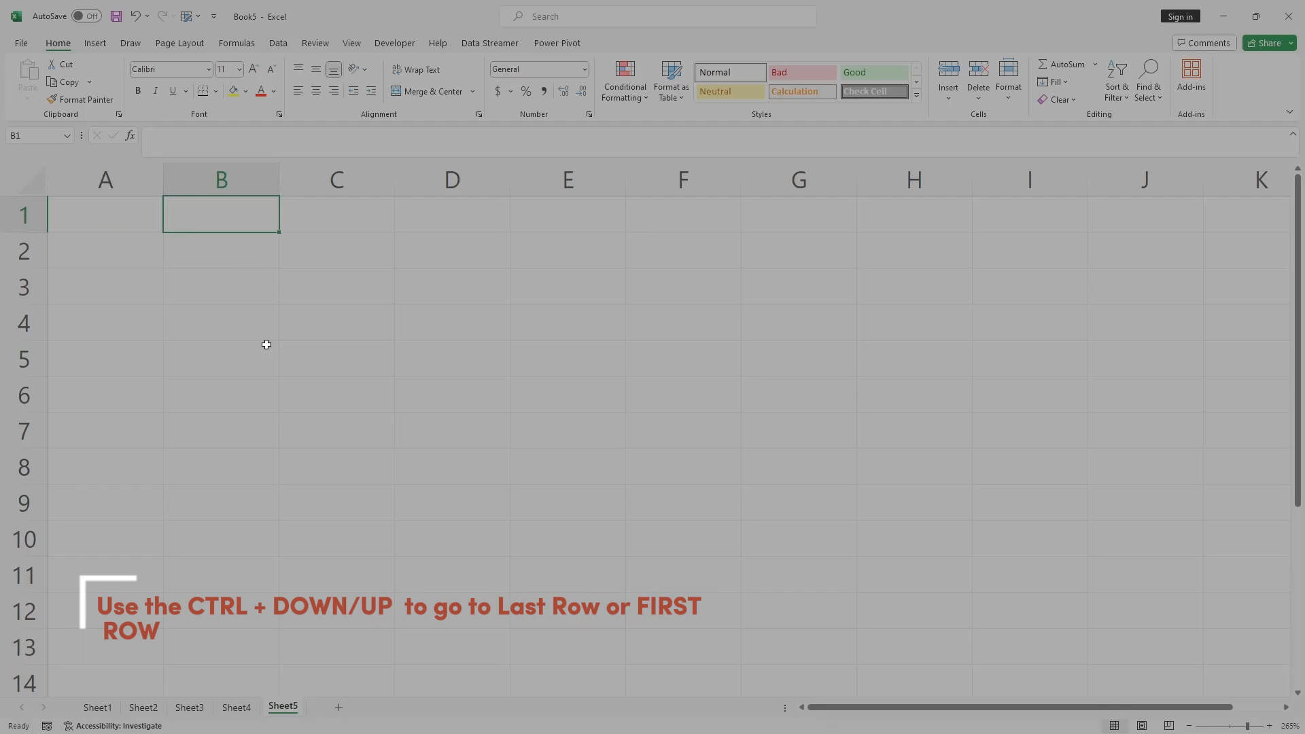
double_click(218, 216)
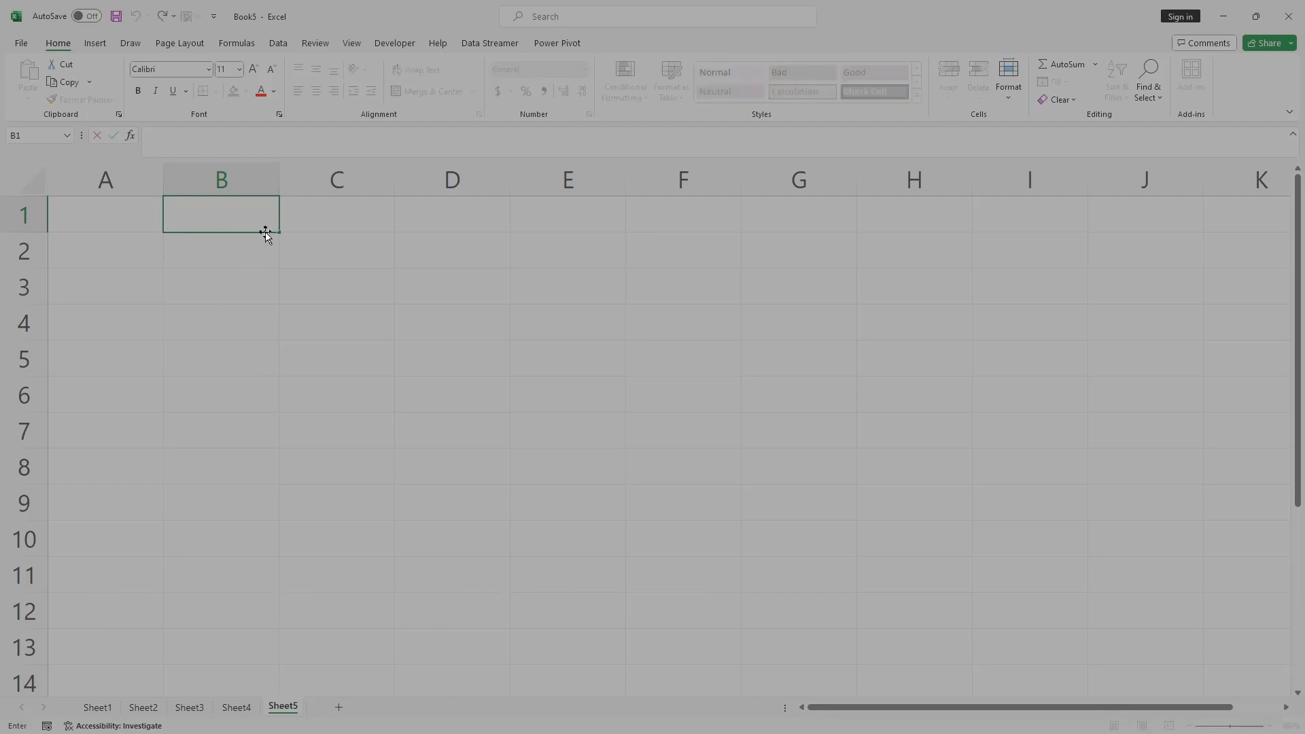
type("TEXT")
left_click(232, 246)
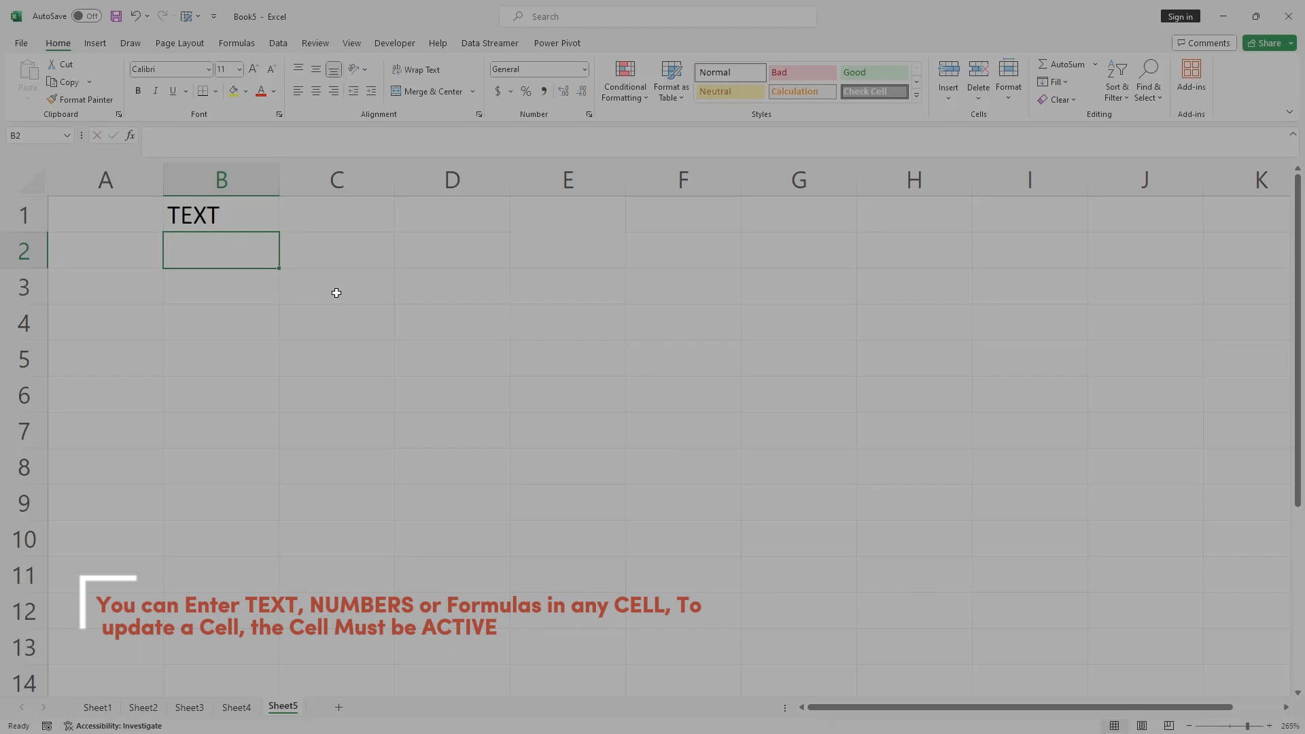
type("123")
left_click(242, 346)
Enter the word Formula in cell B3, correcting its capitalization.
left_click(201, 280)
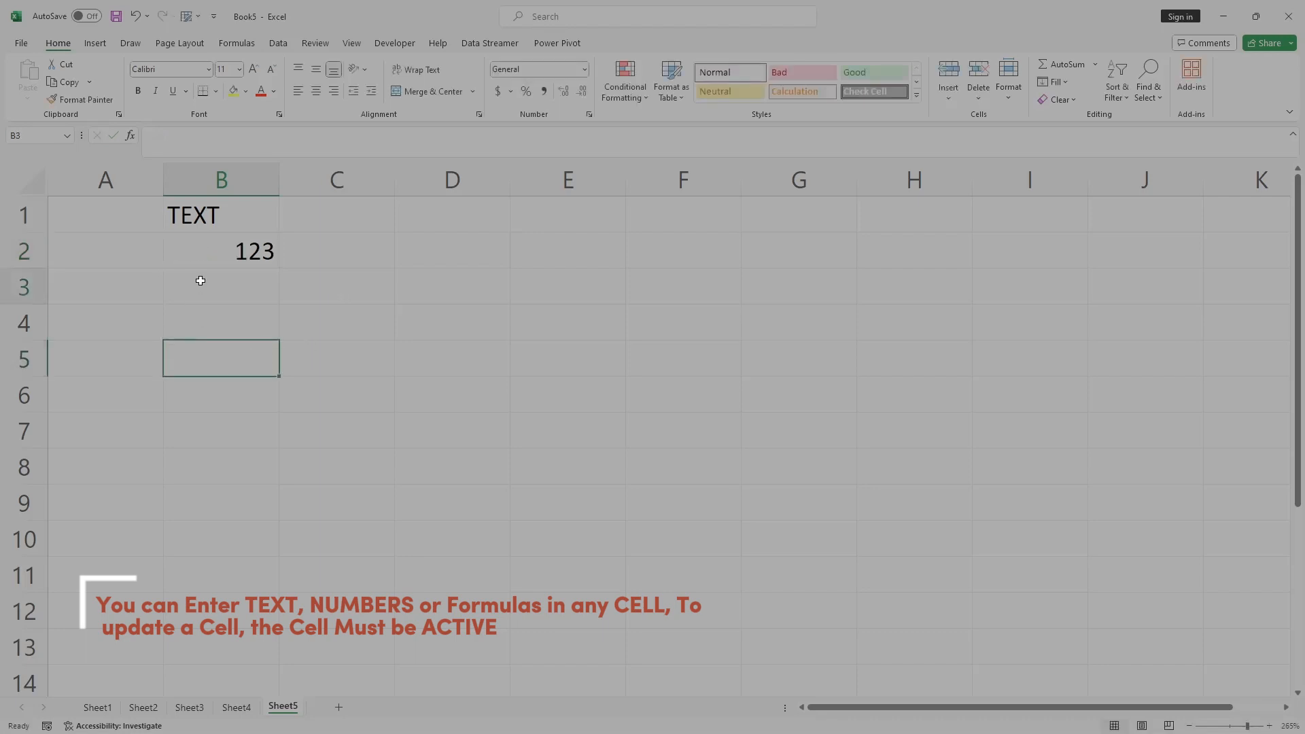
double_click(201, 281)
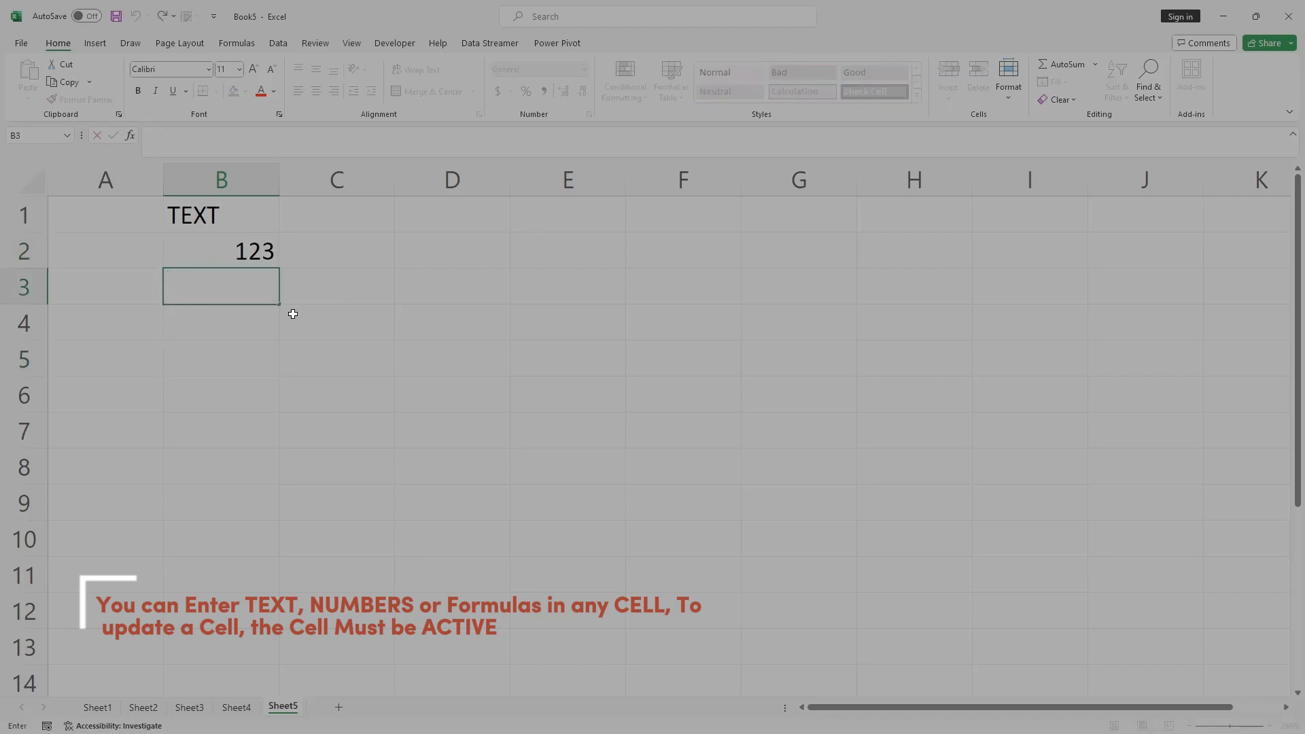
type("FOrmula")
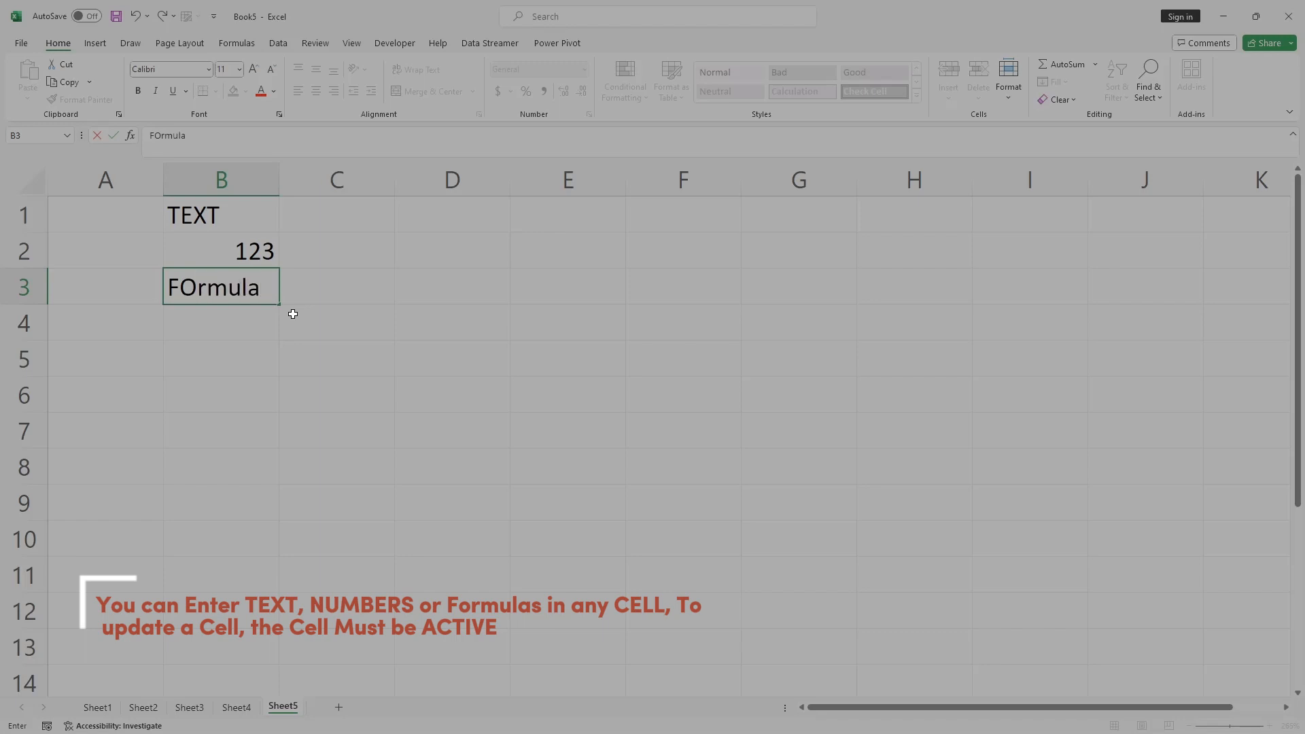
key("BackSpace")
key("BackSpace")
key("BackSpace")
key("BackSpace")
key("BackSpace")
key("BackSpace")
type("ormula")
left_click(282, 404)
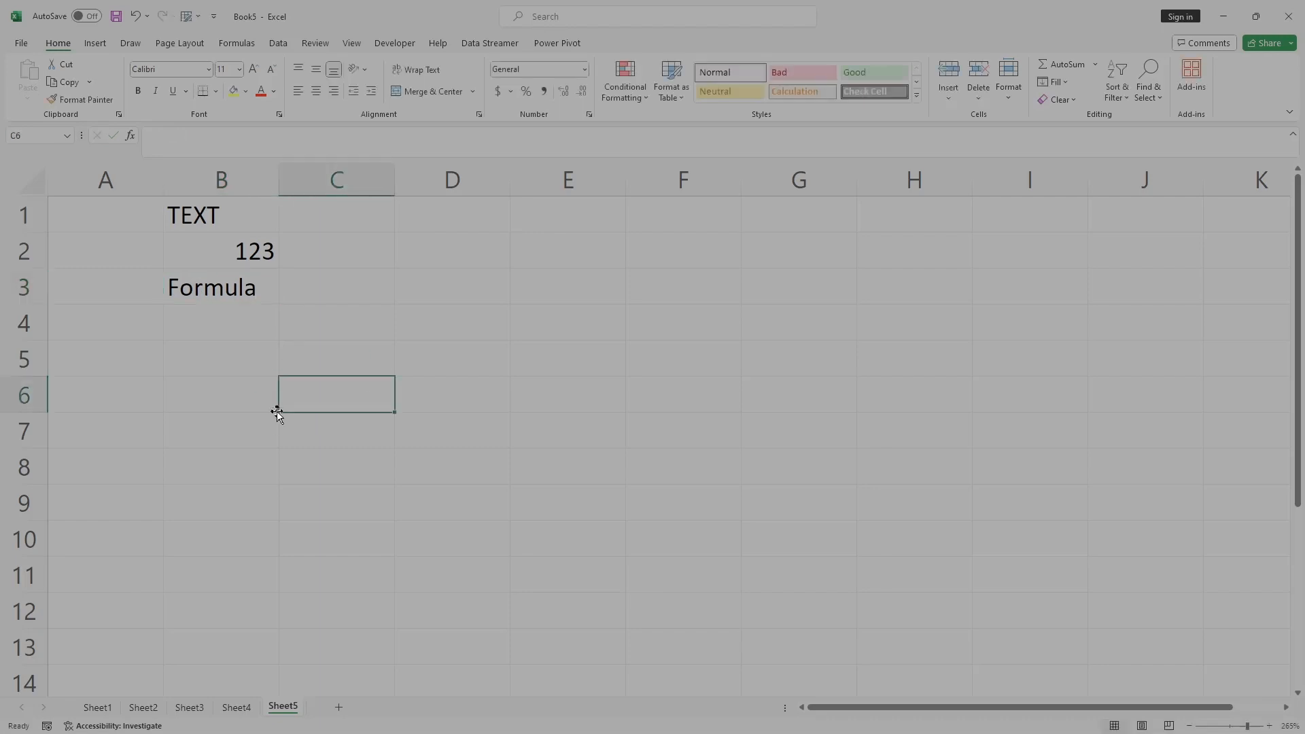
Box the three sample entries in B1:B3 and tick each entry and the active cell C6 as examples of cell content.
mouse_move(138, 178)
left_mouse_down()
mouse_move(161, 181)
mouse_move(329, 324)
mouse_move(326, 336)
left_mouse_up()
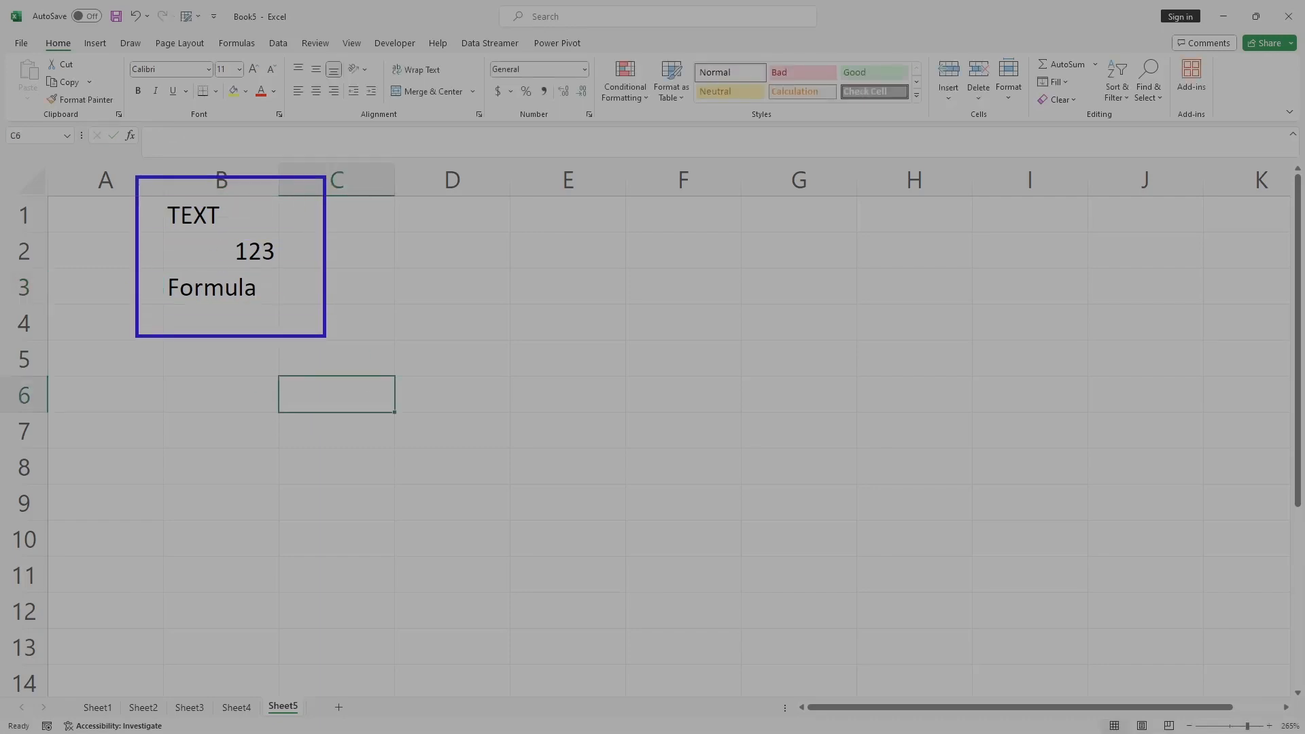
left_click_drag(368, 389, 409, 374)
left_click_drag(251, 227, 276, 203)
left_click_drag(280, 249, 316, 222)
left_click_drag(265, 288, 296, 270)
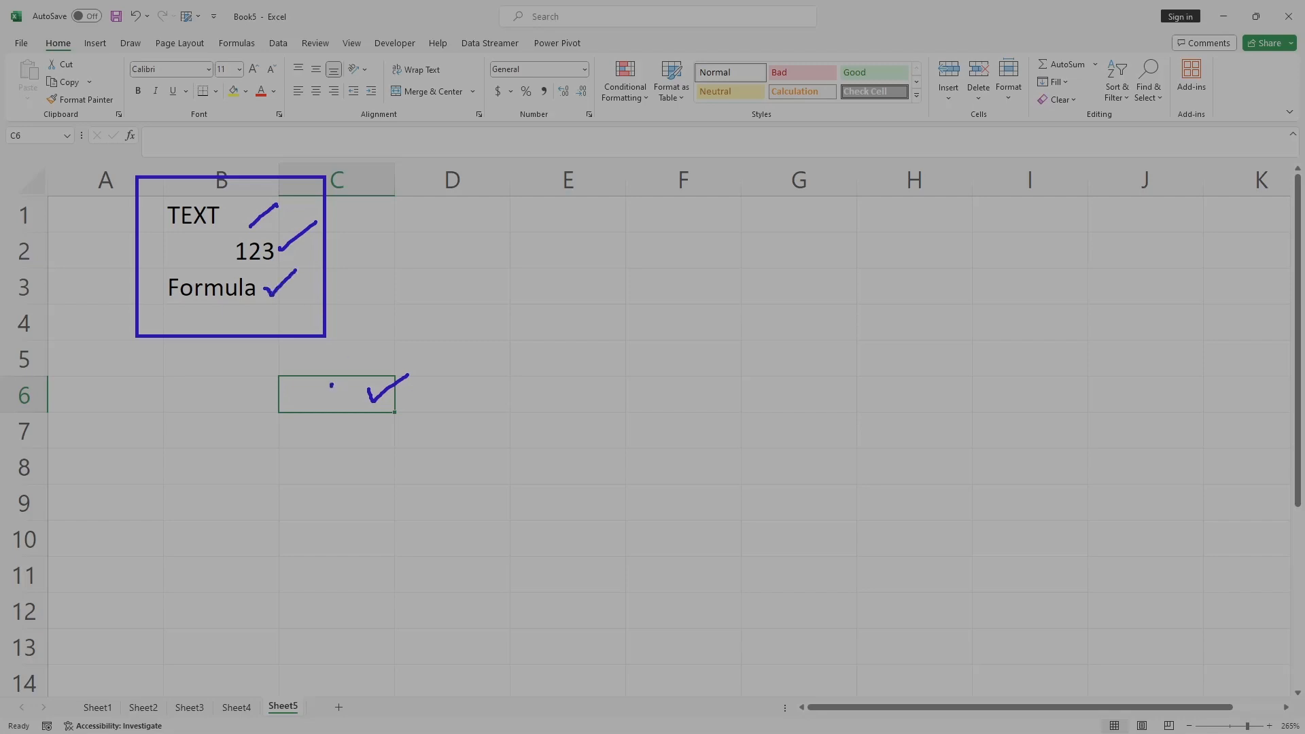
left_click_drag(331, 386, 365, 360)
left_click_drag(485, 329, 525, 316)
mouse_move(148, 206)
left_mouse_down()
mouse_move(190, 193)
mouse_move(358, 242)
mouse_move(101, 344)
mouse_move(151, 199)
left_mouse_up()
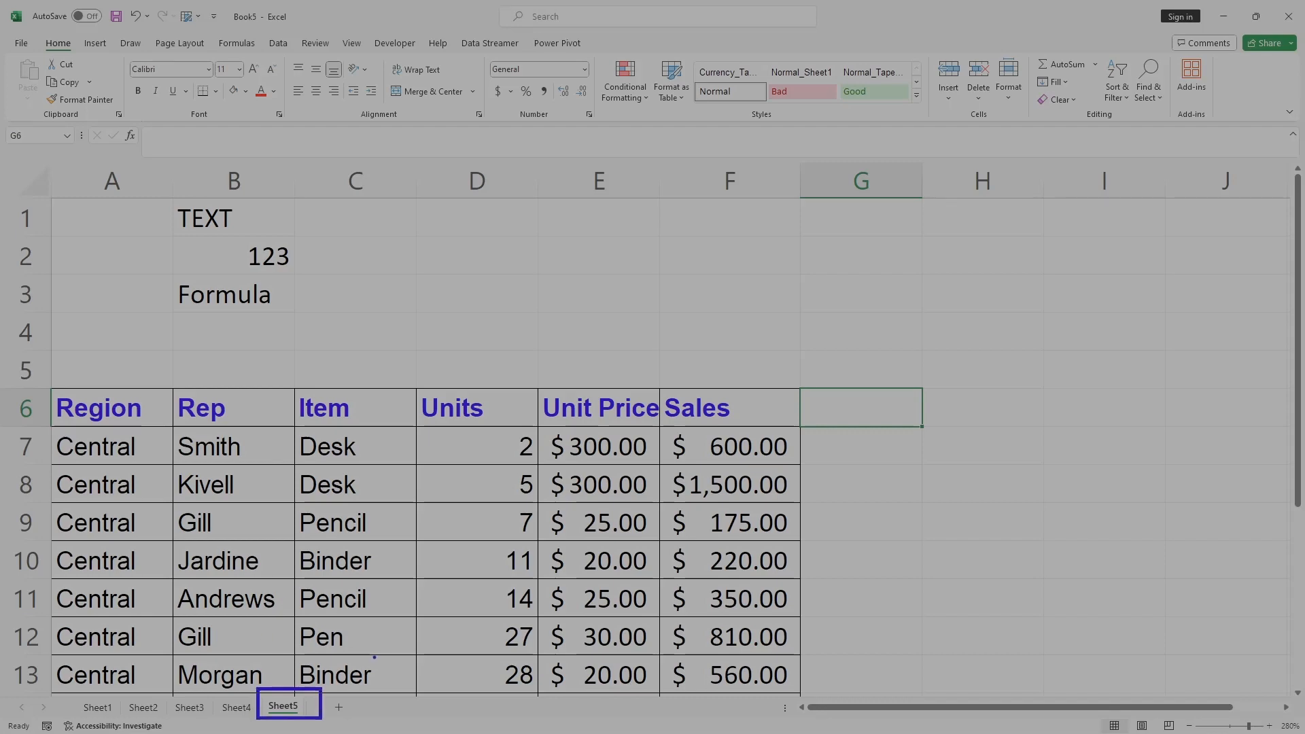
Look through the sales table, mark the text in A7 and the number in D7, and undo the marks.
scroll(365, 301, "down", 2)
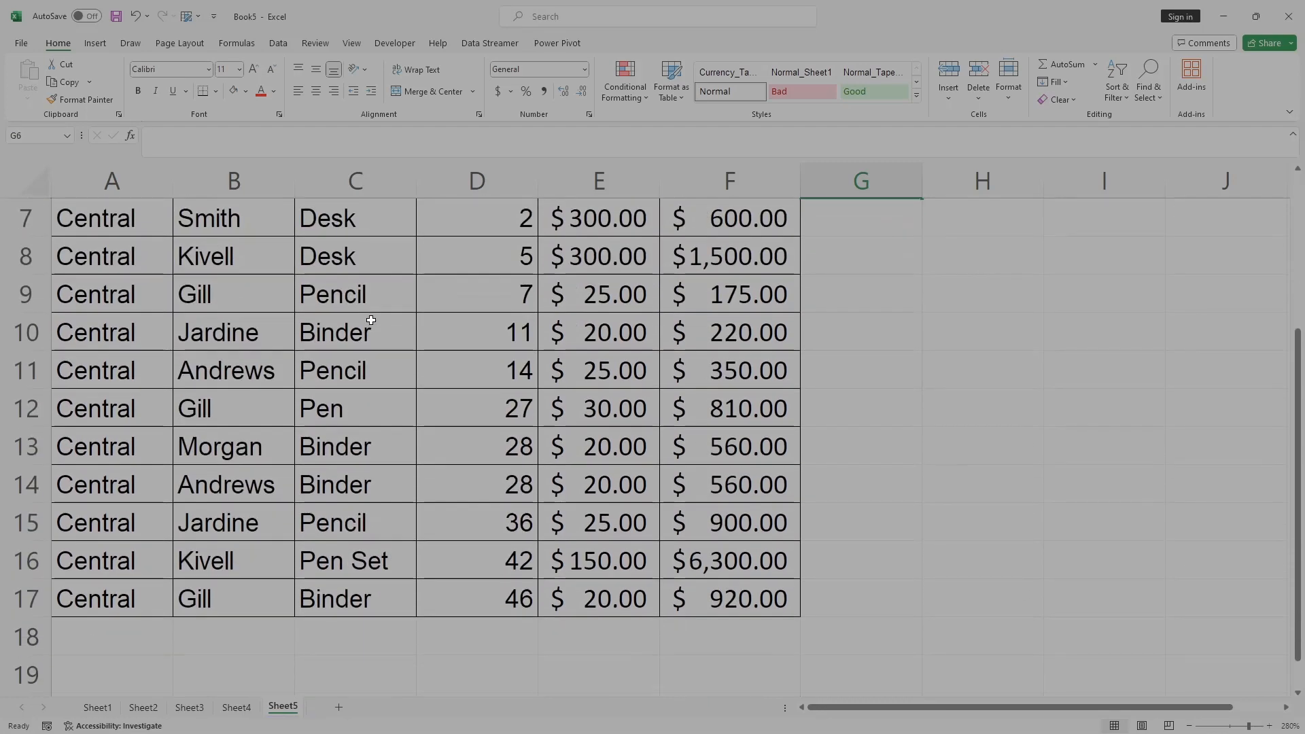
scroll(370, 318, "up", 1)
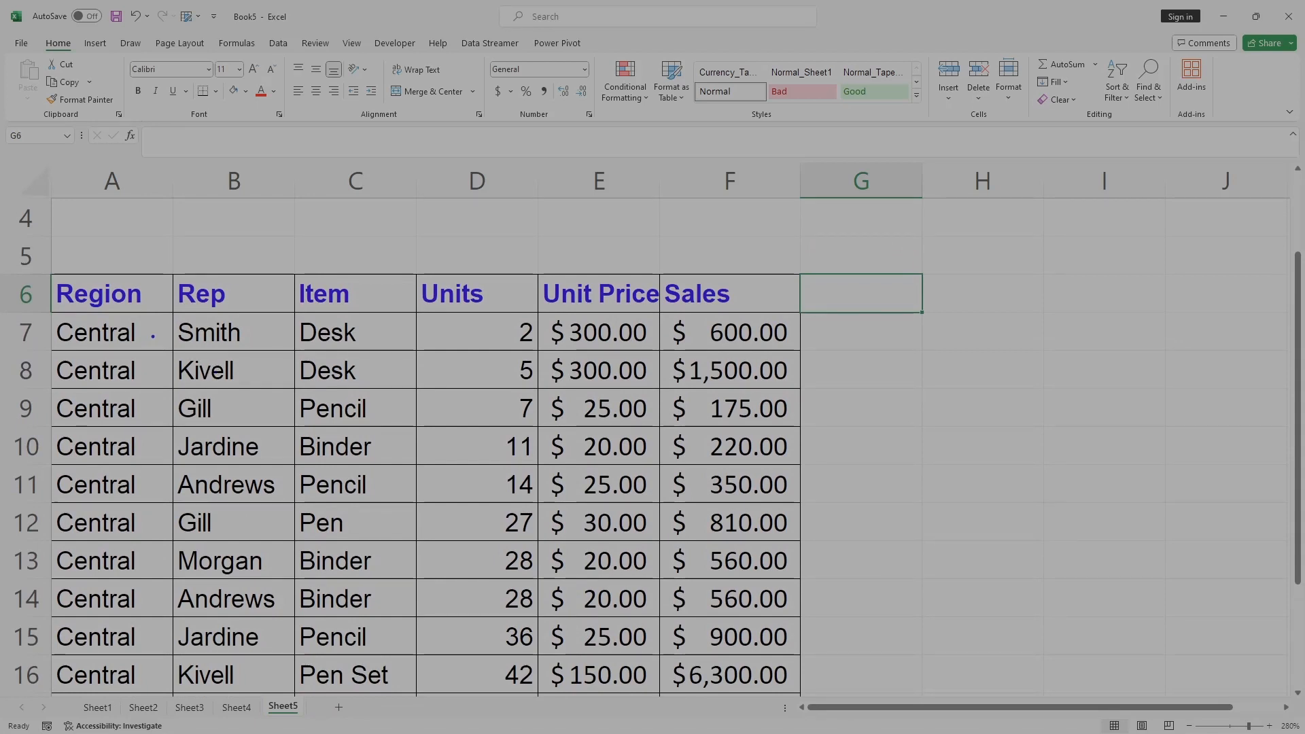
left_click_drag(152, 336, 162, 327)
left_click_drag(474, 330, 523, 313)
key("ctrl+z")
key("ctrl+z")
Enter the formula =SUM(E7,F7) in cell G7 beside the first sales row.
left_click(824, 330)
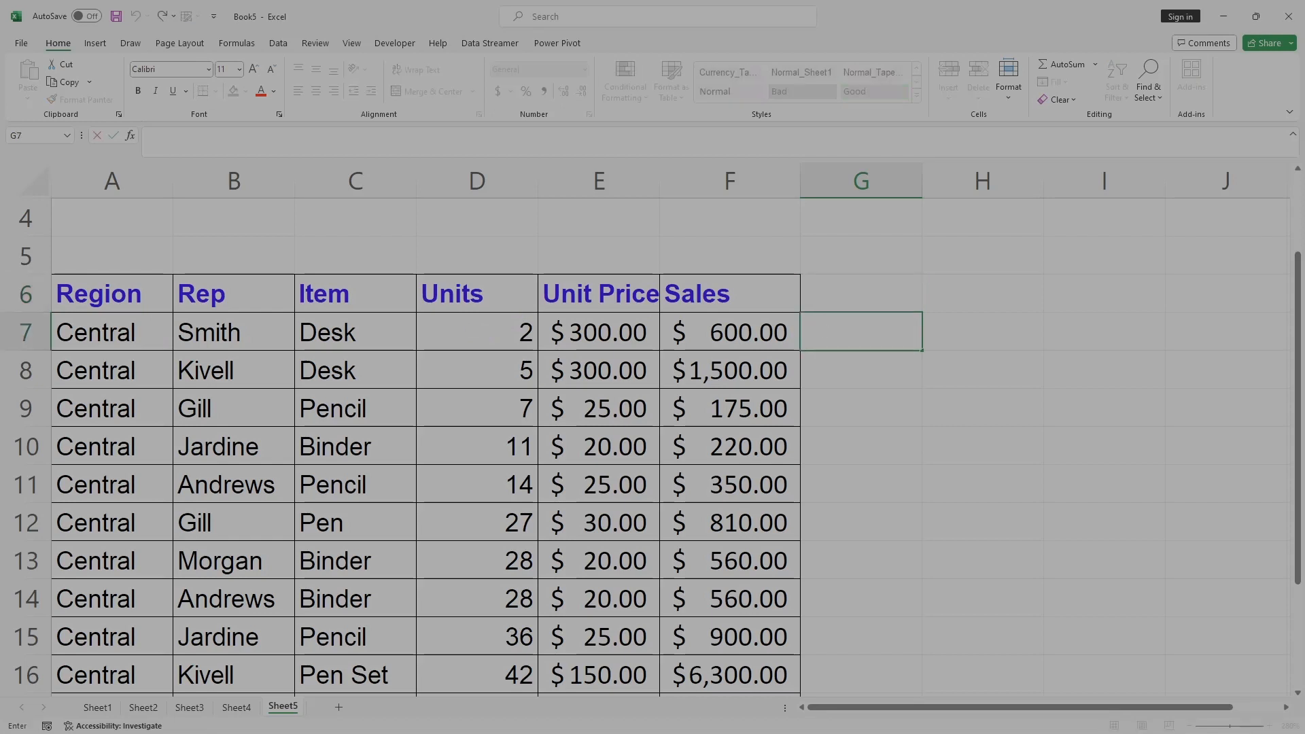
type("=")
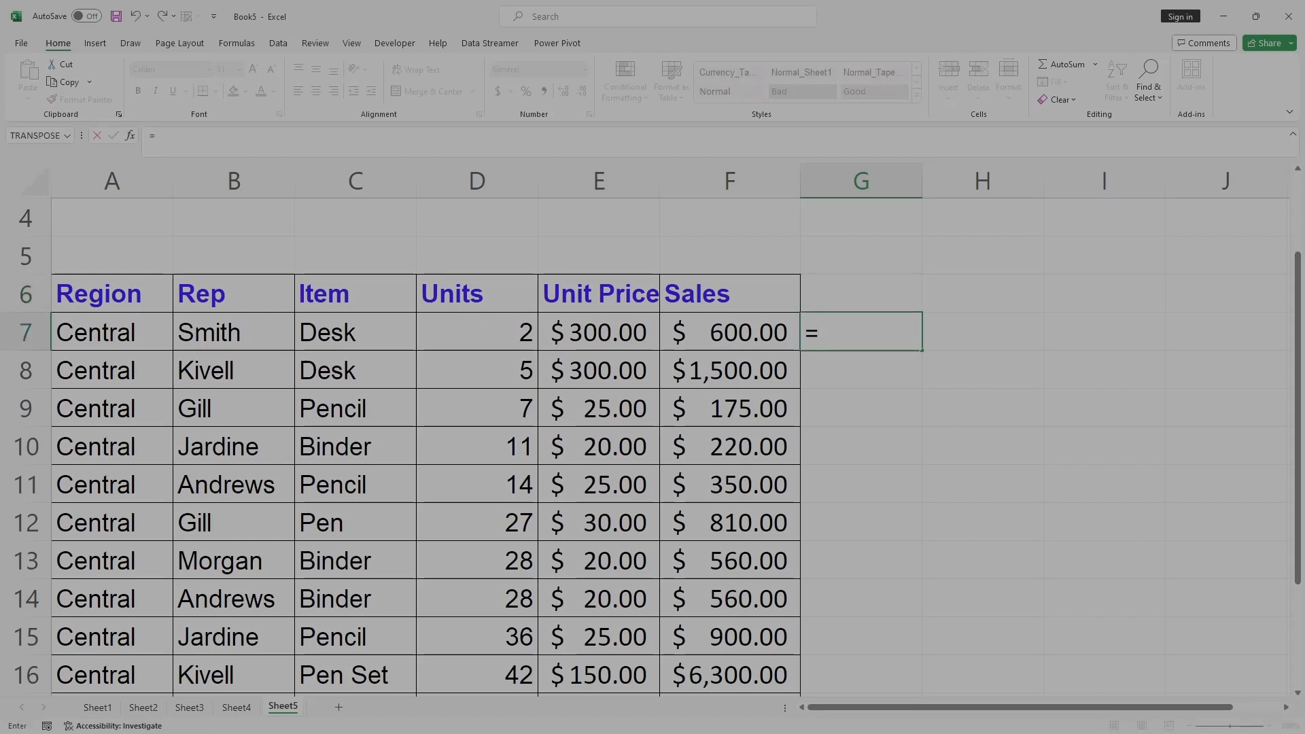
type("SUM")
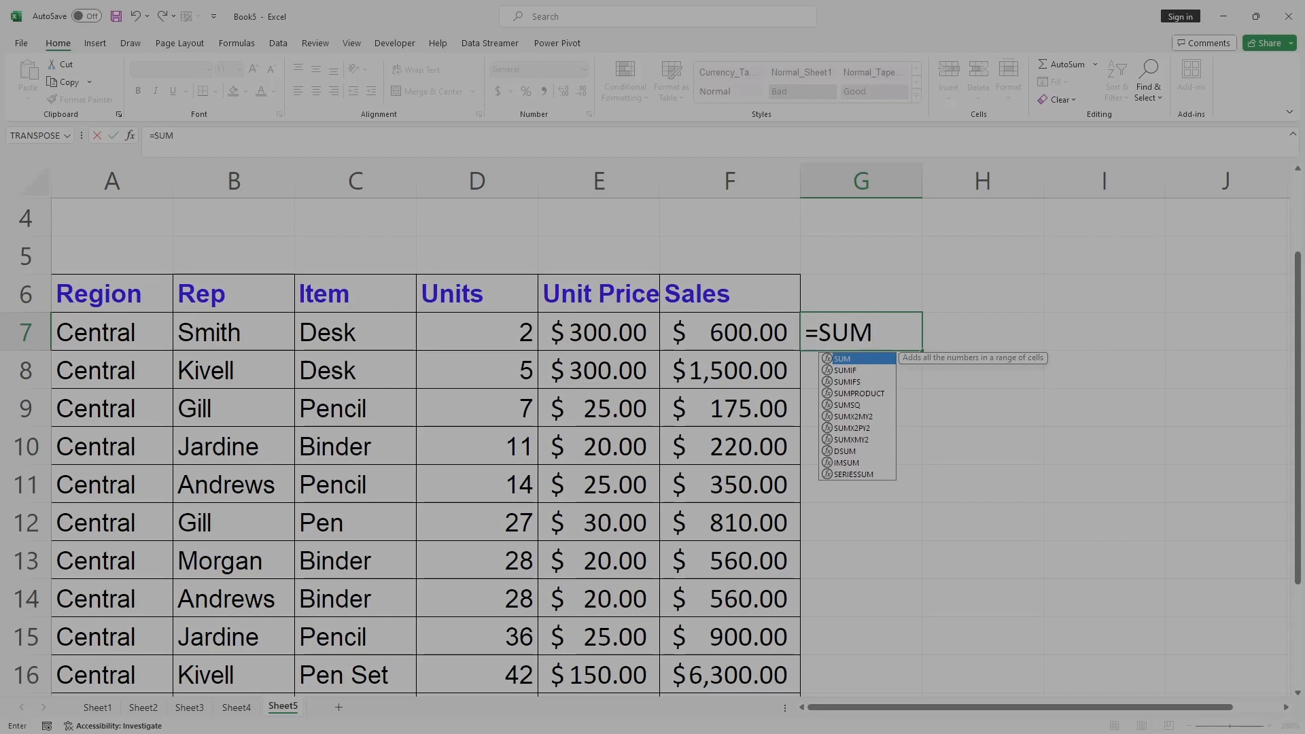
type("(")
left_click(633, 343)
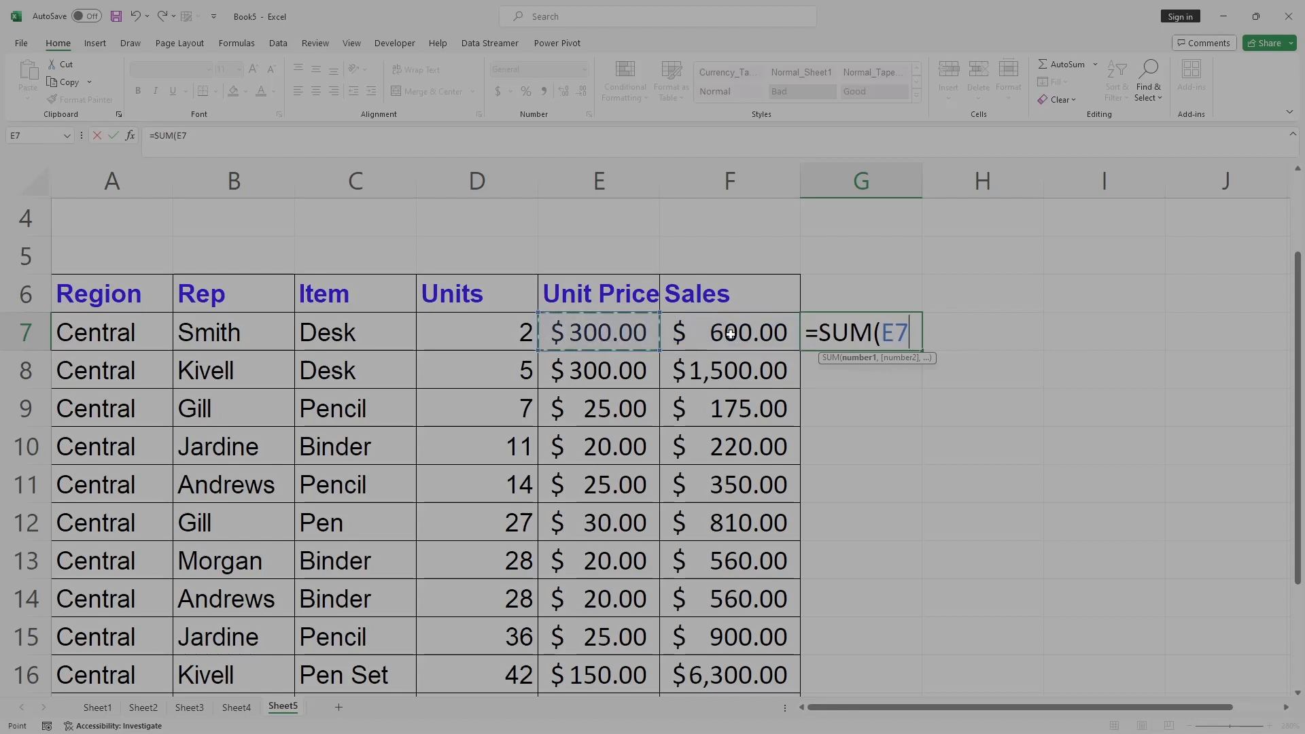
type(",")
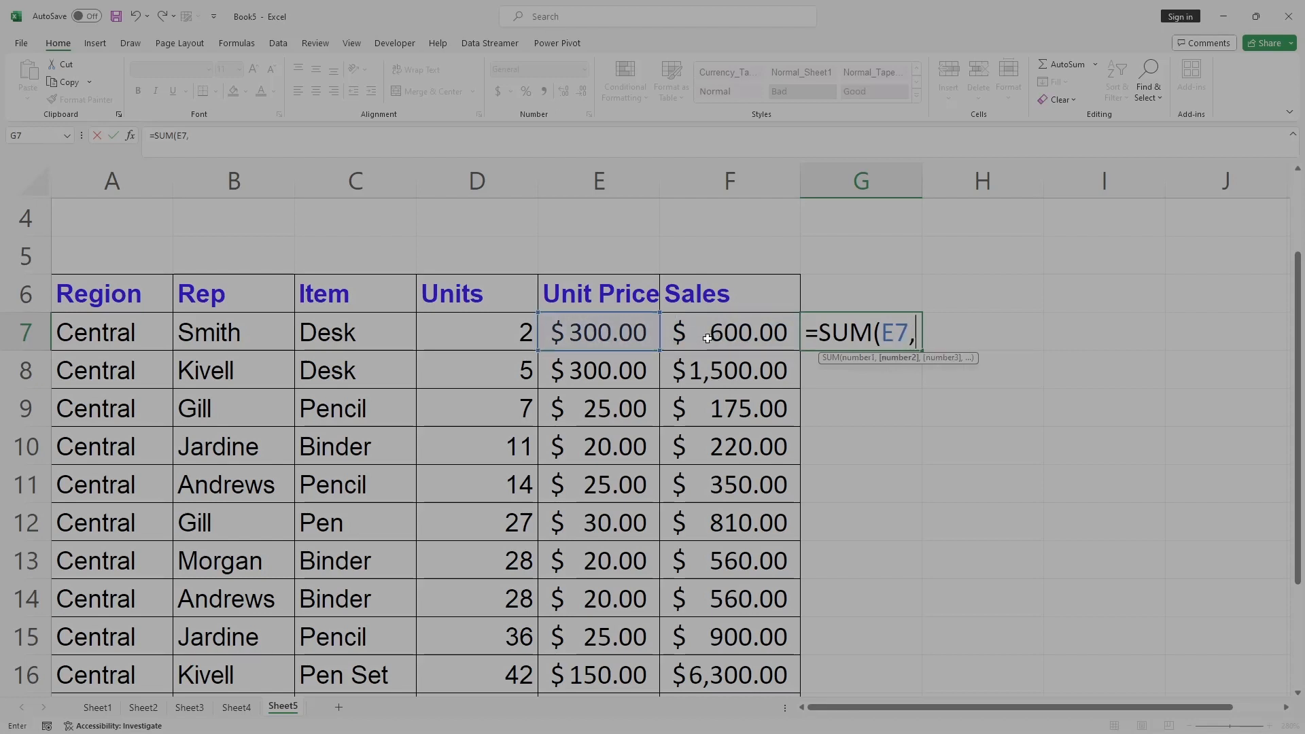
left_click(707, 338)
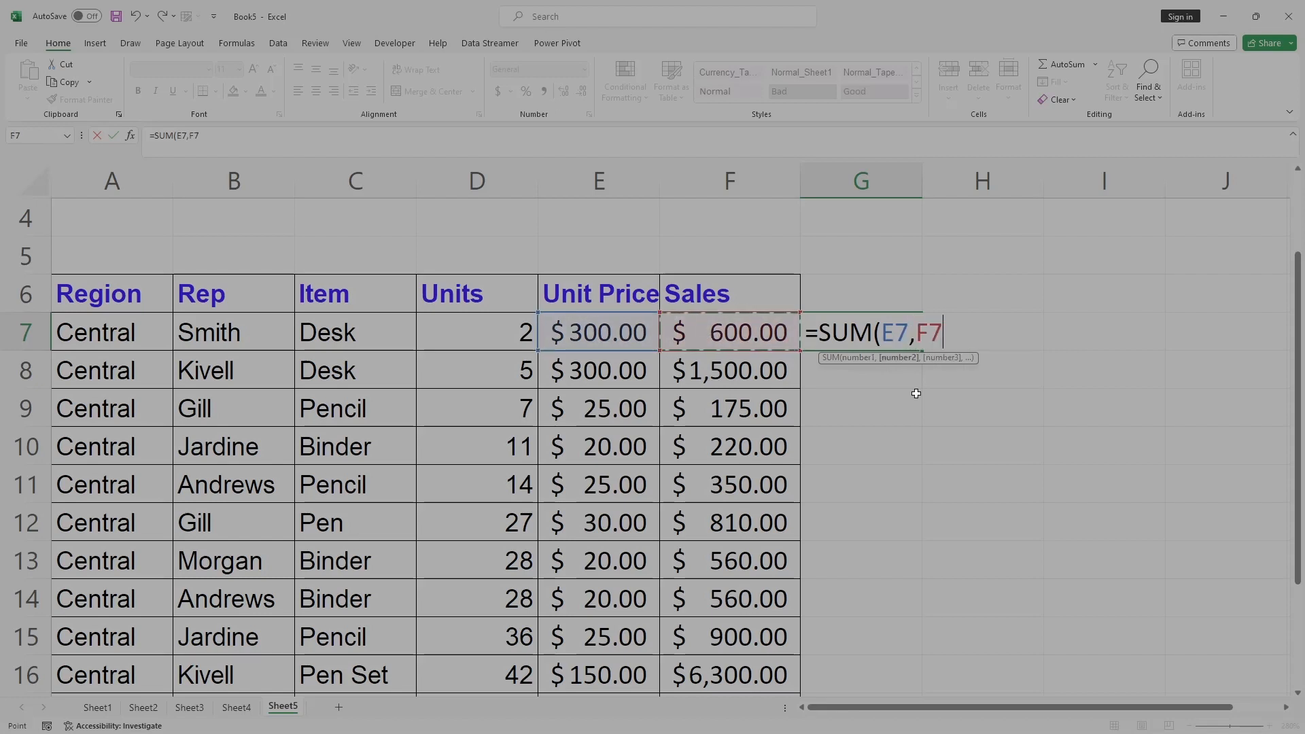
type(")")
key("Return")
key("Return")
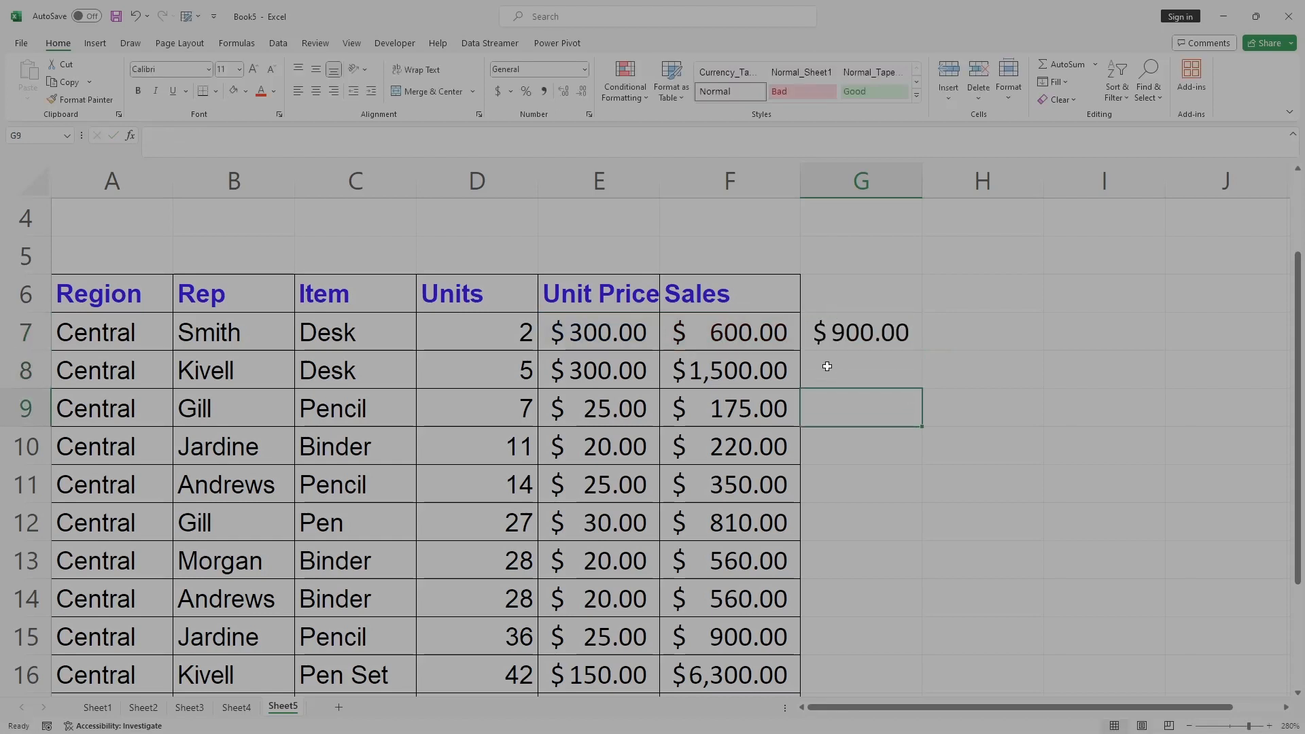
Inspect the formula in G7, mark the text, number and formula cells of row 7, and select D7.
left_click(848, 335)
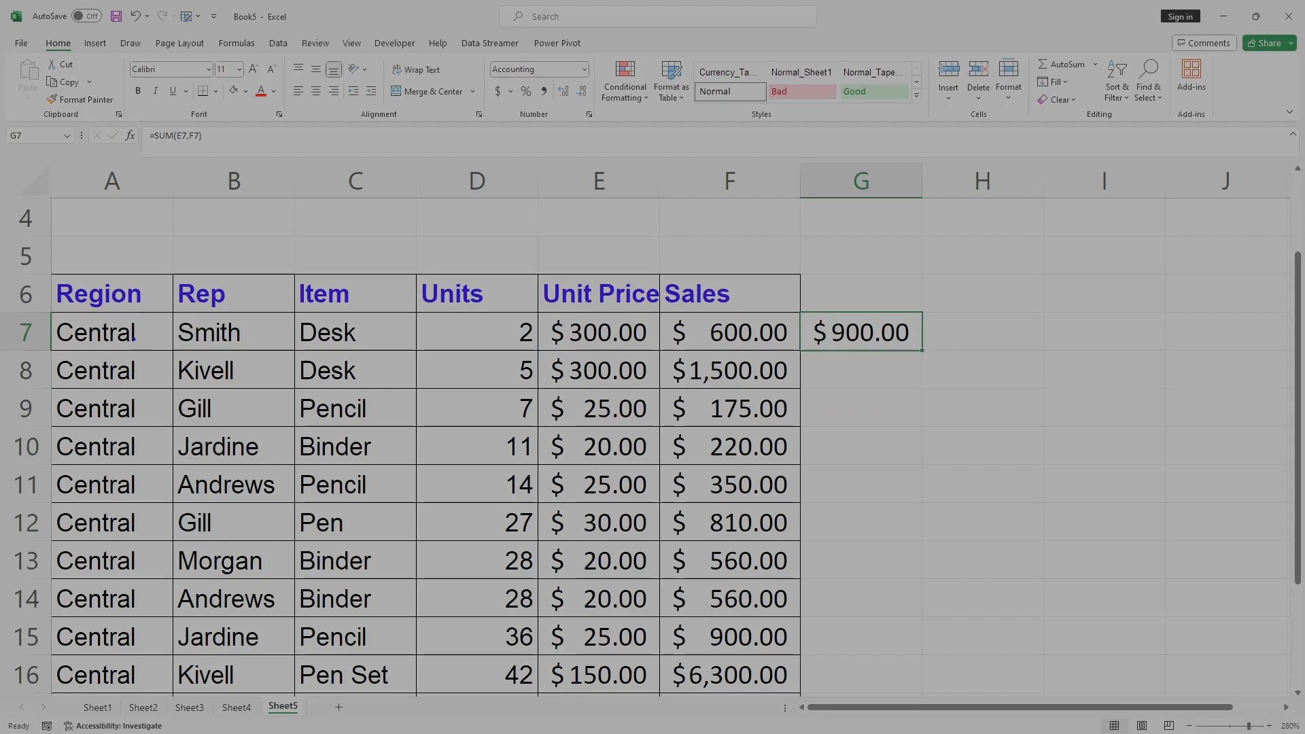
left_click_drag(140, 324, 160, 316)
left_click_drag(503, 320, 518, 308)
left_click_drag(888, 313, 907, 306)
key("Escape")
left_click(485, 331)
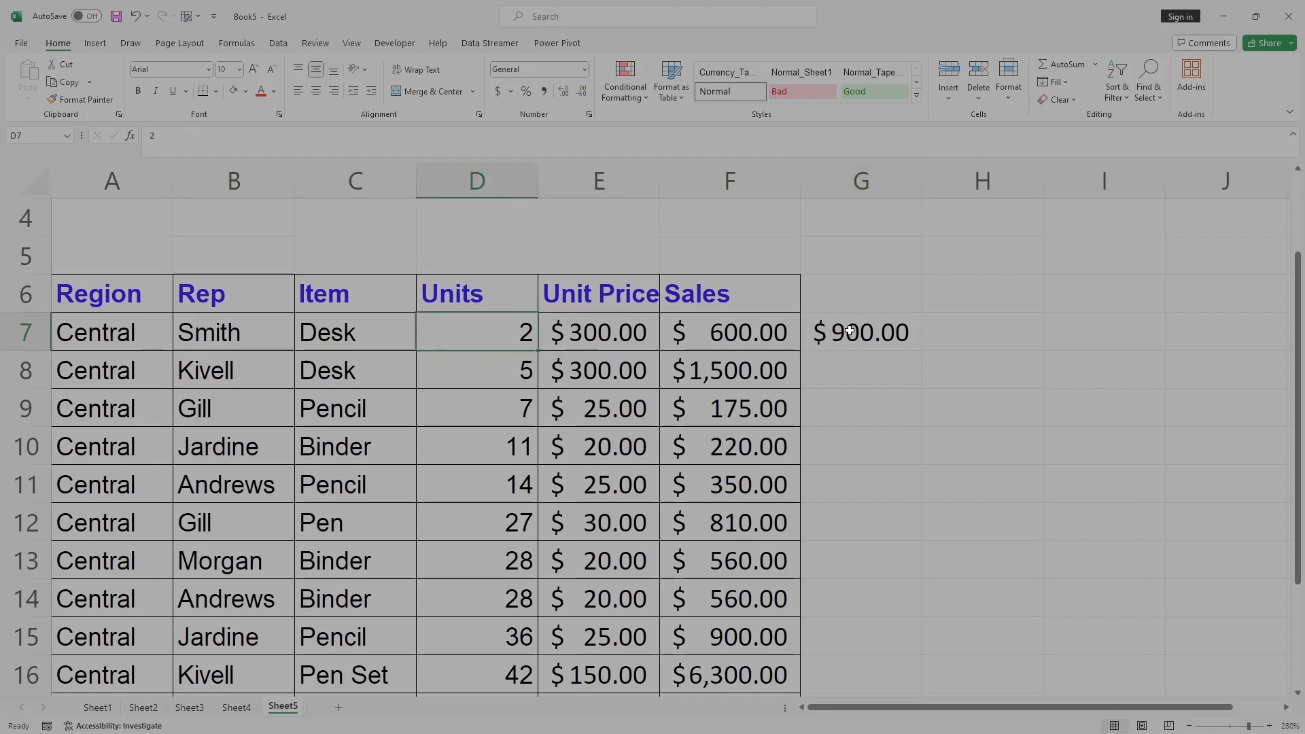
Delete the SUM formula from cell G7.
left_click(812, 334)
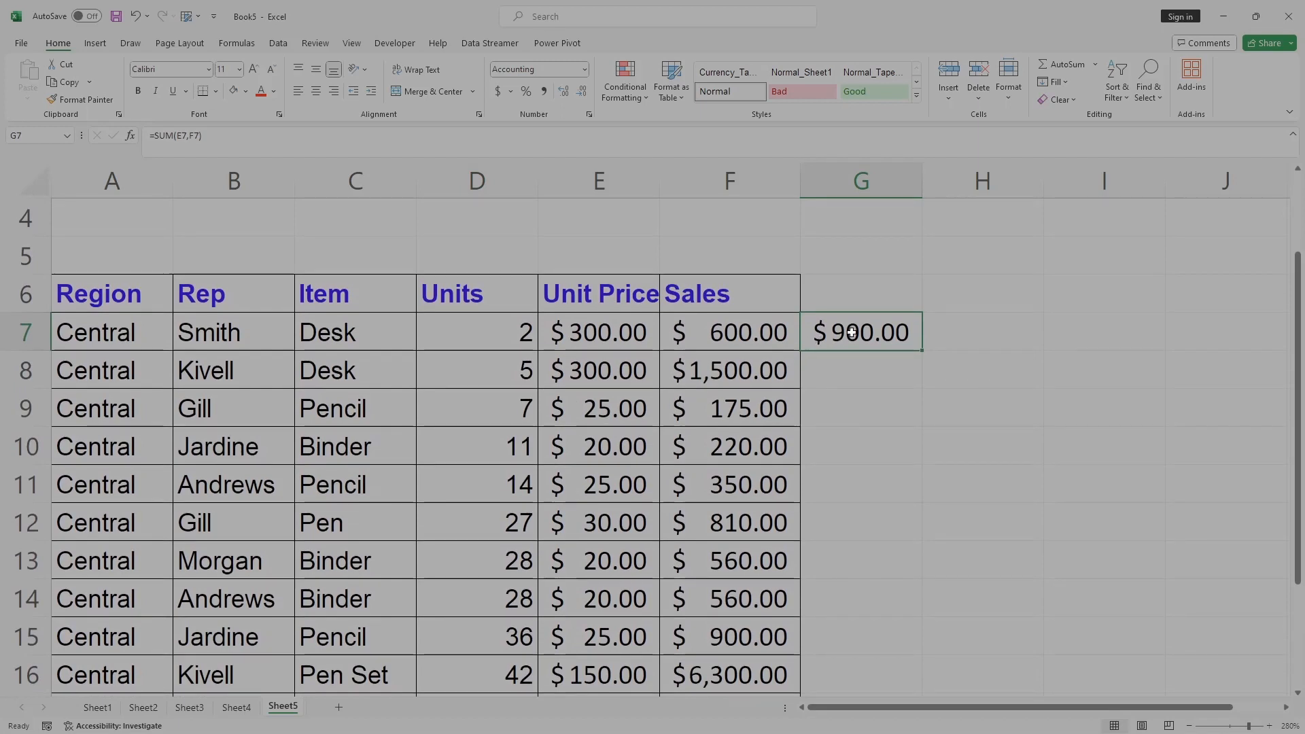
key("Delete")
left_click(894, 431)
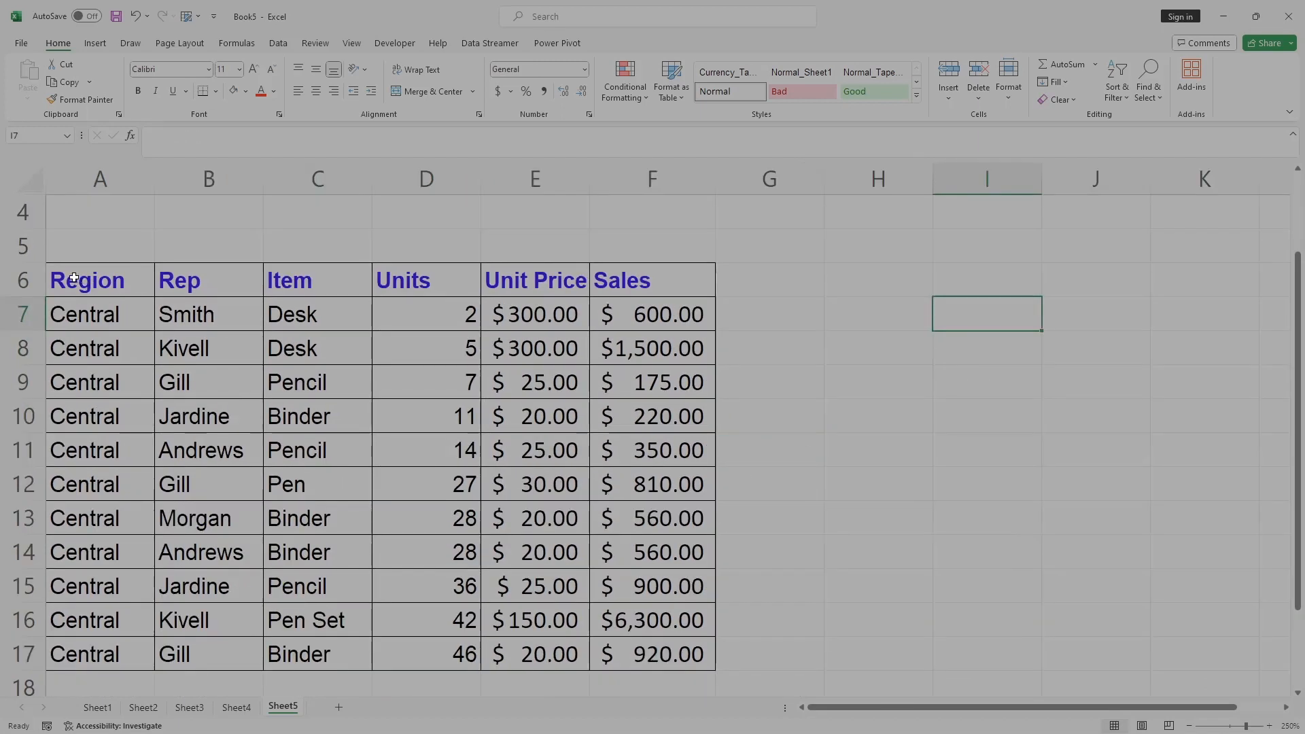
Select the whole sales table as the range A6:F17, from the Region header through the last Sales value.
left_click_drag(74, 278, 700, 654)
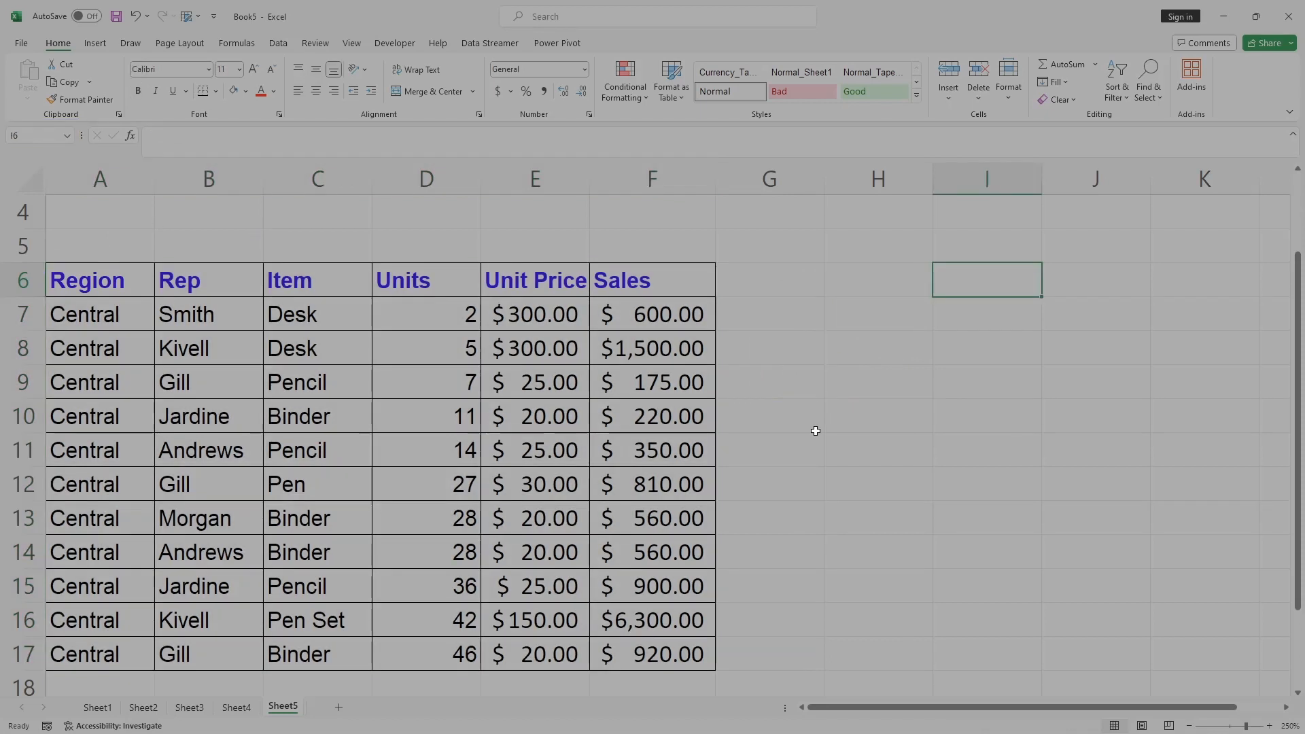
left_click(9, 137)
key("BackSpace")
type("A6:F17")
key("Return")
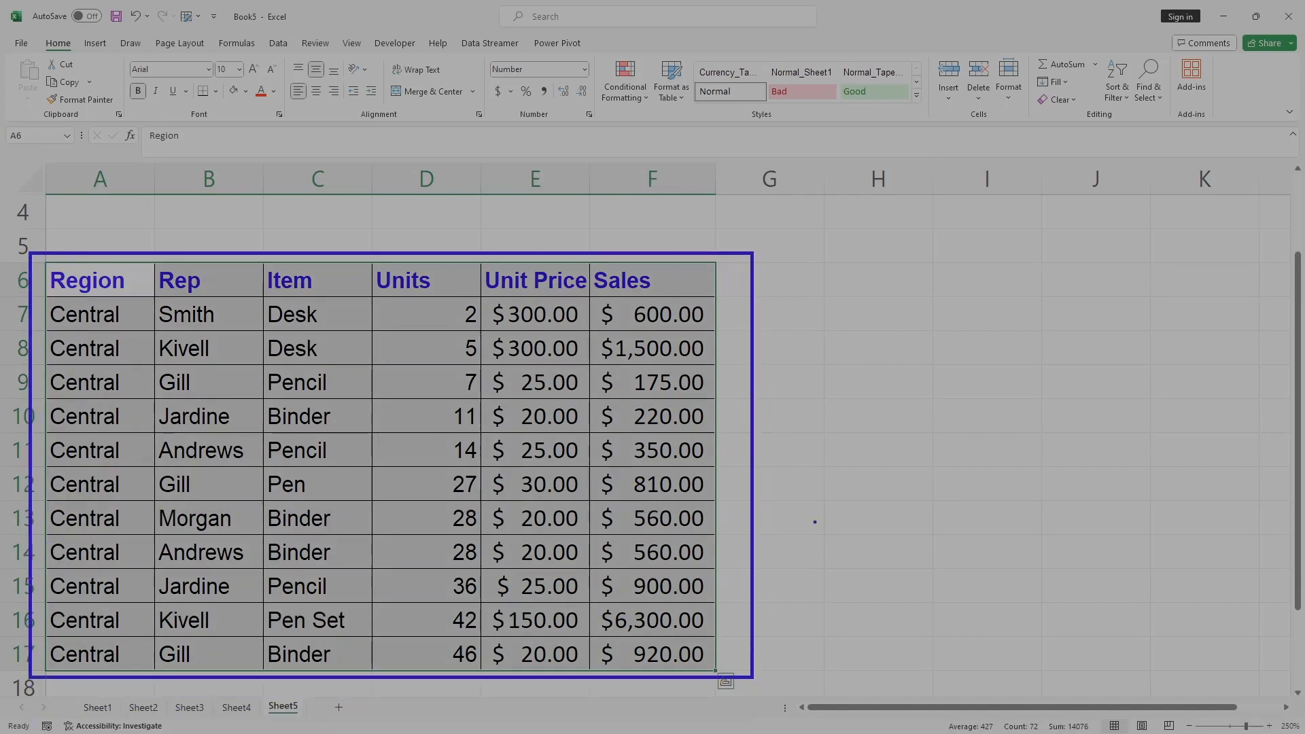
left_click(139, 421)
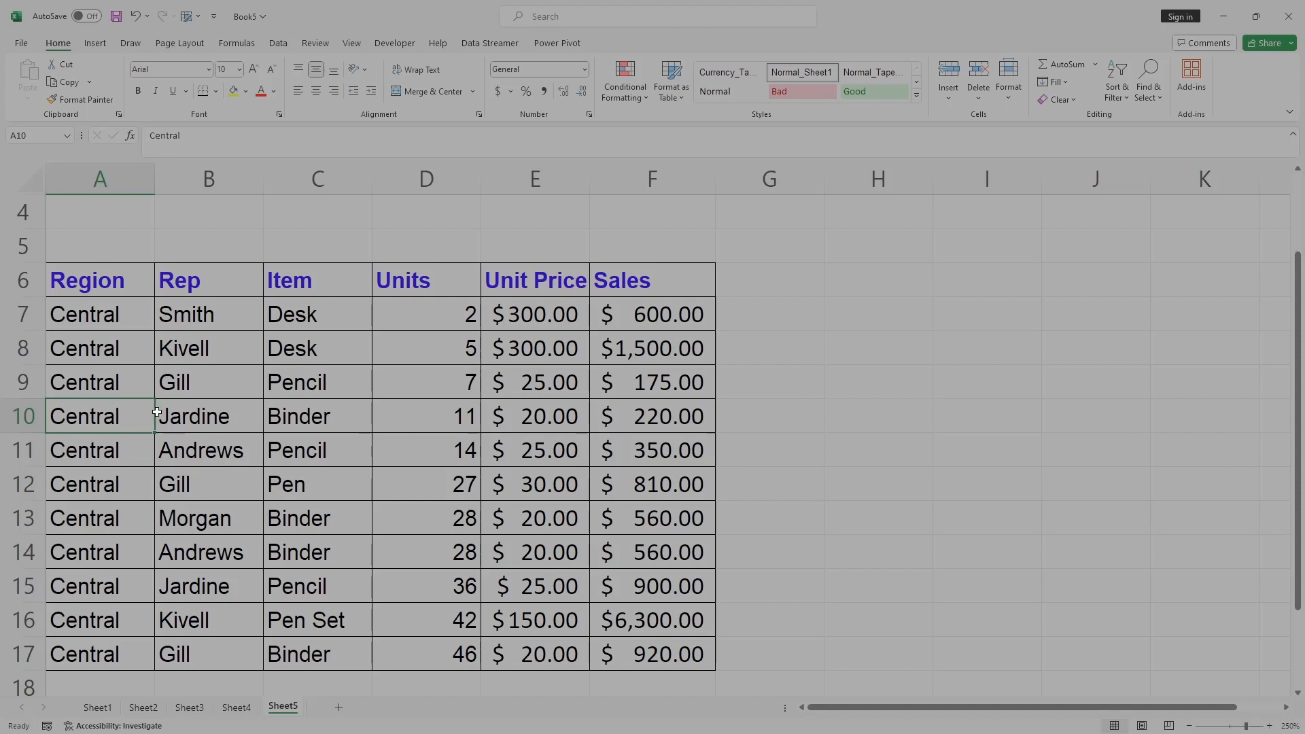
left_click_drag(64, 276, 650, 653)
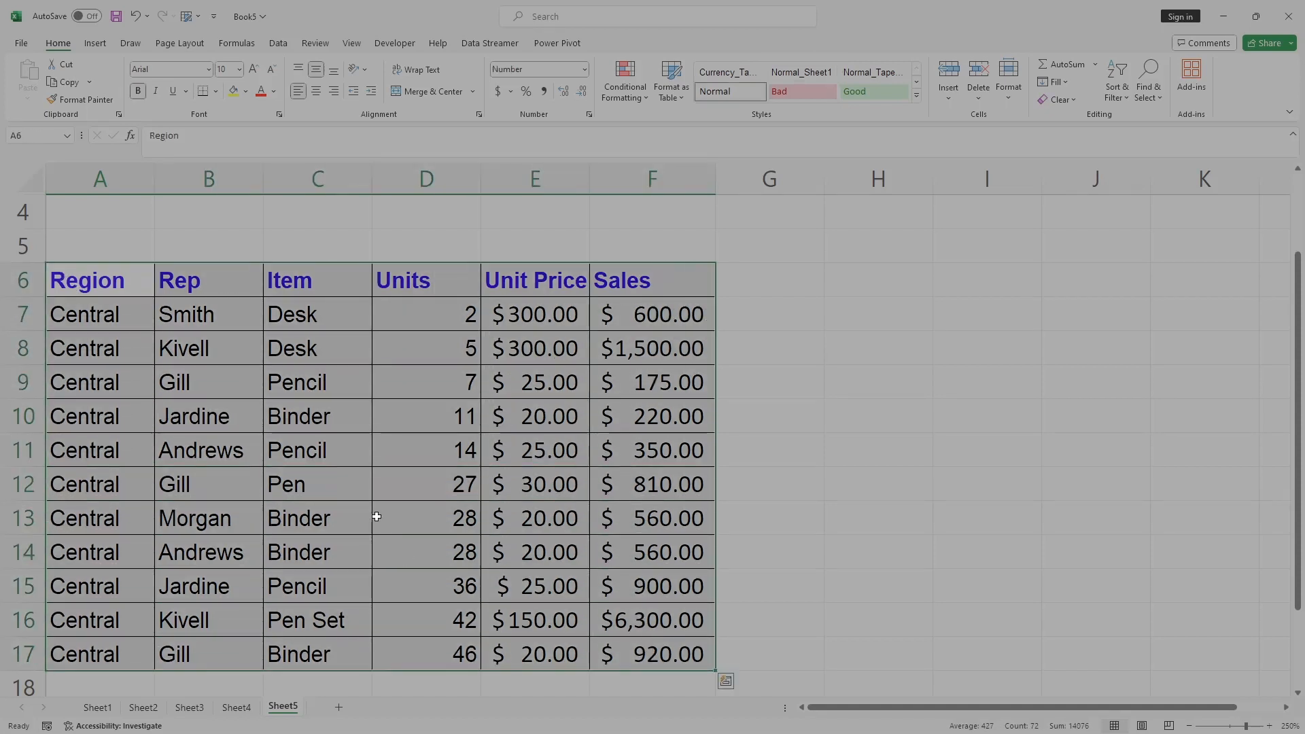
left_click(358, 447)
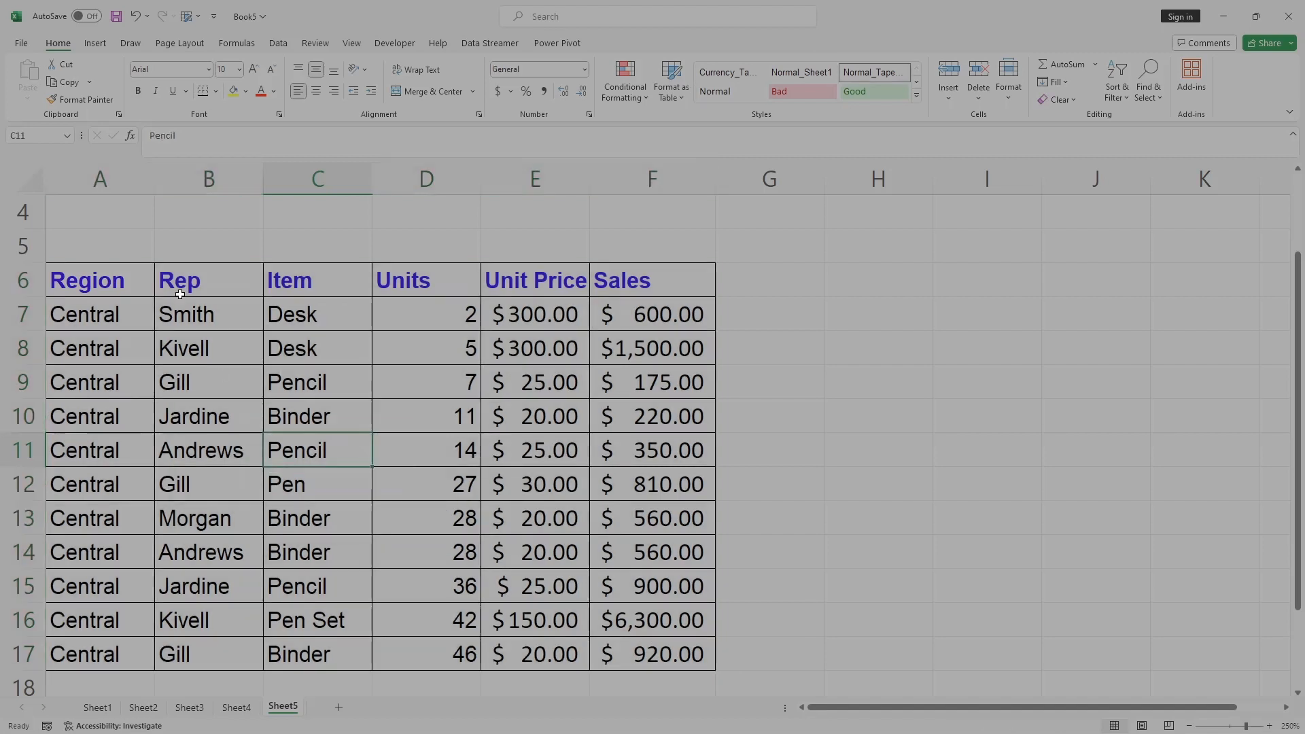
Select the adjacent cells B7 and C7 together, mark their column and row references, and clear the marks.
left_click(183, 316)
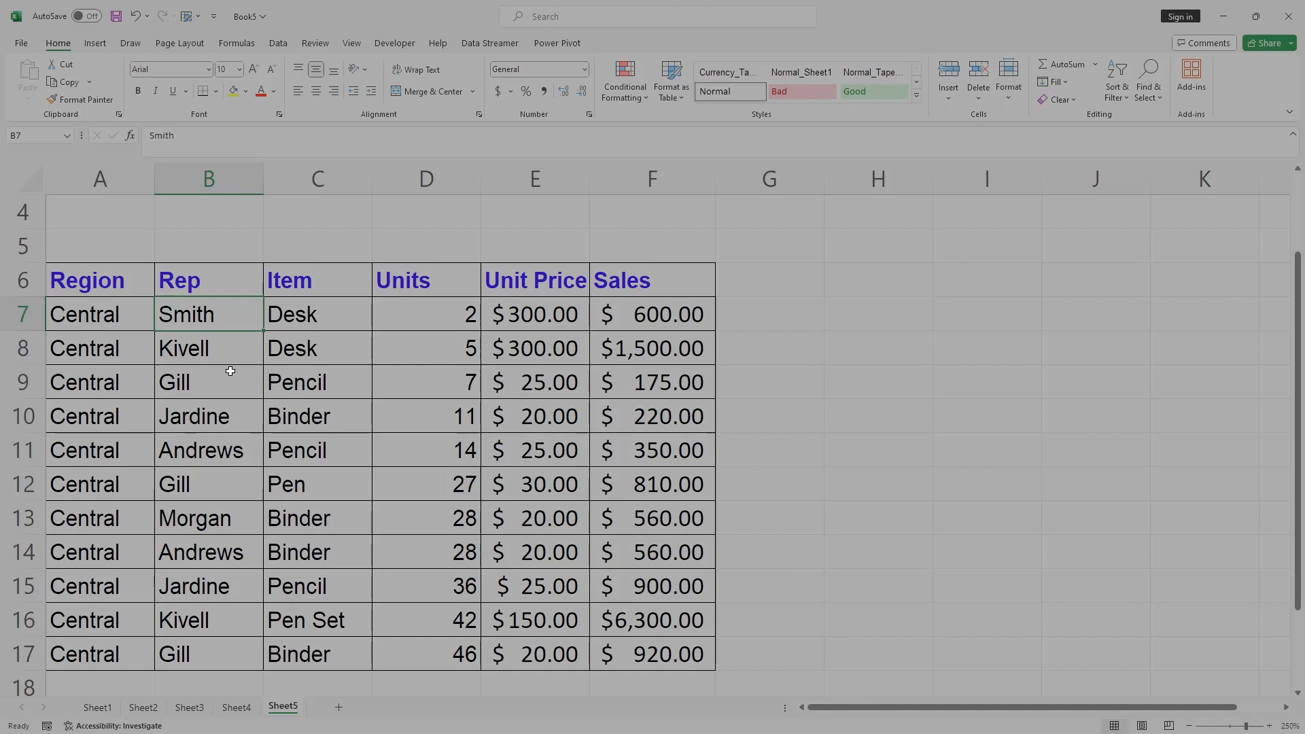
left_click(308, 314, "ctrl")
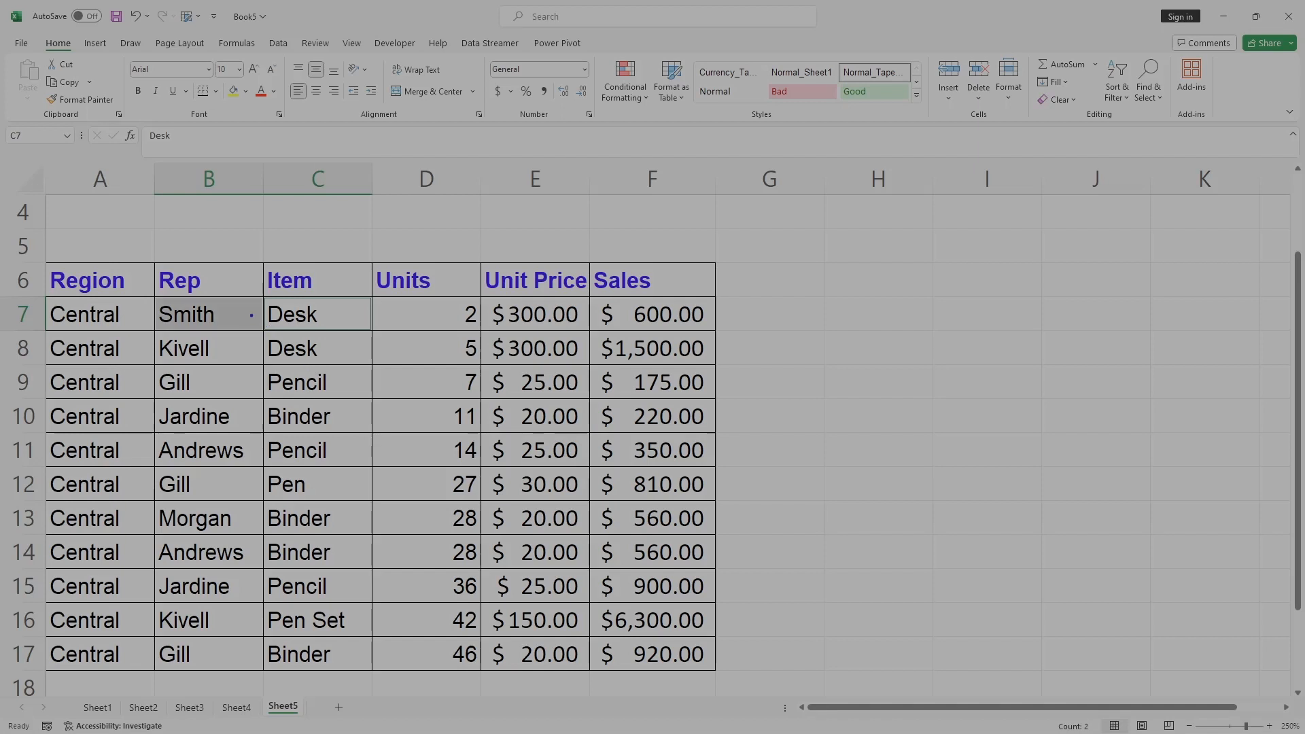
mouse_move(251, 316)
left_mouse_down()
mouse_move(275, 280)
mouse_move(348, 285)
left_mouse_up()
left_click_drag(41, 320, 63, 297)
key("Escape")
left_click(232, 311)
left_click(325, 308, "ctrl")
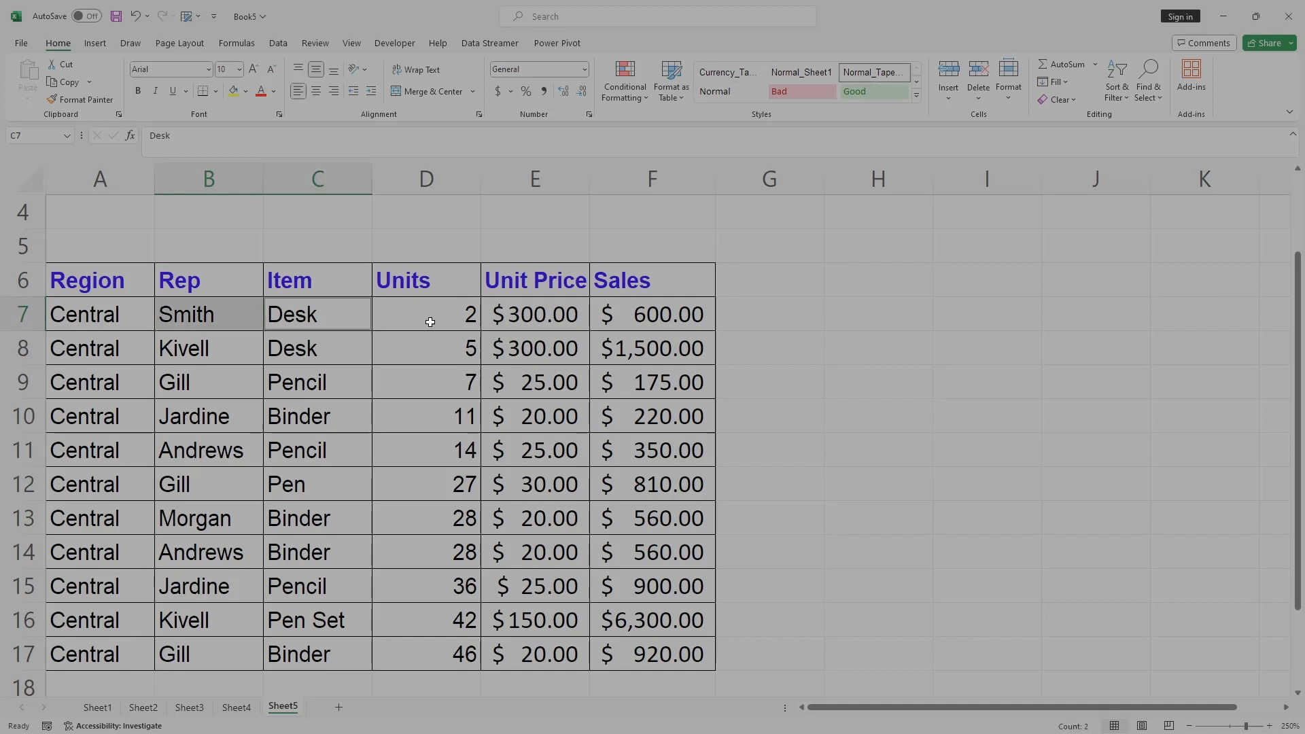
Write the range reference =B7:C7 in cell G7 and discard the entry.
double_click(741, 310)
type("=")
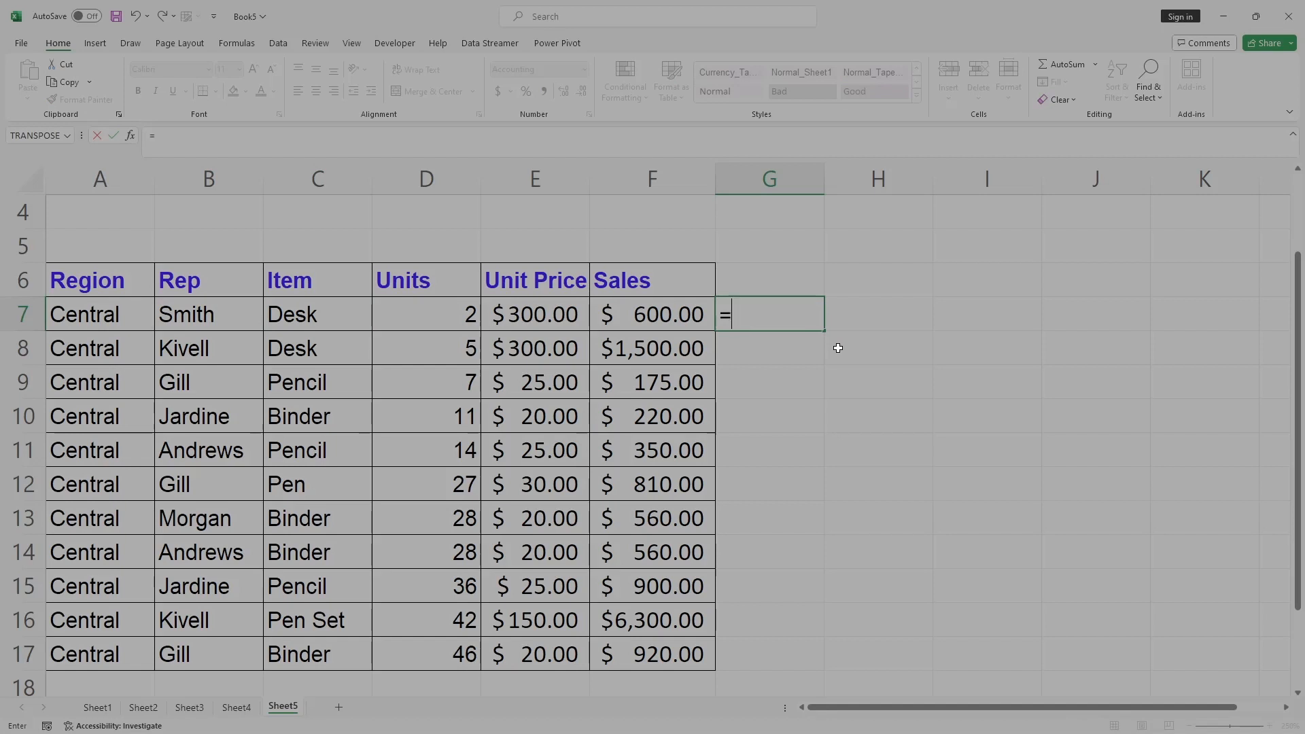
type("B7:C7")
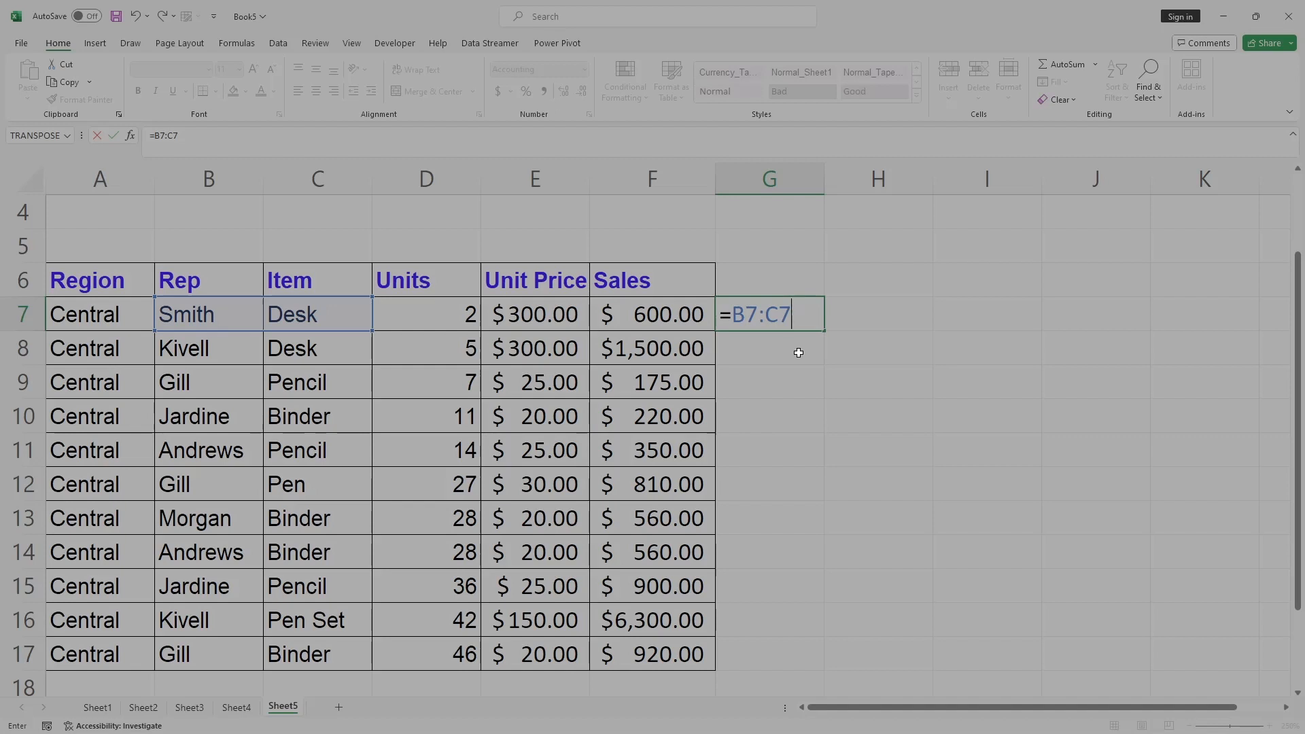
key("BackSpace")
key("BackSpace")
key("BackSpace")
key("BackSpace")
key("BackSpace")
key("Escape")
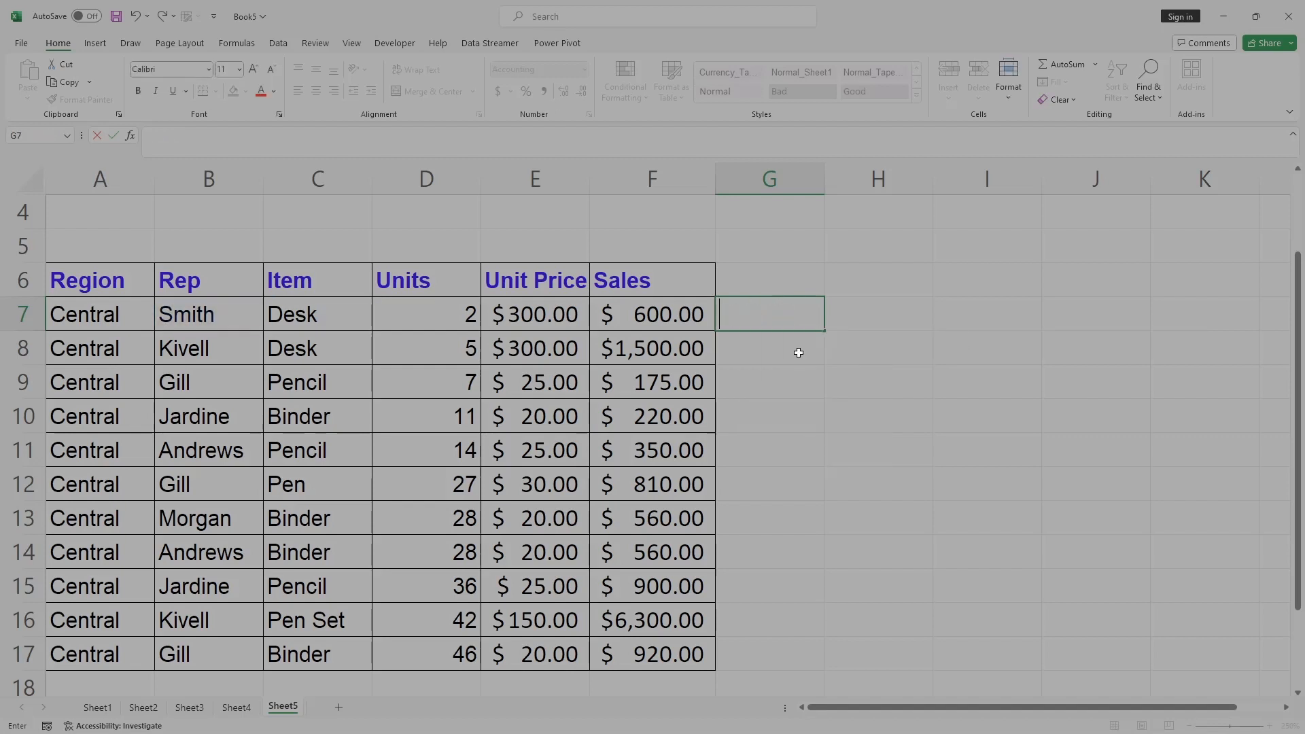
Select the non-adjacent cells B7 and C14 together.
left_click(806, 388)
left_click(183, 321)
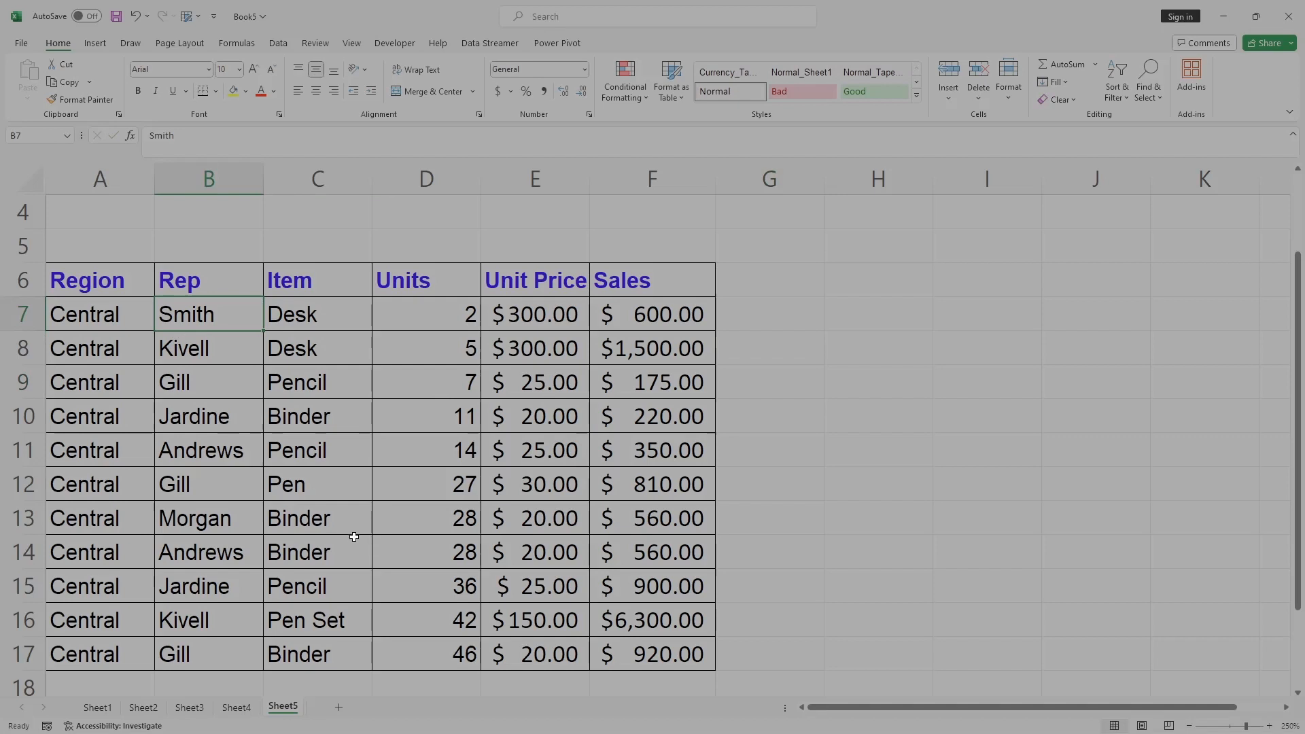
left_click(310, 556, "ctrl")
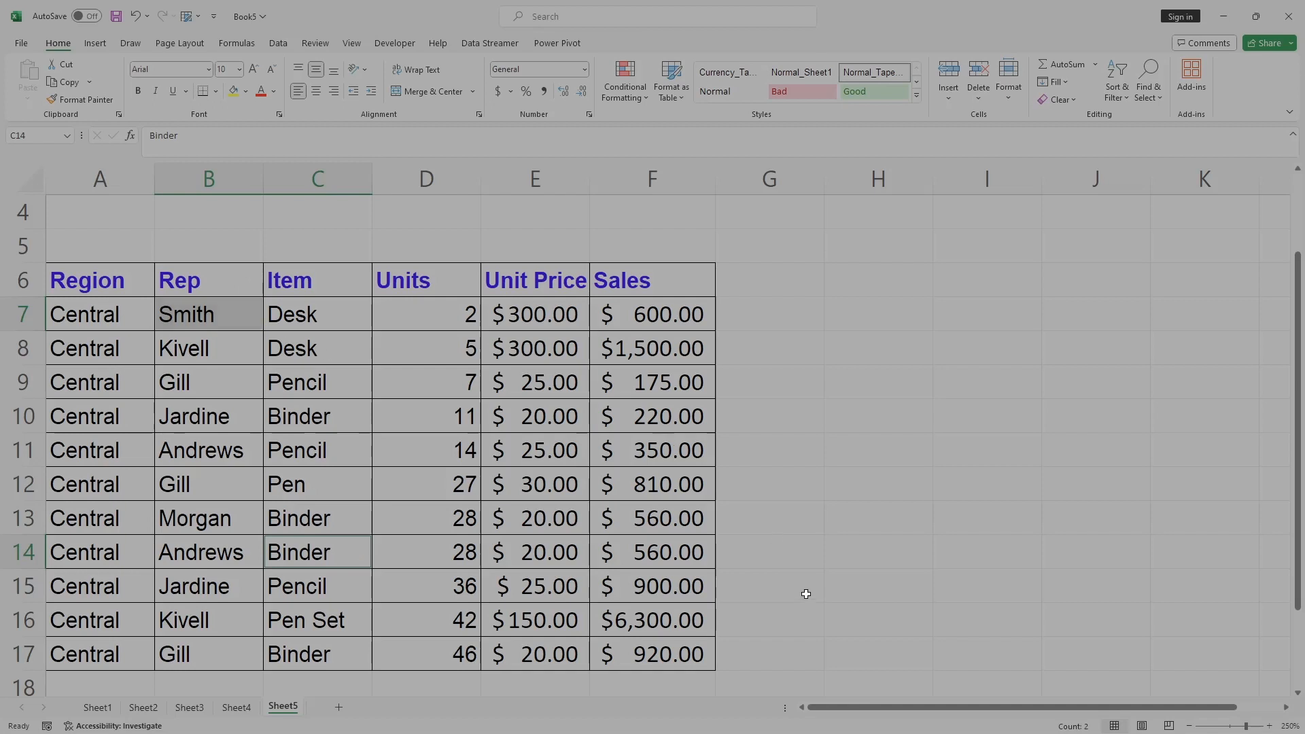
left_click(756, 551)
double_click(755, 552)
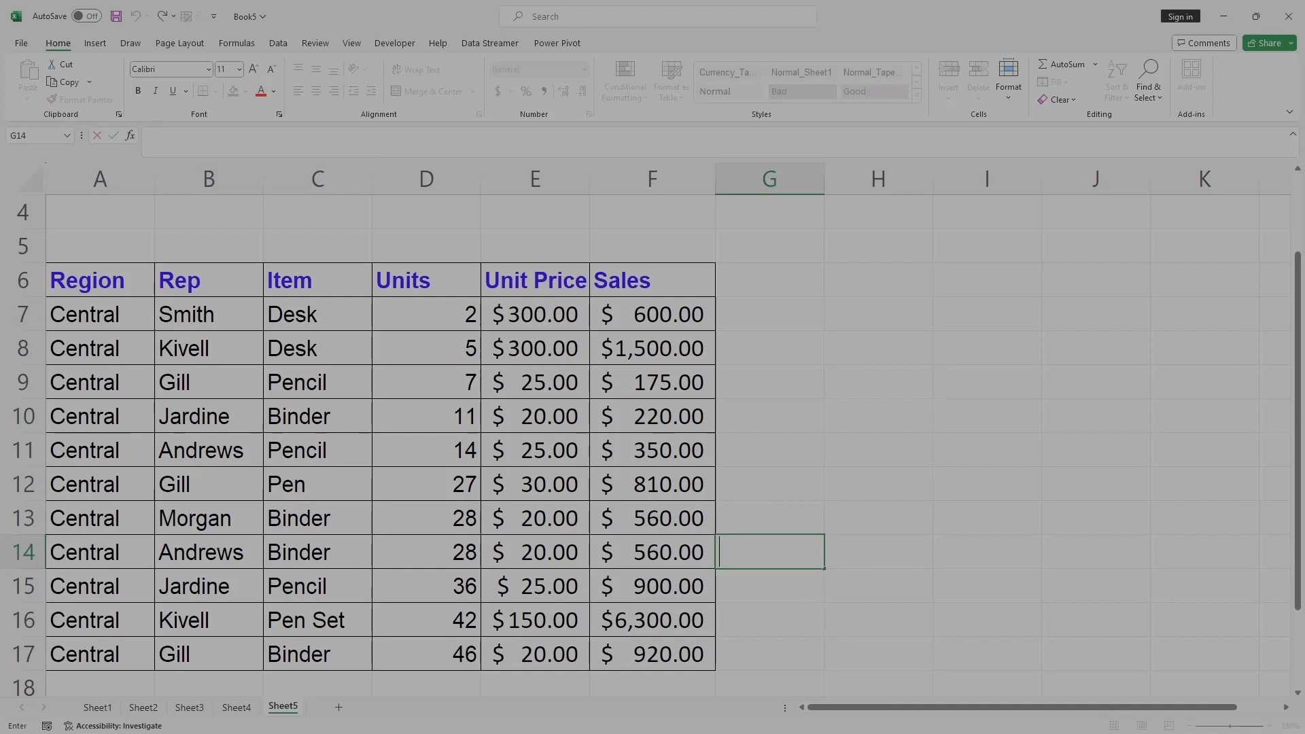
type("=")
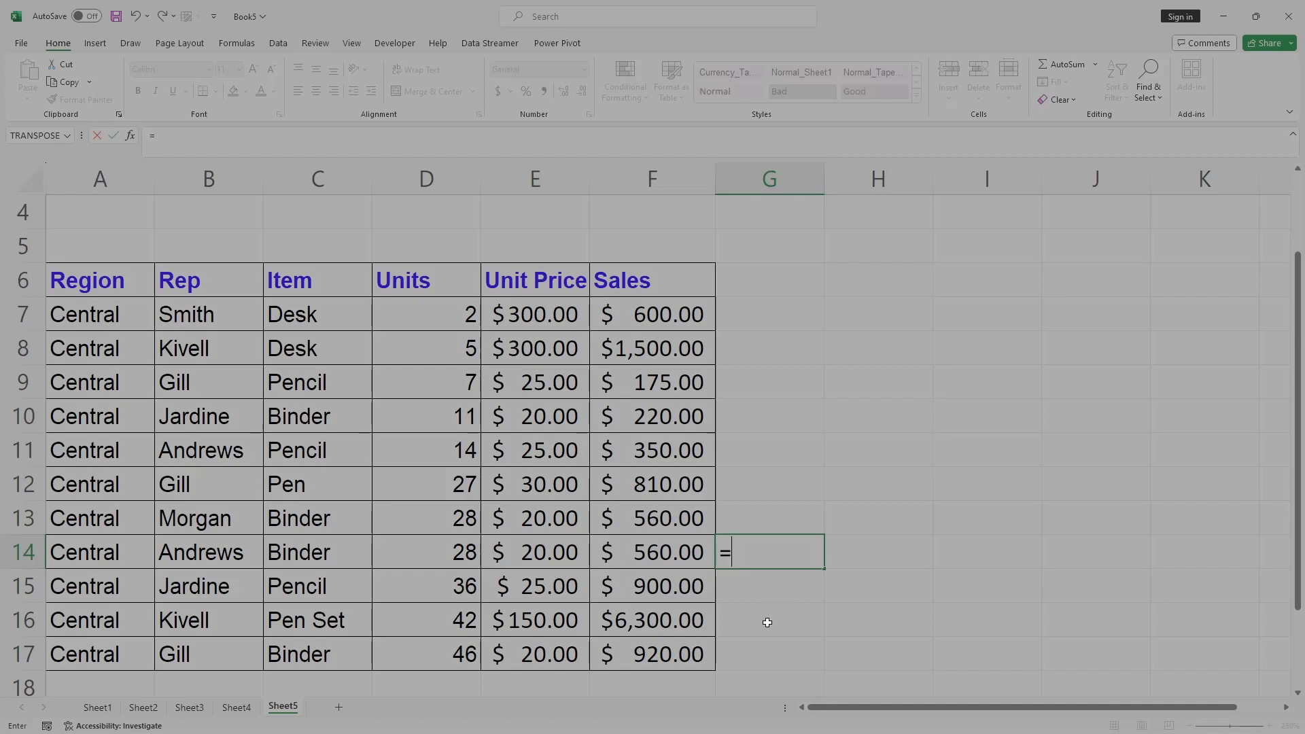
type("CON")
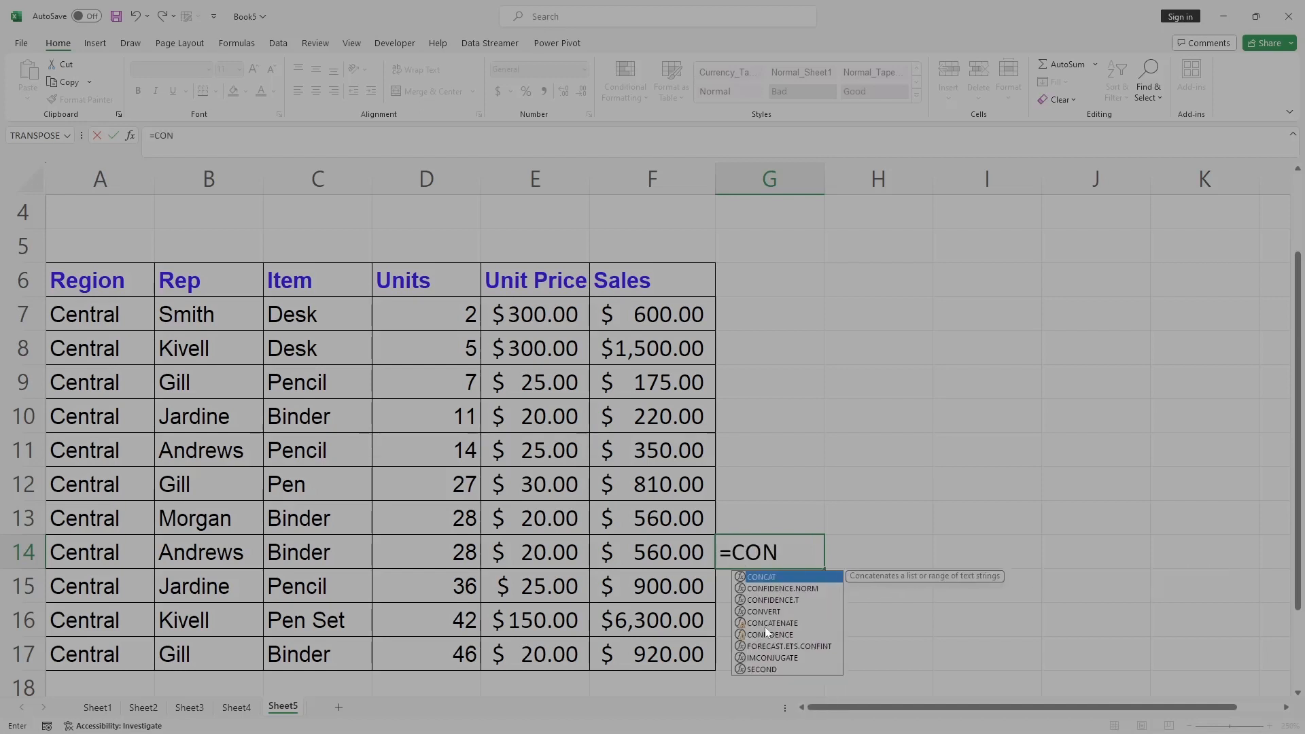
type("AC")
key("Tab")
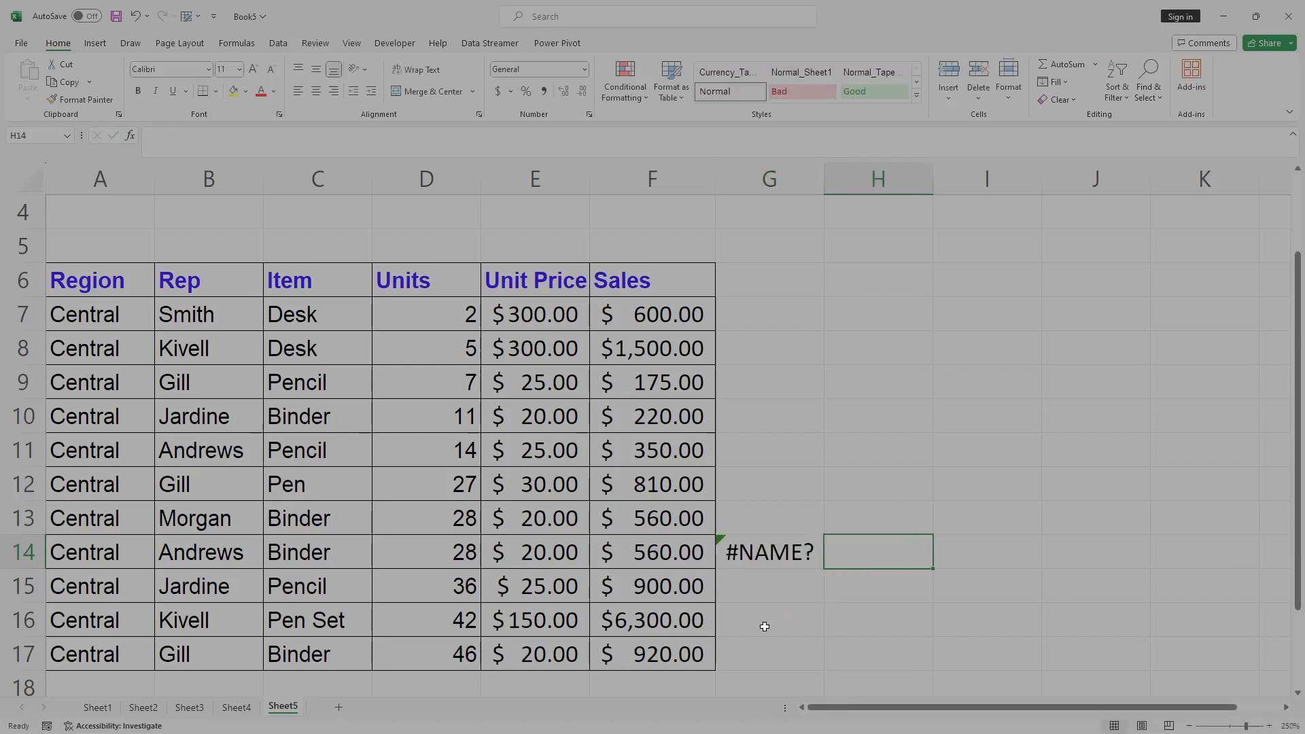
left_click(767, 552)
key("Delete")
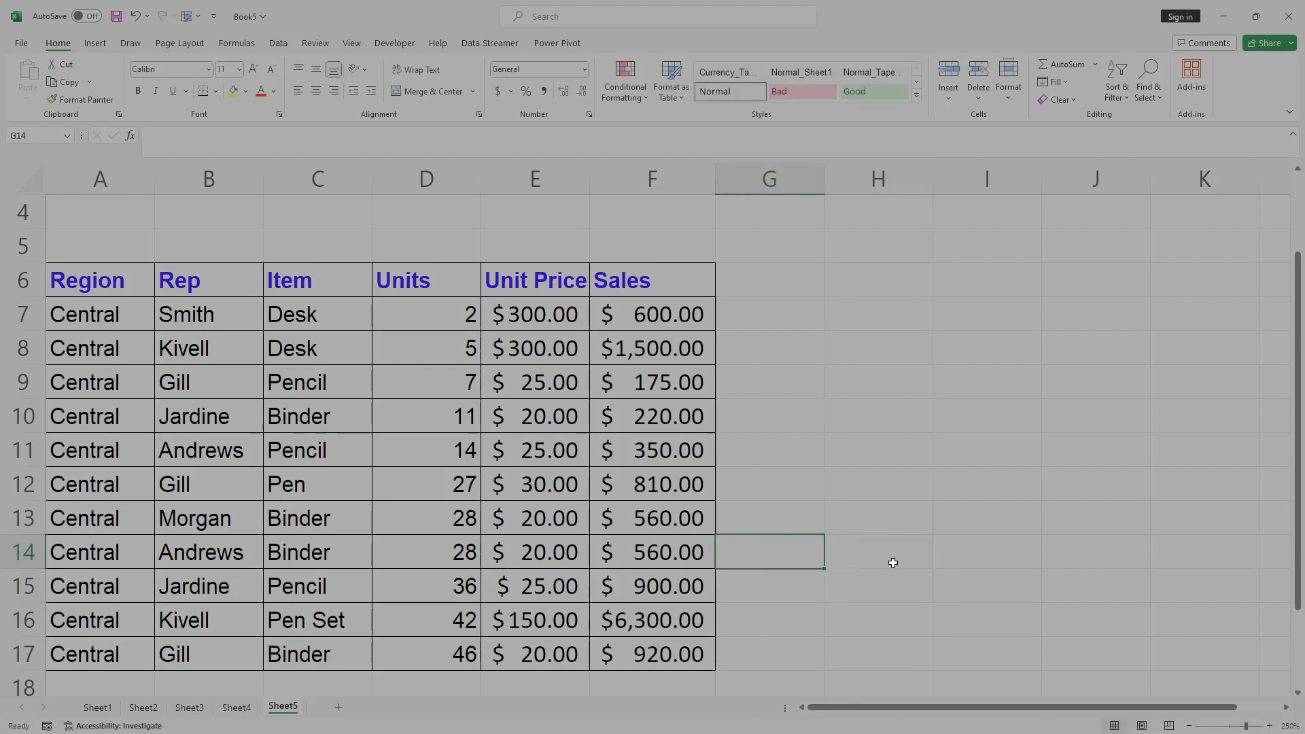
Enter the formula =CONCAT(B7,C14) in cell G14 to join the two non-adjacent text cells.
type("=CONCAT(")
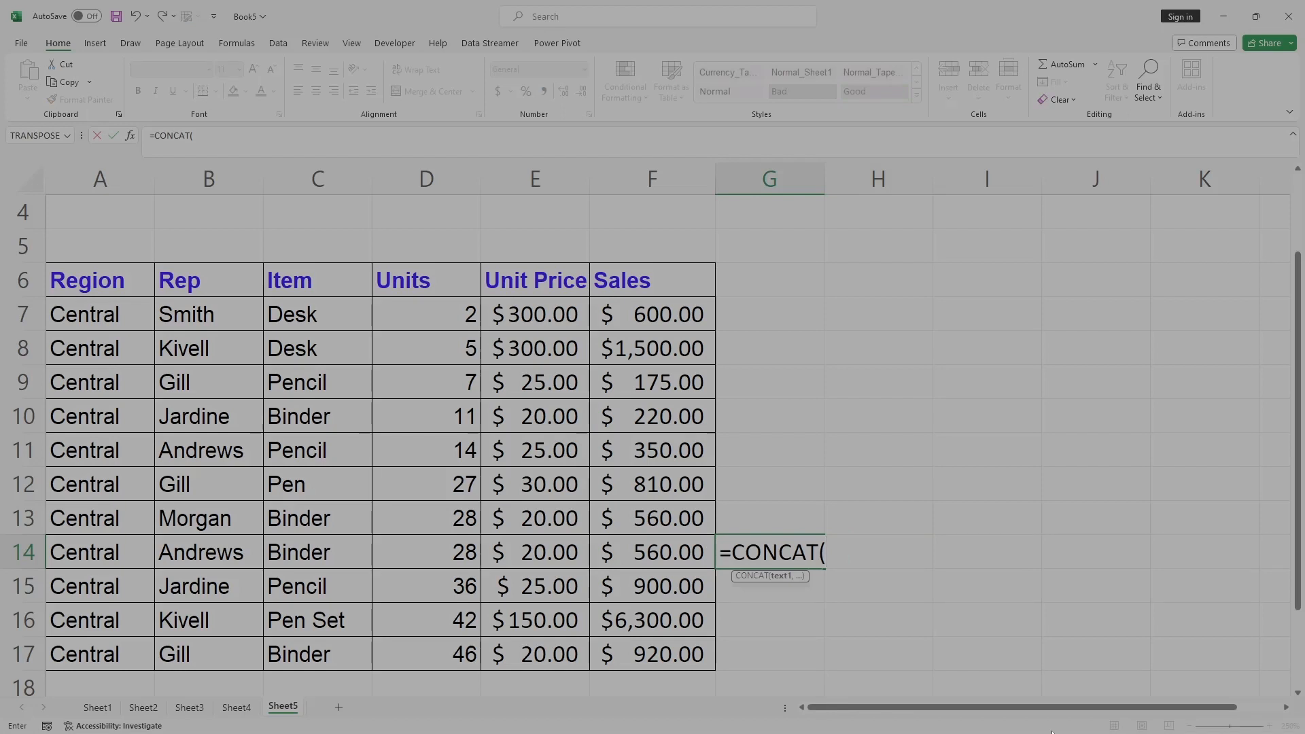
left_click(190, 317)
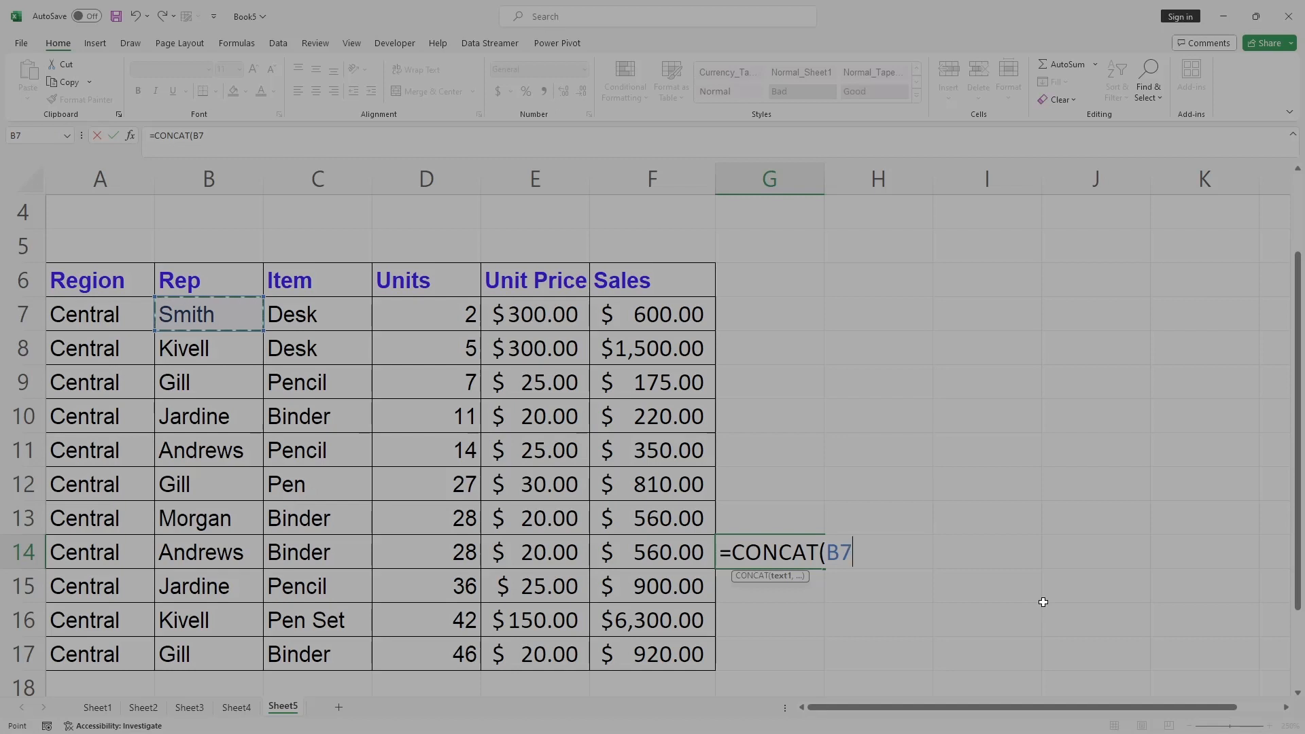
type(",")
left_click(305, 554)
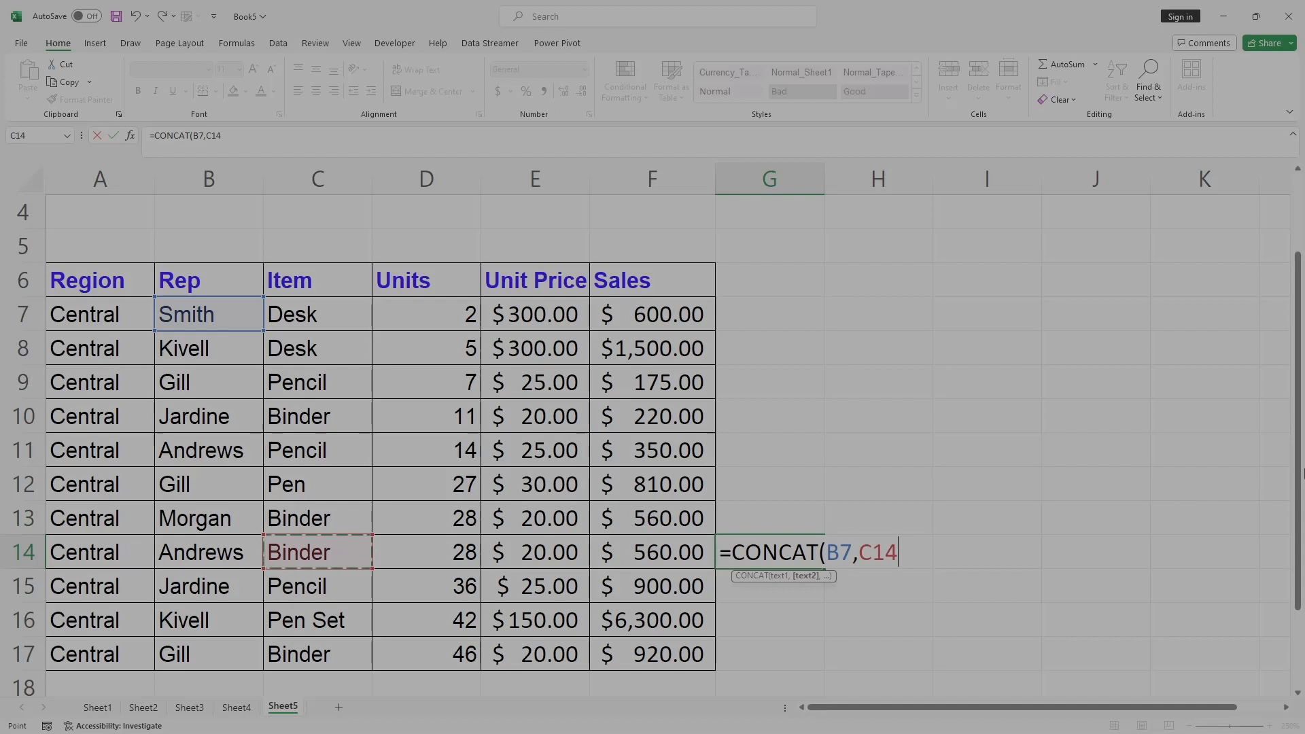
type(")")
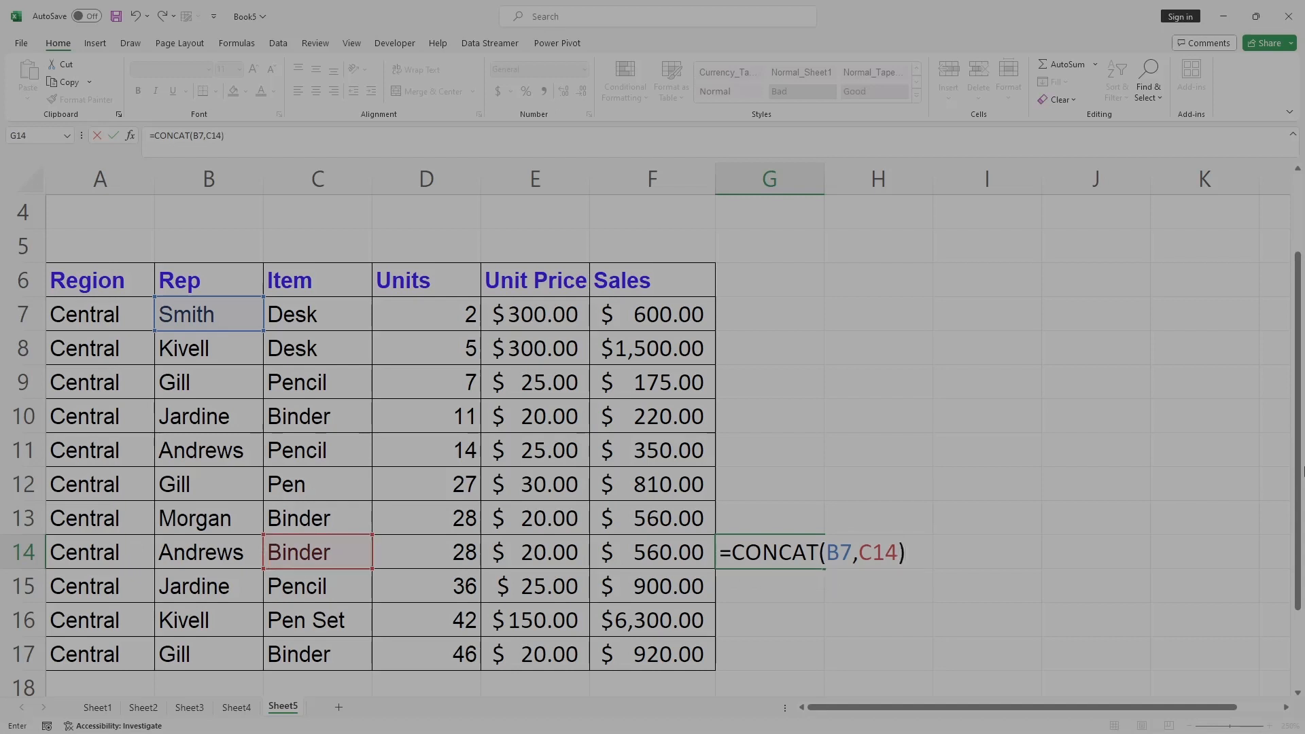
key("Return")
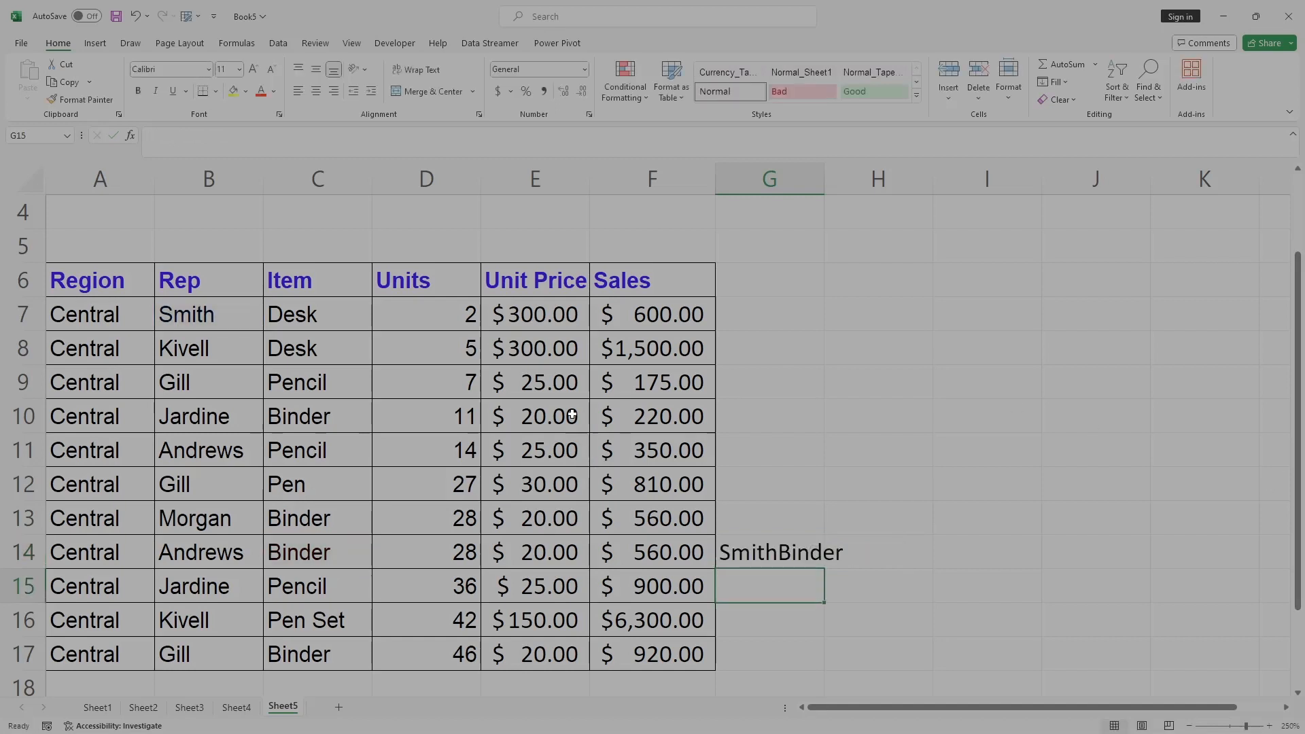
Select the source cells B7 and C14 together with the formula cell G14 to compare them.
left_click(197, 316)
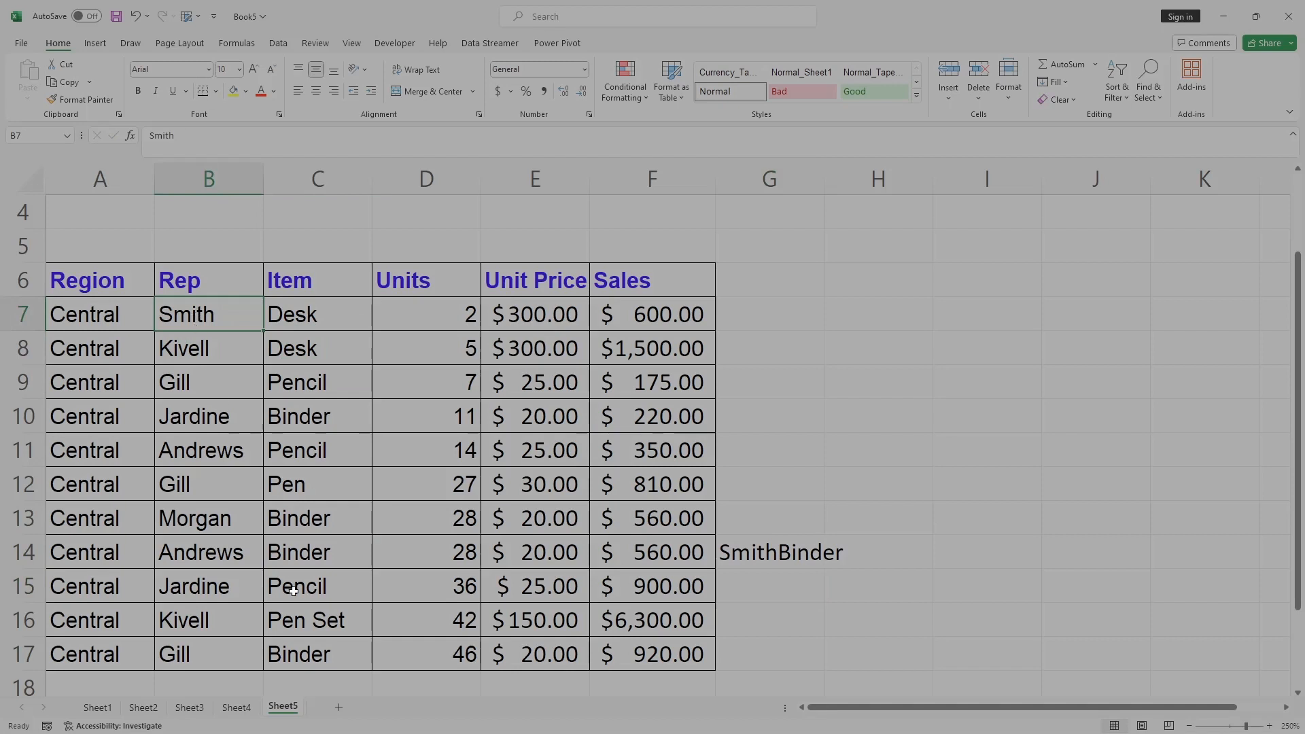
left_click(318, 554, "ctrl")
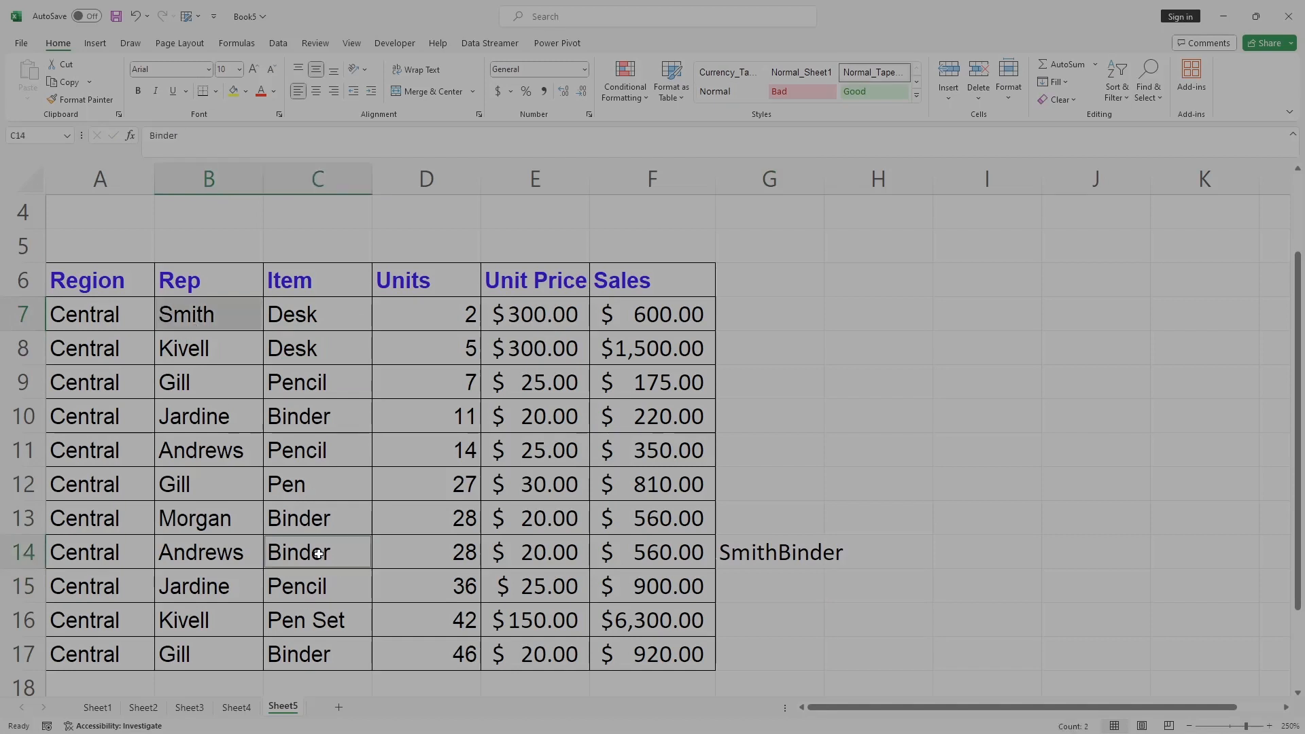
left_click(767, 558, "ctrl")
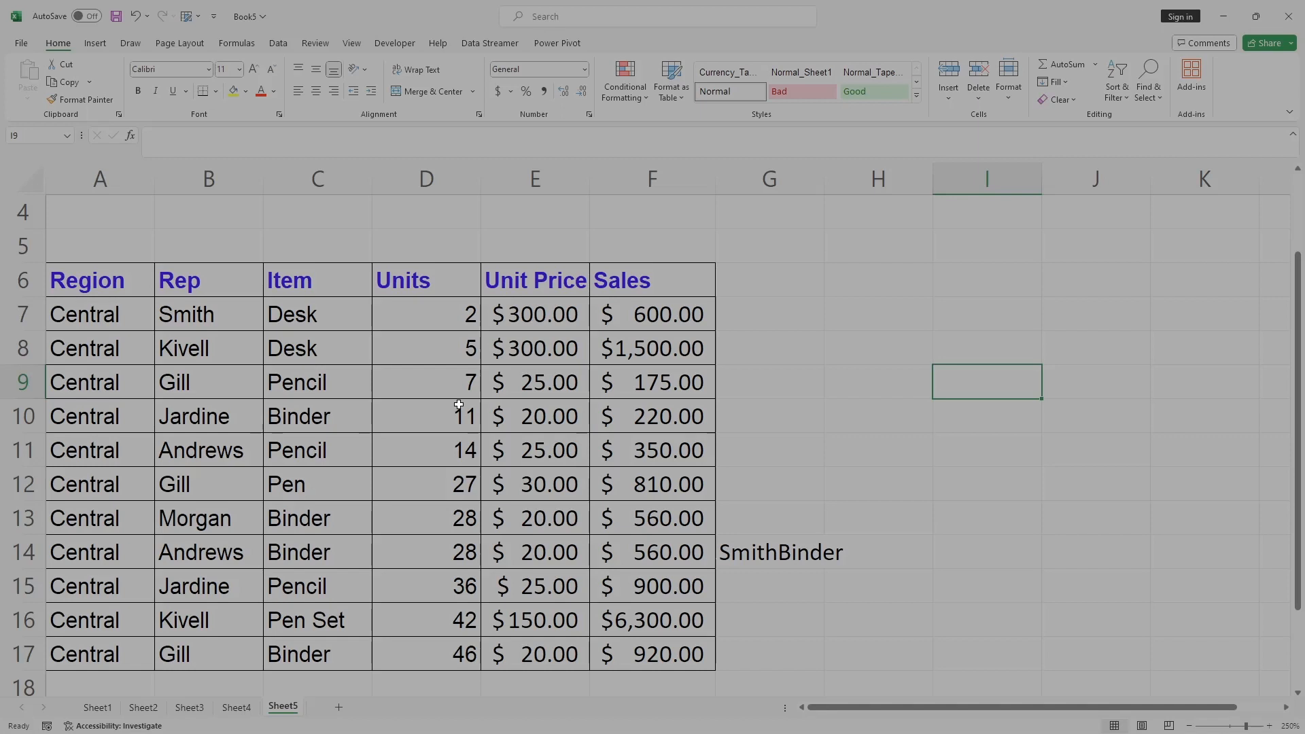
Mark the non-adjacent Units cells D7, D9, D12, D14 and D17 and fill them with yellow.
left_click(445, 314)
left_click(456, 384, "ctrl")
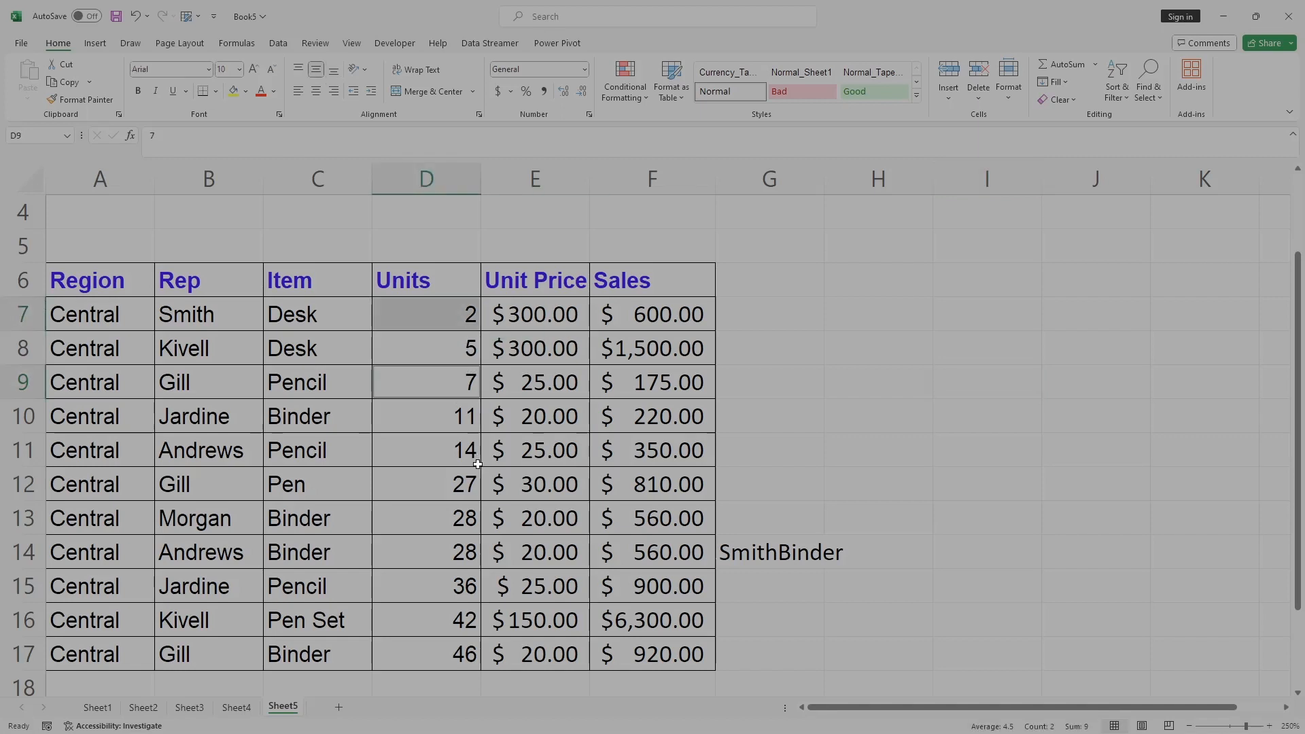
left_click(453, 491, "ctrl")
left_click(452, 551, "ctrl")
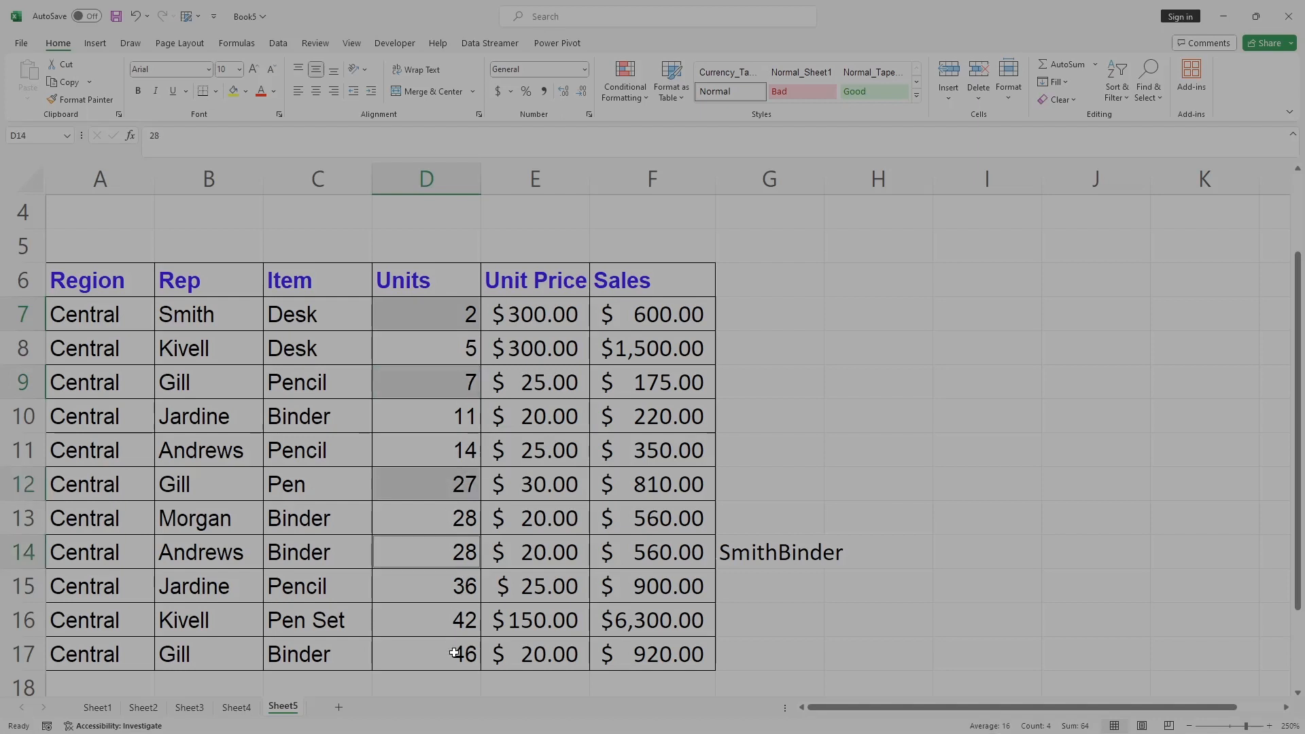
left_click(454, 652, "ctrl")
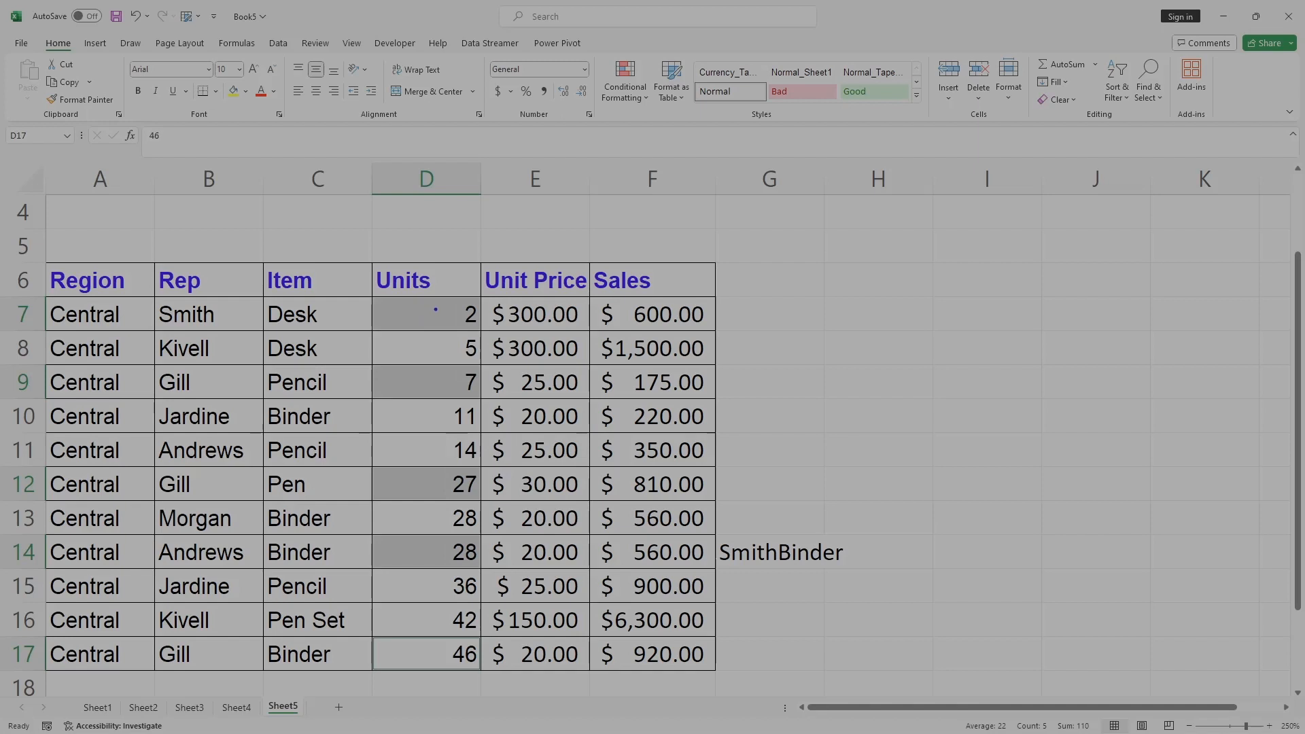
left_click_drag(435, 309, 453, 292)
left_click_drag(451, 385, 466, 363)
left_click_drag(446, 481, 460, 461)
left_click_drag(442, 547, 459, 527)
left_click_drag(440, 644, 454, 628)
left_click(245, 91)
left_click(266, 218)
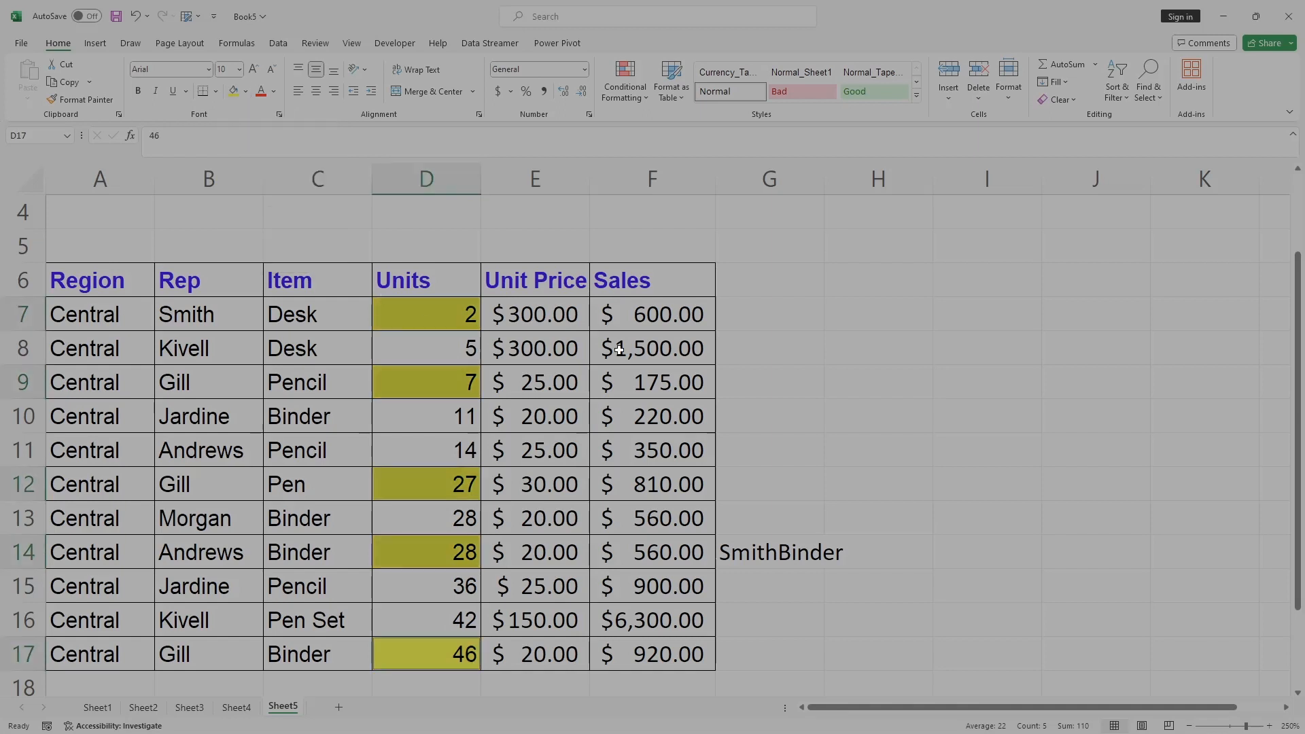
left_click(751, 353)
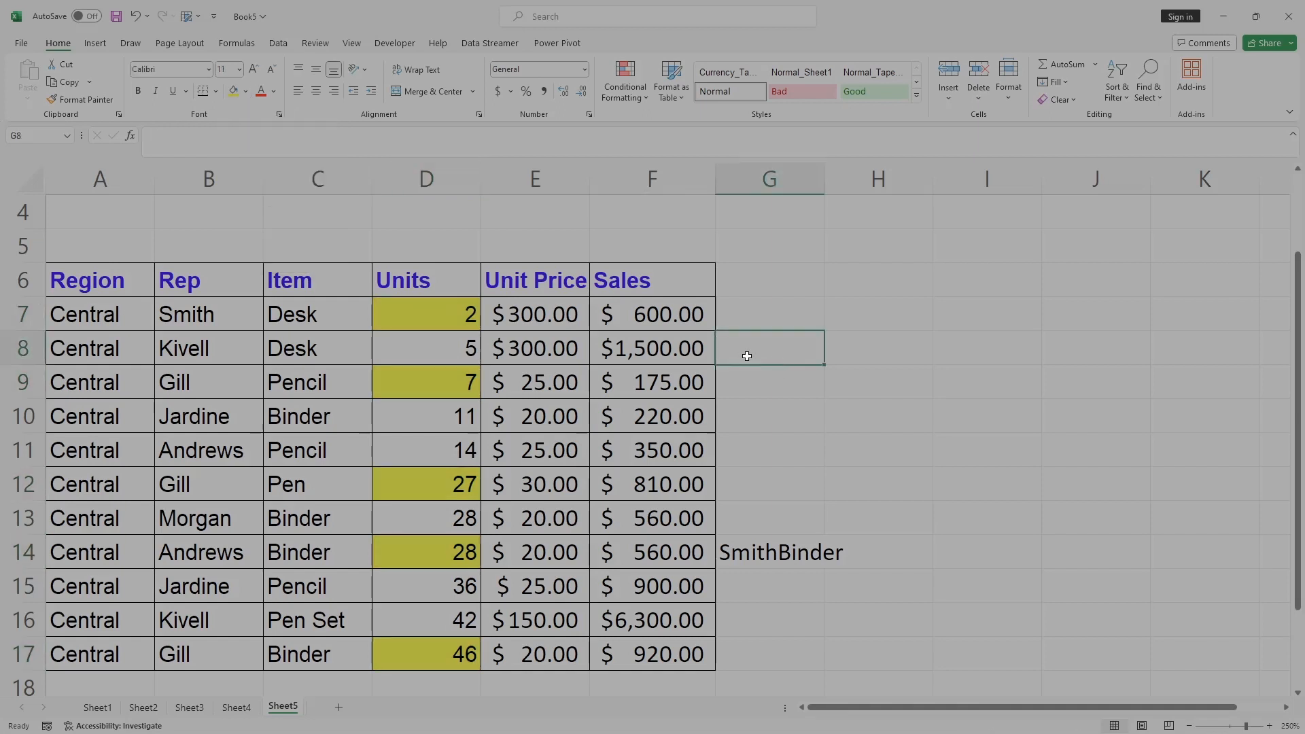
left_click(777, 608)
type("=SU<(")
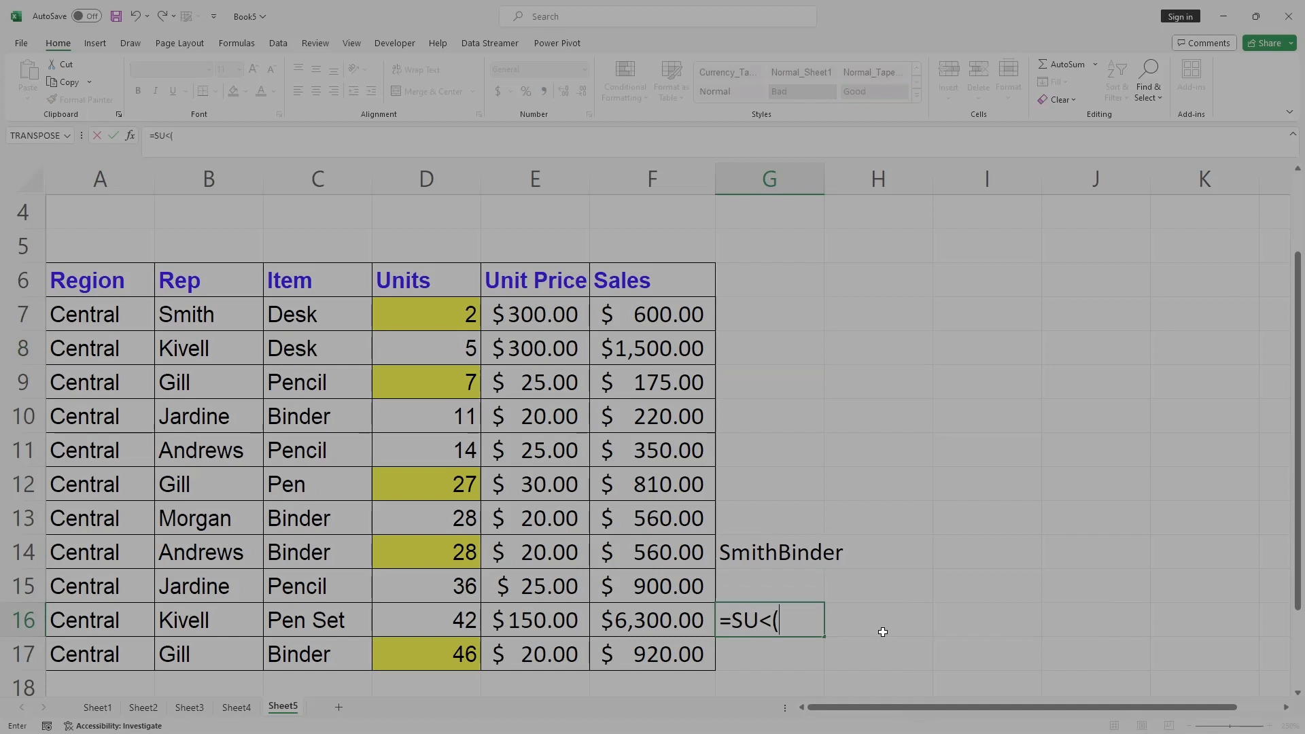
key("BackSpace")
key("BackSpace")
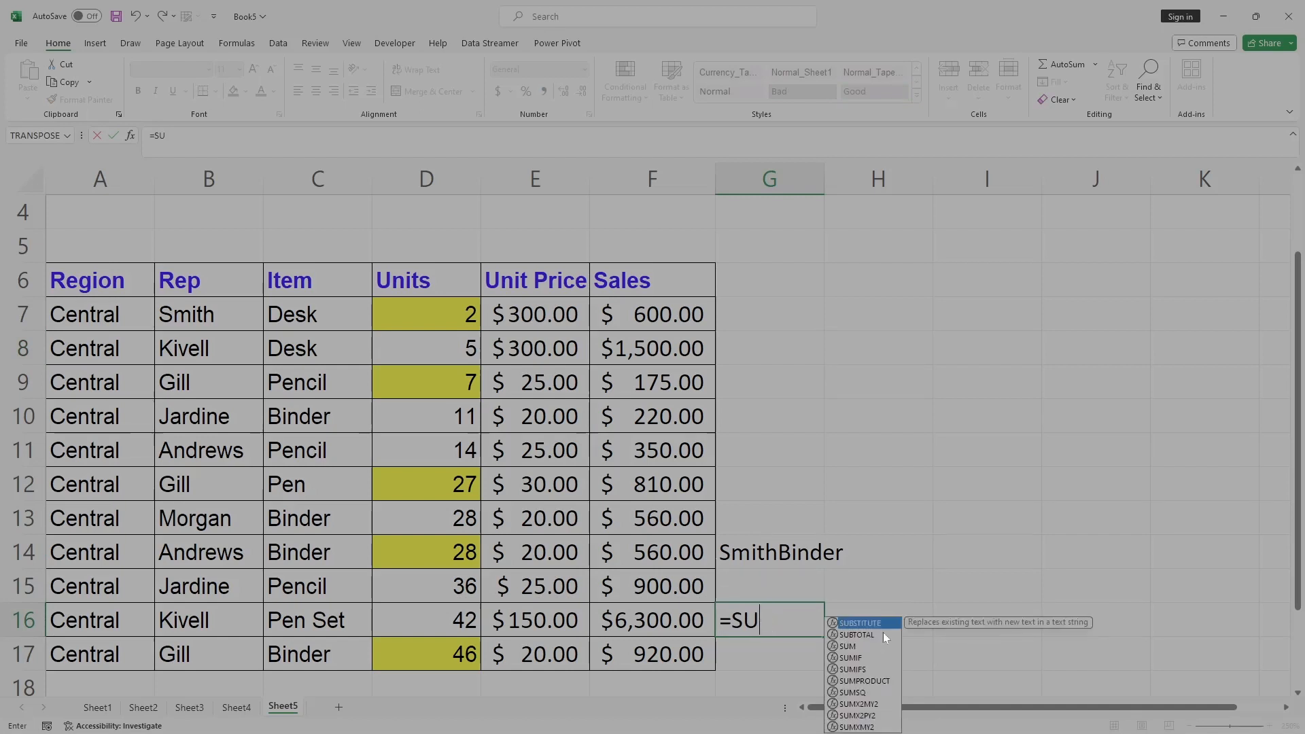
type("M")
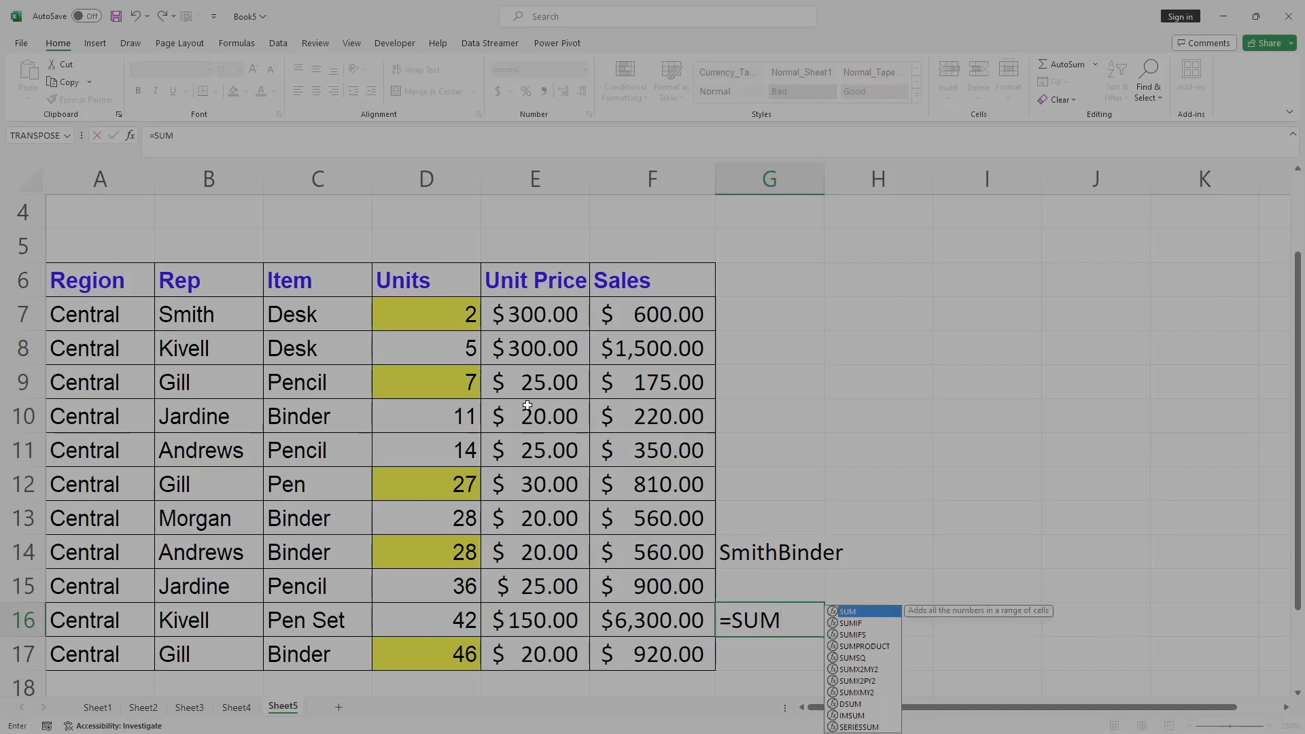
left_click(431, 309)
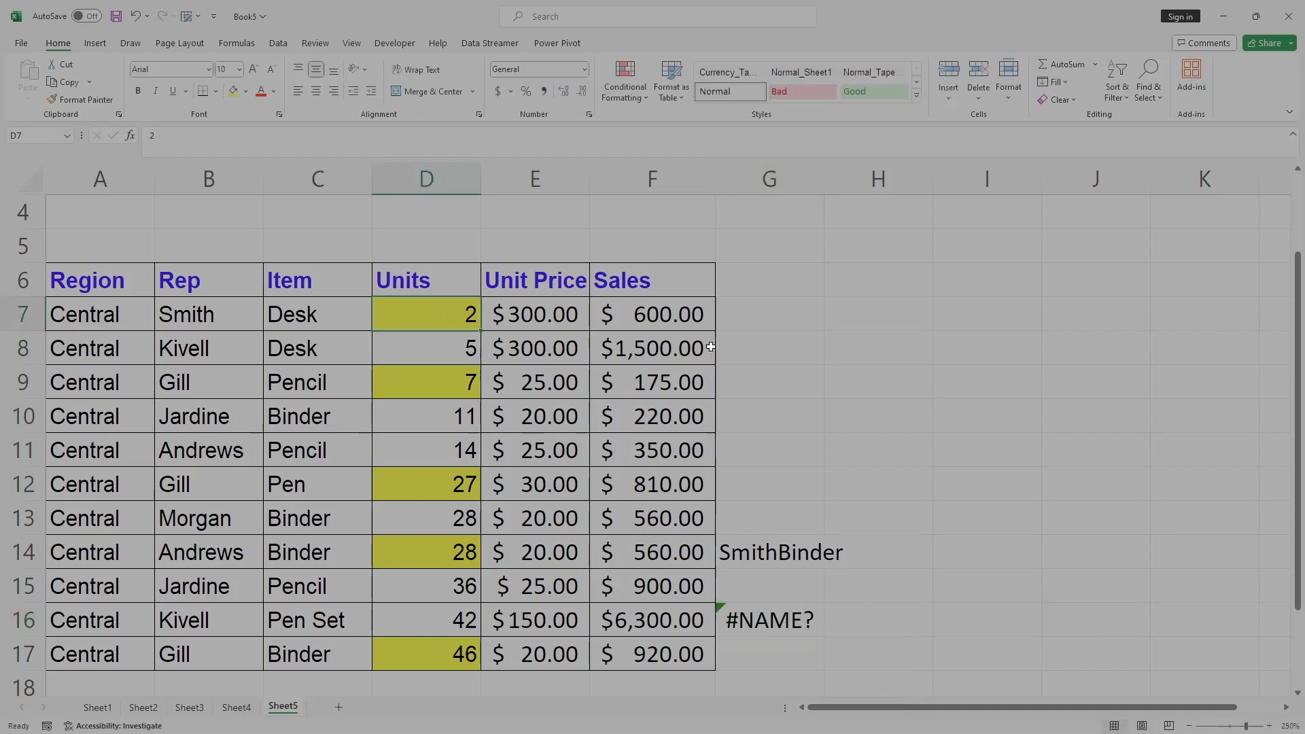
left_click(759, 619)
key("Delete")
Enter the formula =SUM(D7,D9,D12,D14,D17) in cell G16 to total the non-adjacent yellow Units cells.
type("=SUM")
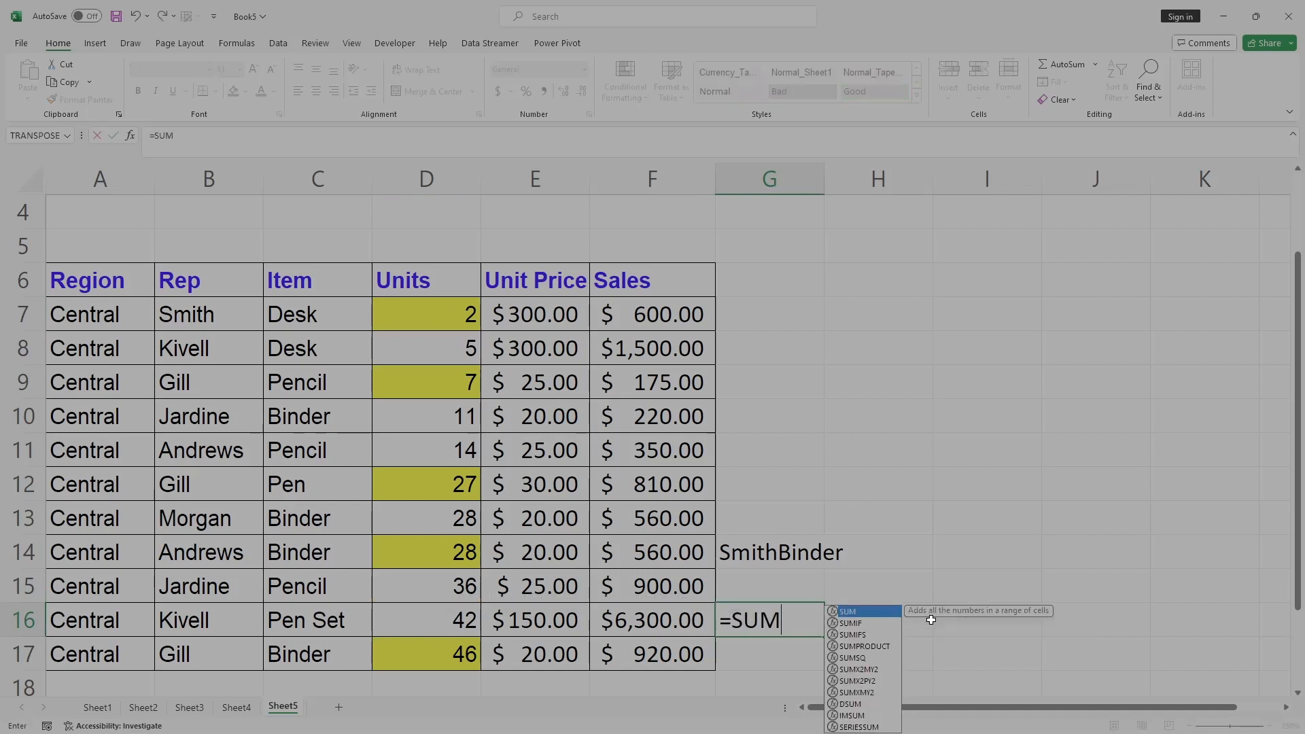
type("(")
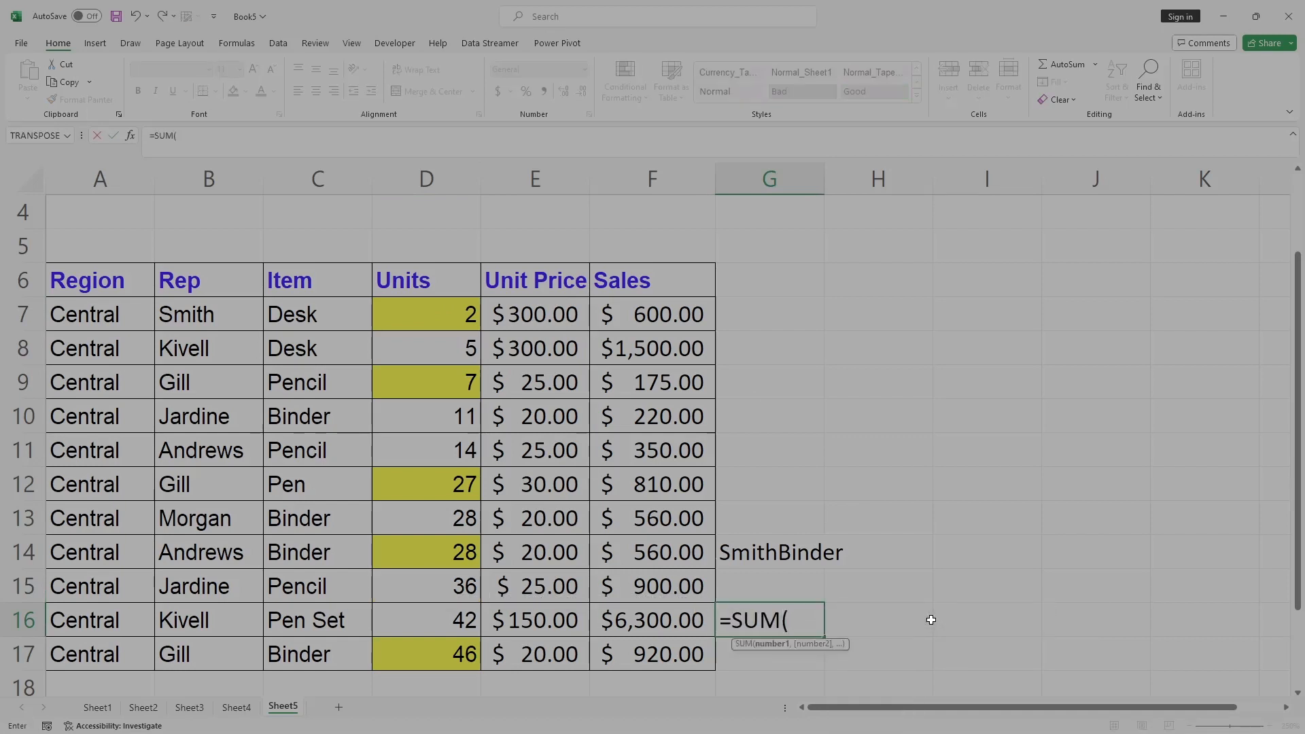
left_click(456, 315)
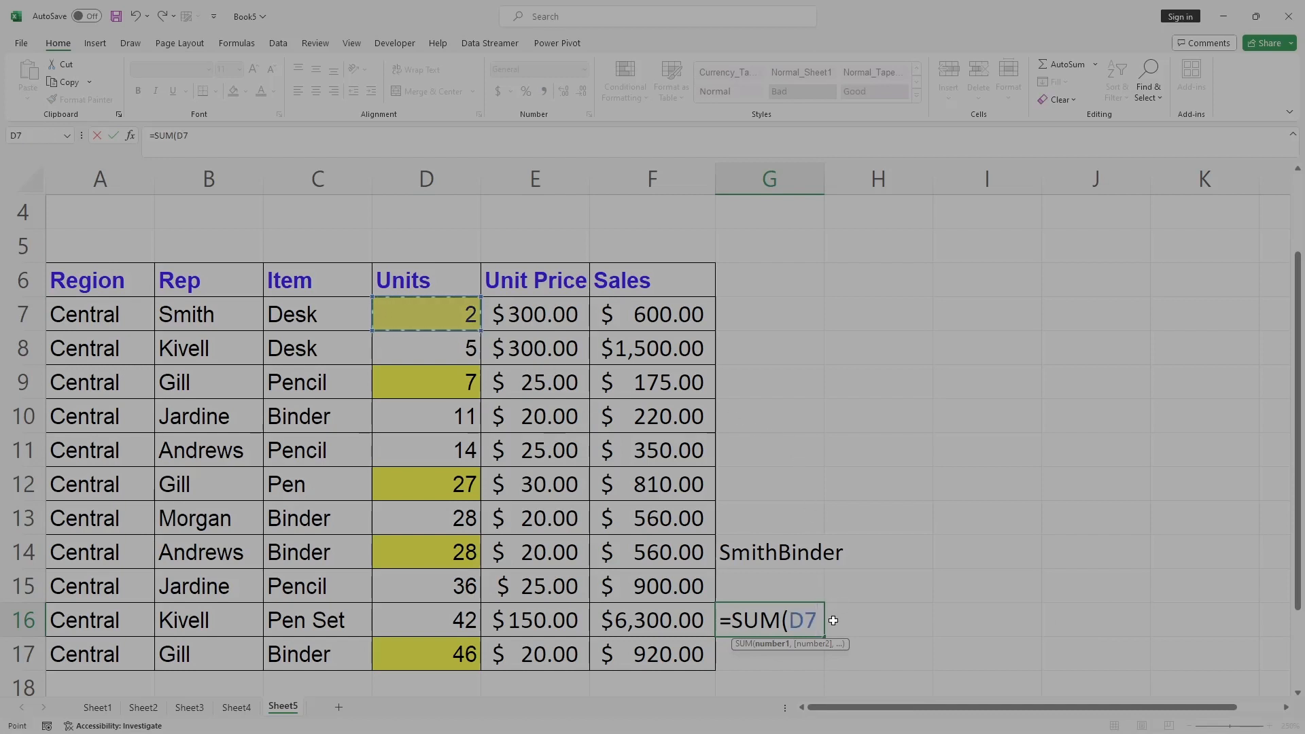
type(",")
left_click(450, 384)
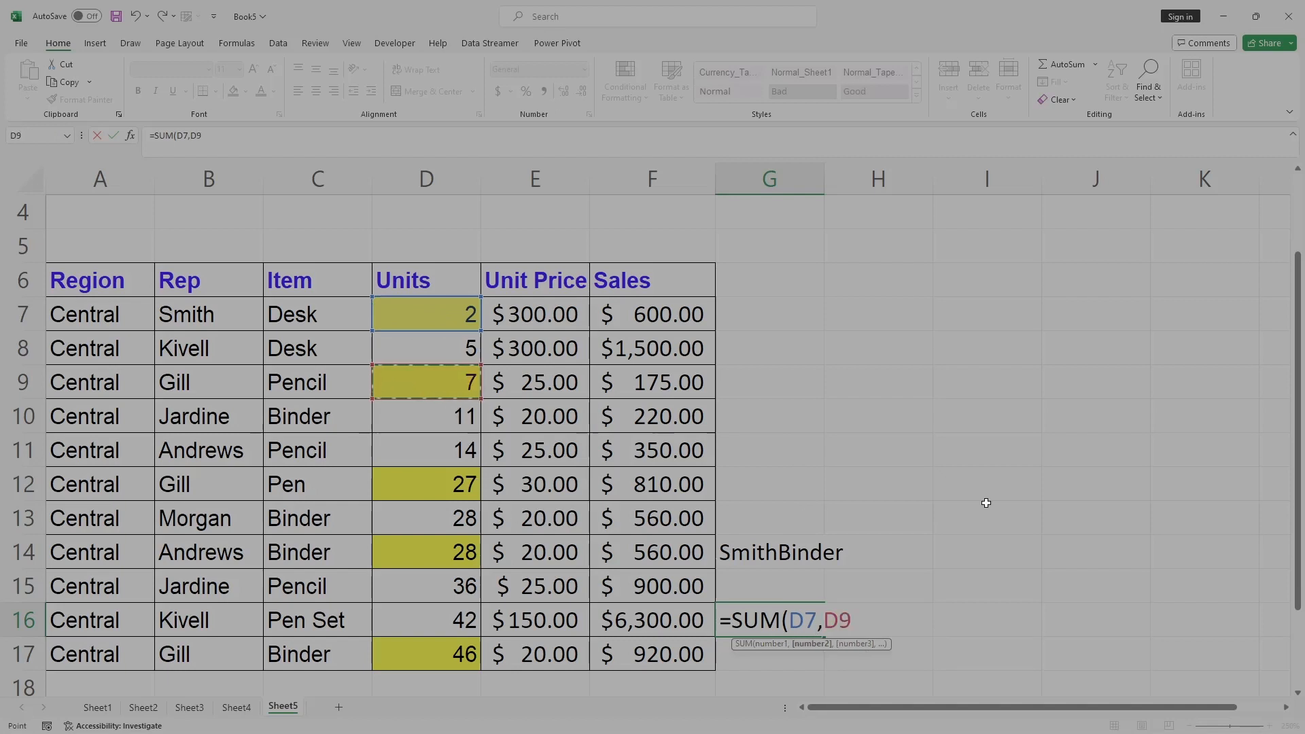
type(",")
left_click(435, 486)
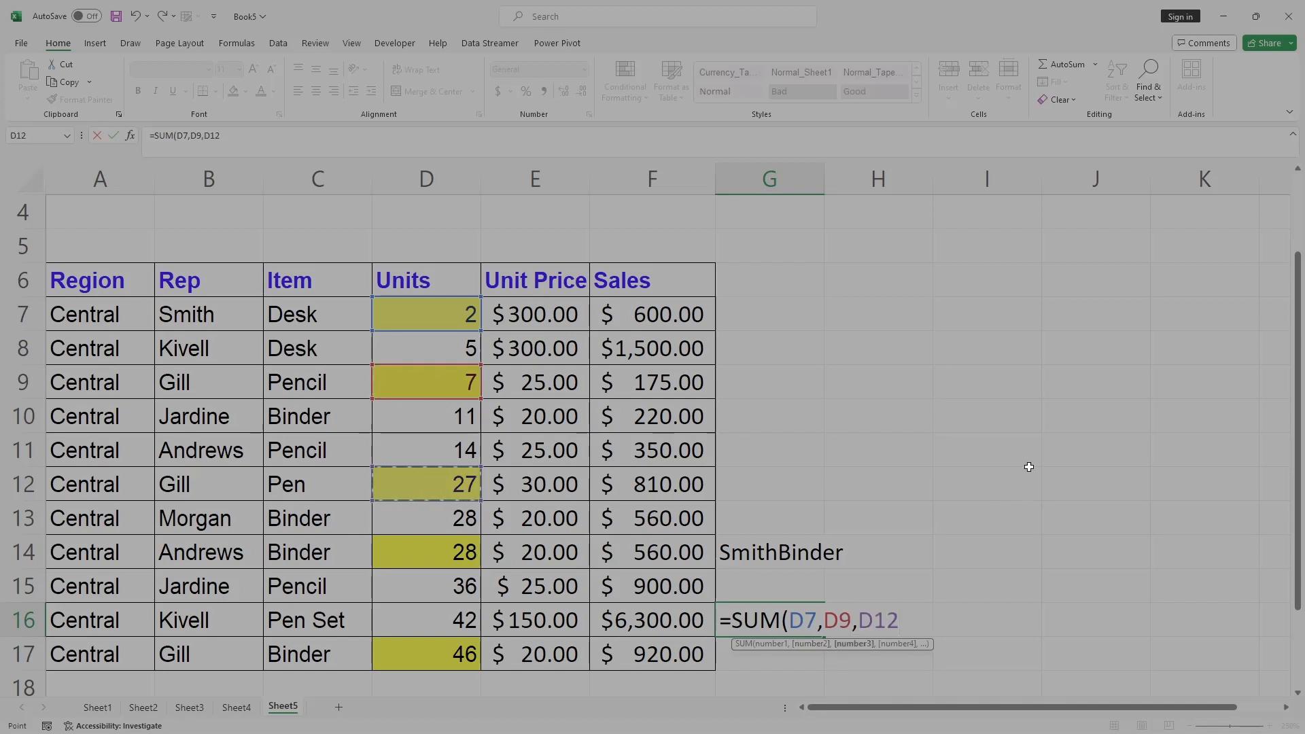
type(",")
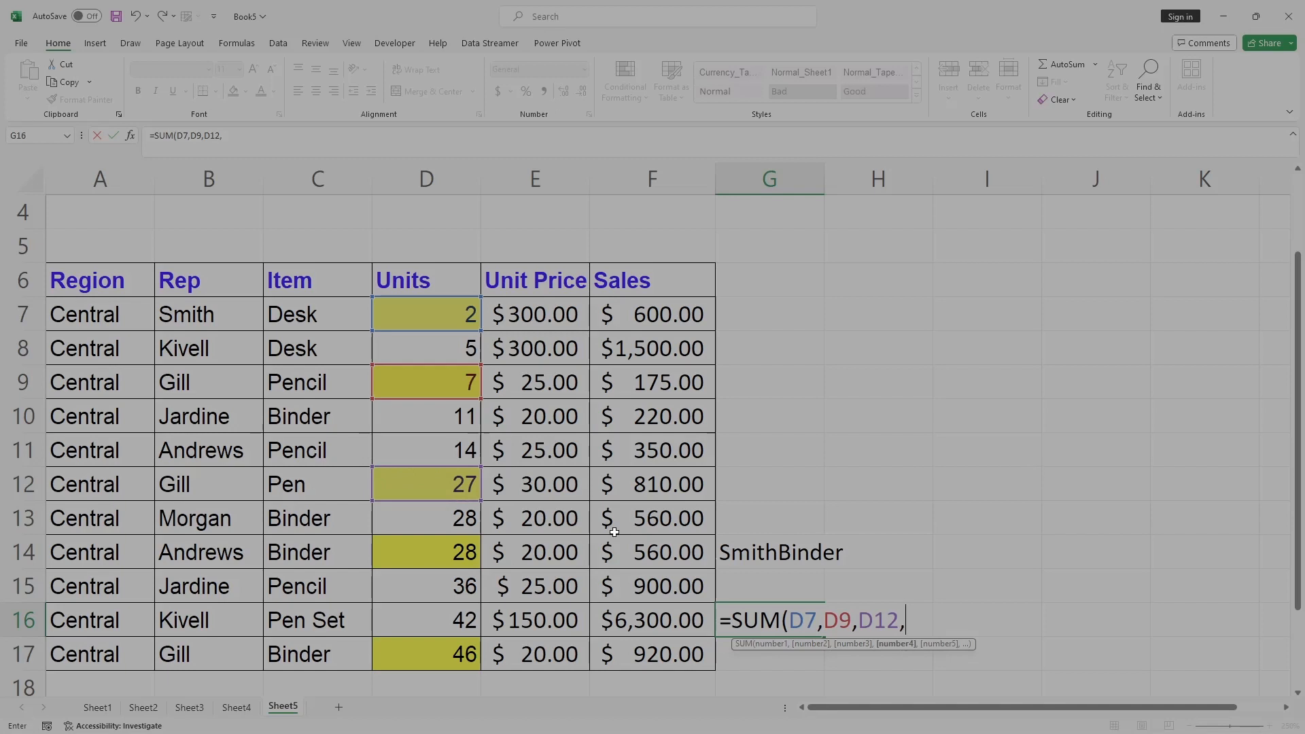
left_click(422, 559)
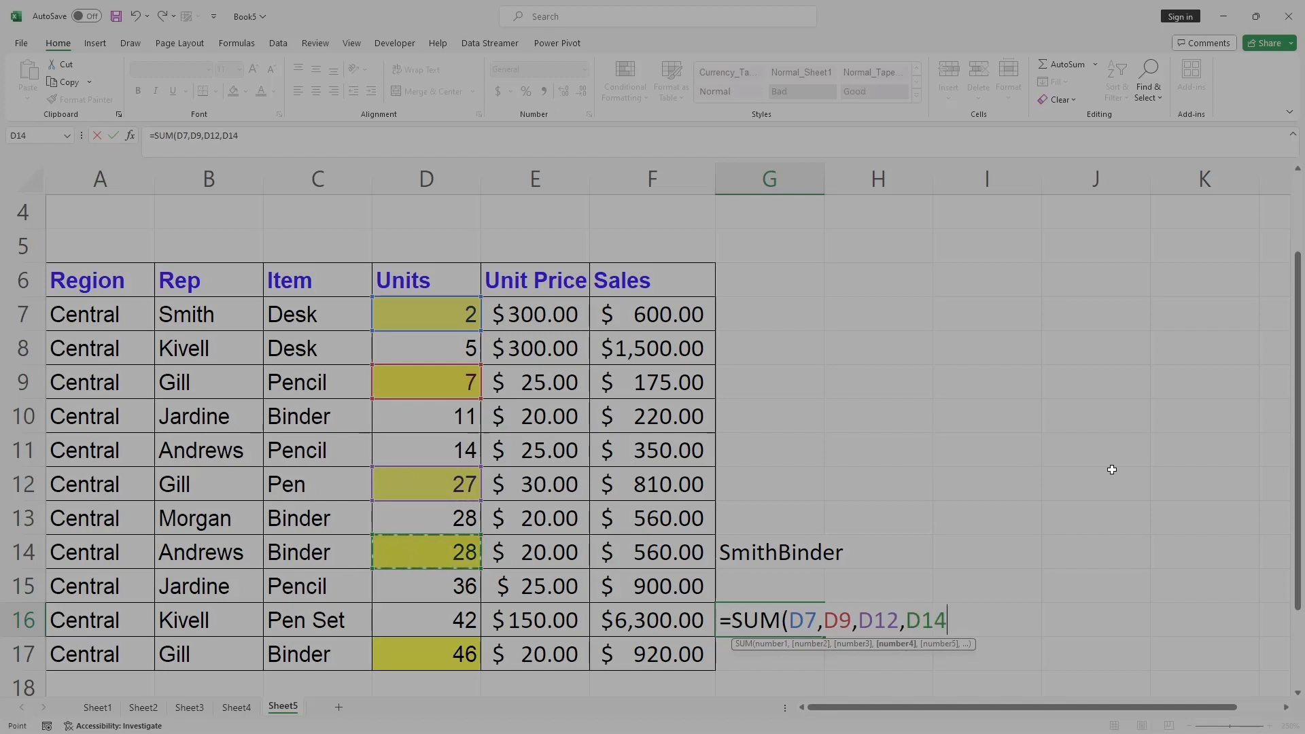
type(",")
left_click(468, 654)
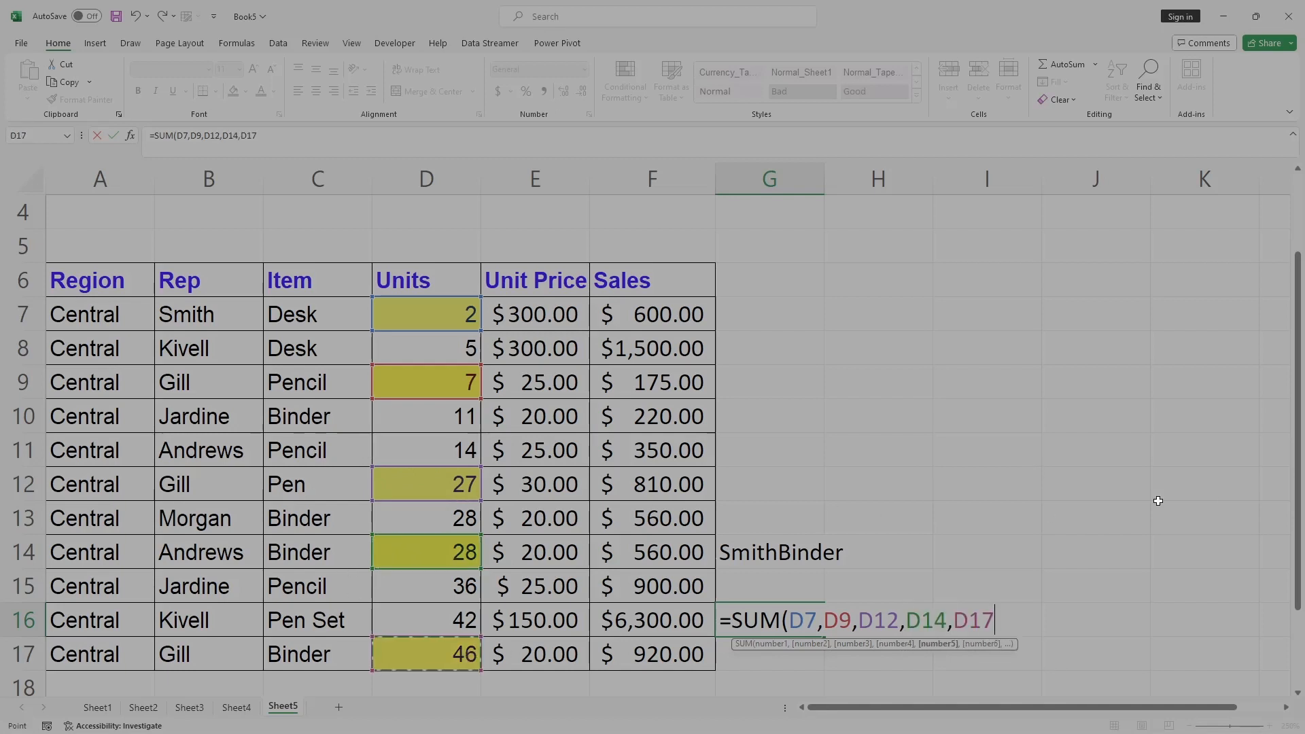
type(",")
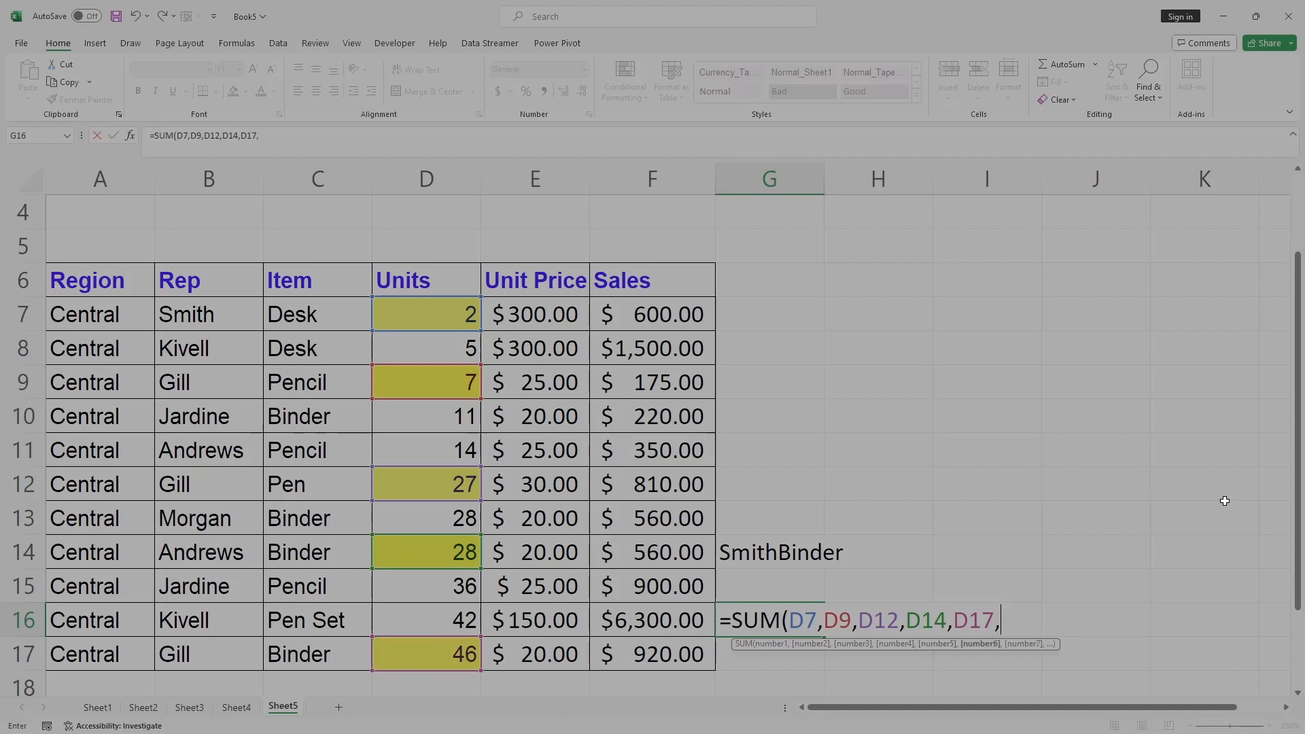
key("BackSpace")
type(")")
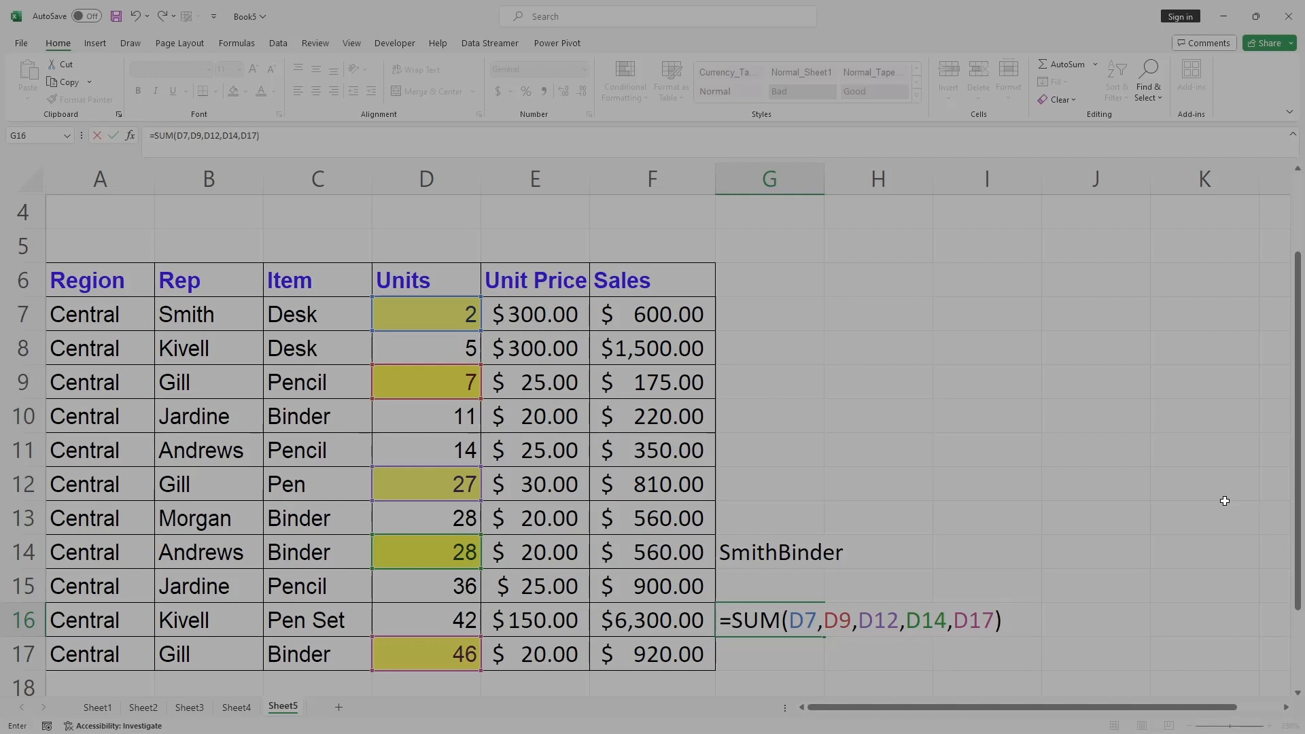
key("Return")
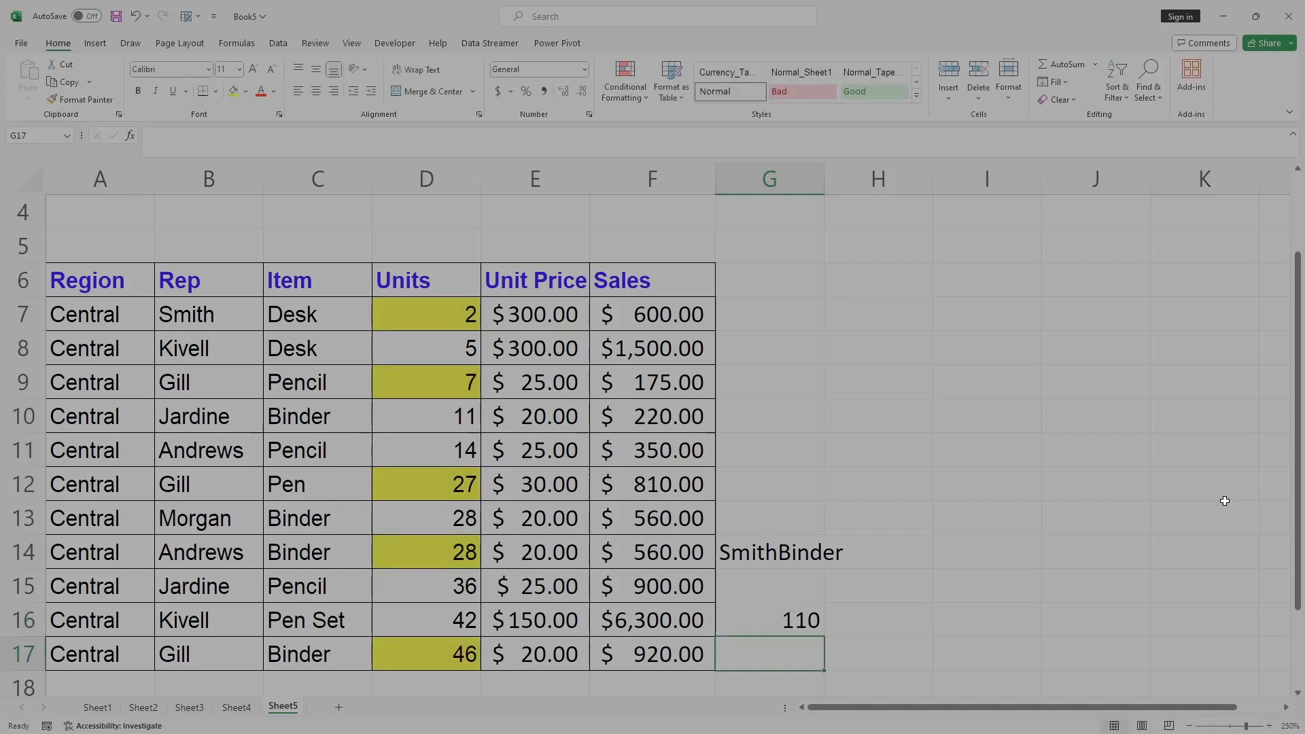
Review the yellow Units cells used in the sum, selecting D9, D12 and D14 together.
scroll(1186, 488, "down", 2)
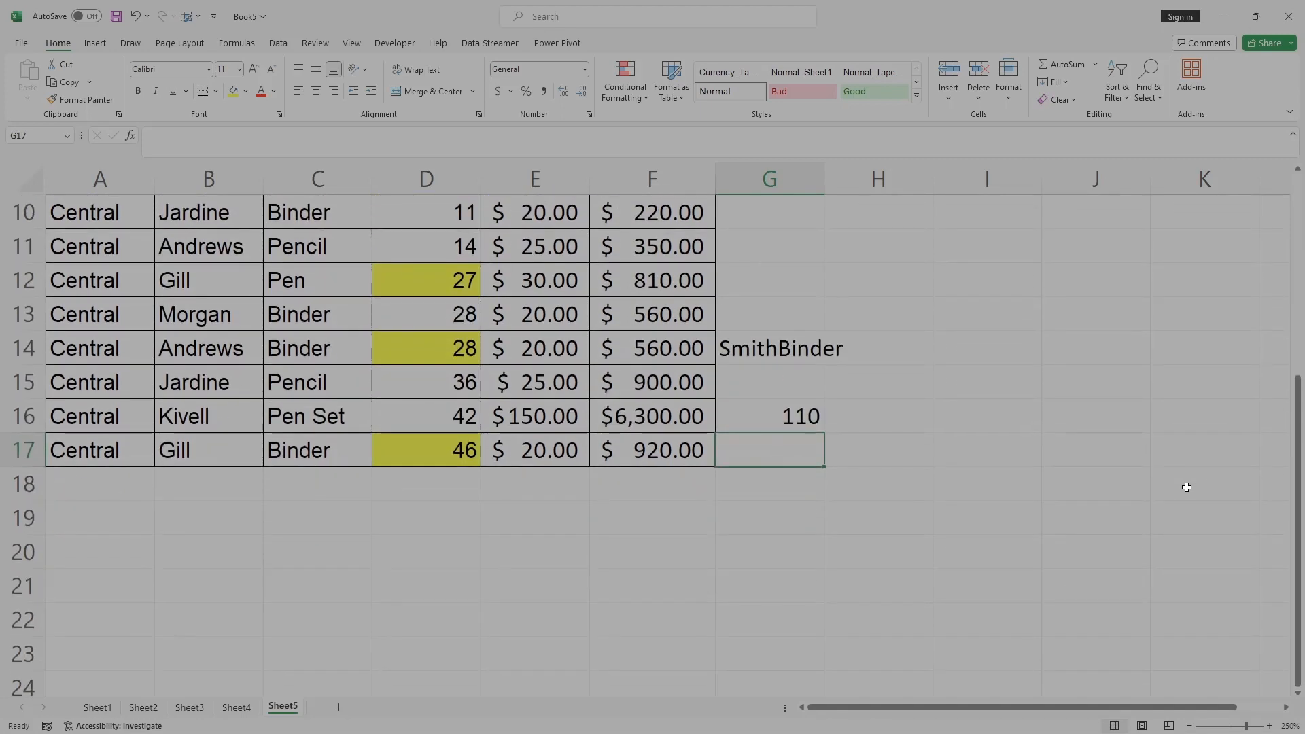
scroll(1186, 487, "up", 1)
scroll(1186, 487, "up", 1)
left_click(432, 320)
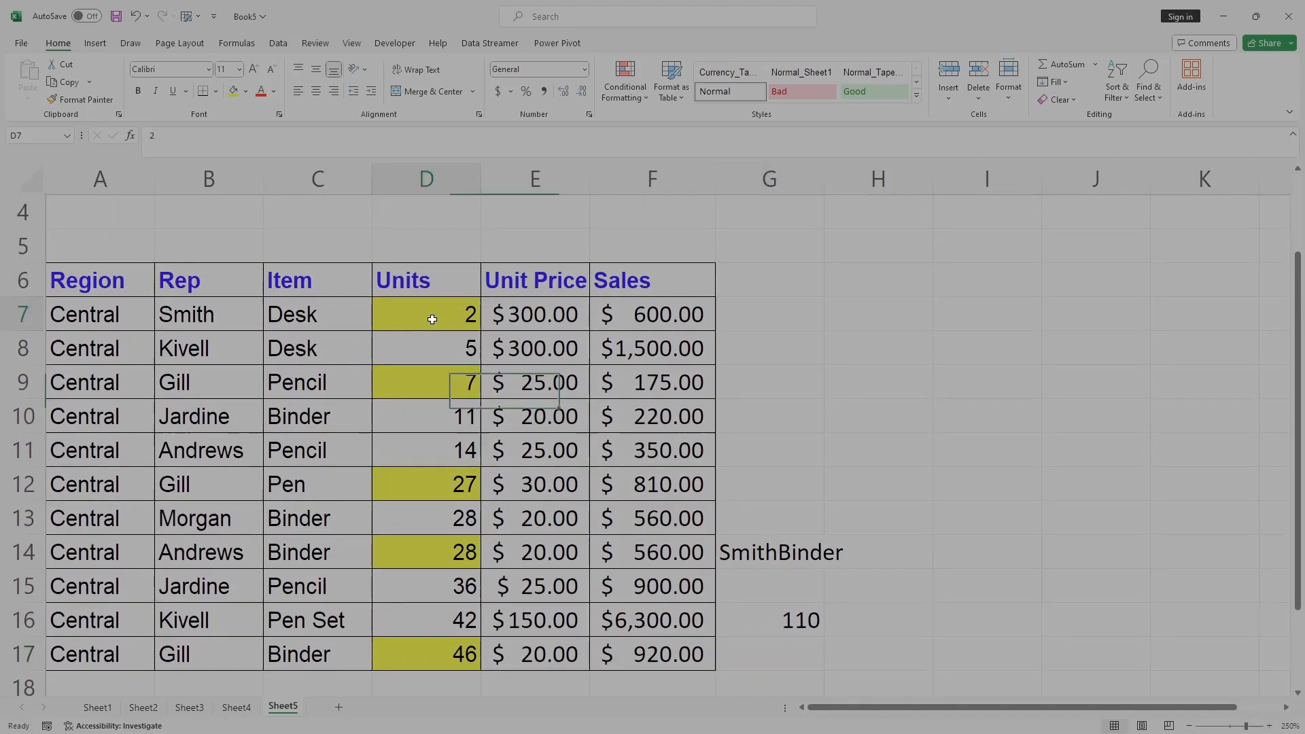
left_click(437, 382)
left_click(446, 480, "ctrl")
left_click(456, 559, "ctrl")
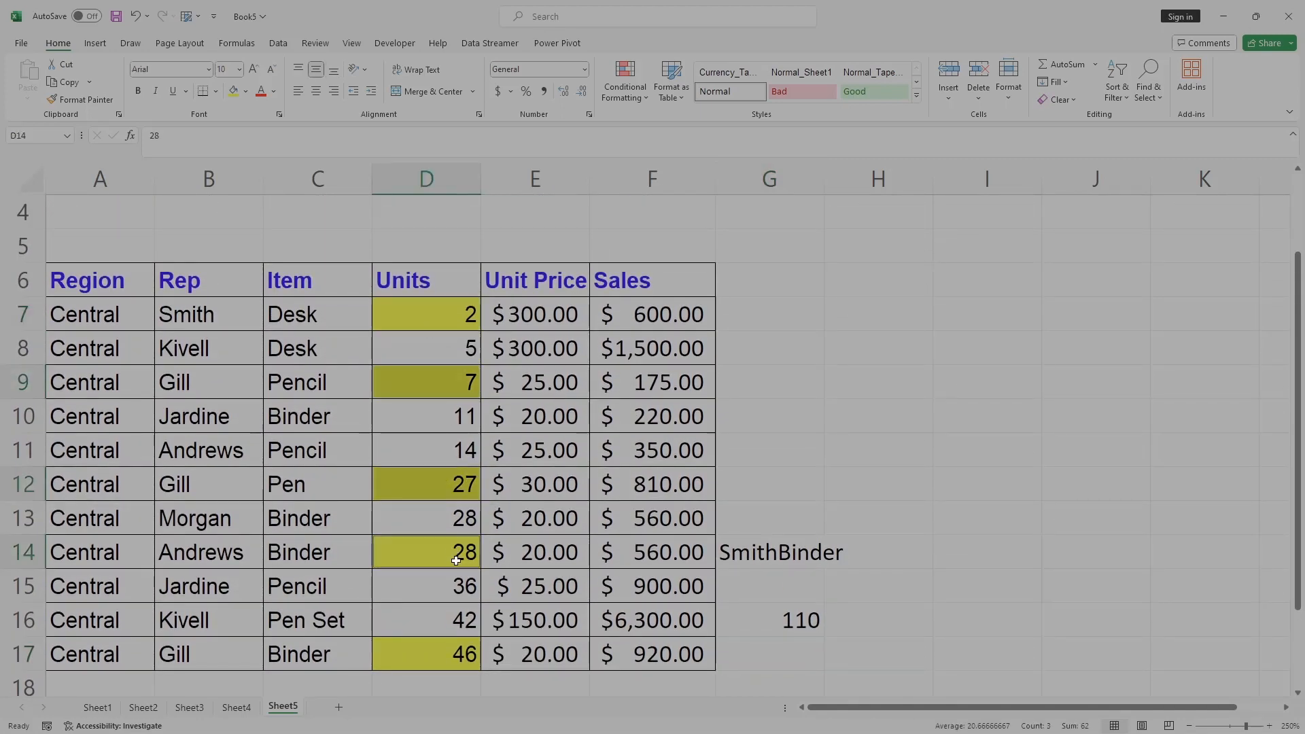
scroll(476, 568, "down", 2)
left_click(489, 570)
Select the whole contiguous Units range D7:D17 to examine it as one adjacent block.
scroll(495, 582, "up", 2)
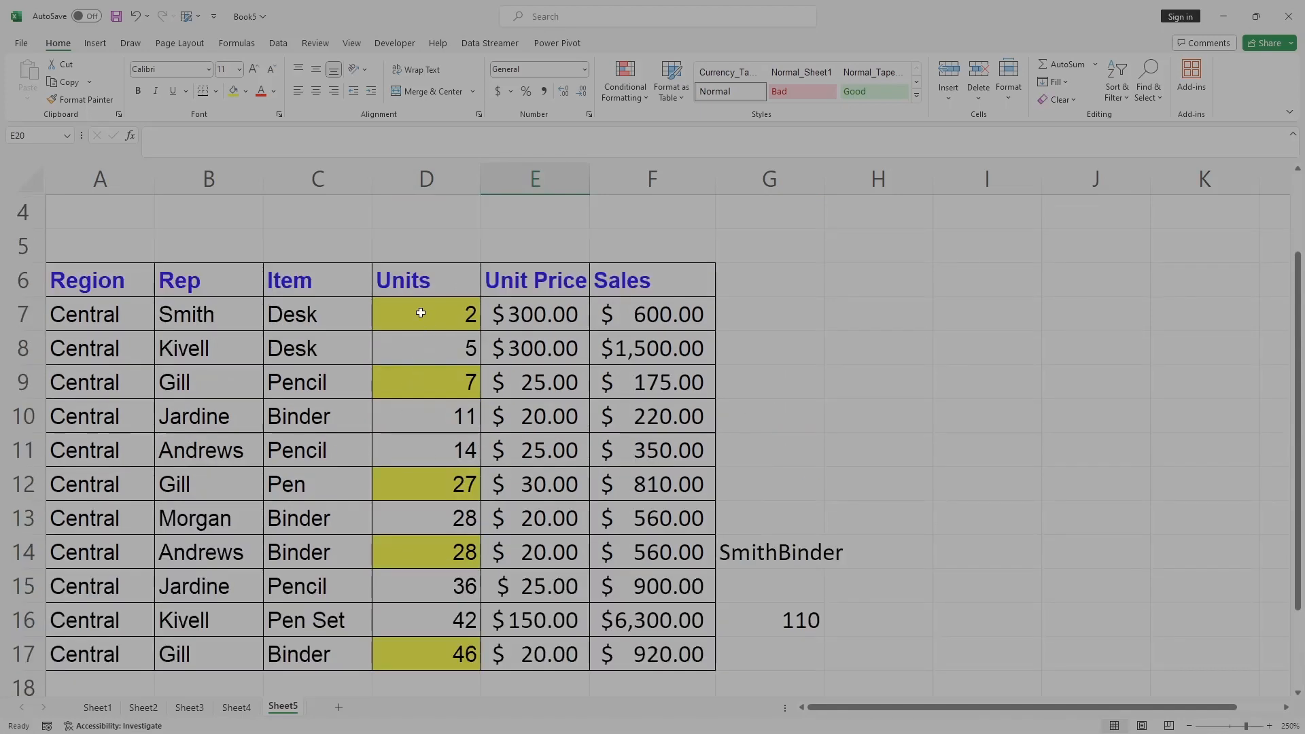
left_click_drag(421, 312, 437, 651)
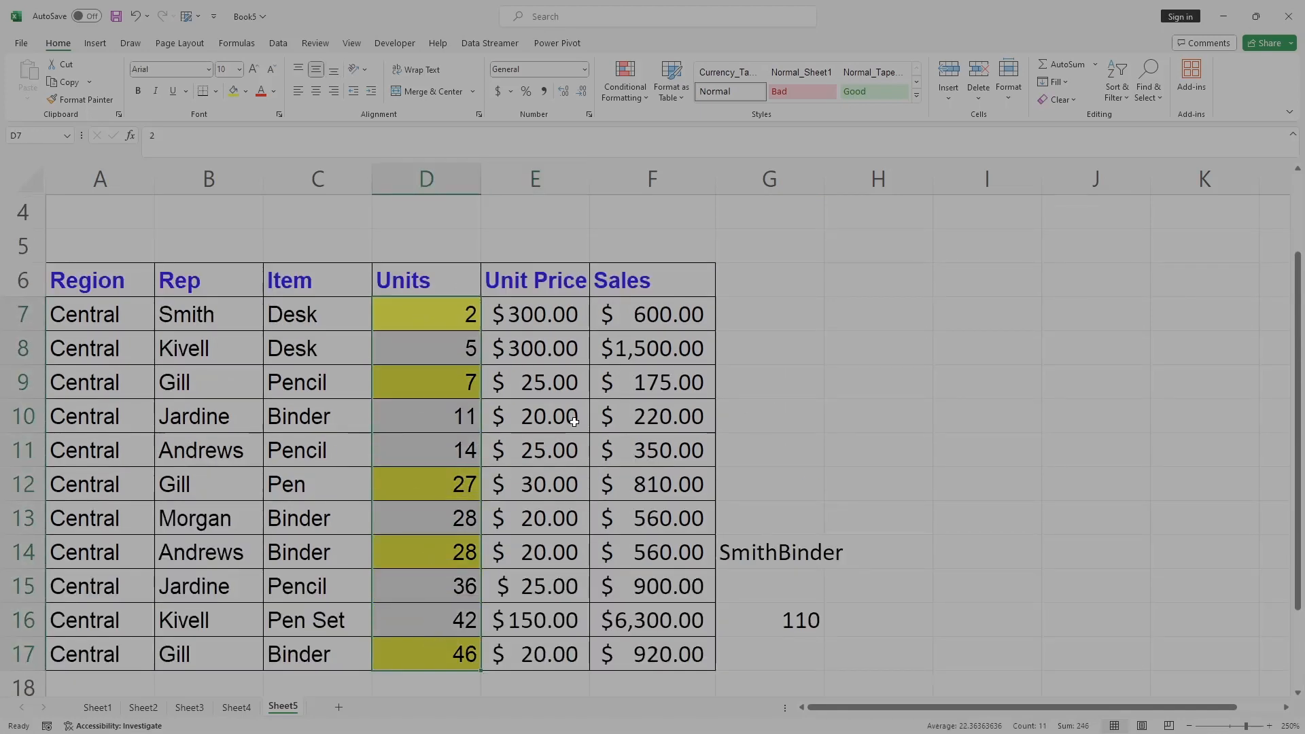
scroll(574, 421, "down", 2)
scroll(472, 374, "up", 1)
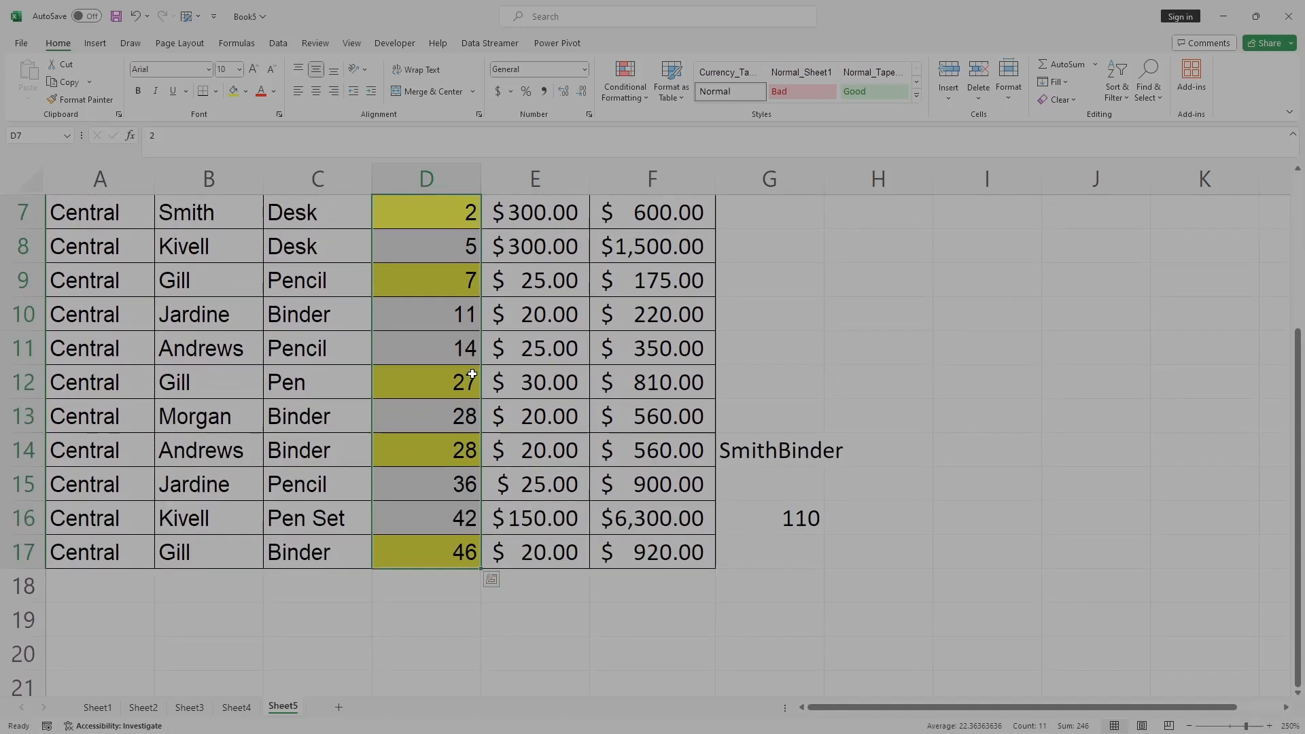
scroll(472, 375, "down", 1)
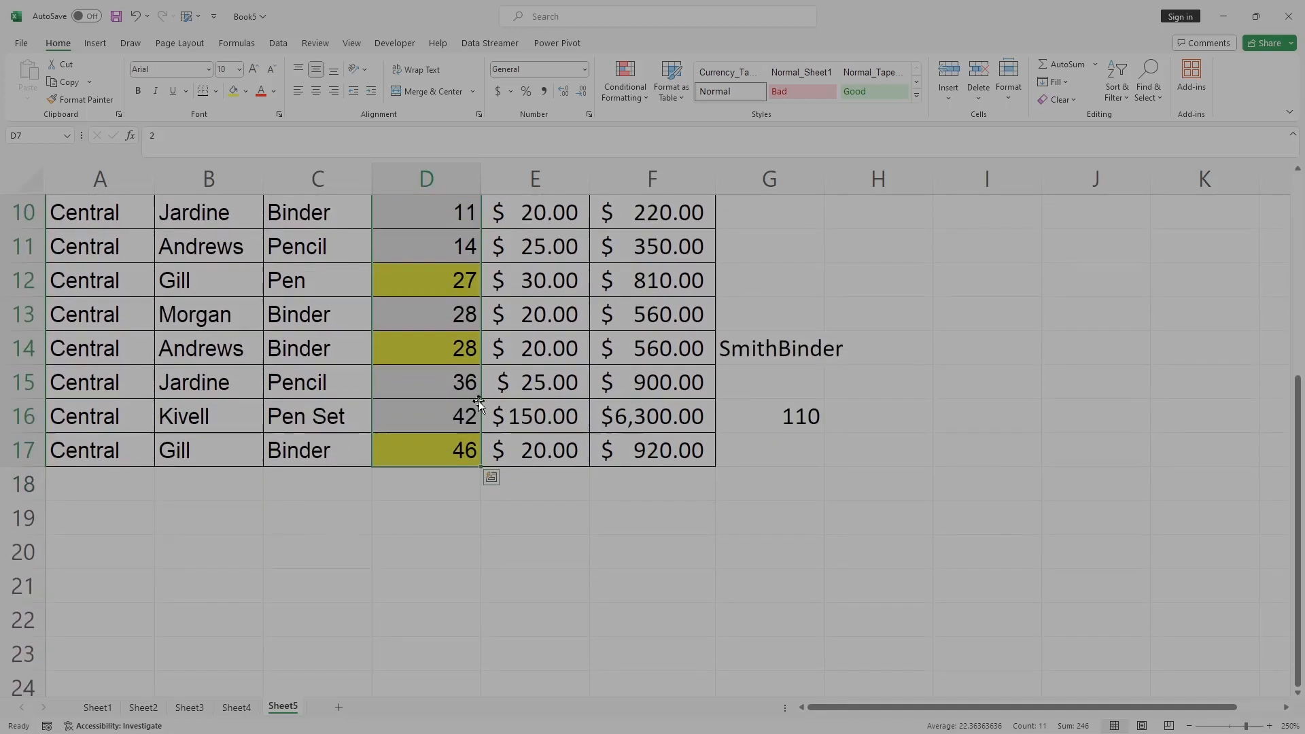
Enter the formula =SUM(D7:D17) in cell D19 to total the contiguous Units range.
left_click(423, 510)
type("=SUM(")
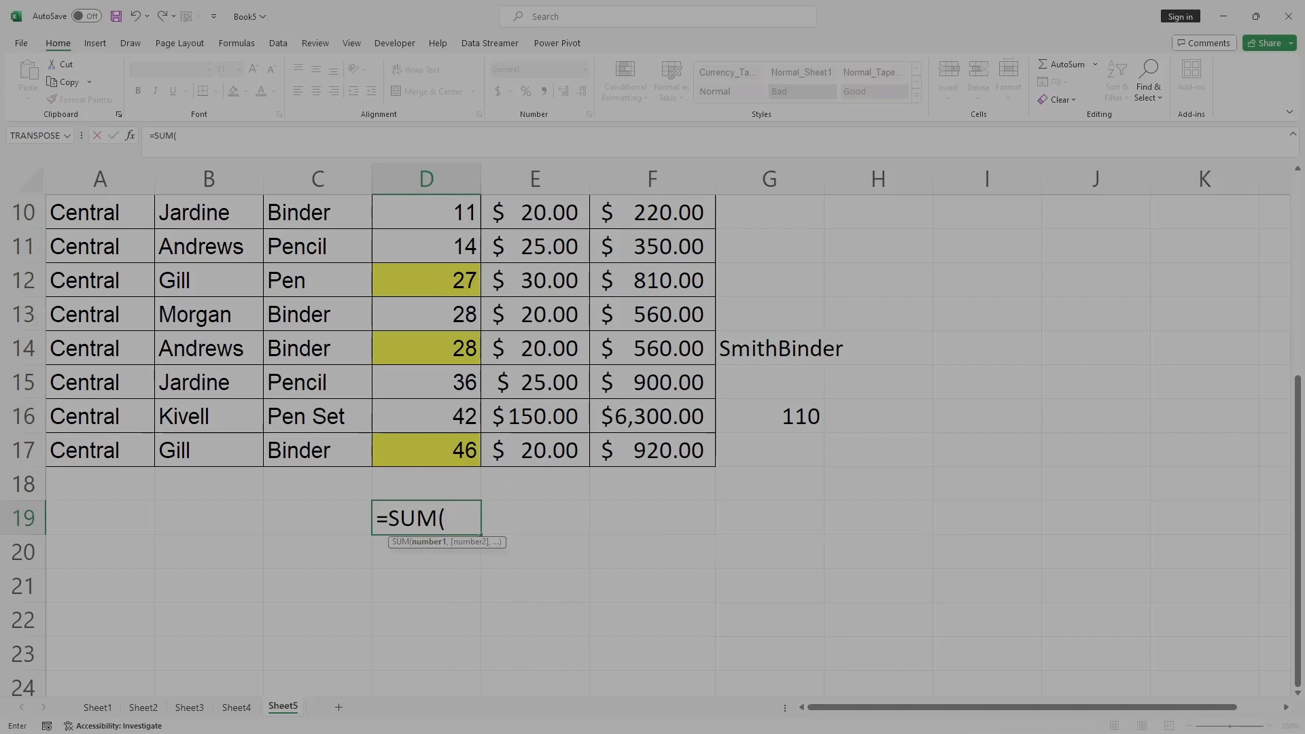
scroll(422, 510, "up", 3)
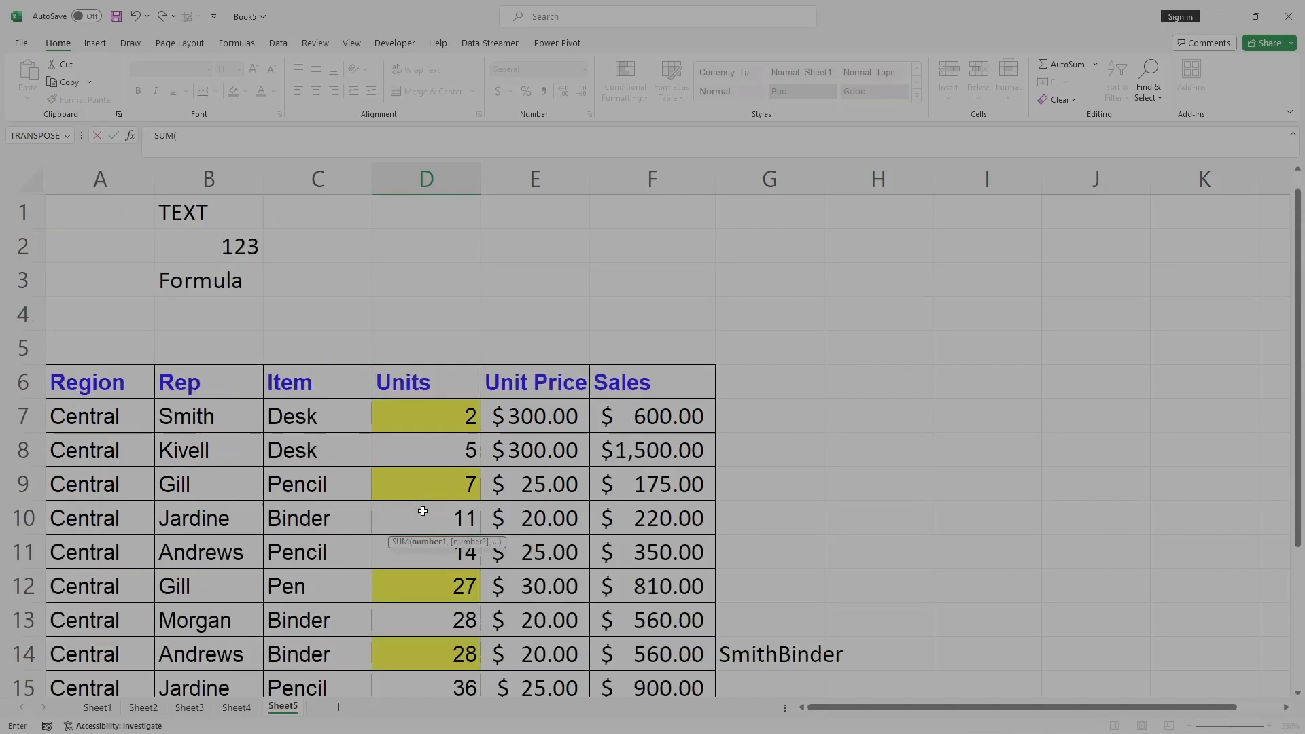
left_click(442, 419)
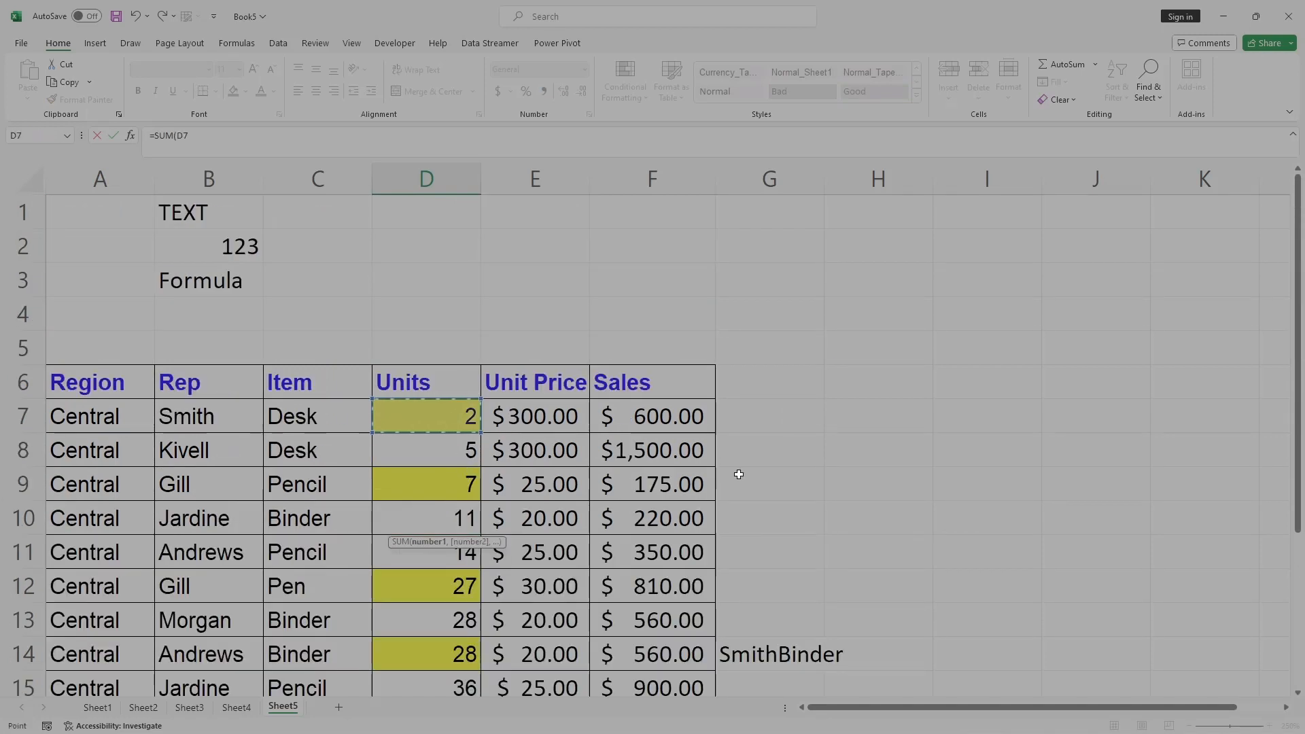
scroll(739, 474, "down", 4)
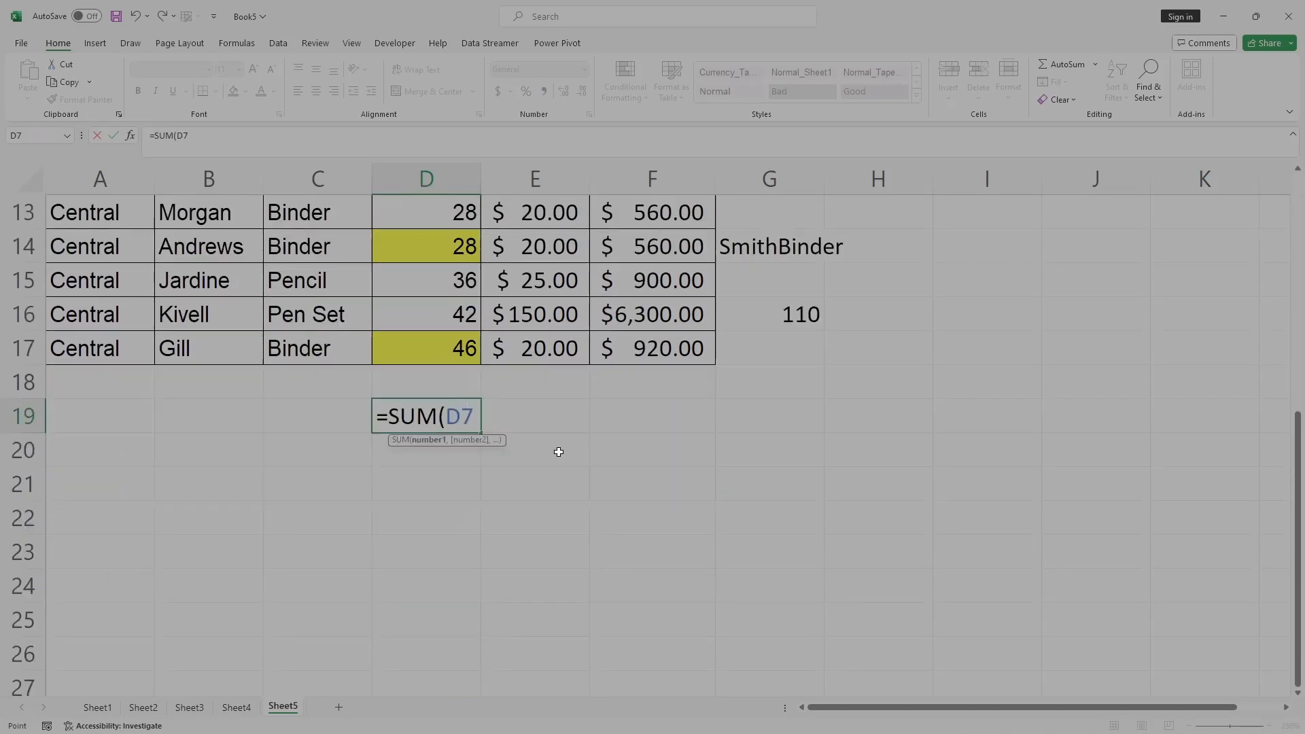
key("F8")
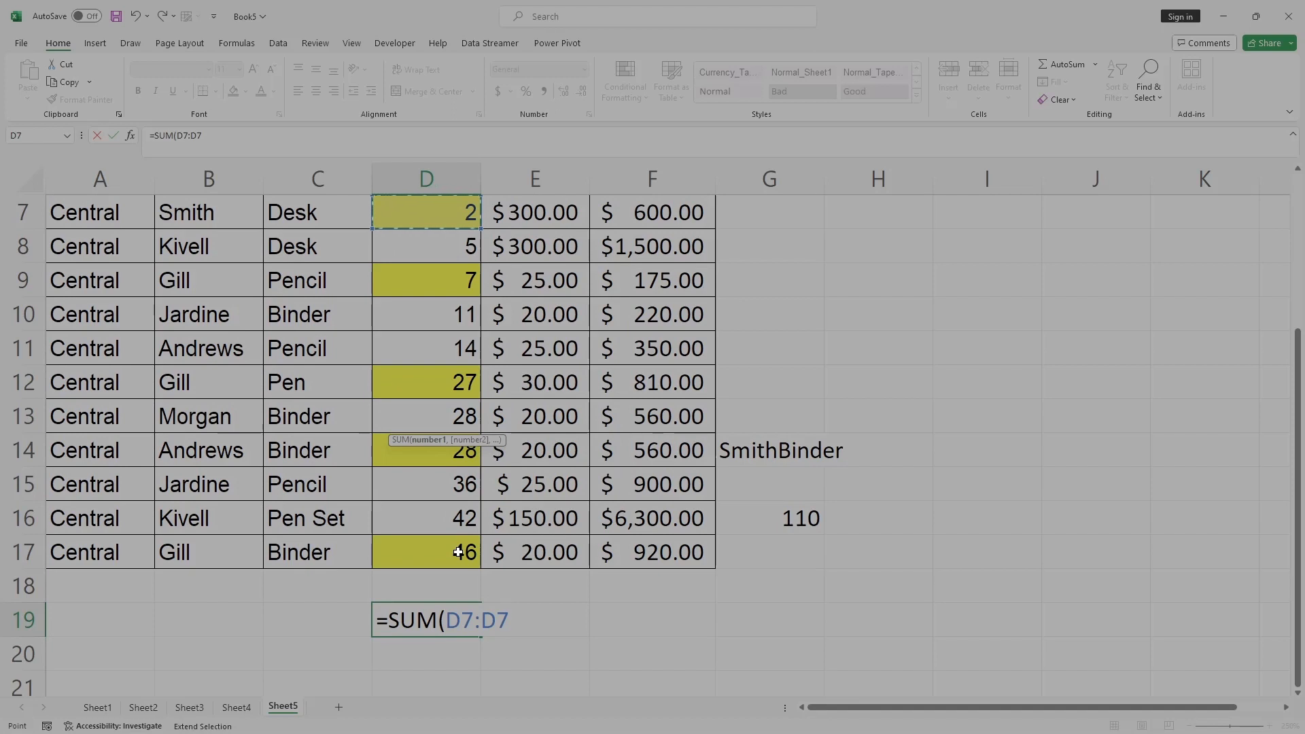
left_click(458, 552)
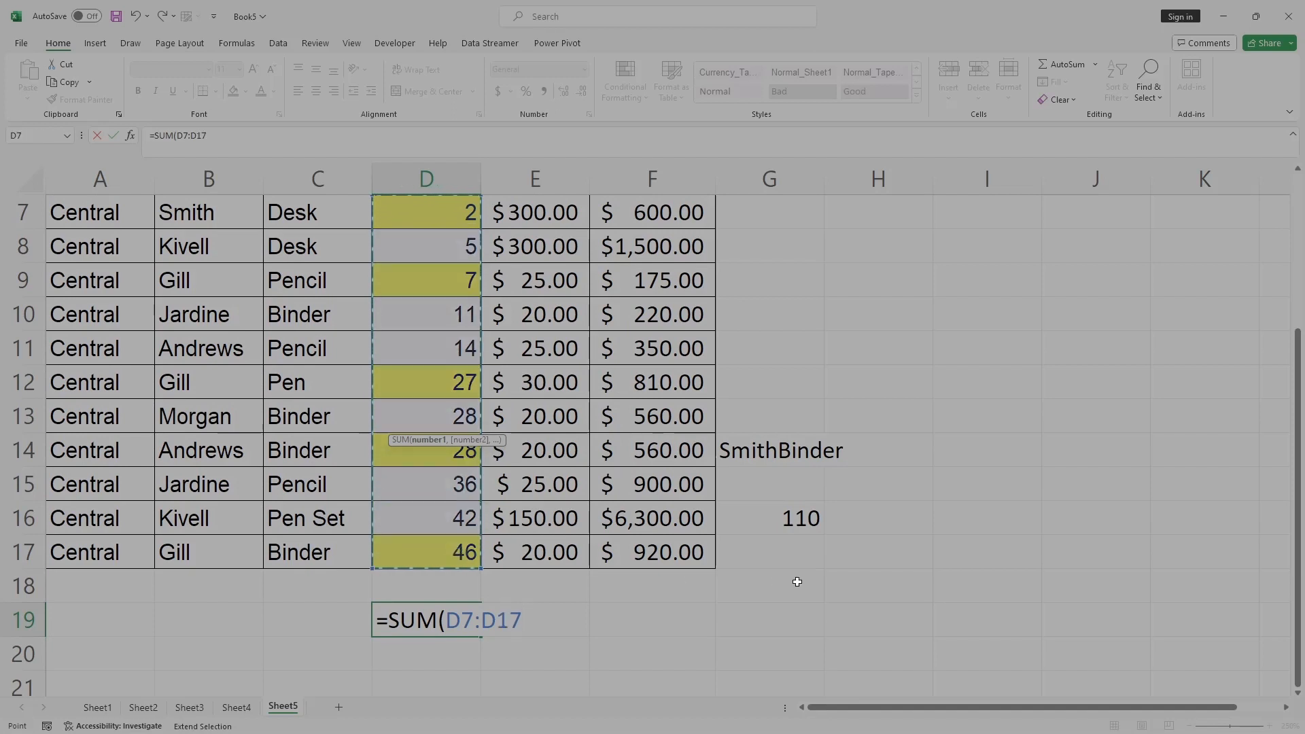
key("BackSpace")
key("BackSpace")
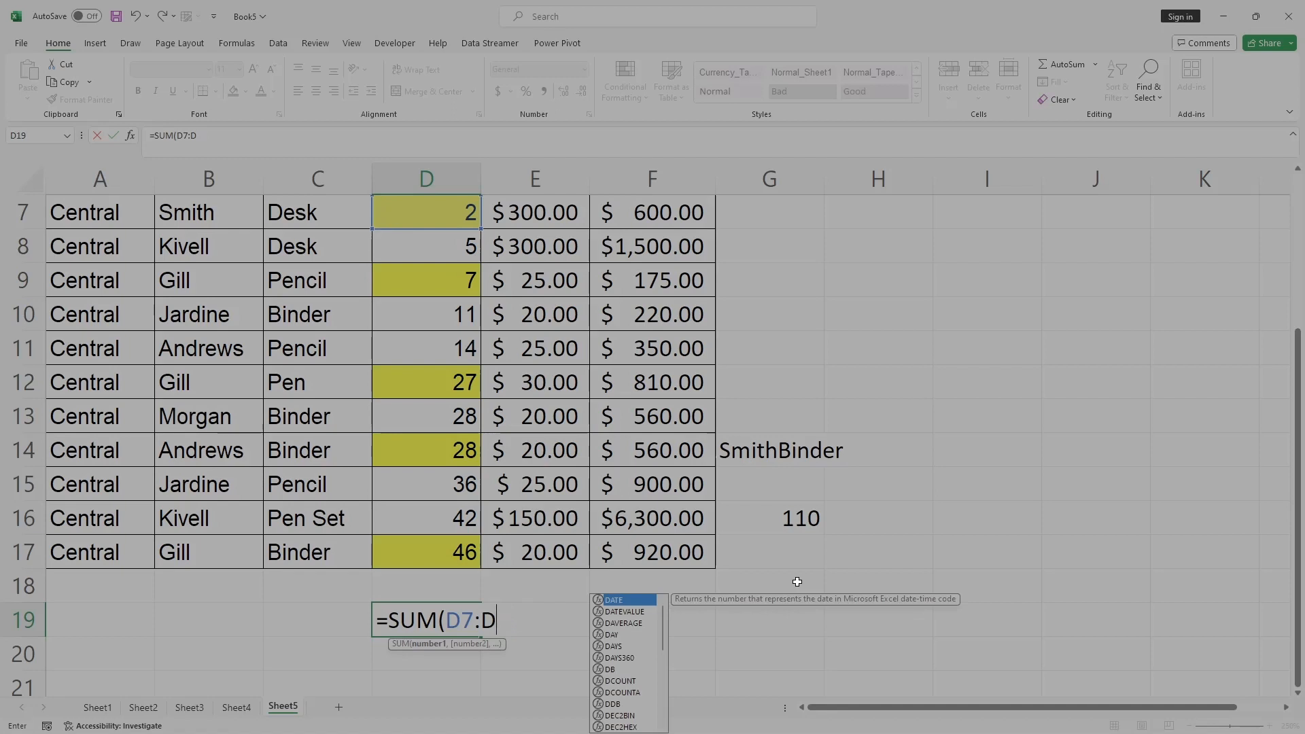
type("17)")
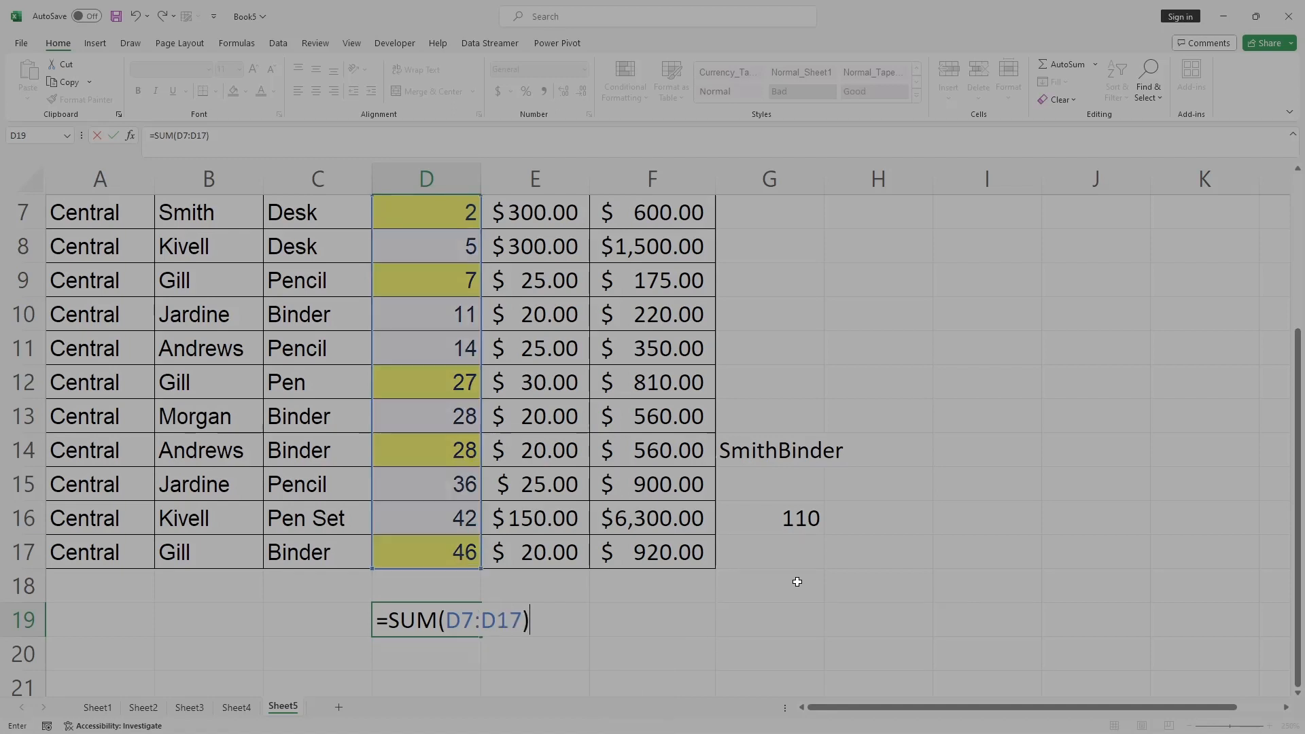
key("Return")
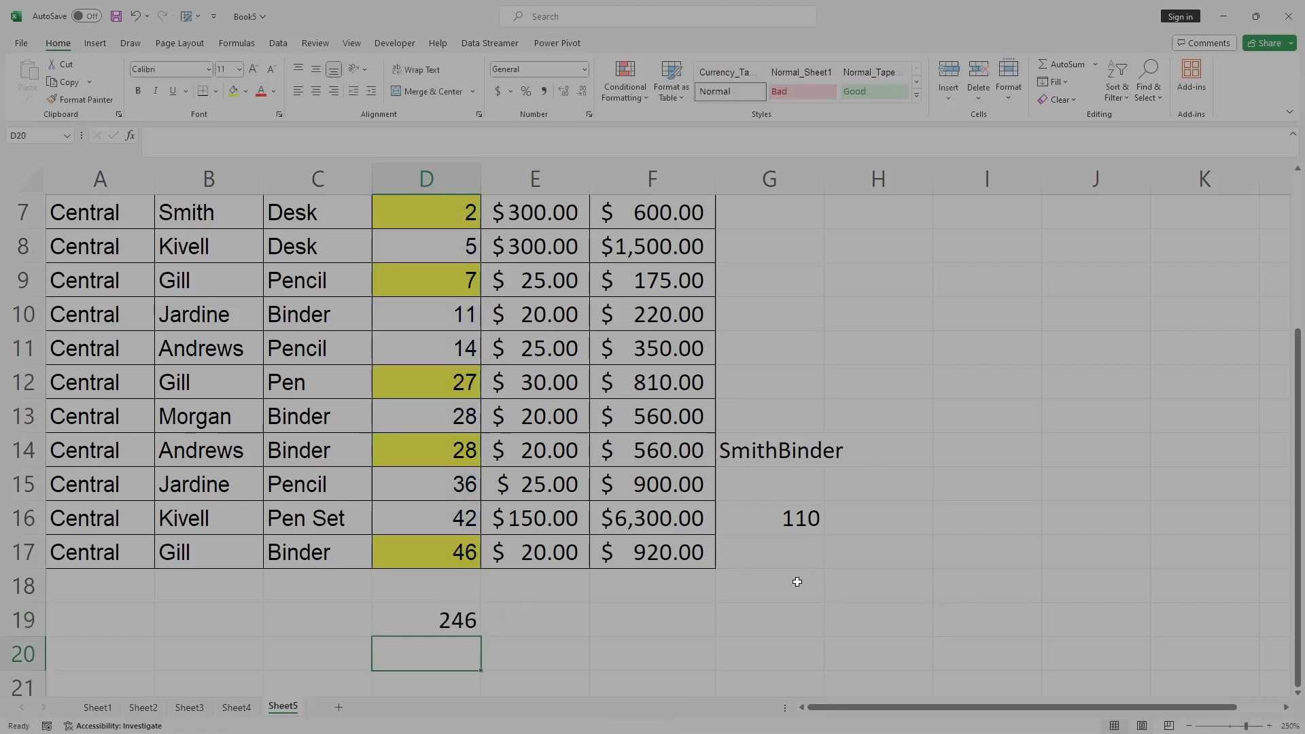
Compare the contiguous-range sum formula in D19 with the non-adjacent sum formula in G16.
key("Up")
scroll(517, 544, "up", 1)
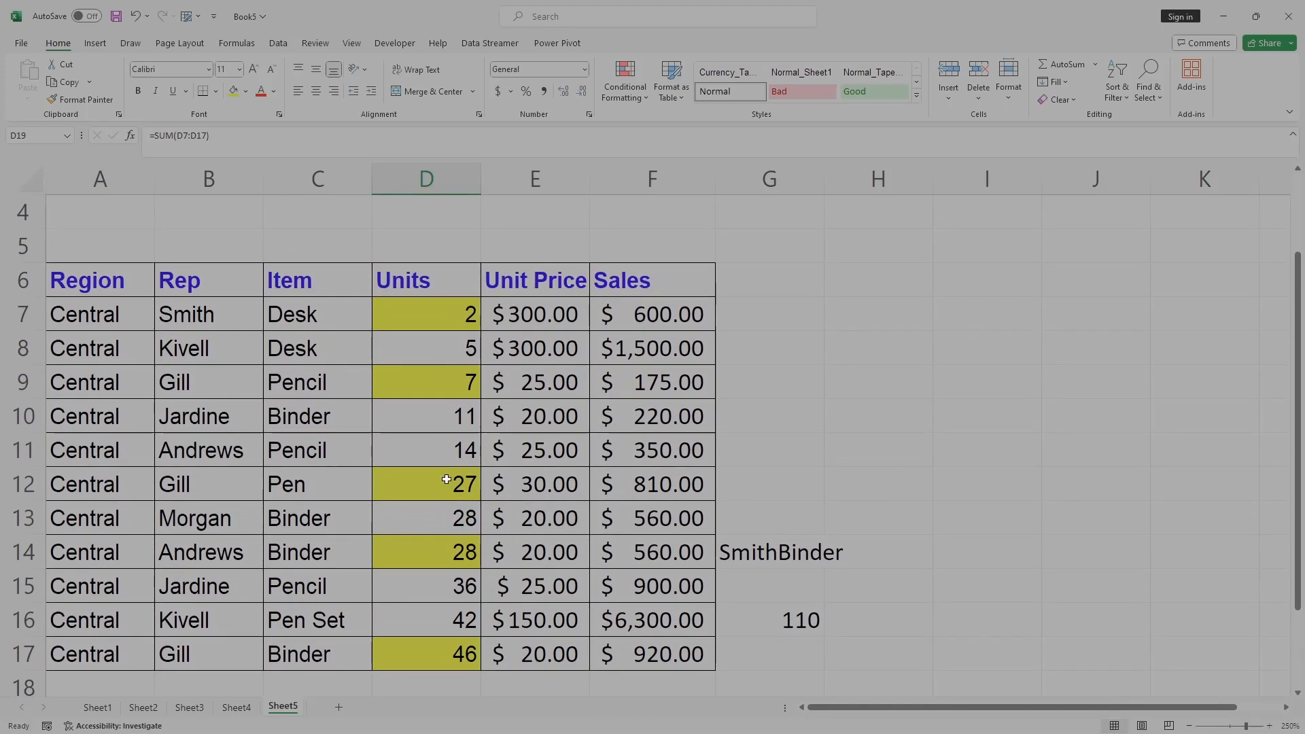
scroll(450, 578, "down", 2)
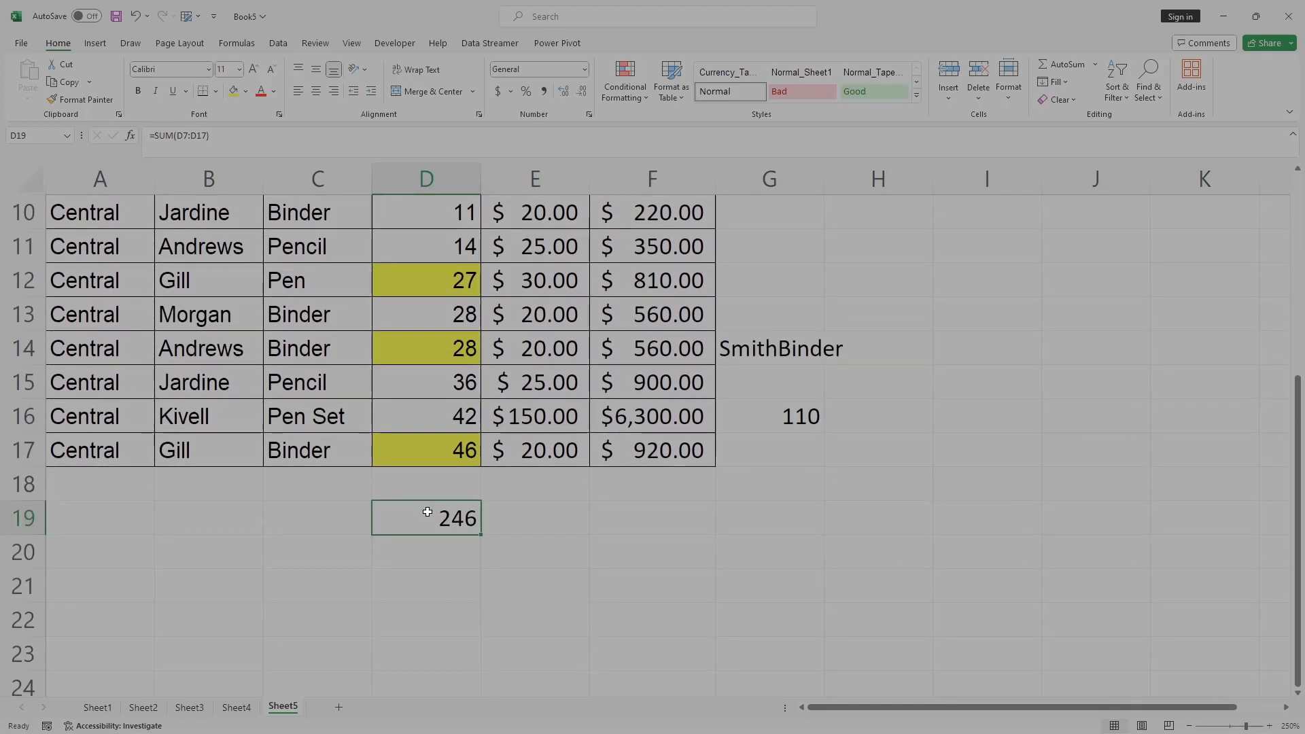
left_click(798, 416)
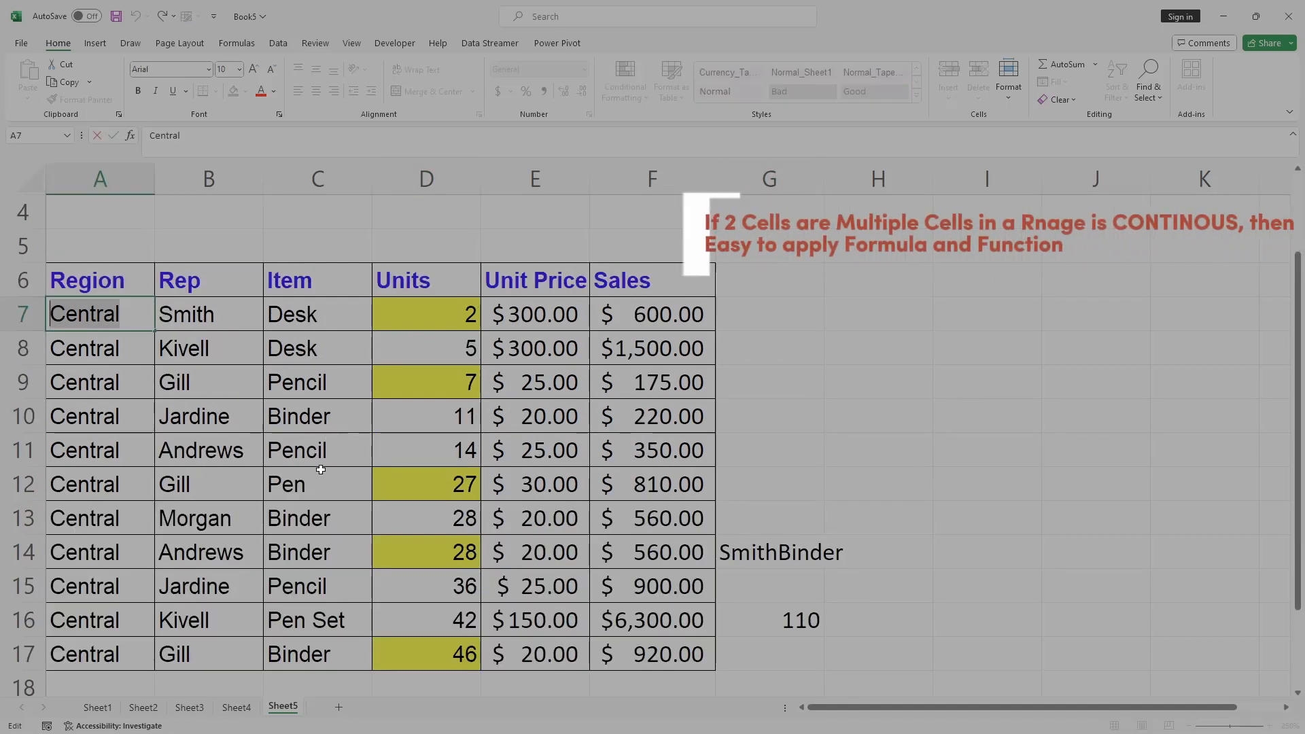
double_click(131, 316)
left_click_drag(120, 314, 50, 314)
key("Escape")
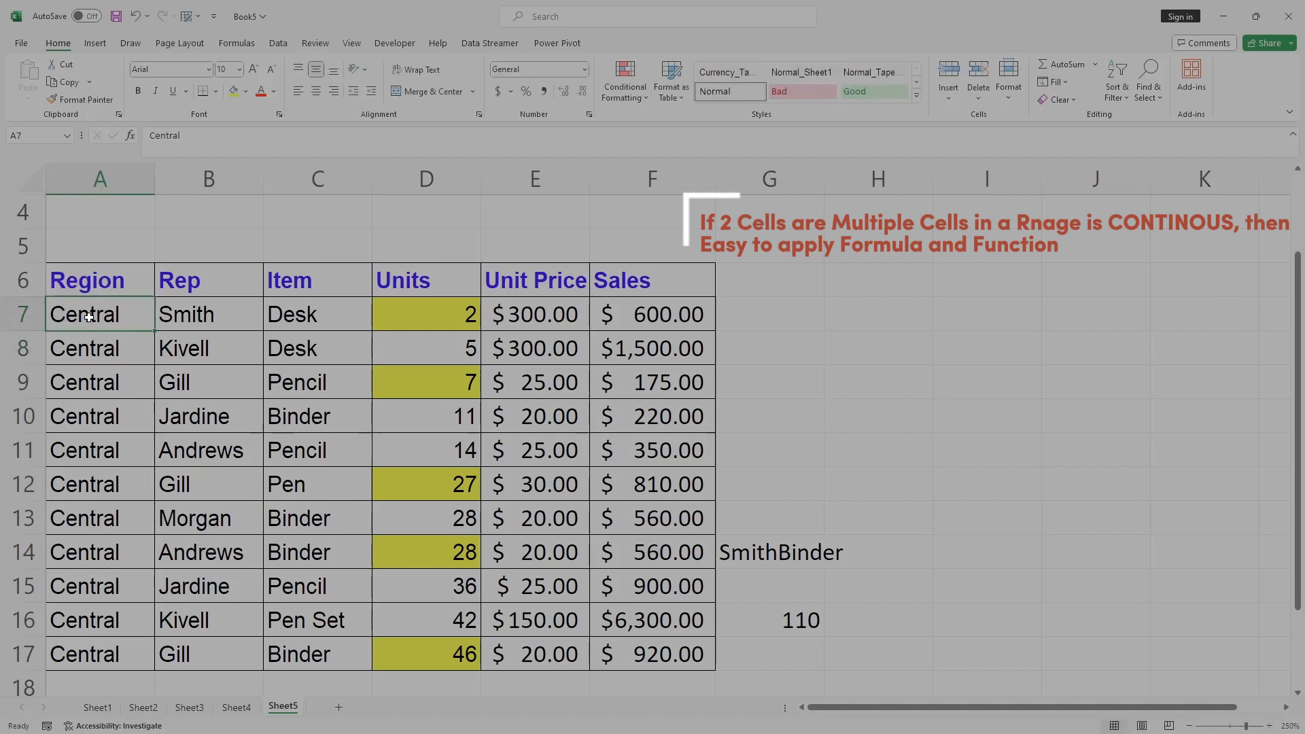
Replace the Region entry in cell A7 with East.
key("Delete")
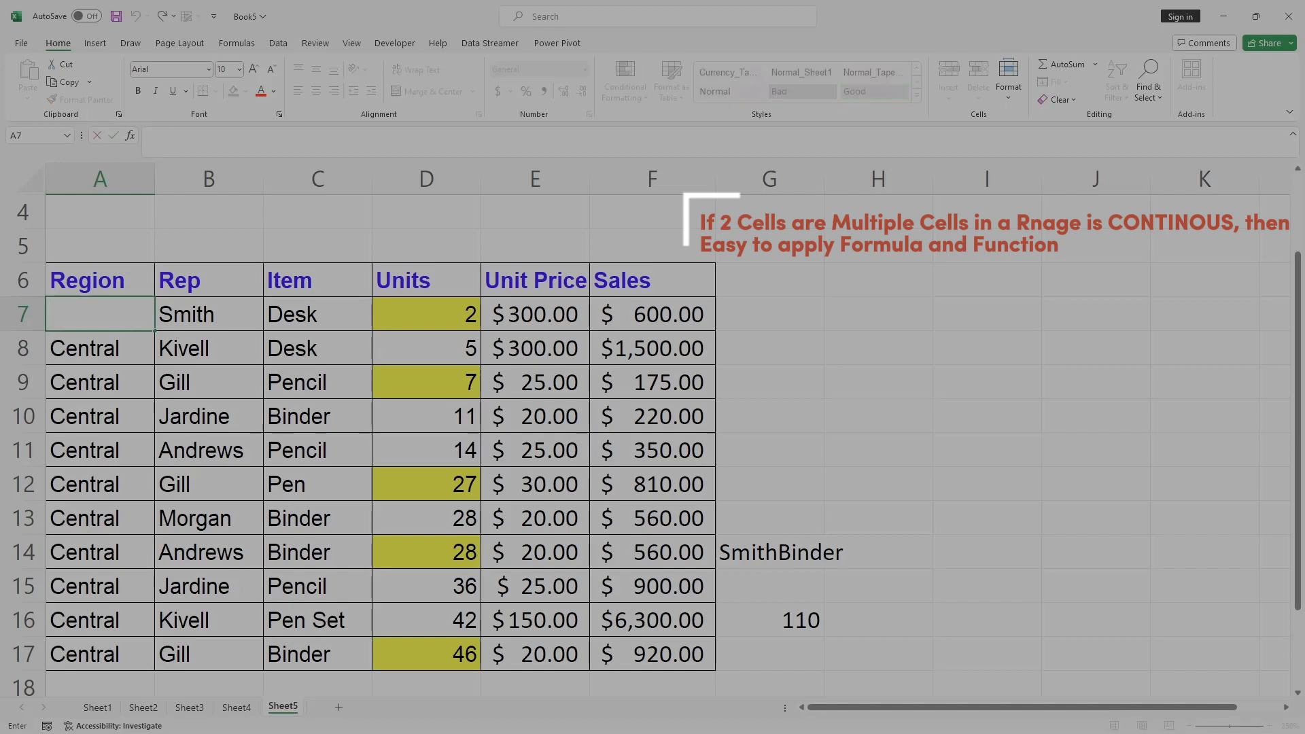
type("EAST")
key("BackSpace")
key("BackSpace")
key("BackSpace")
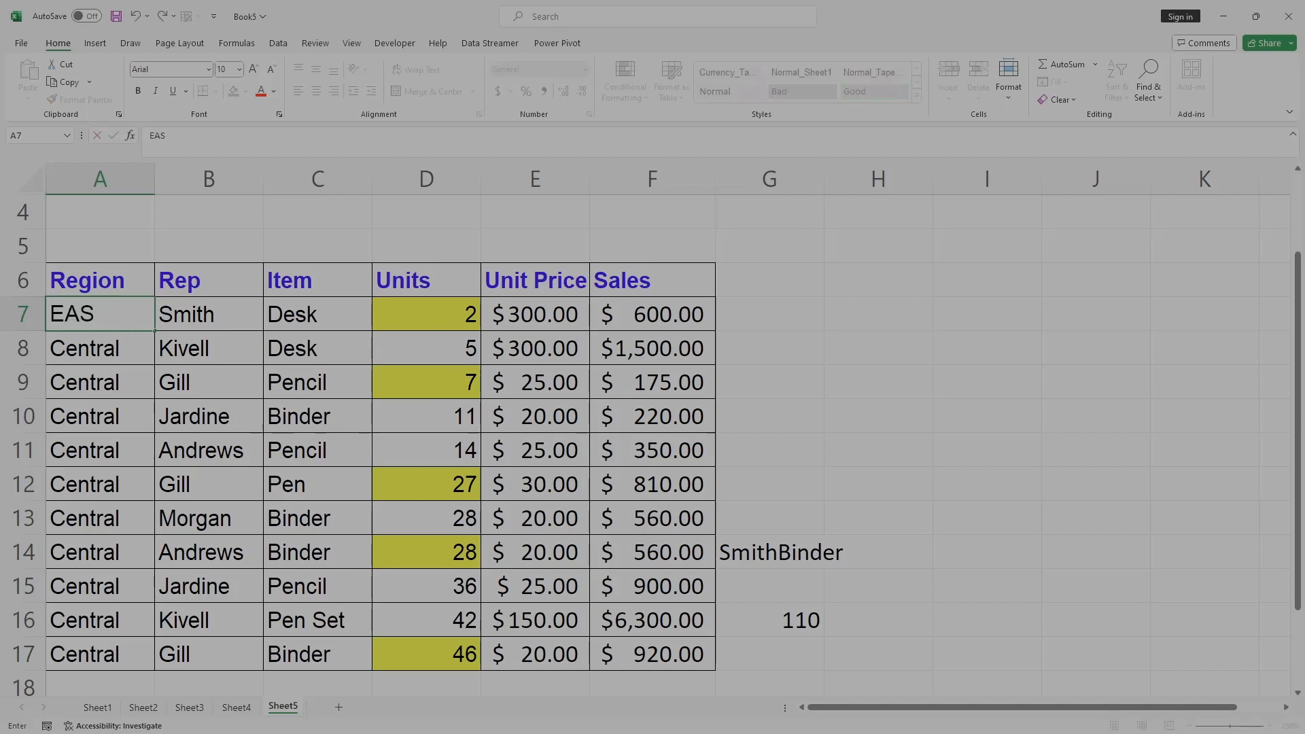
type("ast")
left_click(91, 352)
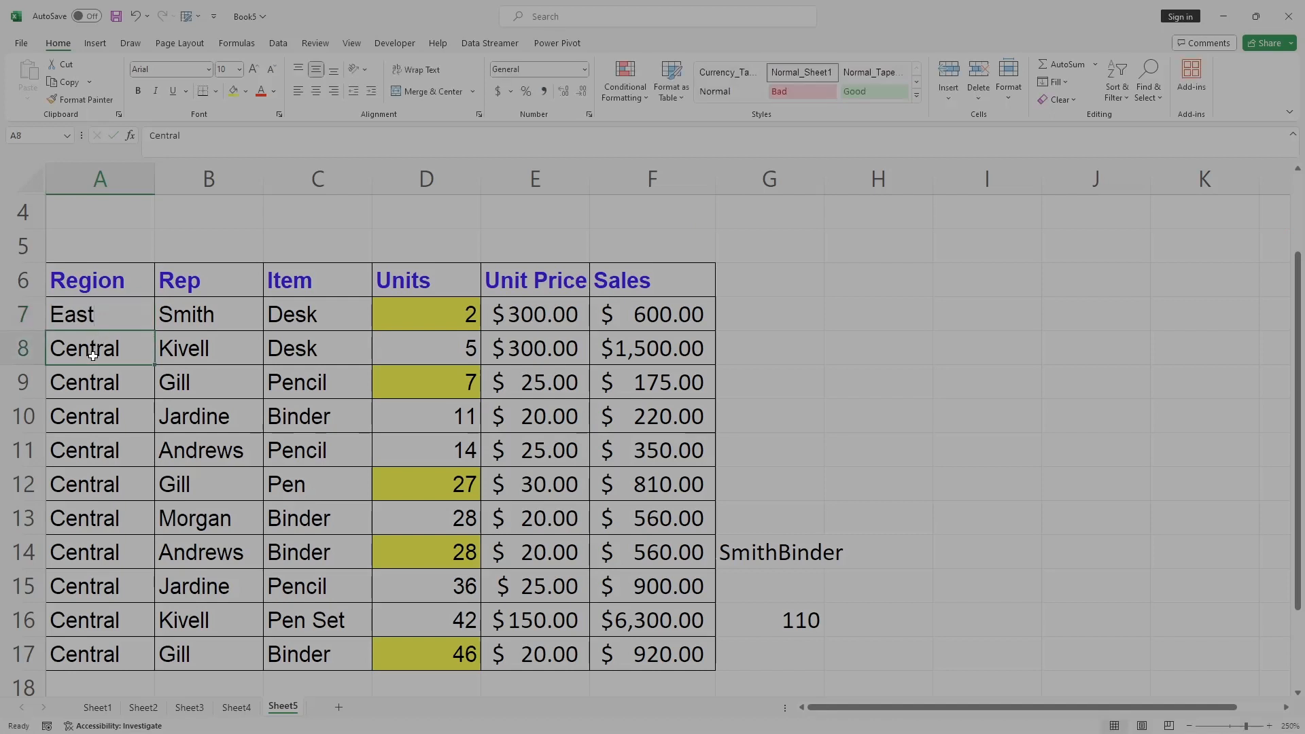
left_click(111, 312)
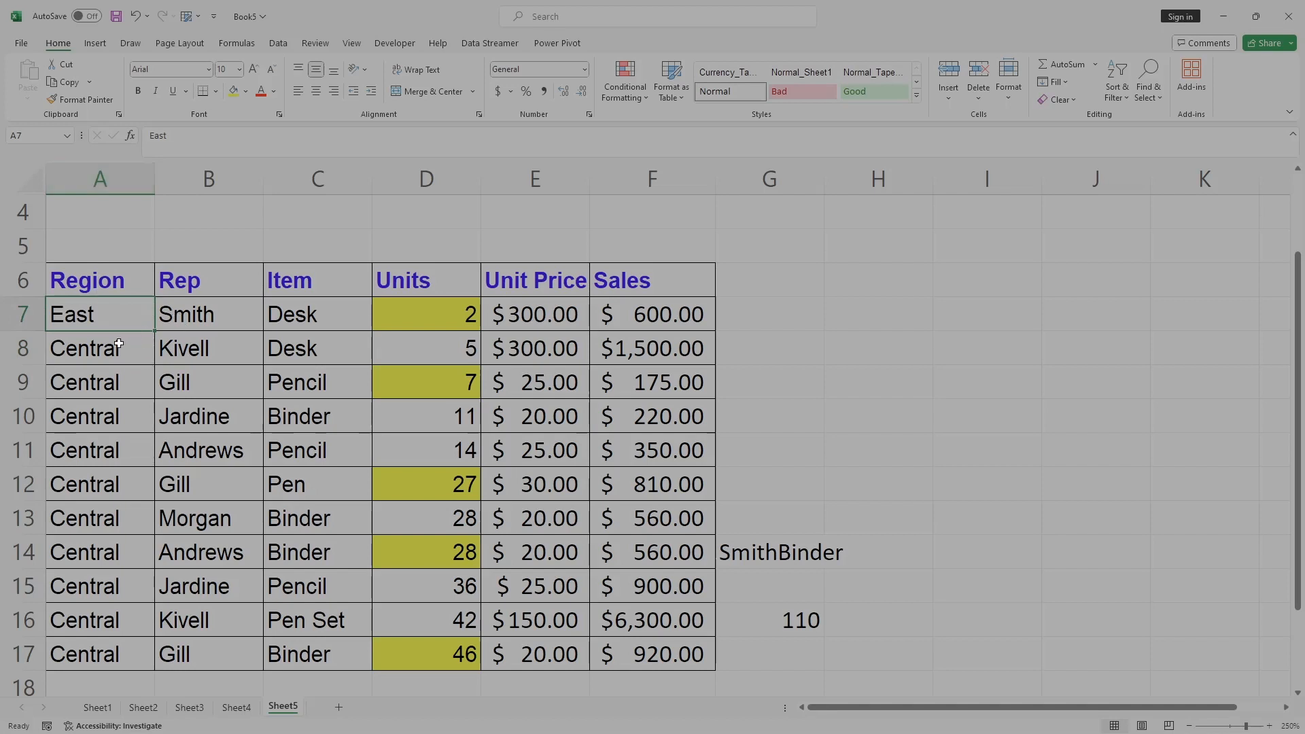
Clear the Region, Rep and Item entries in the range A8:C9.
left_click_drag(80, 347, 294, 367)
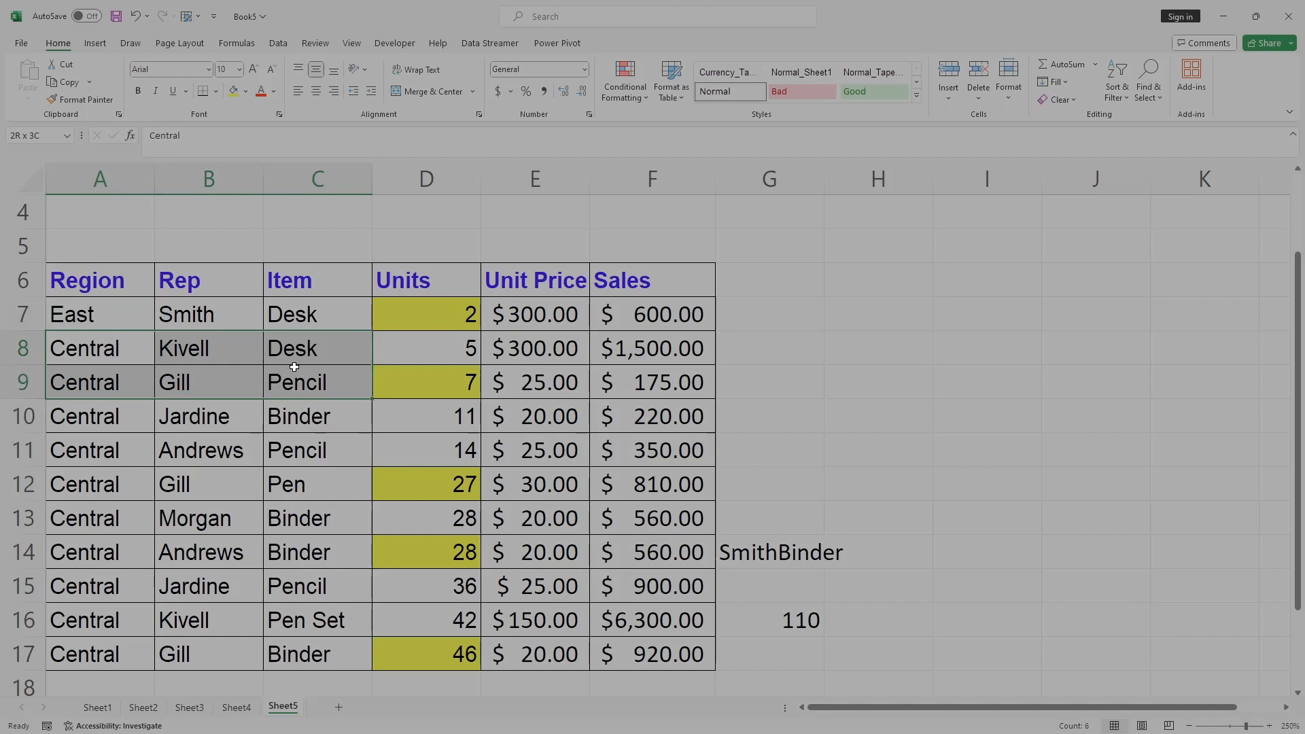
left_click(102, 347)
left_click_drag(102, 347, 294, 379)
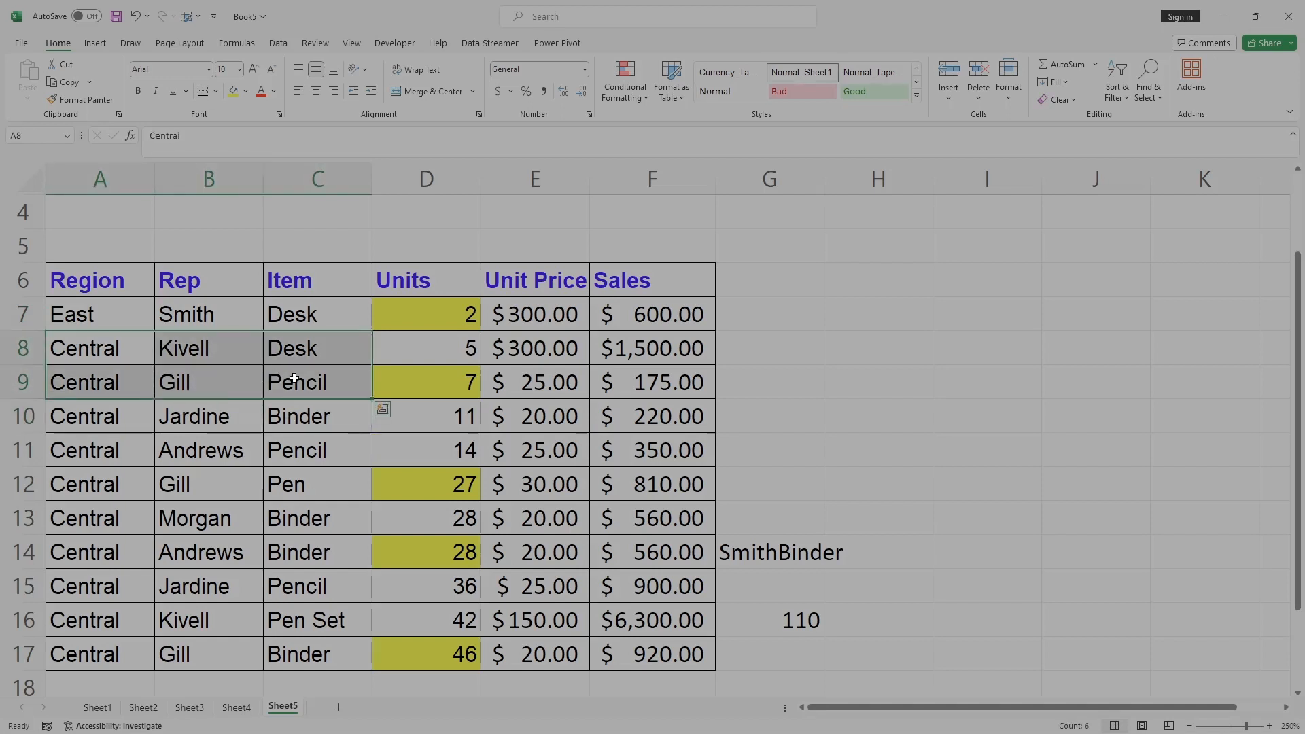
key("Delete")
Enter East as the Region in cell A8 and West in cell A9.
left_click(89, 350)
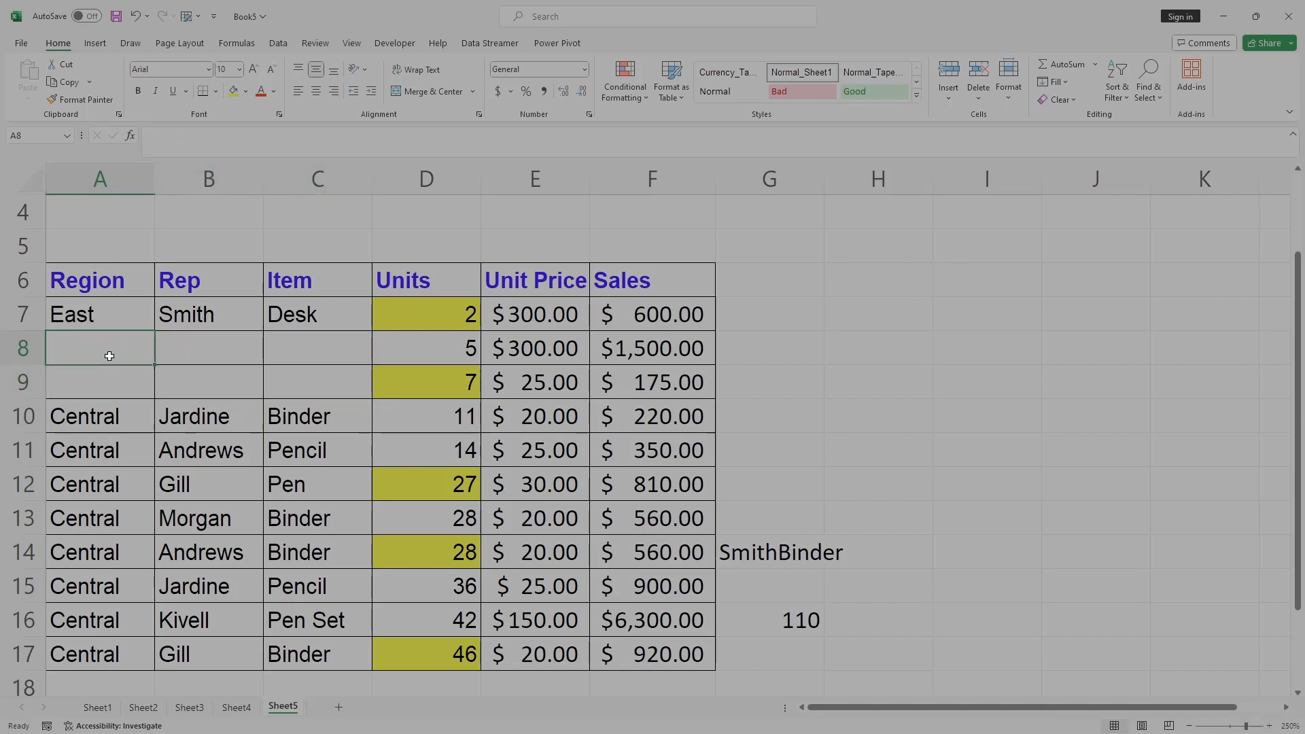
type("East")
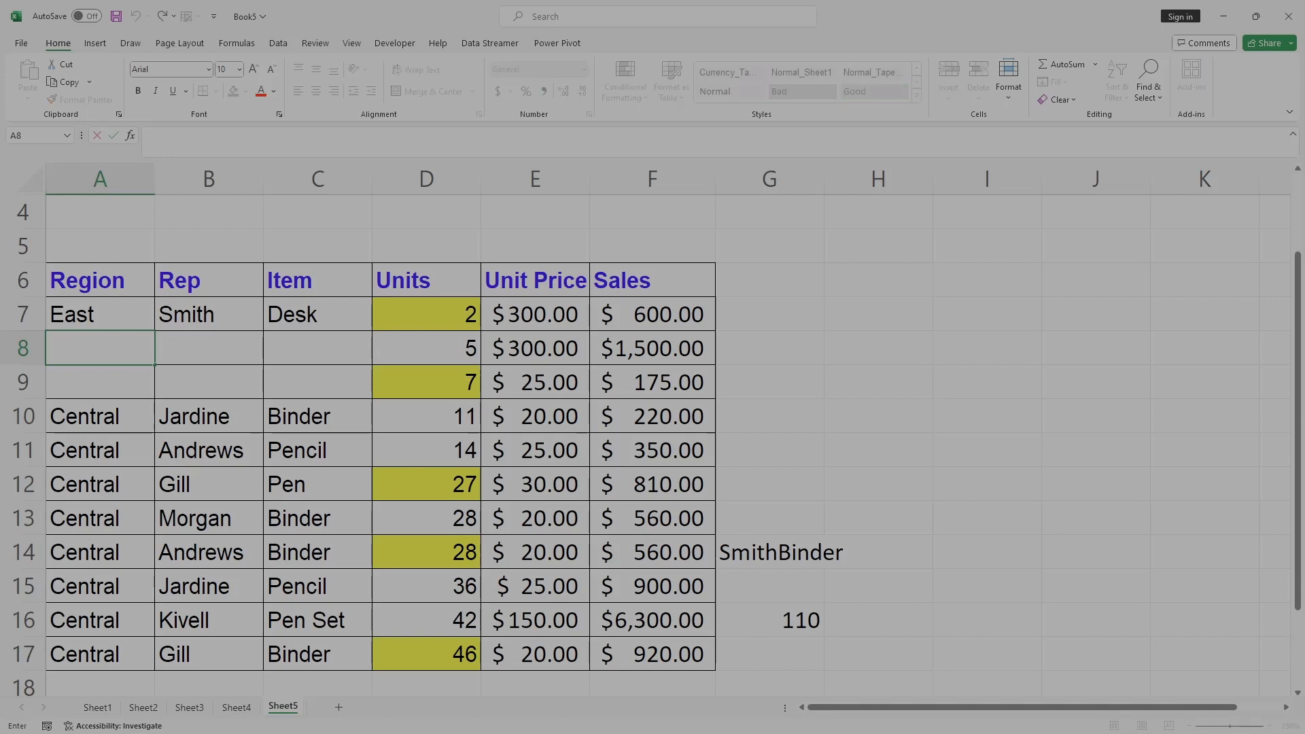
left_click(70, 375)
type("E")
key("BackSpace")
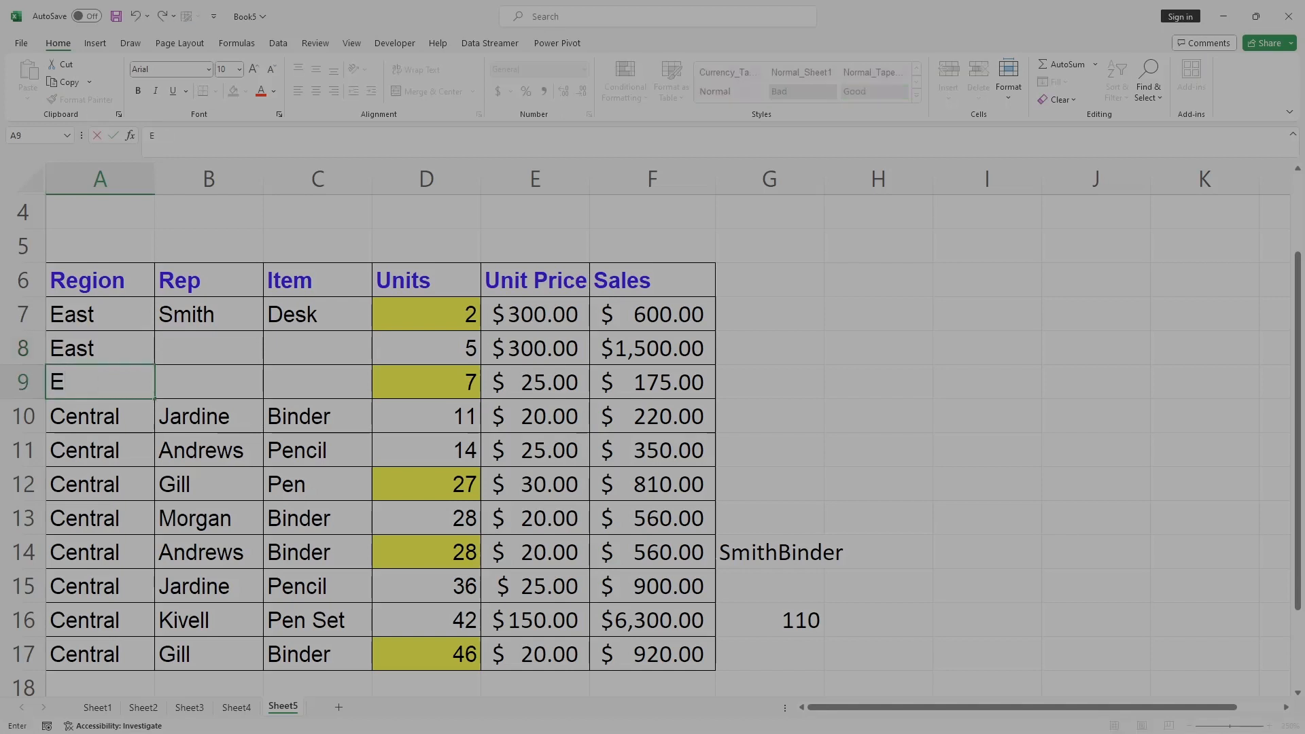
key("BackSpace")
type("Wa")
type("es")
key("BackSpace")
key("BackSpace")
key("BackSpace")
type("est")
Fill in rep first names in B8 and B9, with the items Bench in C8 and Chair in C9.
double_click(225, 339)
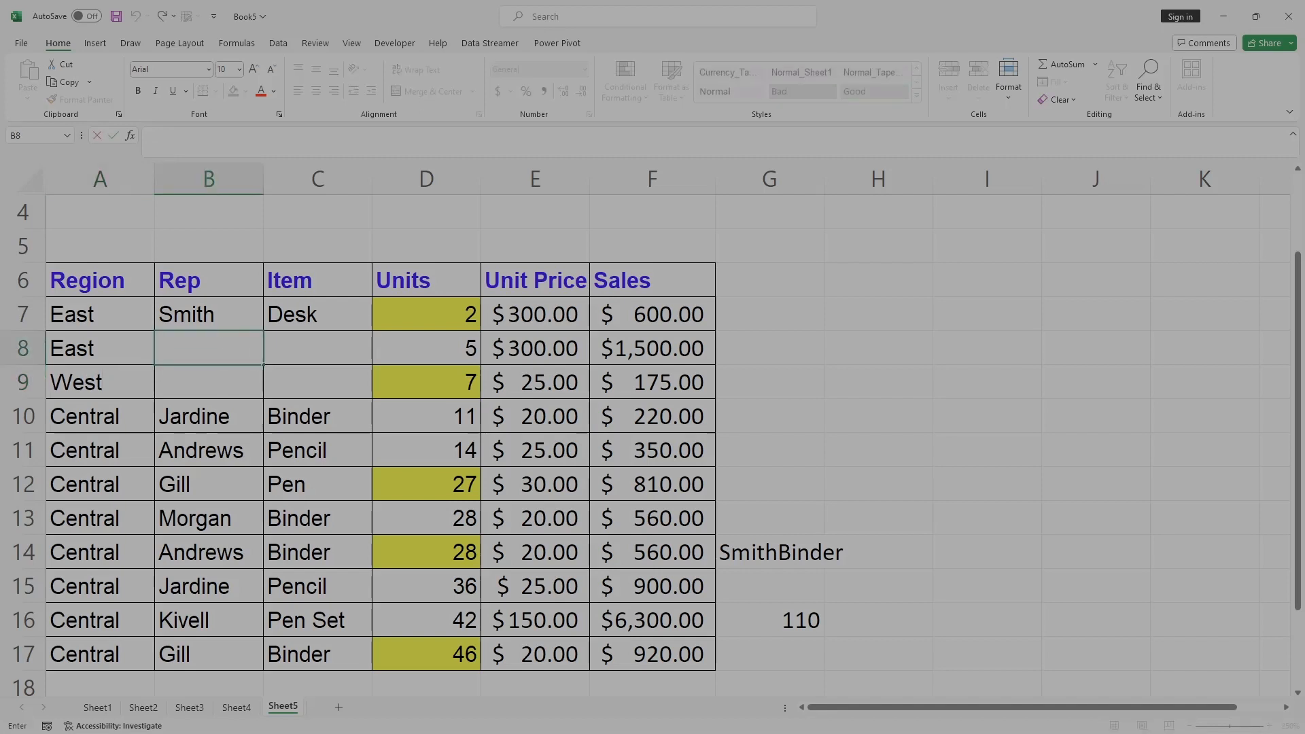
type("John")
left_click(300, 358)
double_click(306, 346)
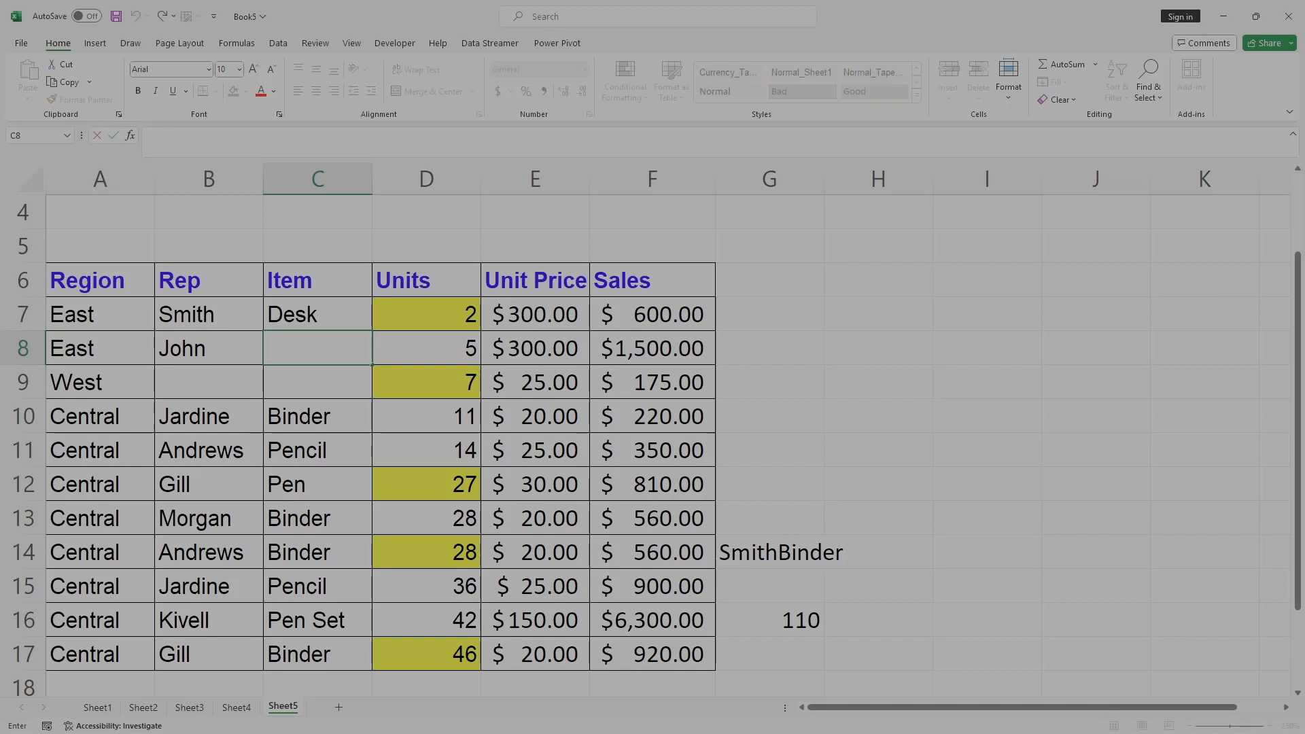
type("Bench")
left_click(181, 382)
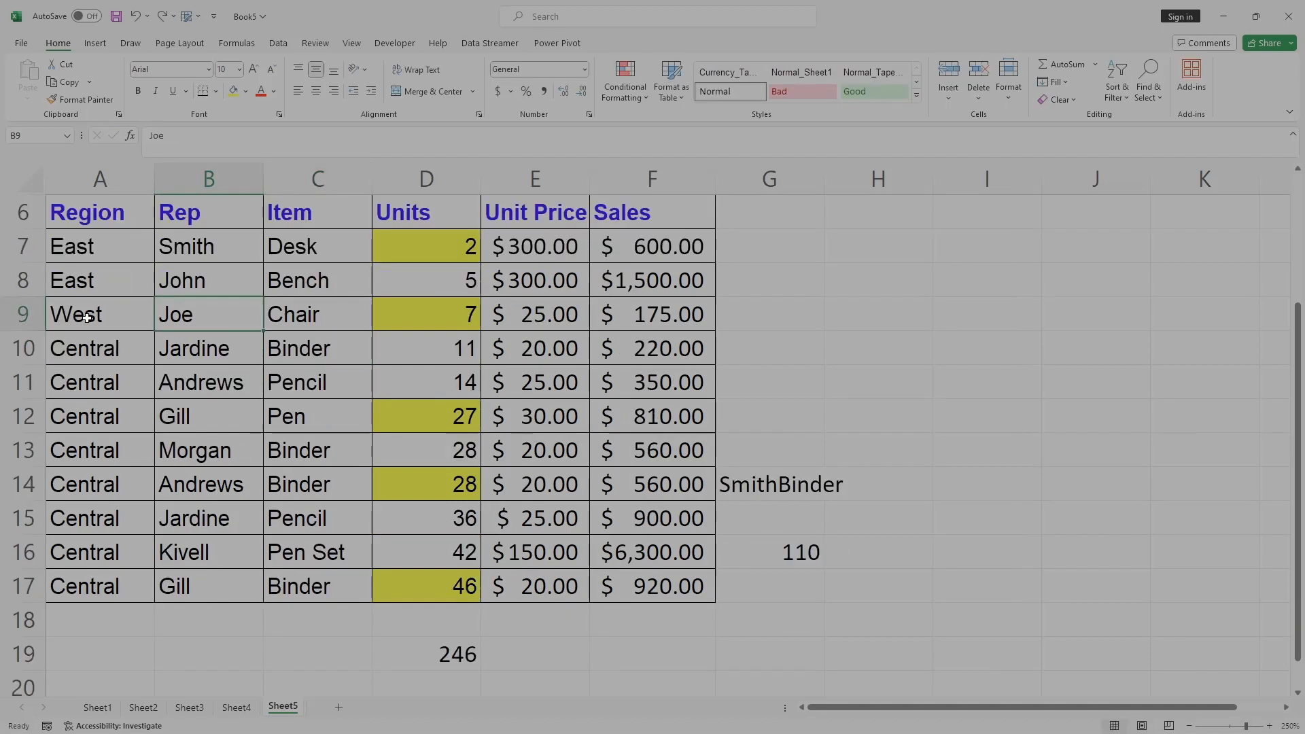
Copy the single cell A7 and paste it into cell I7.
left_click(77, 248)
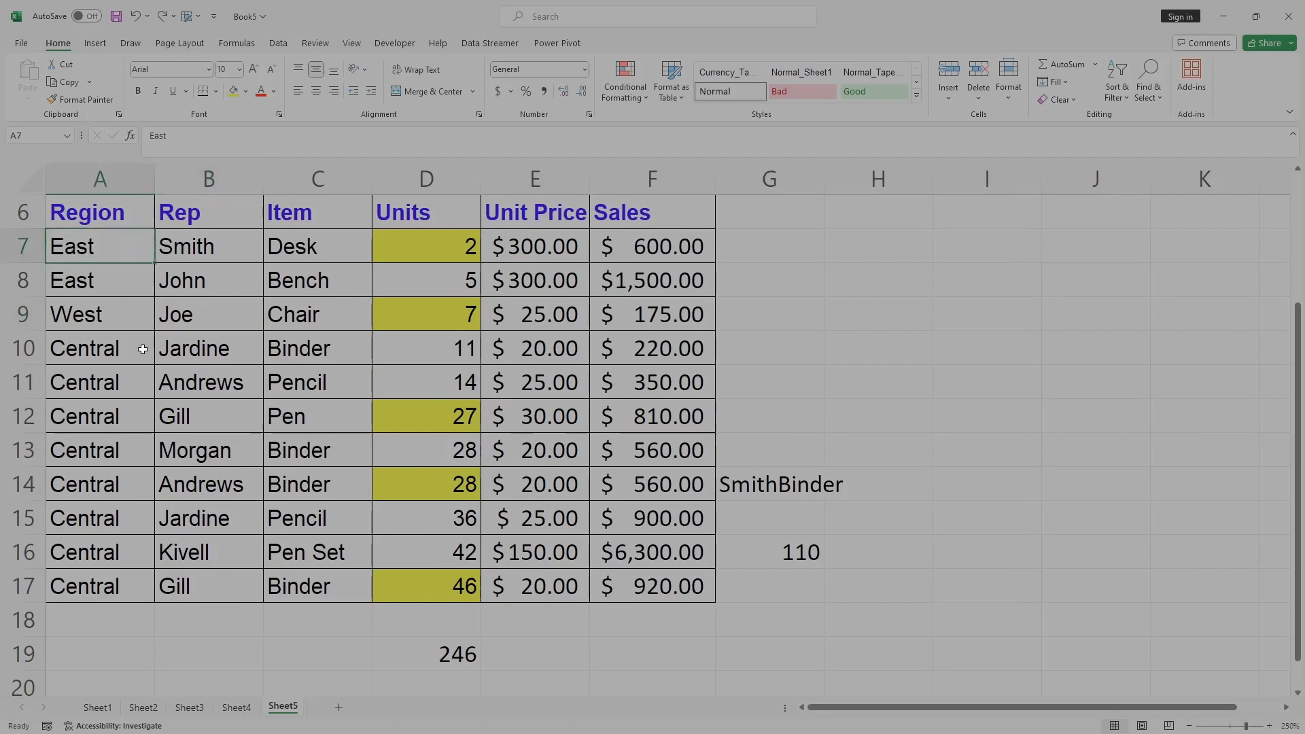
key("ctrl+c")
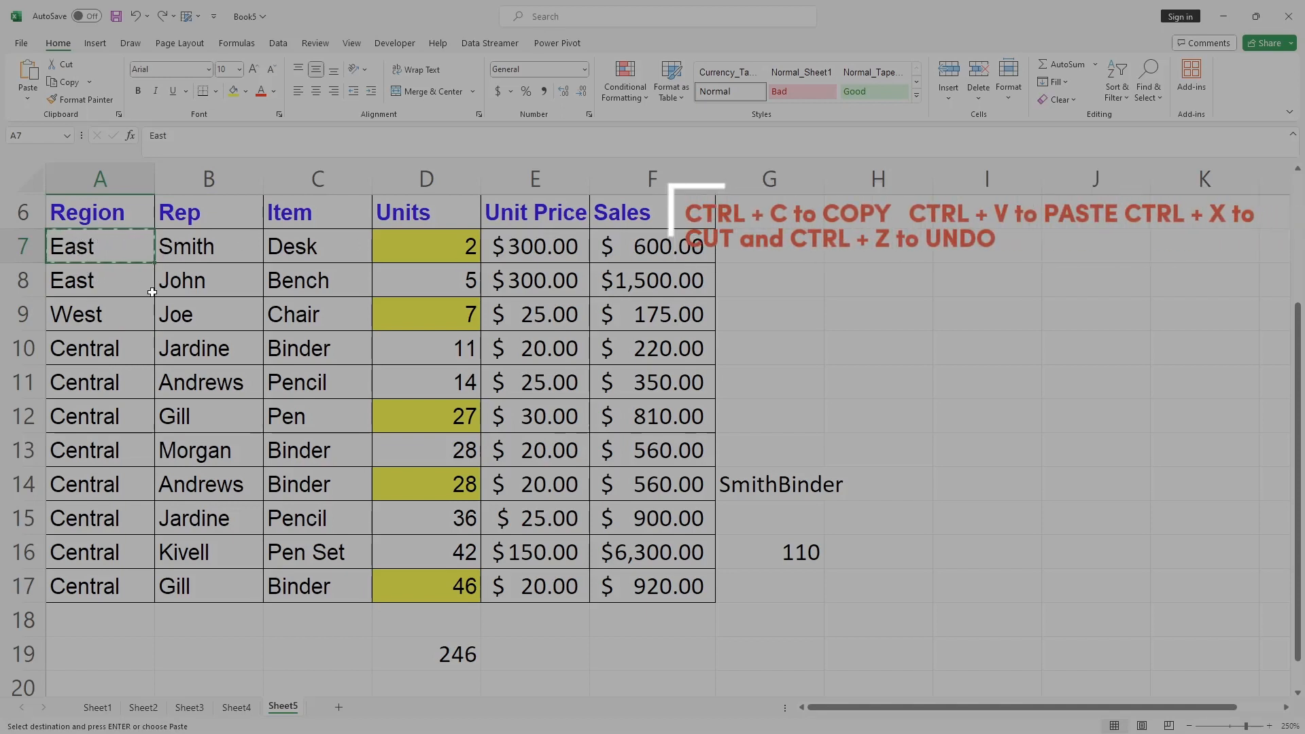
left_click(972, 247)
key("ctrl+v")
key("ctrl")
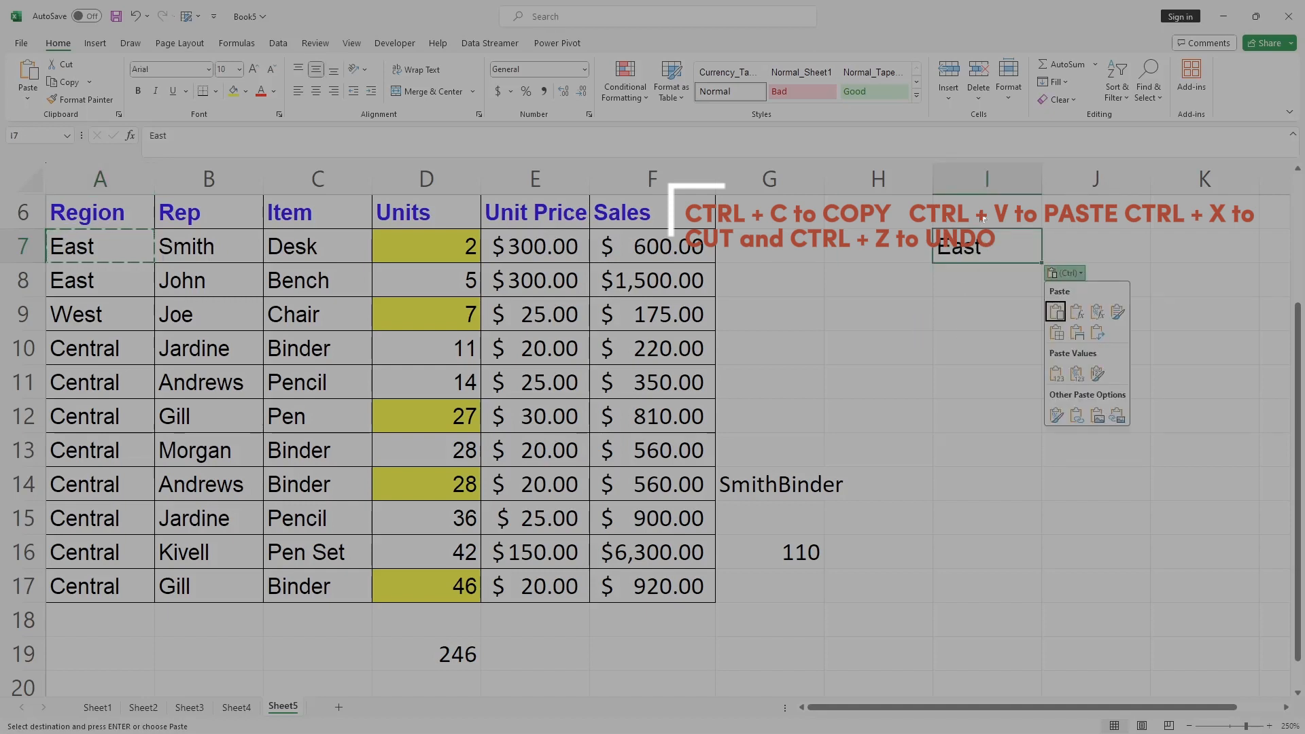
key("Escape")
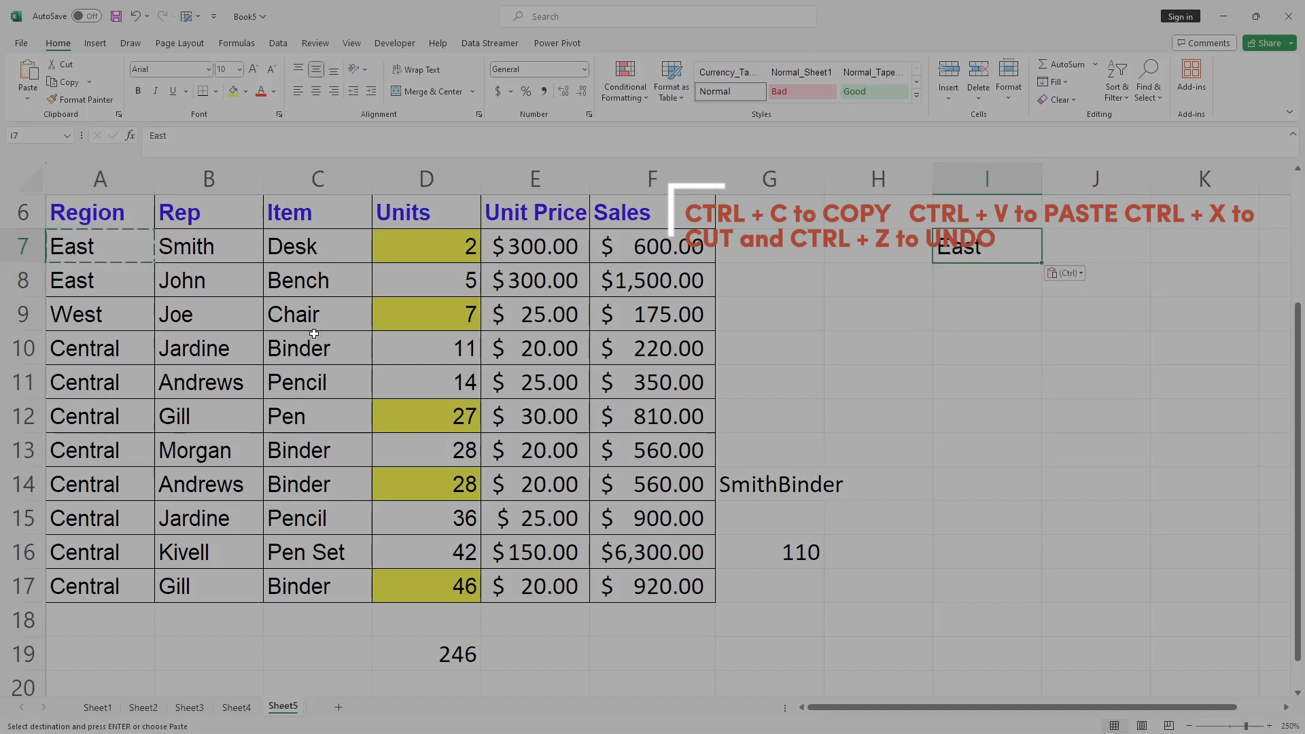
key("Escape")
left_click(942, 381)
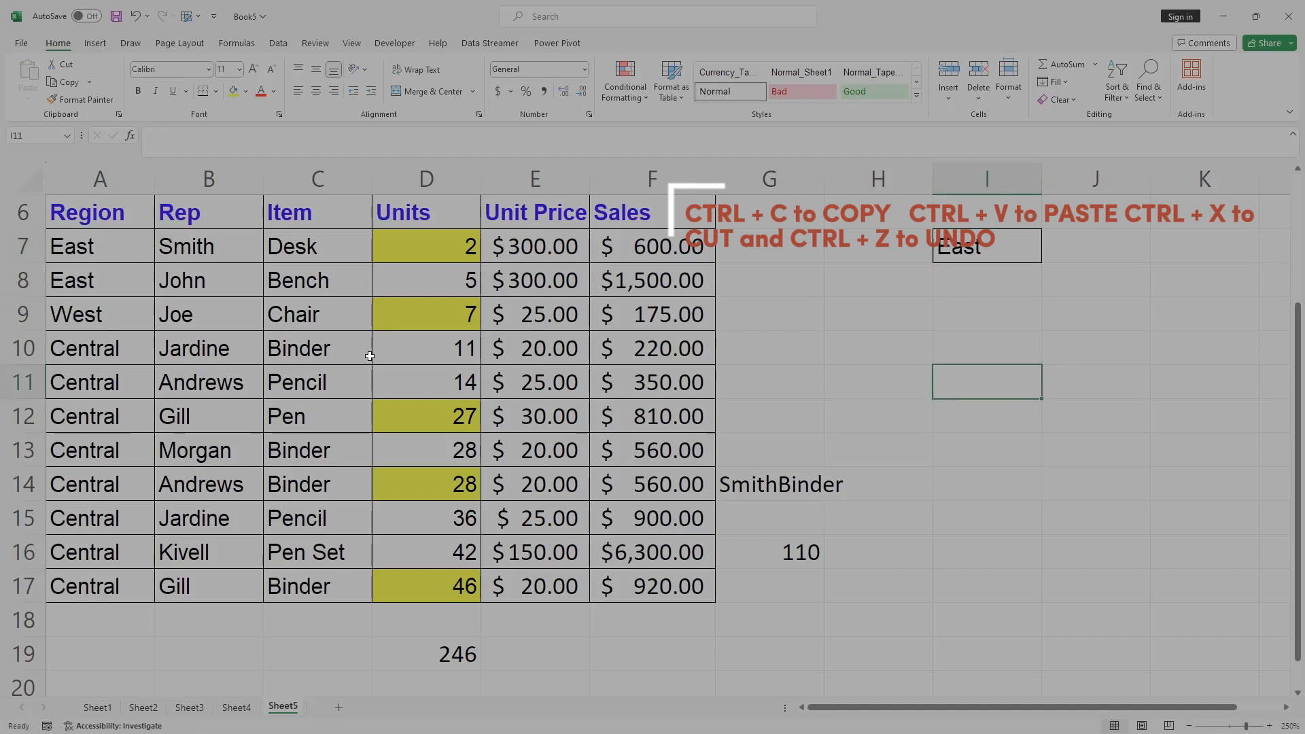
Copy the range A7:C7 and paste it starting at cell I9.
left_click_drag(73, 250, 292, 237)
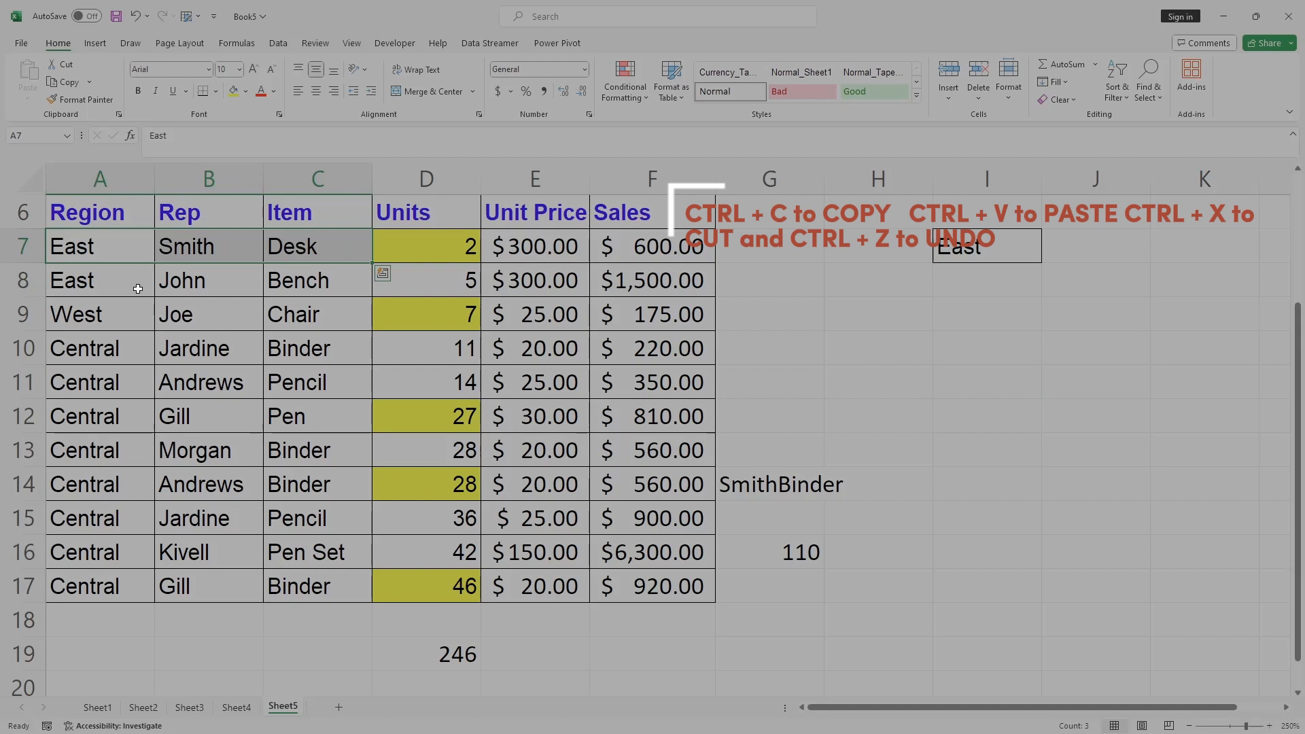
key("ctrl+c")
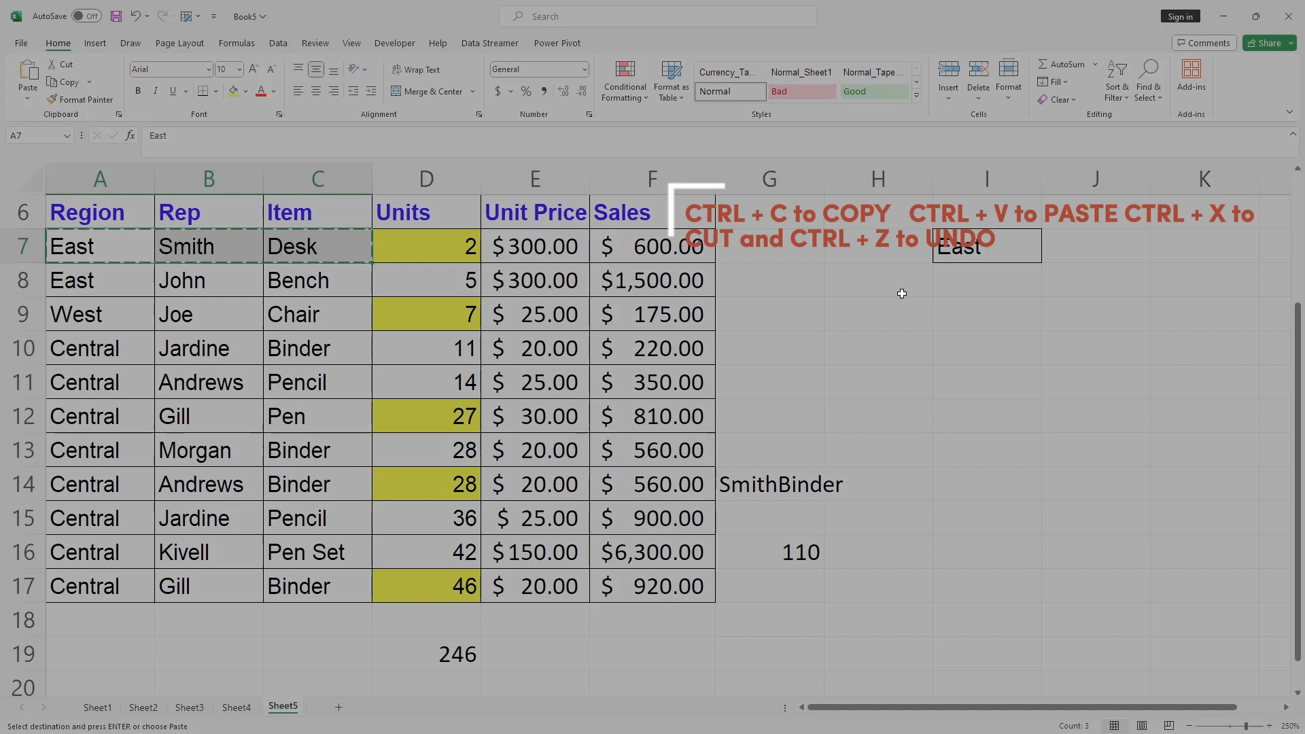
left_click(969, 317)
key("ctrl+v")
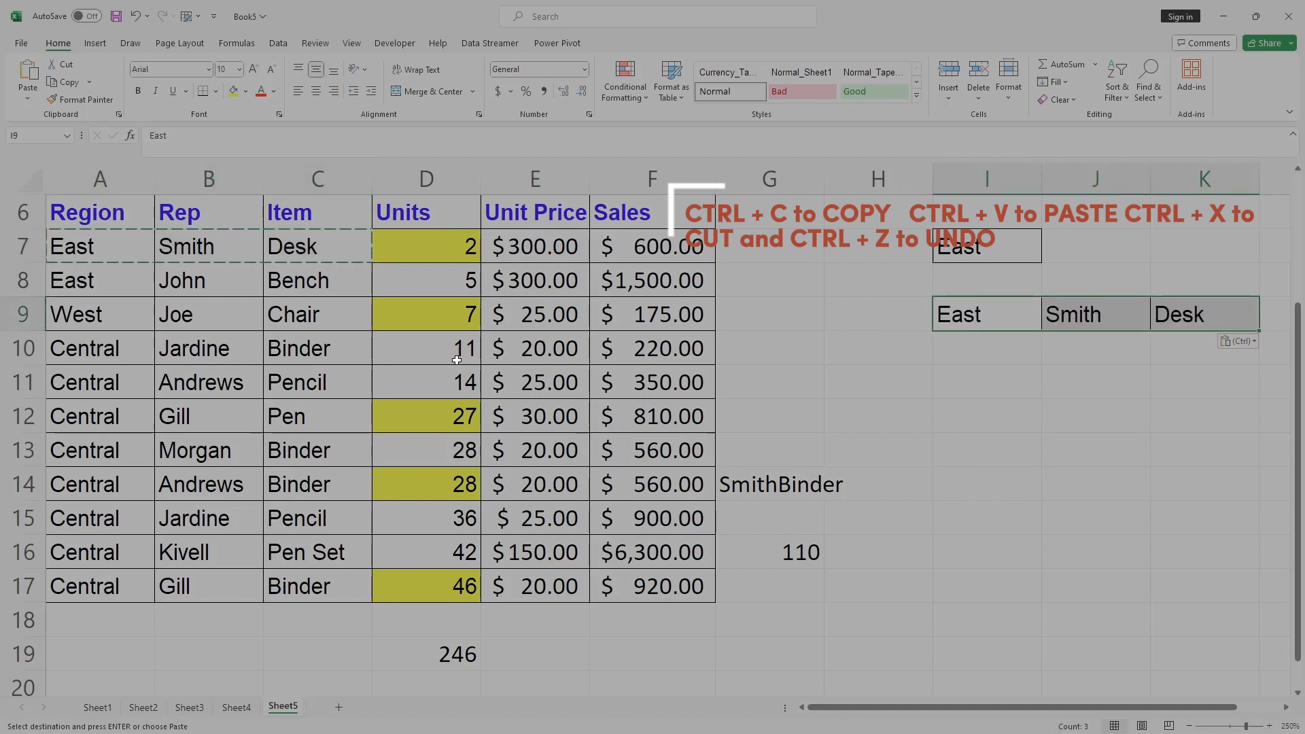
key("Escape")
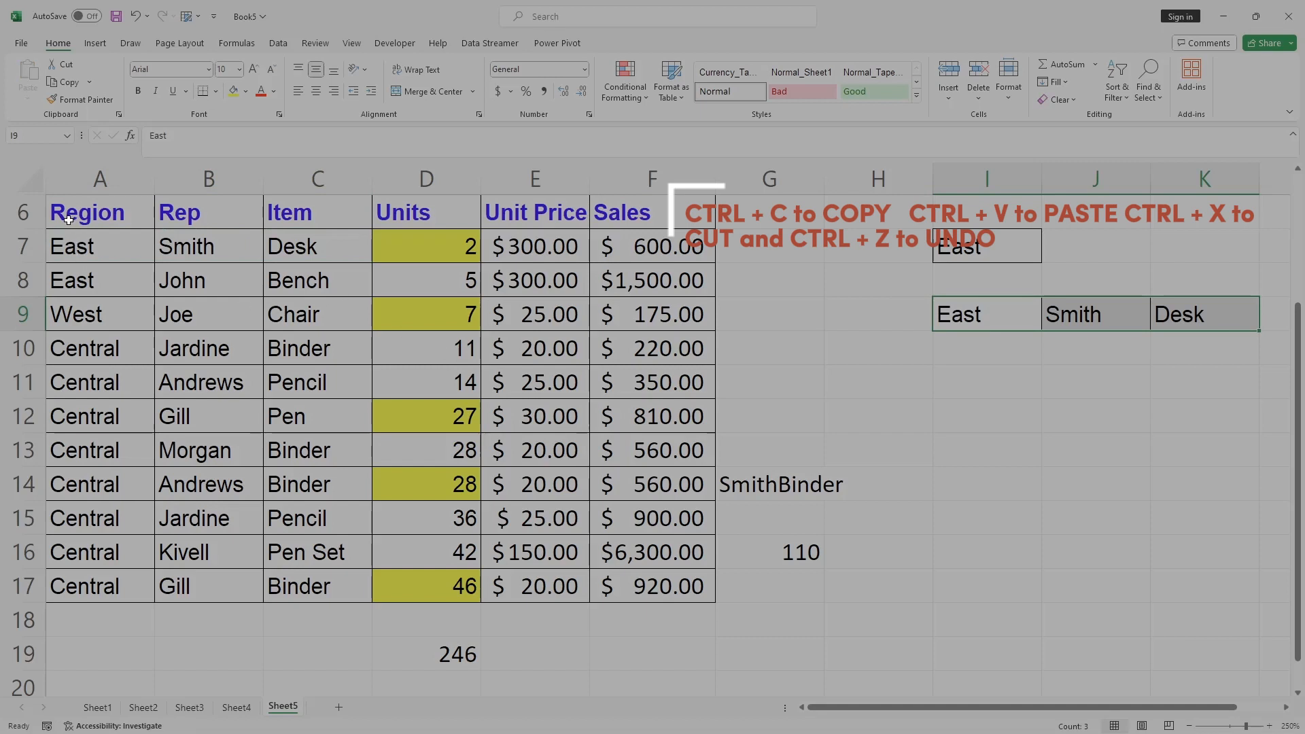
Copy the whole table A6:F17 and paste it below the original, starting at cell A23.
left_click_drag(68, 209, 664, 577)
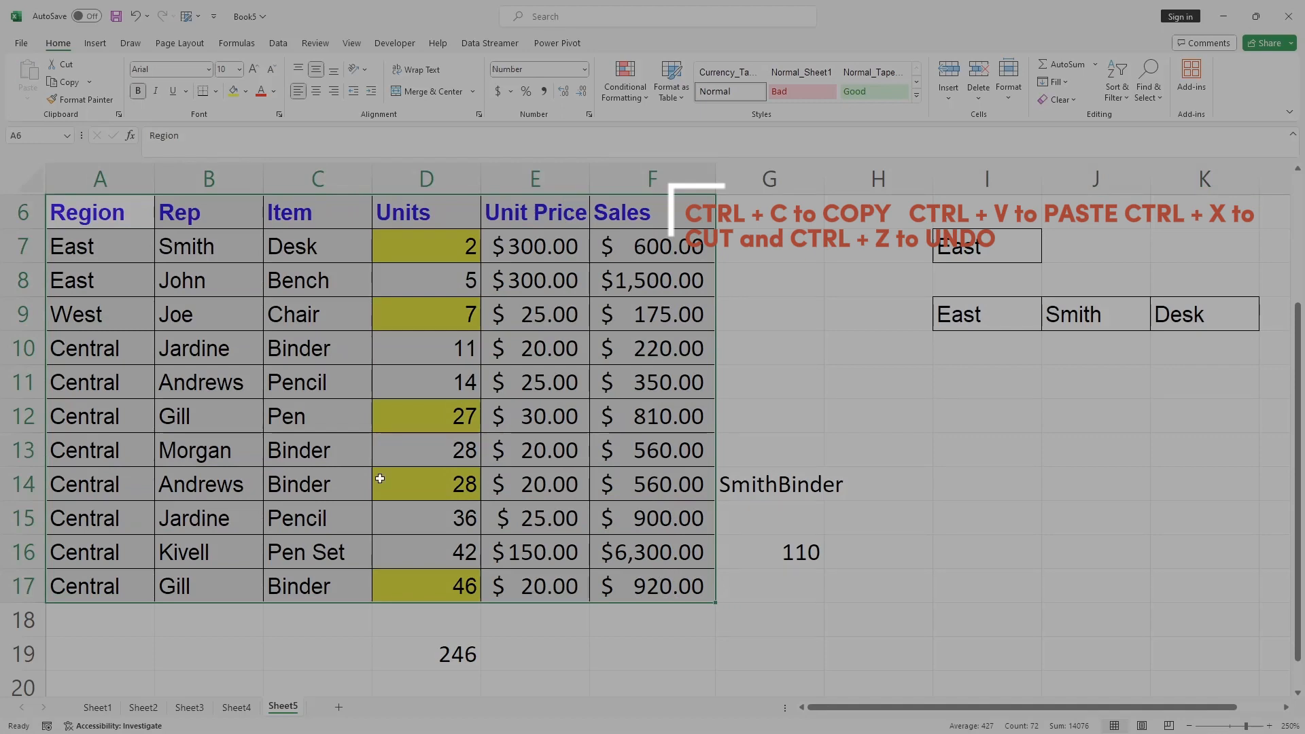
scroll(379, 445, "down", 1)
scroll(380, 450, "down", 1)
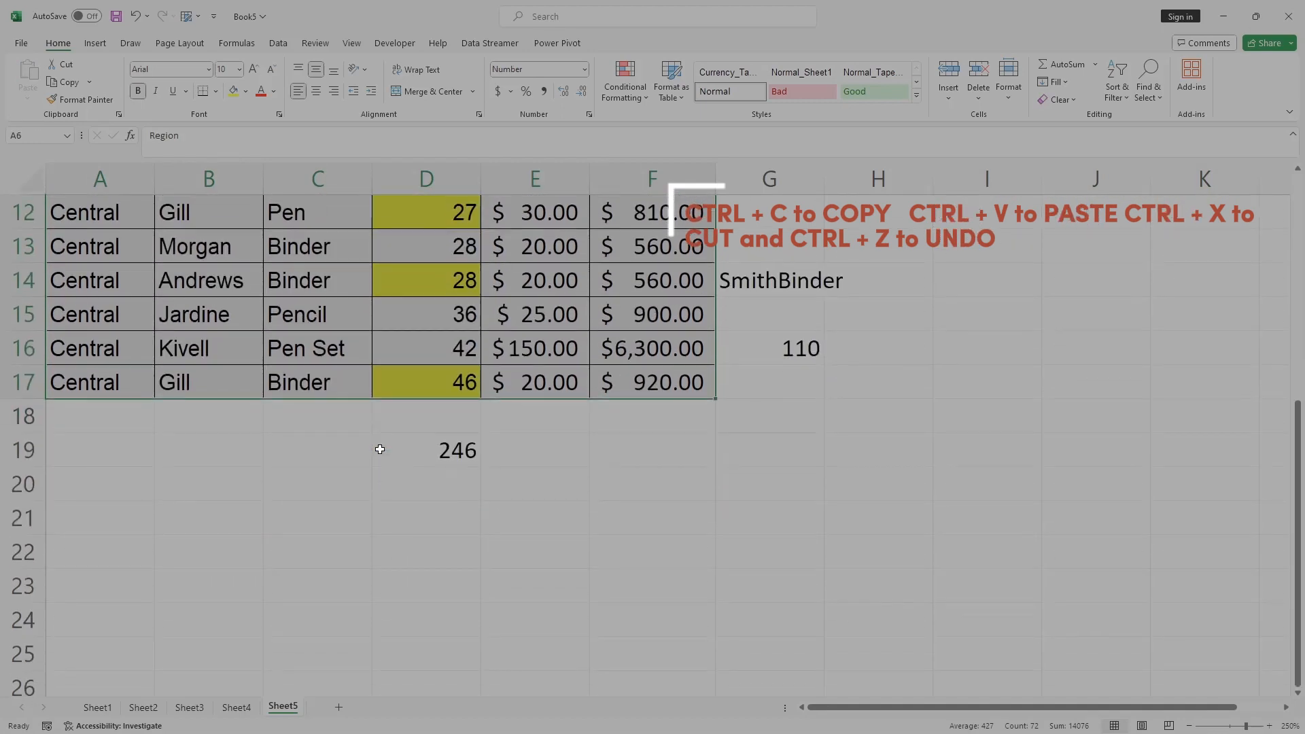
key("ctrl+c")
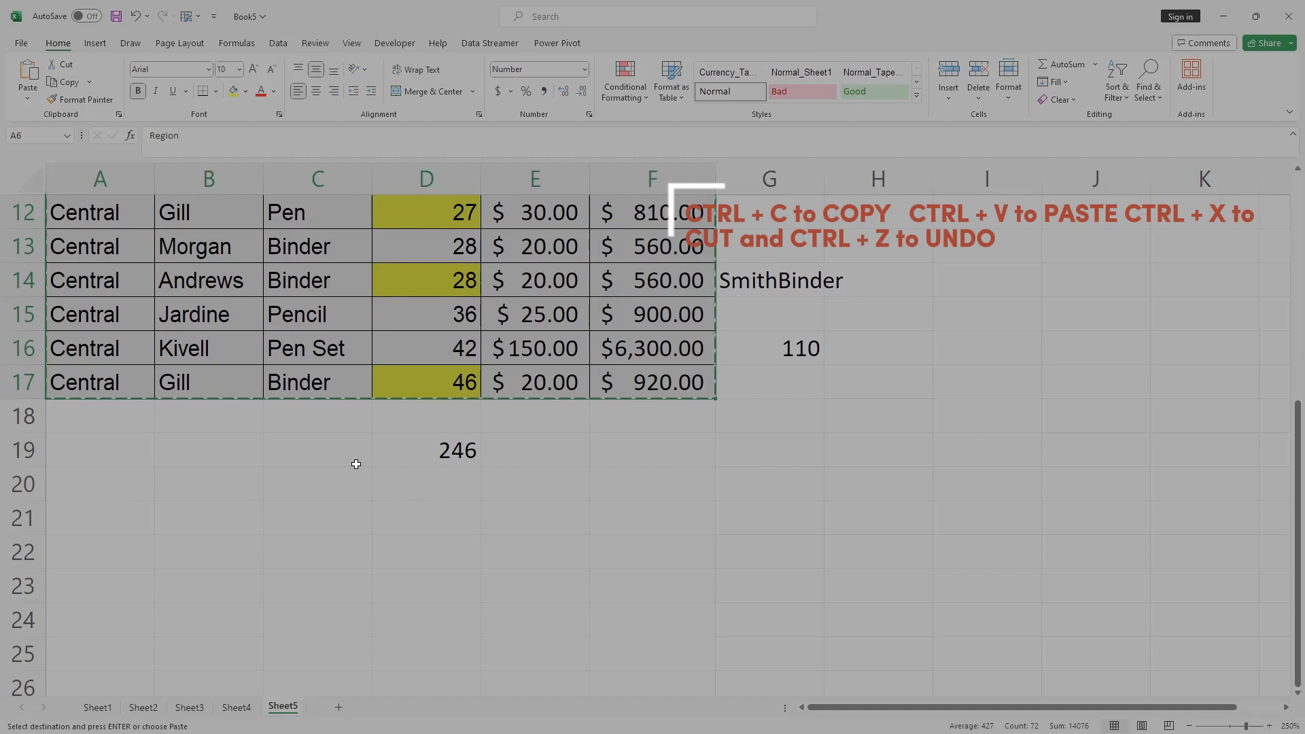
scroll(356, 464, "down", 1)
left_click(108, 476)
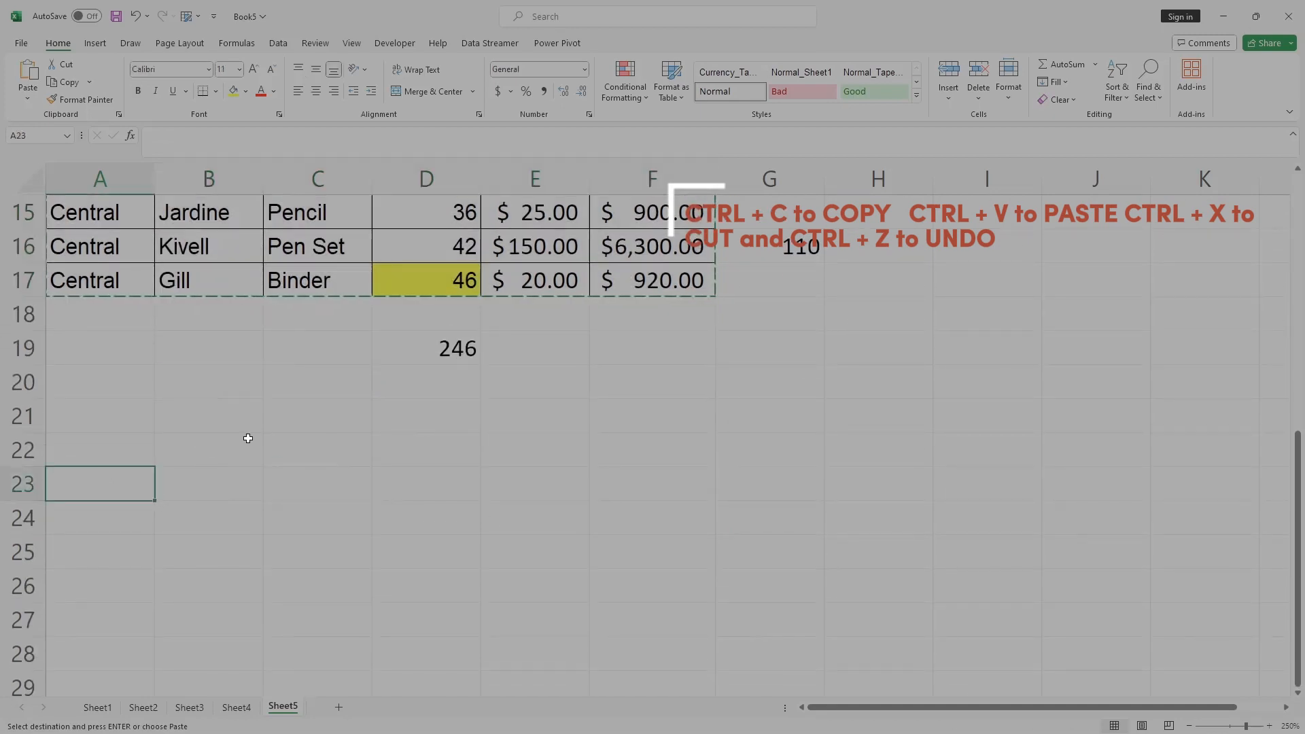
key("ctrl+v")
scroll(252, 435, "down", 2)
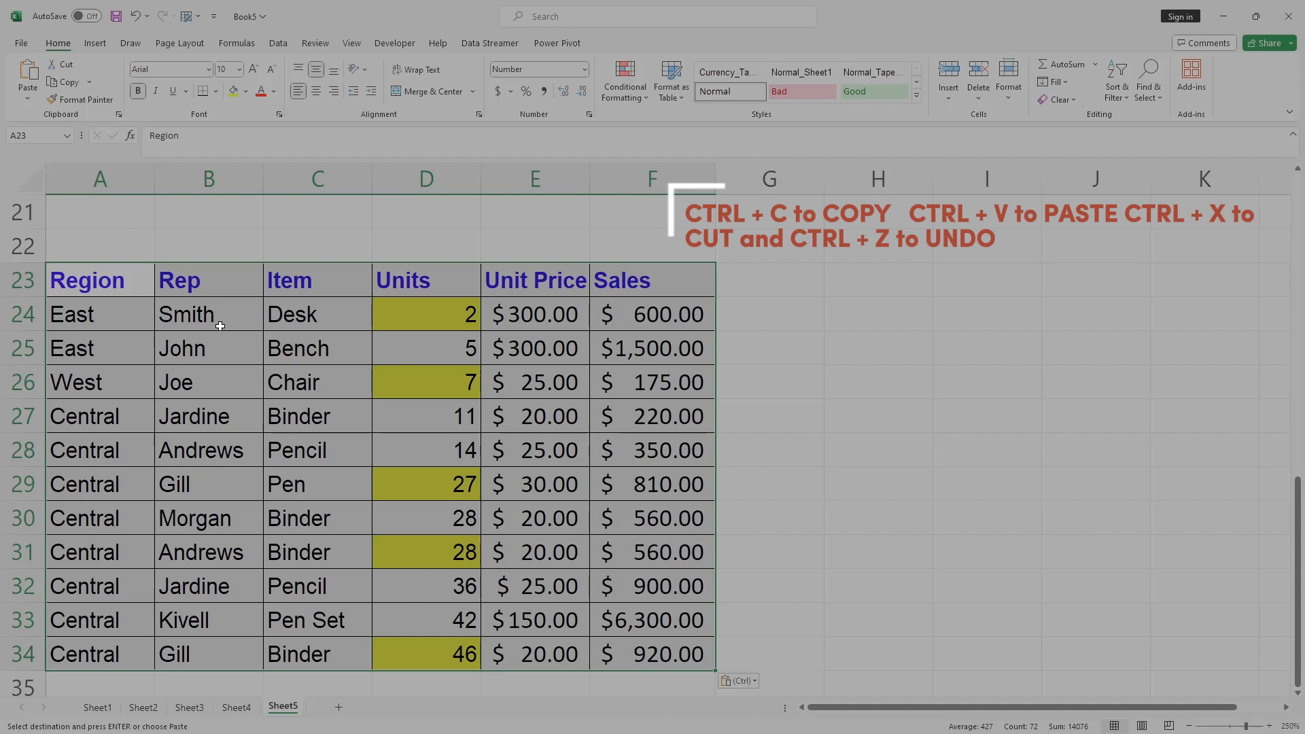
Clear the contents of the pasted table A23:F34 and undo the deletion.
left_click(985, 285)
left_click_drag(81, 284, 667, 632)
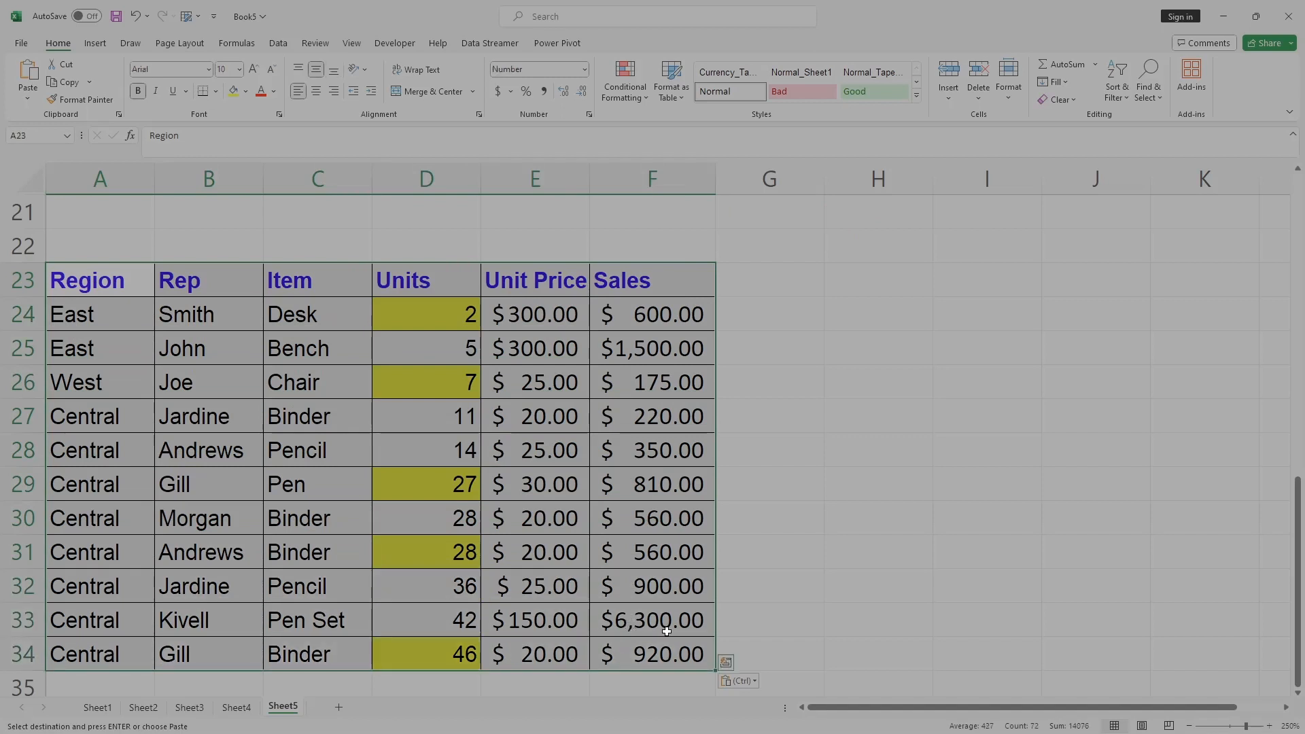
key("Delete")
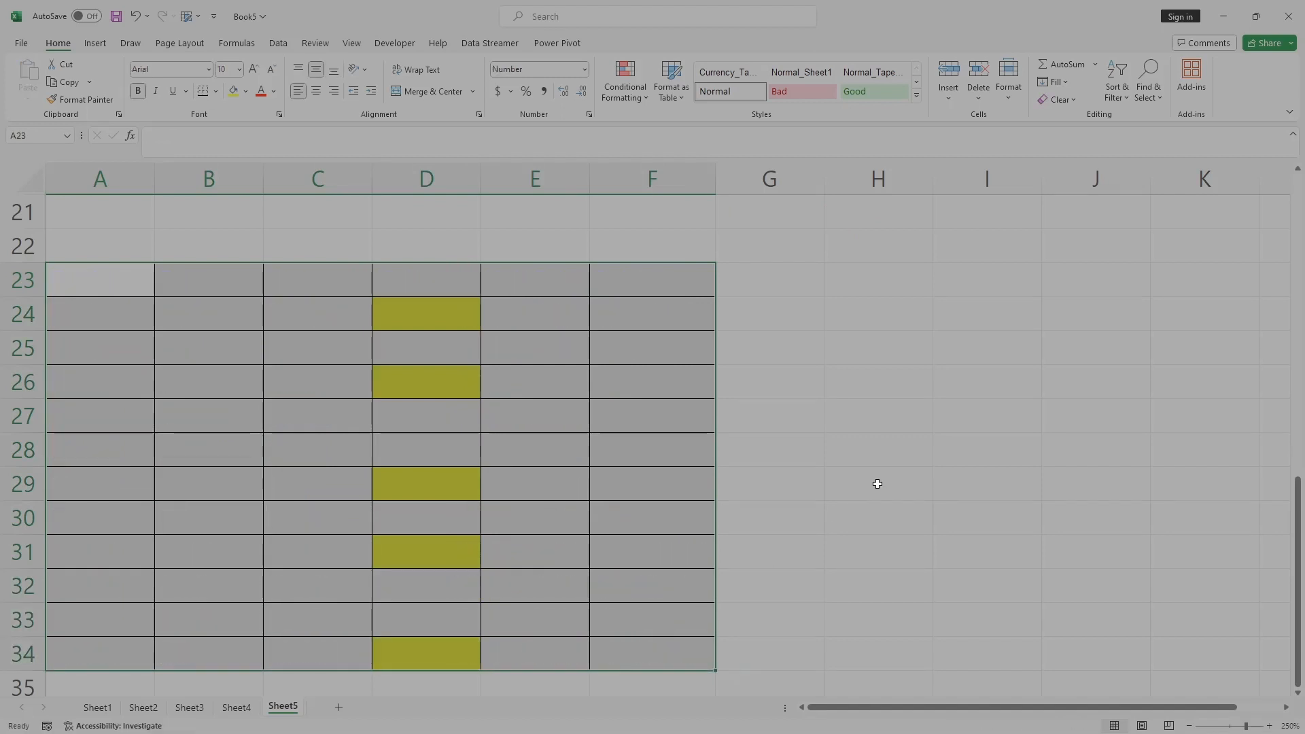
left_click(829, 432)
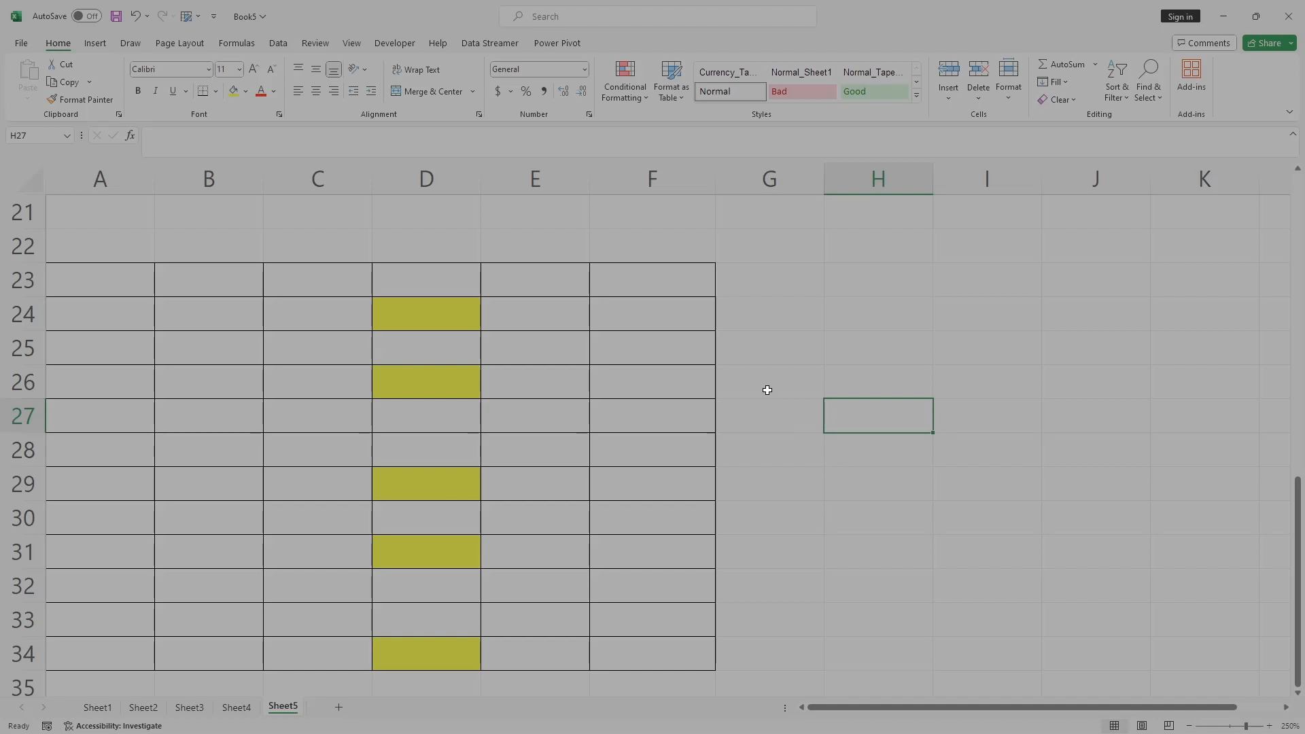
key("ctrl+z")
key("ctrl+c")
left_click(776, 352)
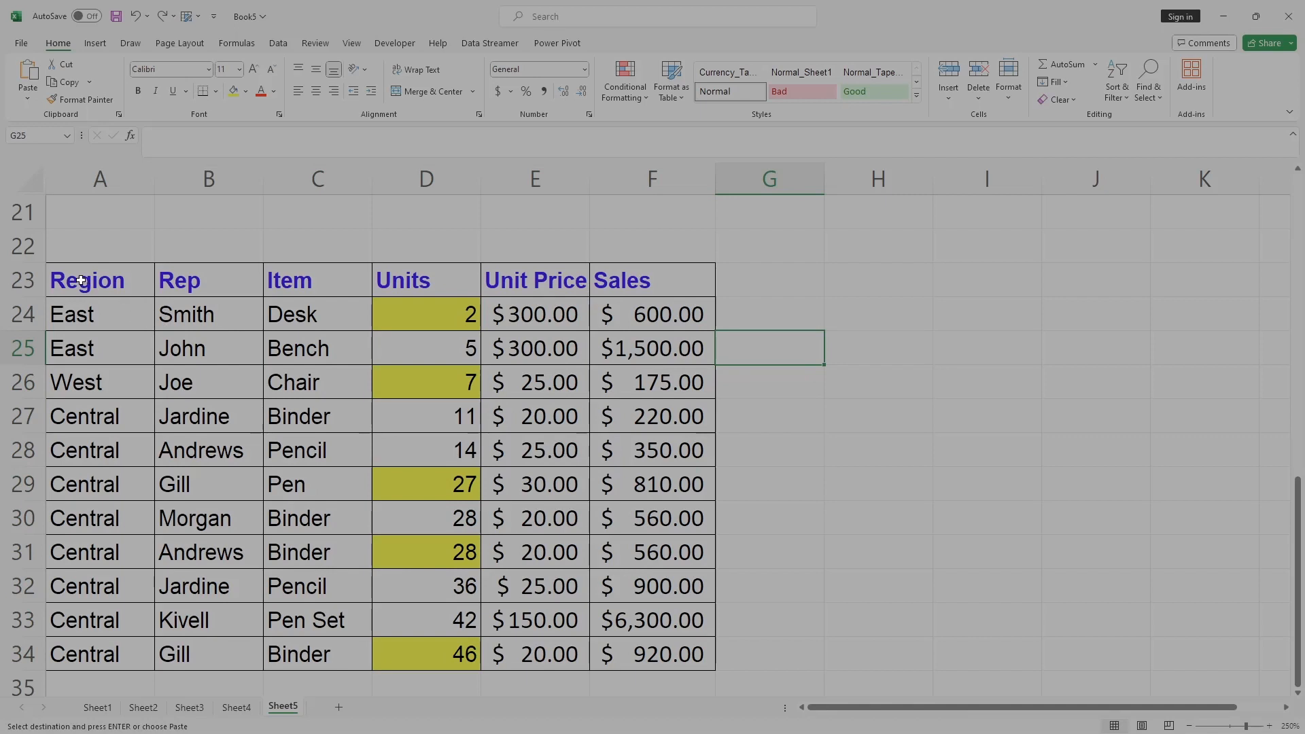
Delete the values of the table in A23:F34 once more and restore them with Undo.
left_click_drag(82, 280, 648, 643)
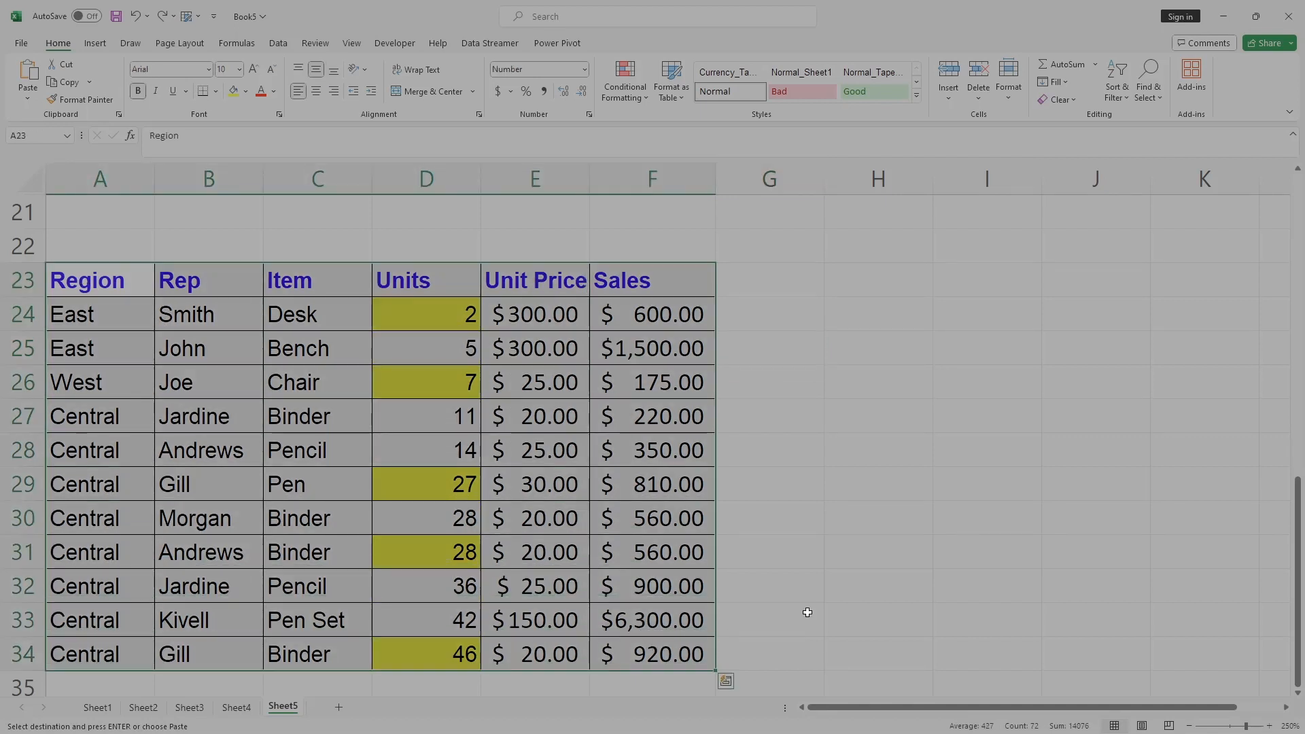
key("Delete")
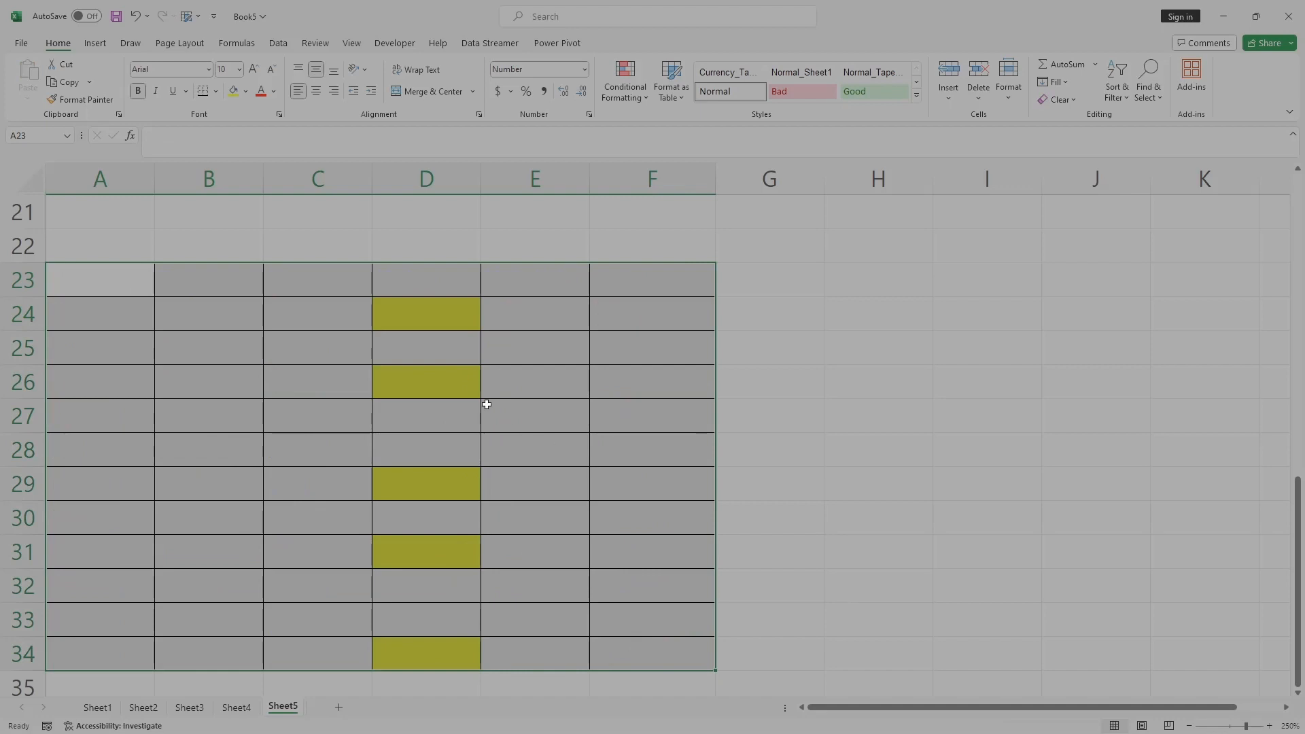
left_click(427, 314)
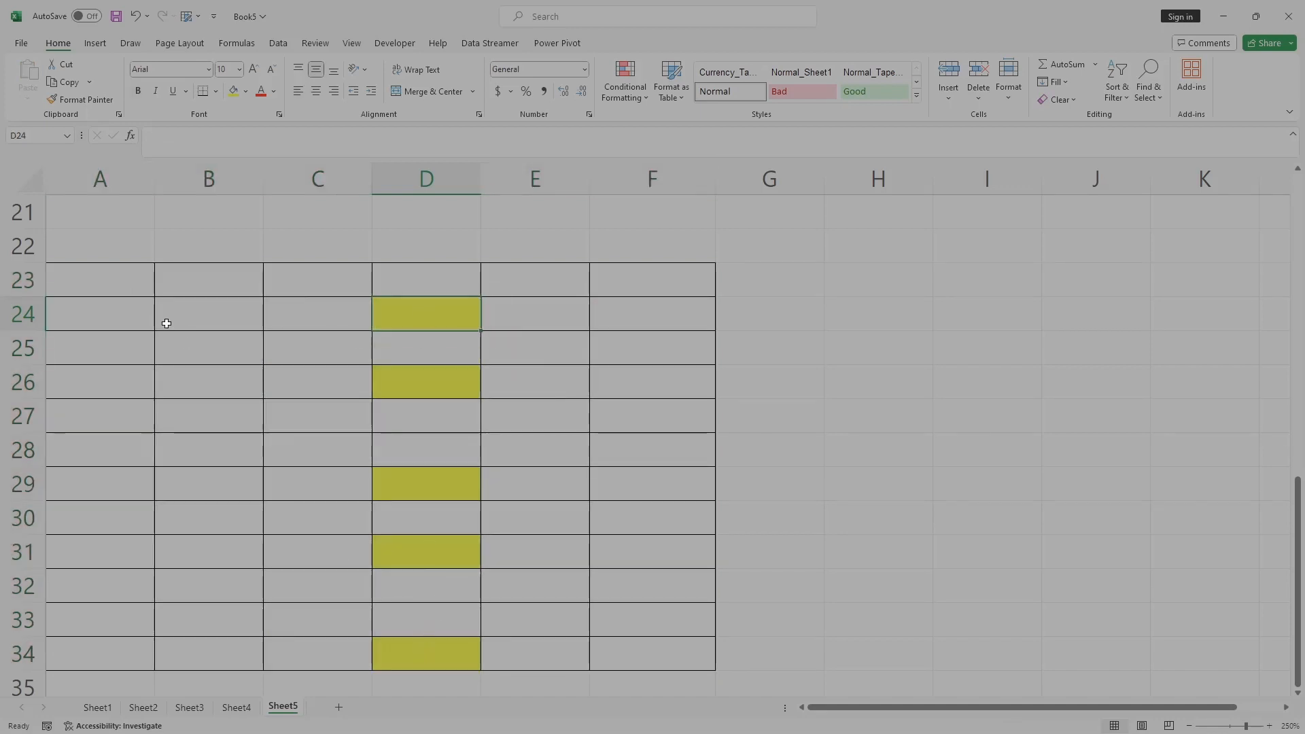
key("ctrl+z")
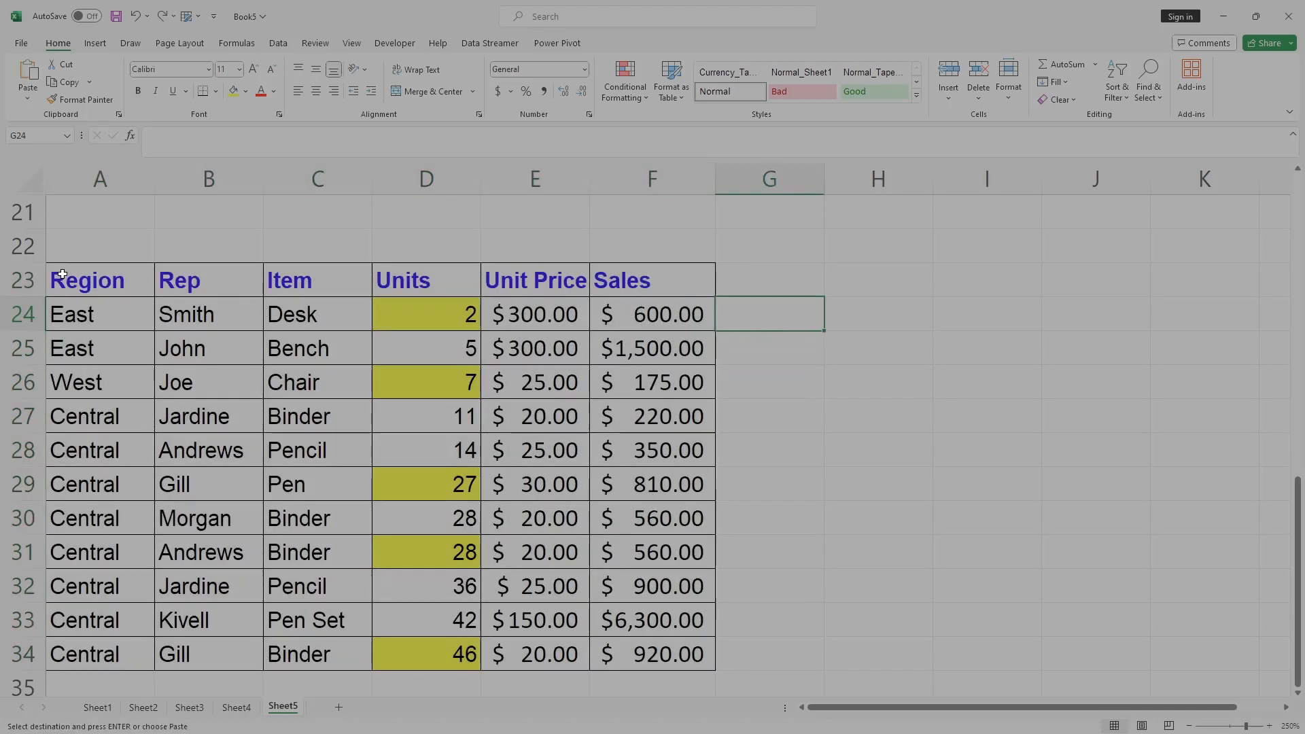
Clear everything, both contents and formatting, from the pasted table in A23:F34 with Clear All.
left_click_drag(66, 277, 632, 654)
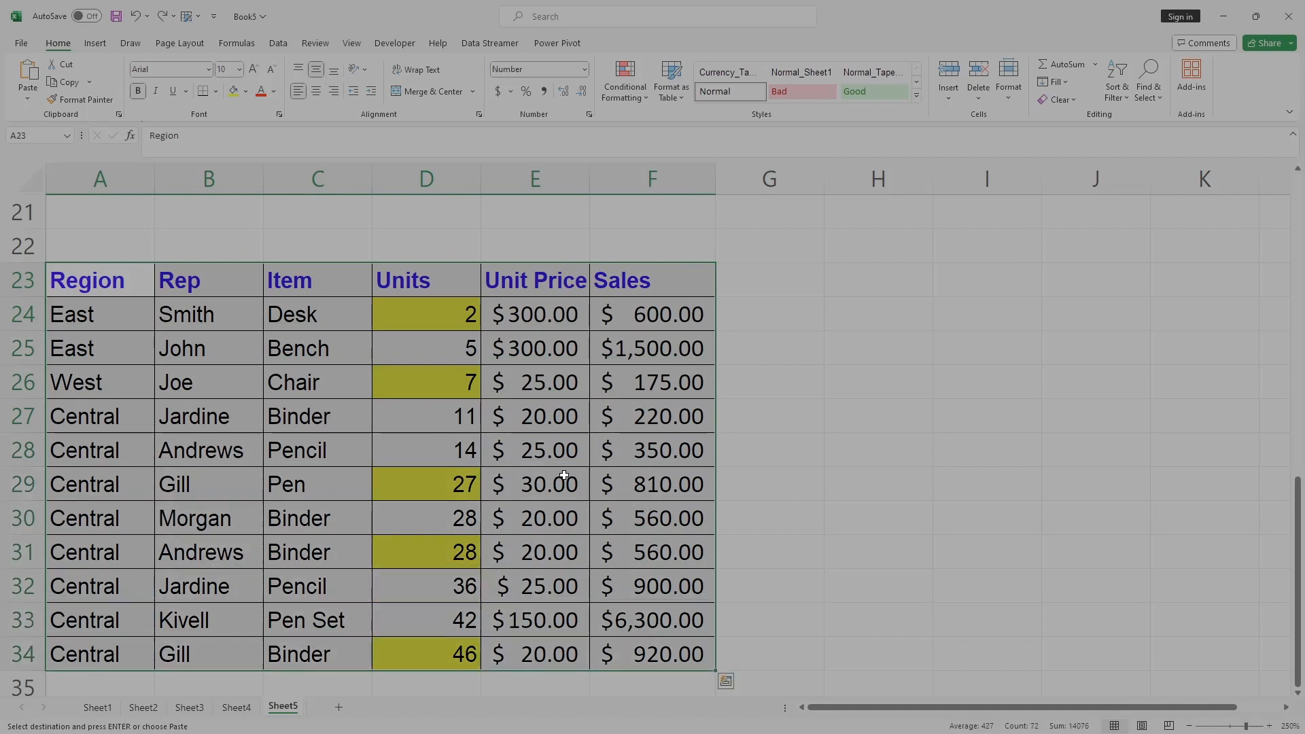
left_click(769, 313)
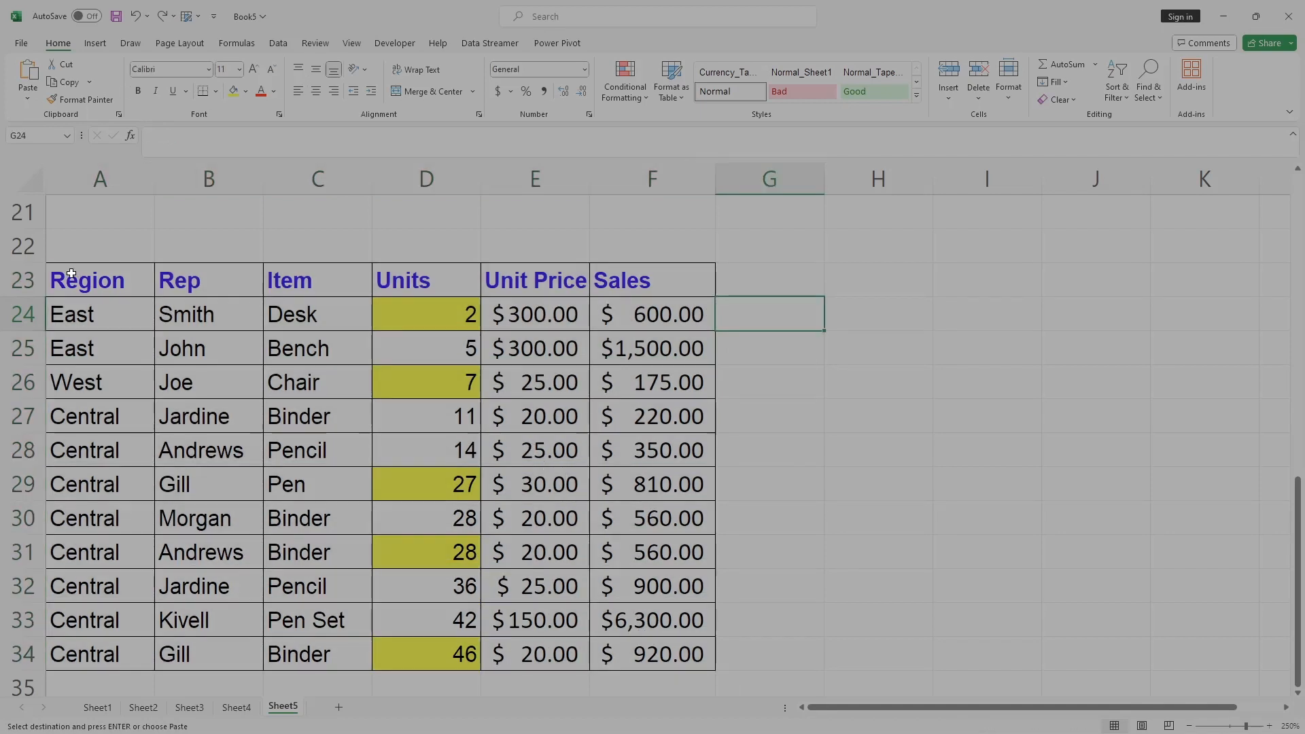
left_click_drag(72, 273, 680, 654)
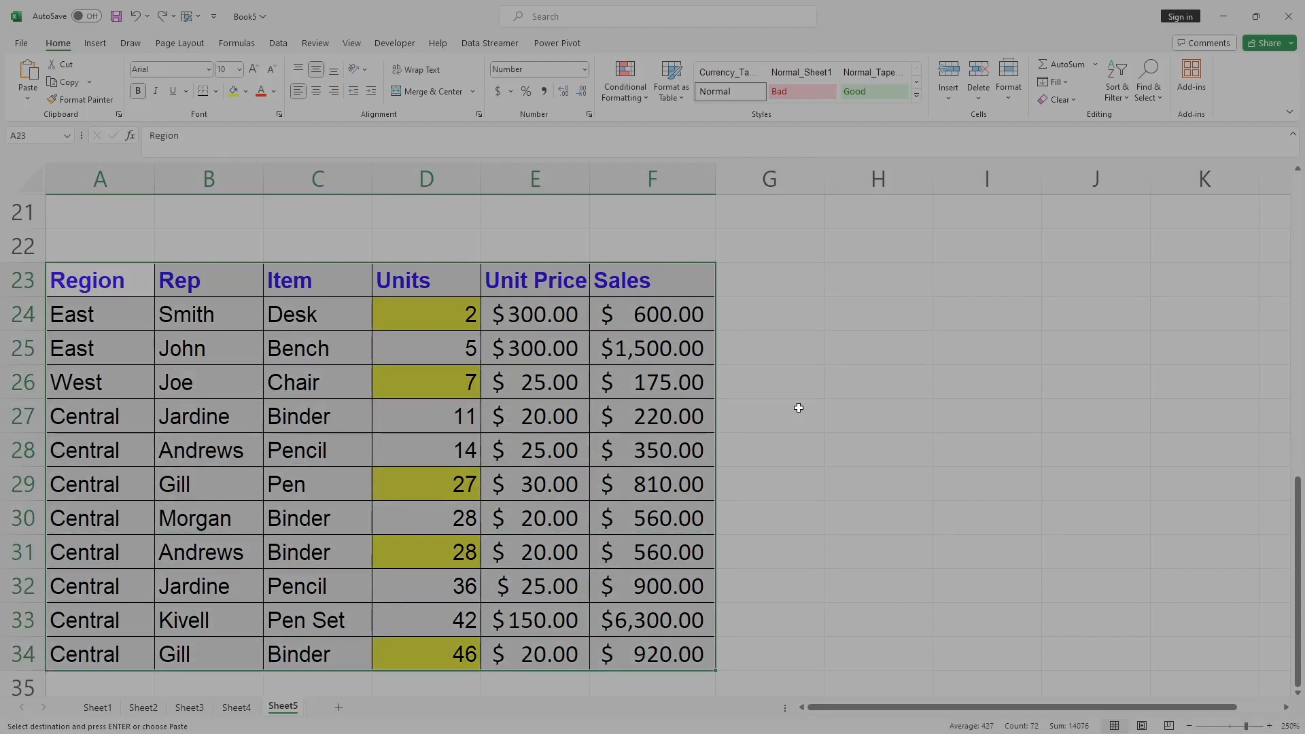
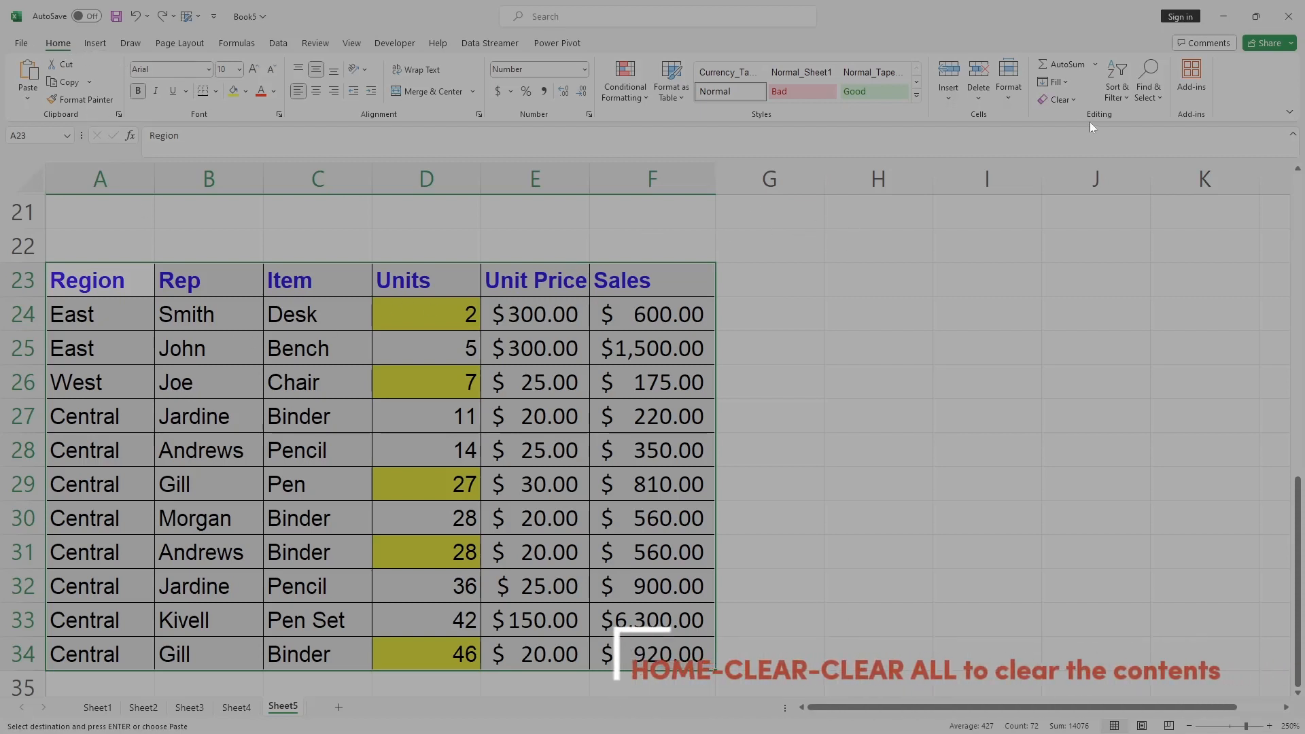
left_click(1075, 102)
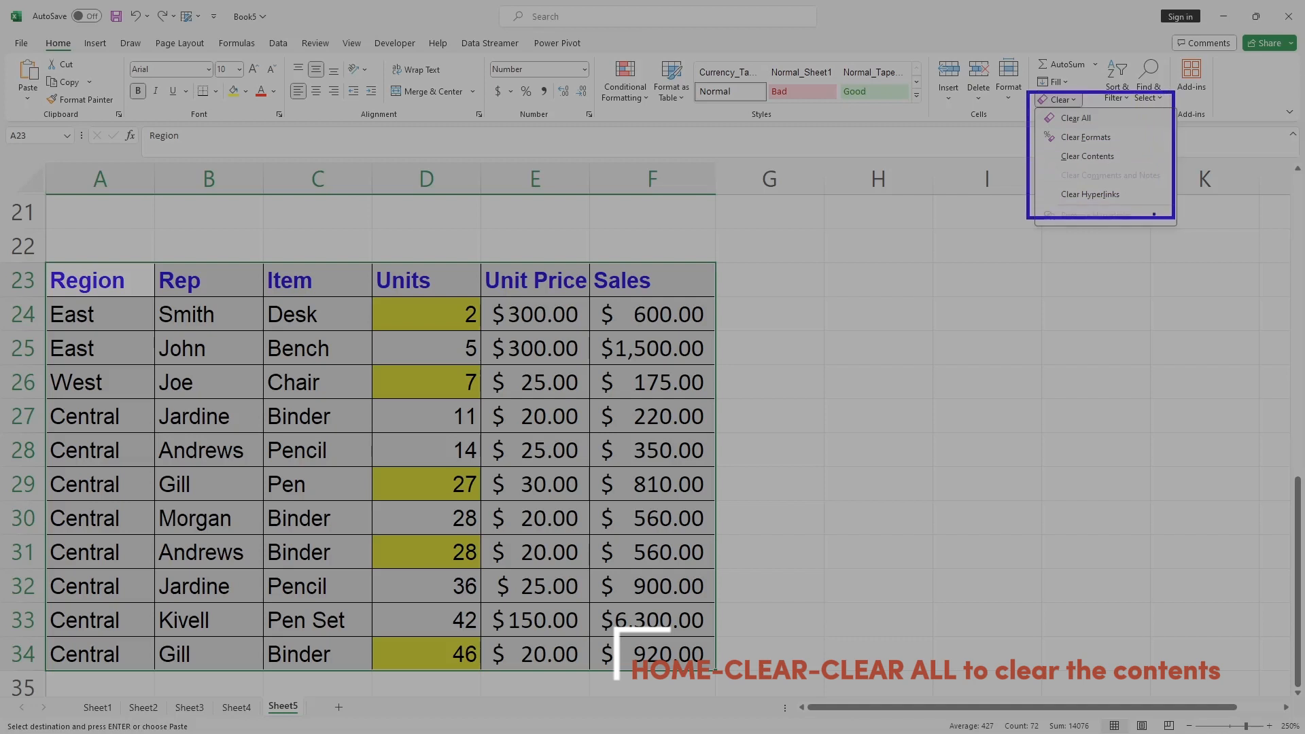
left_click(1076, 118)
left_click(824, 367)
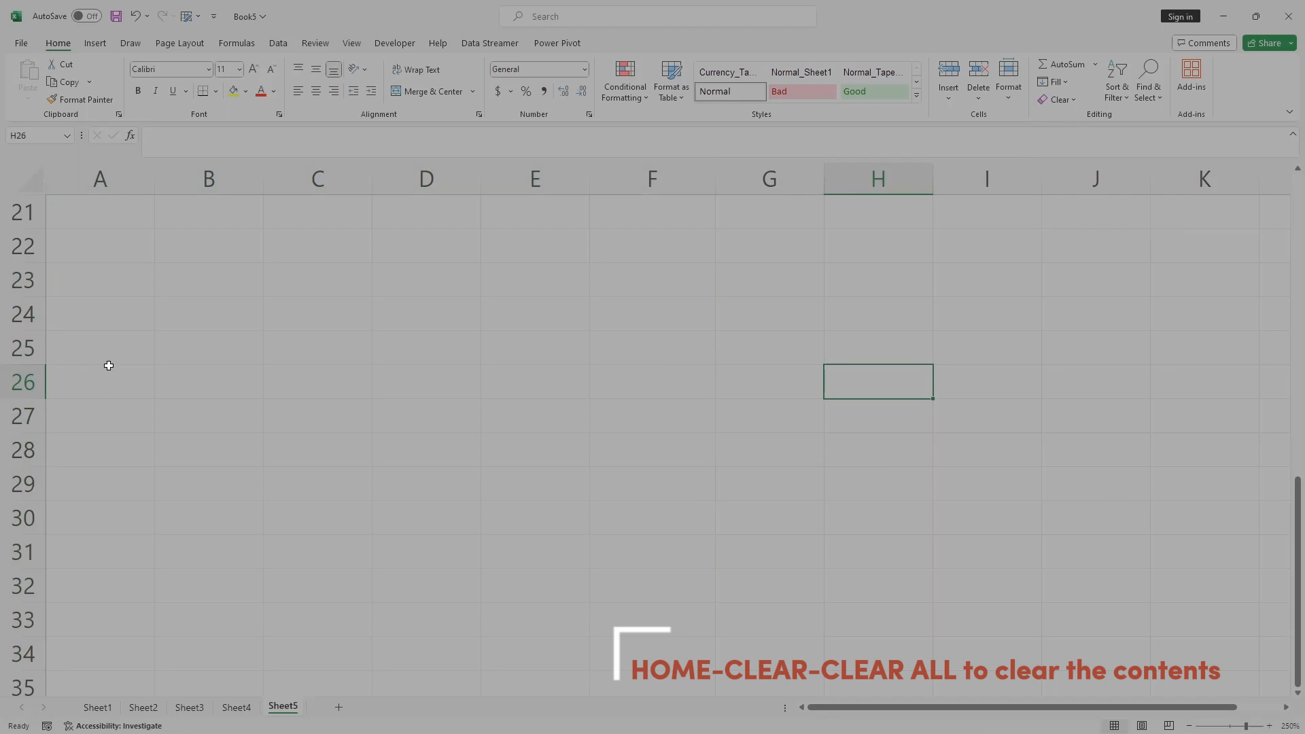
left_click(85, 289)
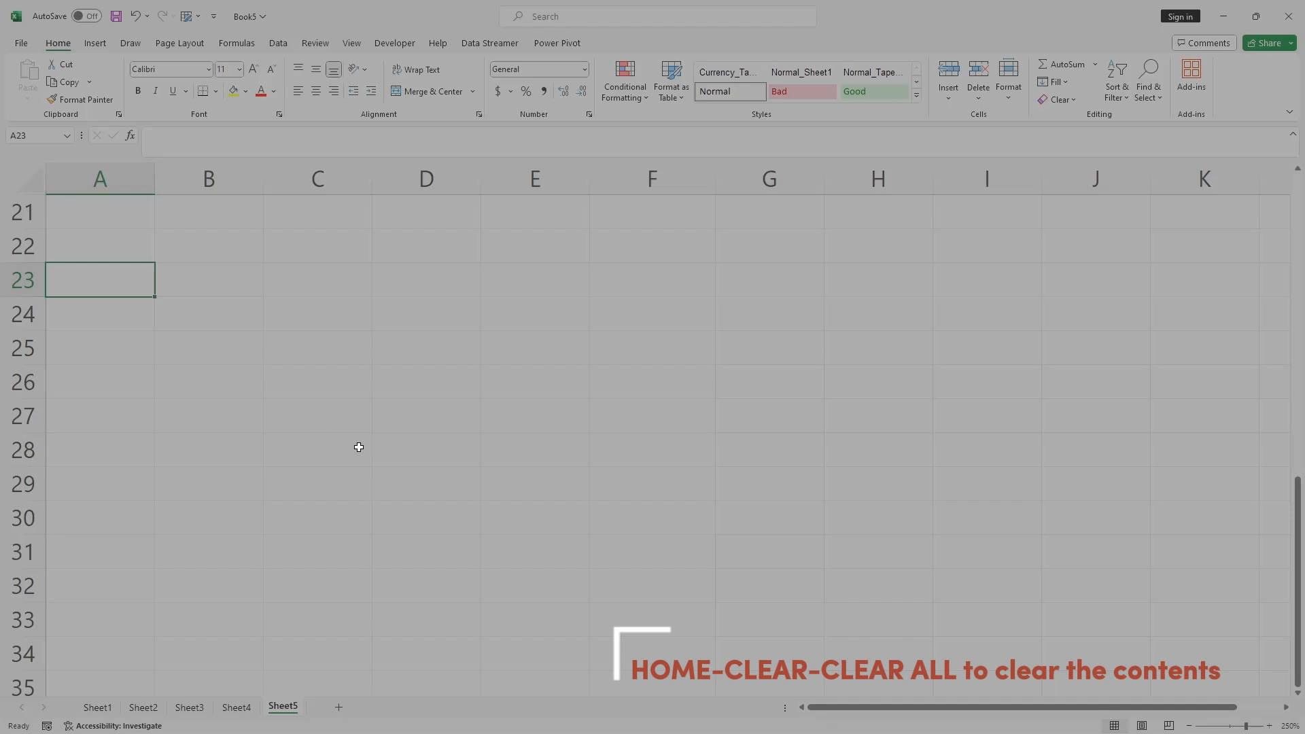
Cut the value in cell A7 of the table and paste it into cell A22.
scroll(358, 447, "up", 5)
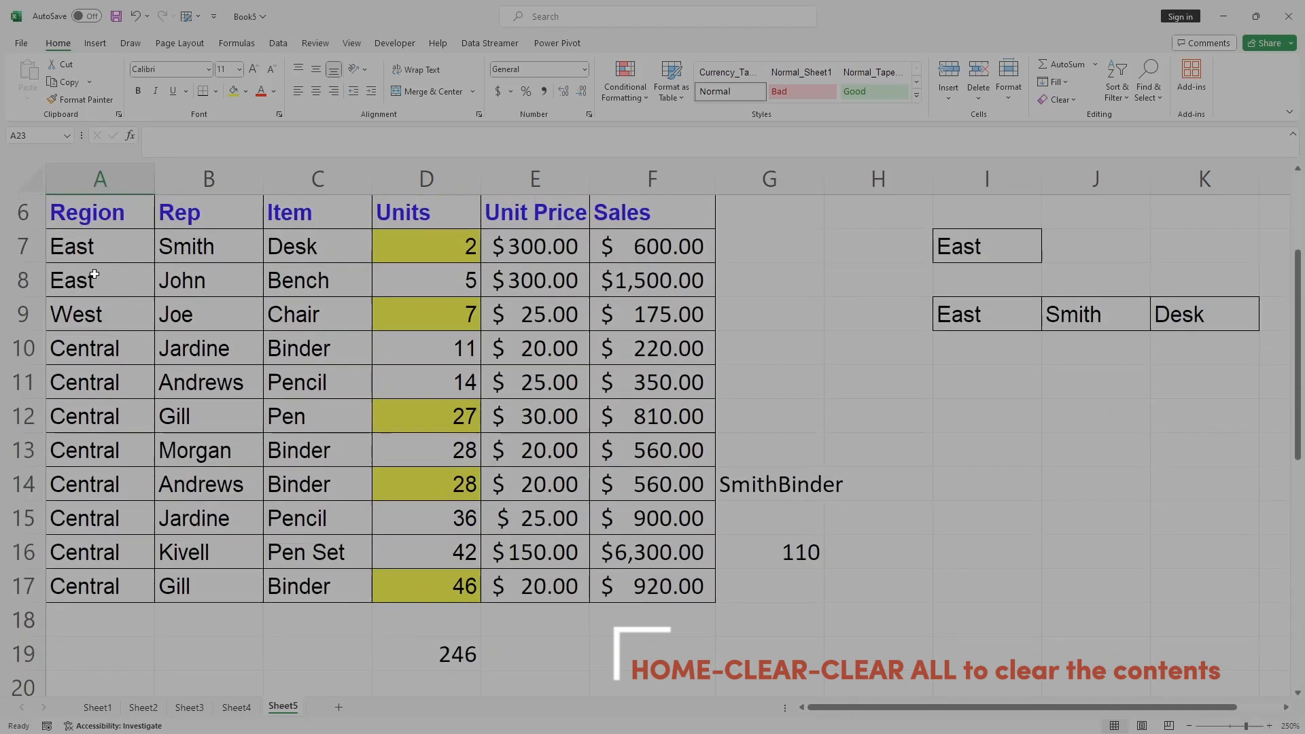
left_click(86, 246)
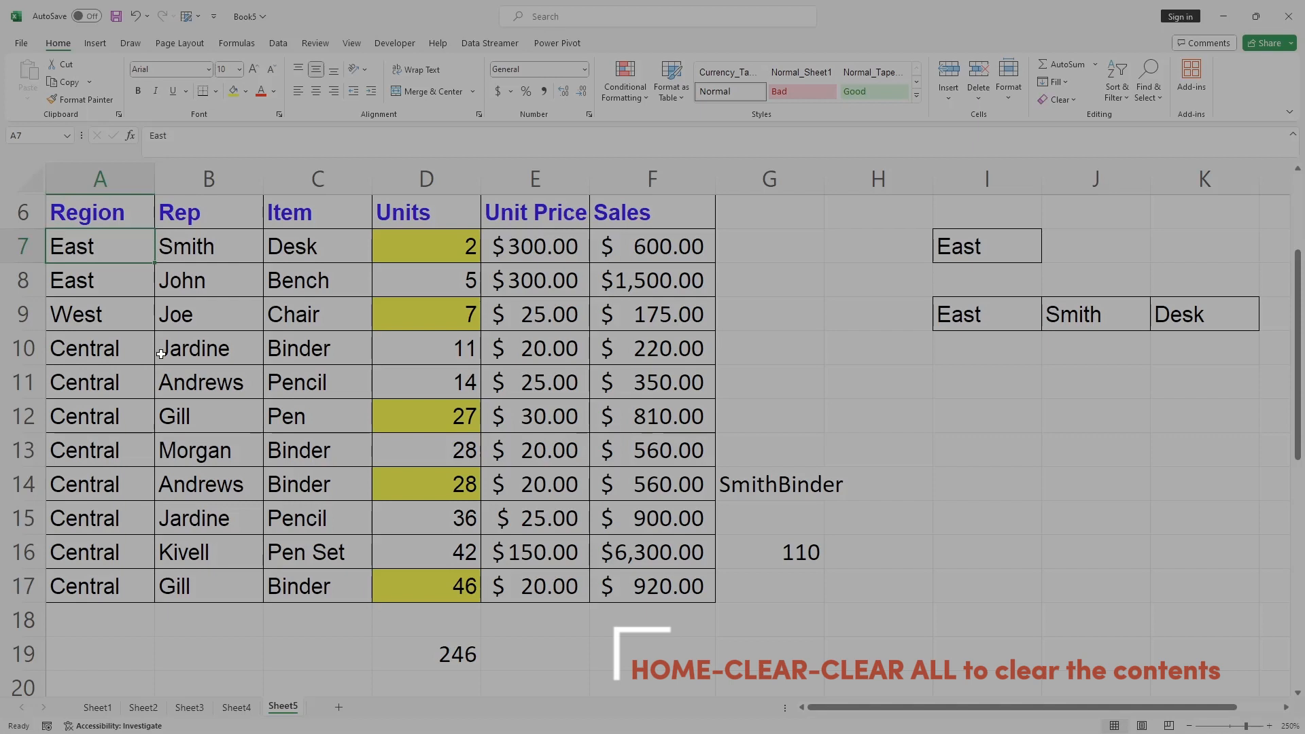
key("ctrl+c")
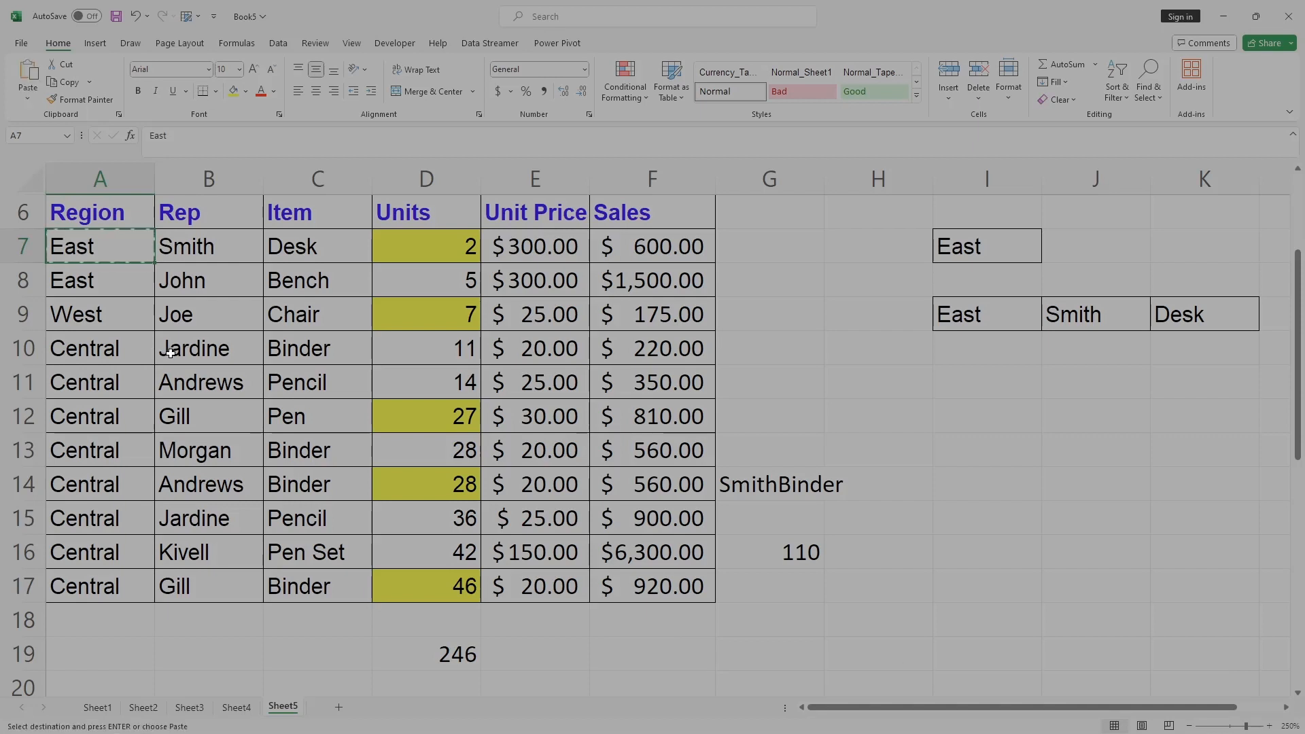
scroll(171, 353, "down", 3)
left_click(110, 455)
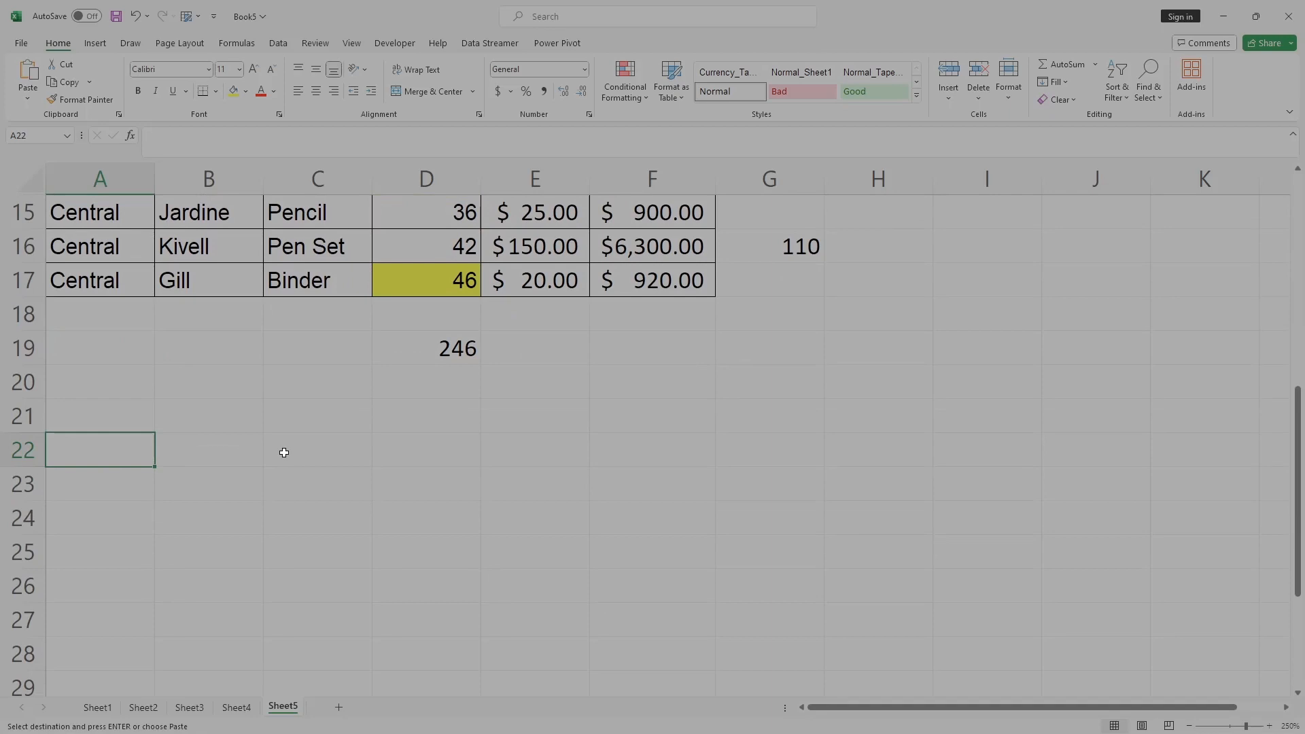
key("Return")
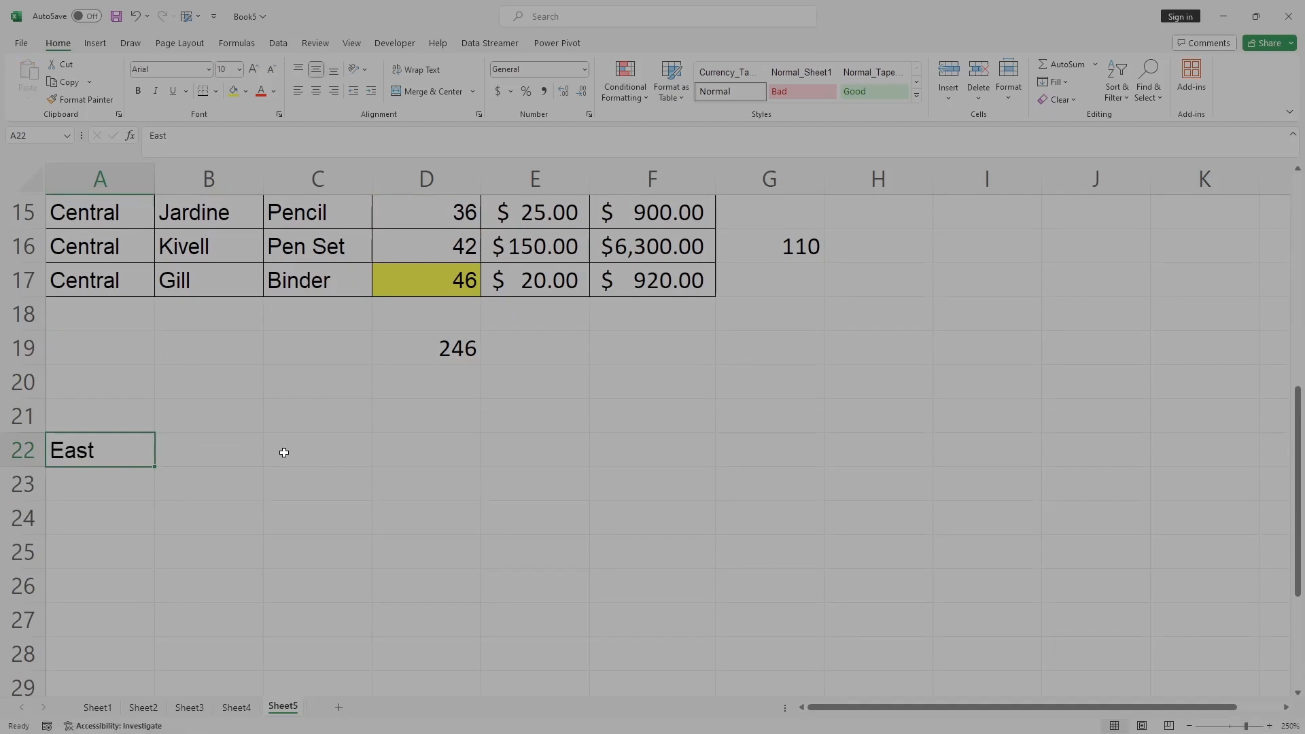
Cut the table rows A8:F11 and paste them starting at cell A25.
scroll(284, 453, "up", 3)
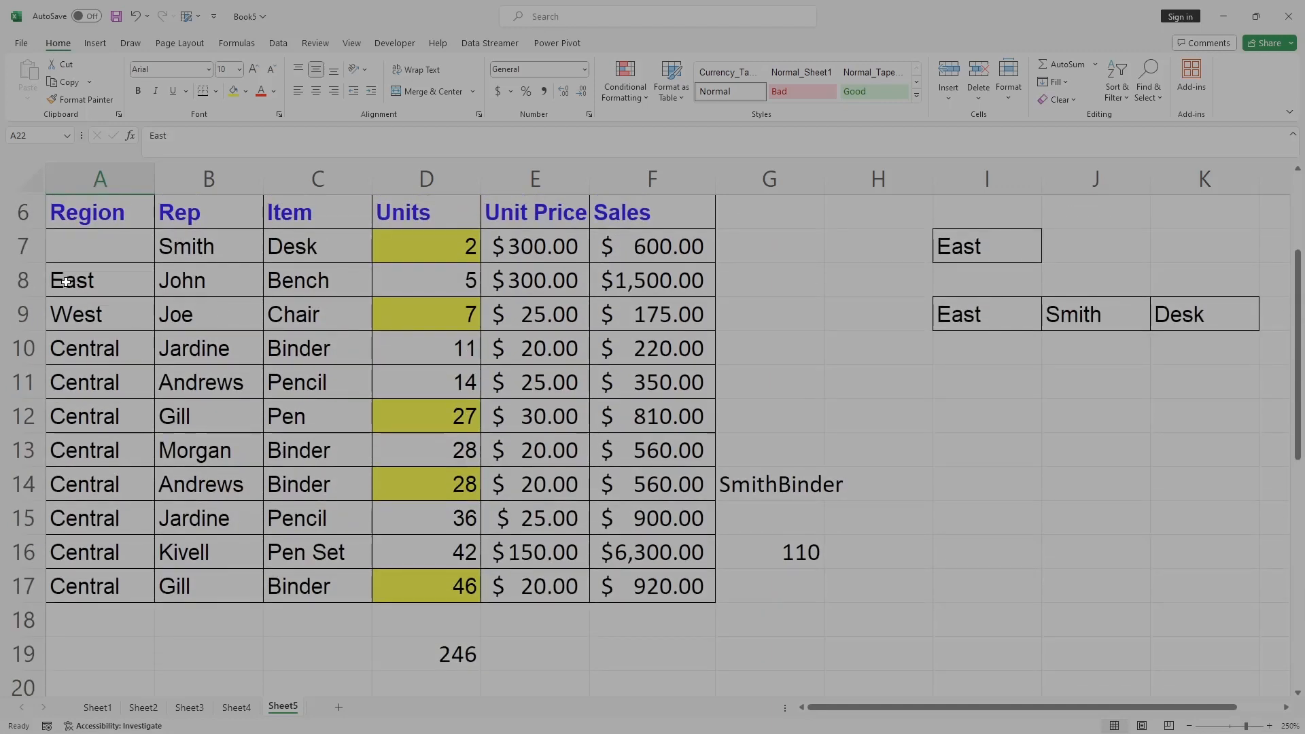
left_click_drag(67, 282, 705, 370)
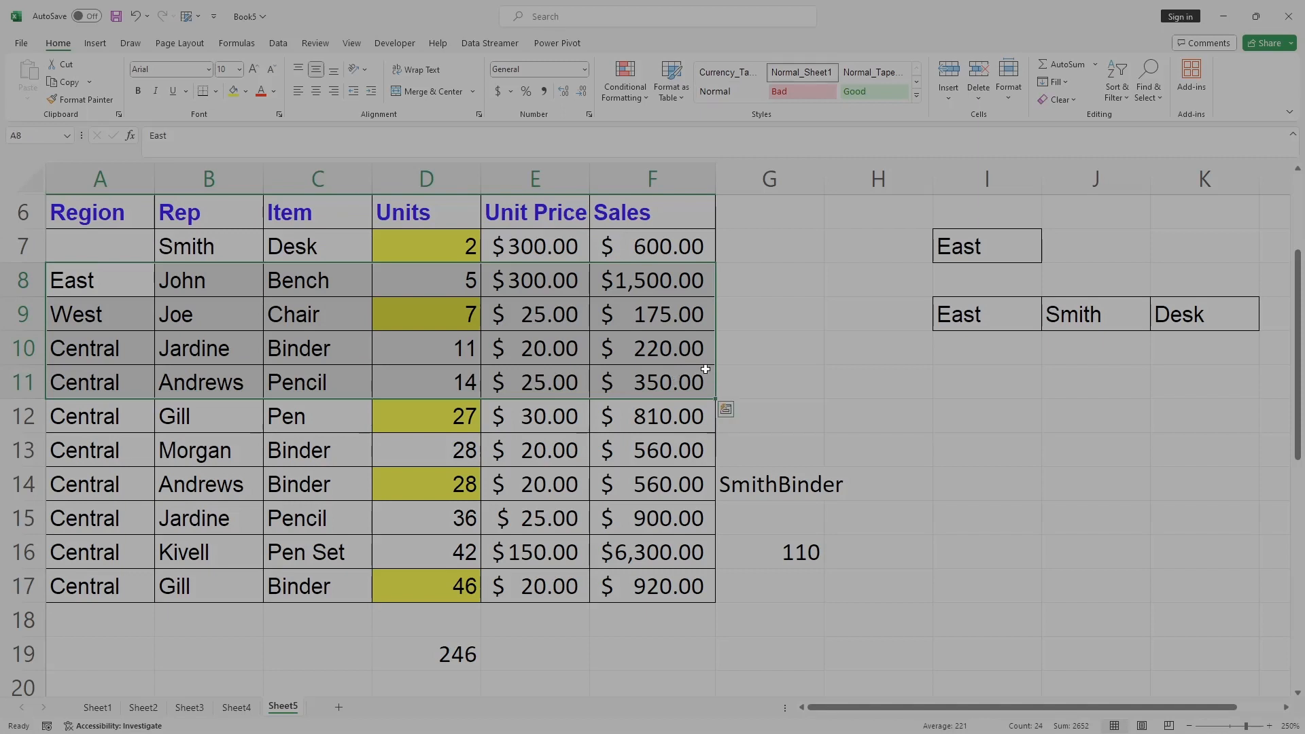
key("ctrl+c")
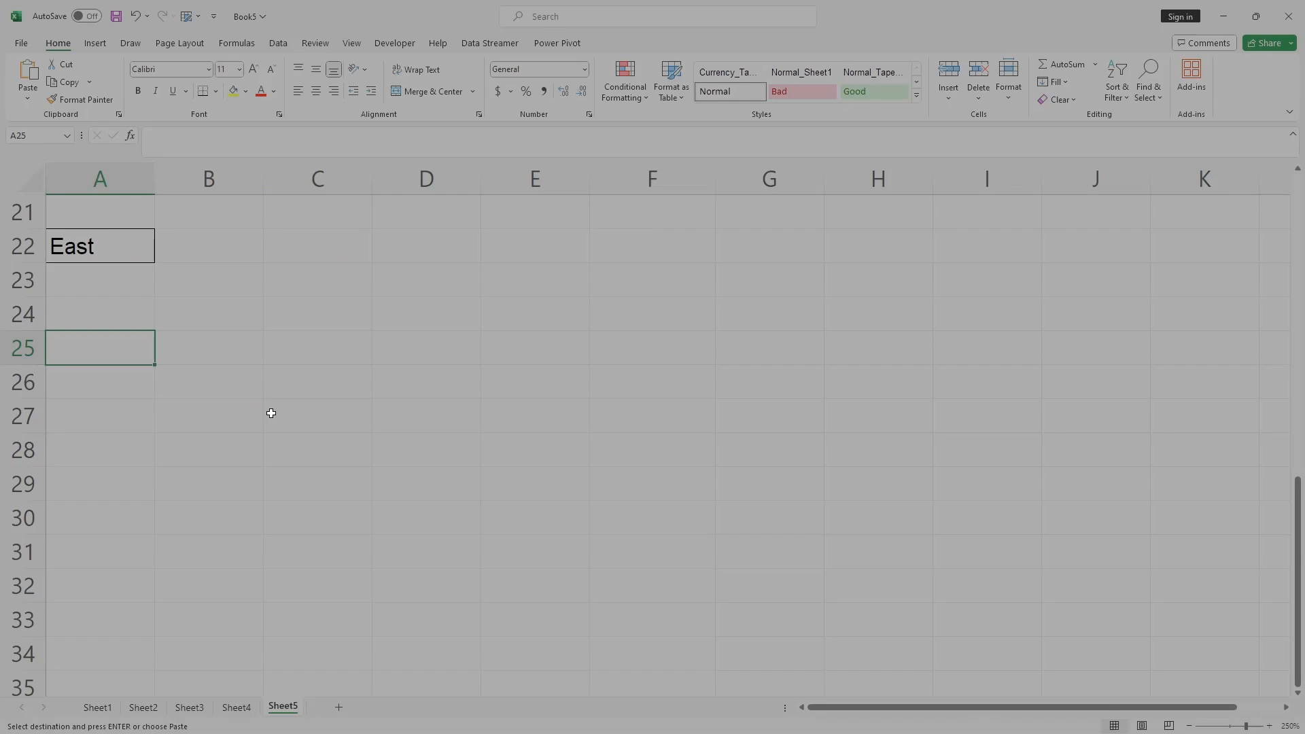
key("Return")
Compare the source range A8:F11 with the cut rows' new location in A25:F28.
scroll(285, 416, "up", 4)
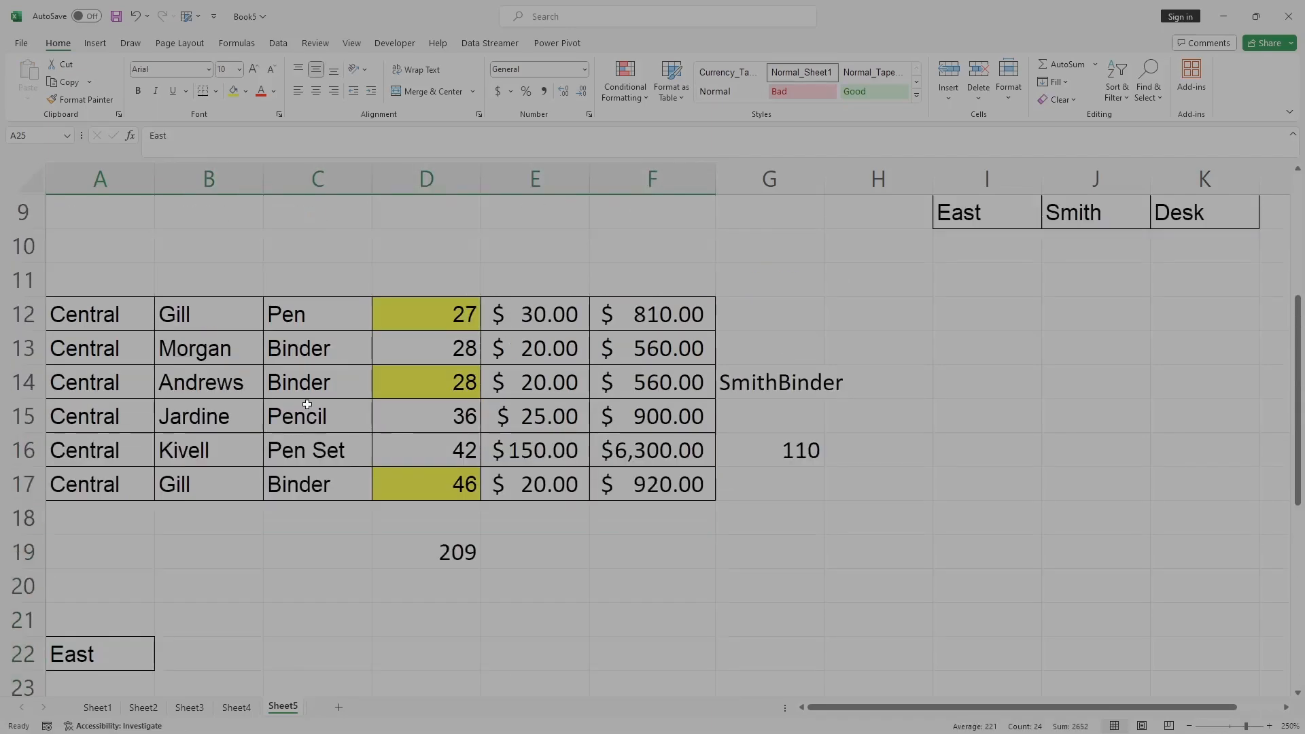
scroll(306, 417, "up", 2)
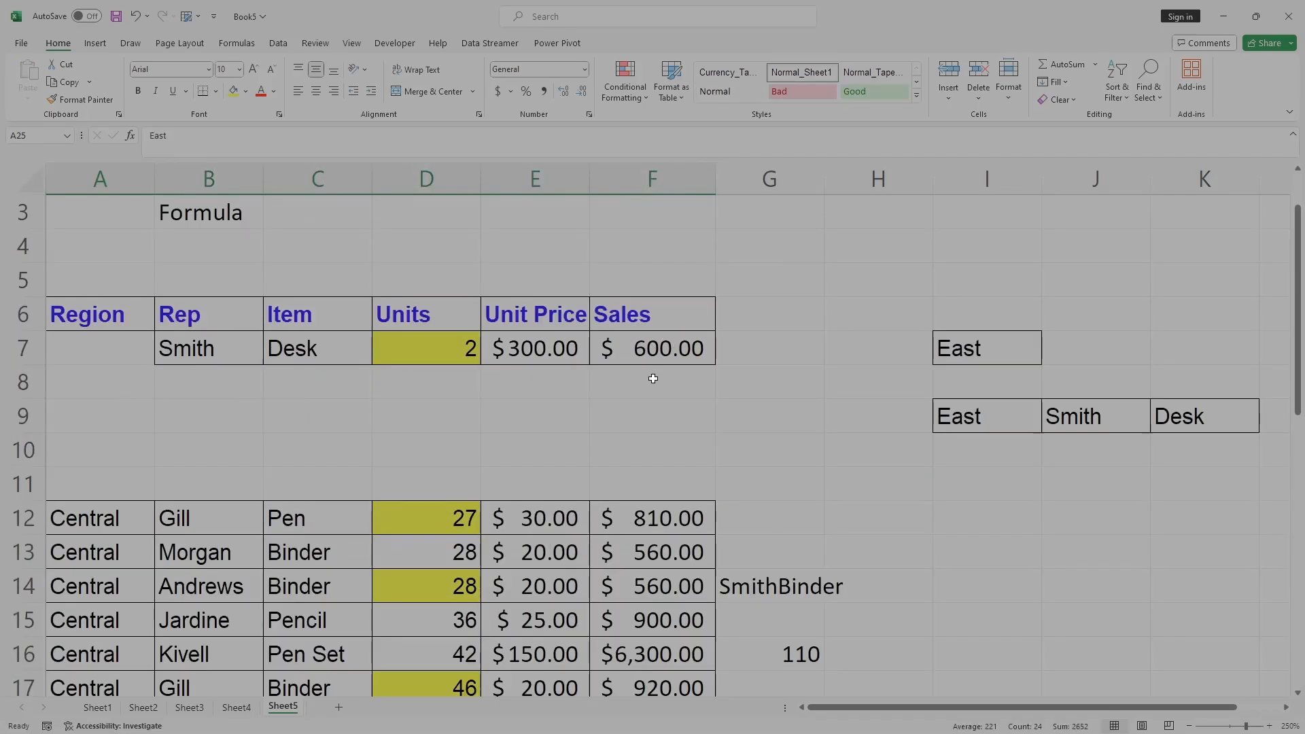
left_click(99, 383)
left_click_drag(99, 382, 638, 481)
scroll(687, 450, "down", 5)
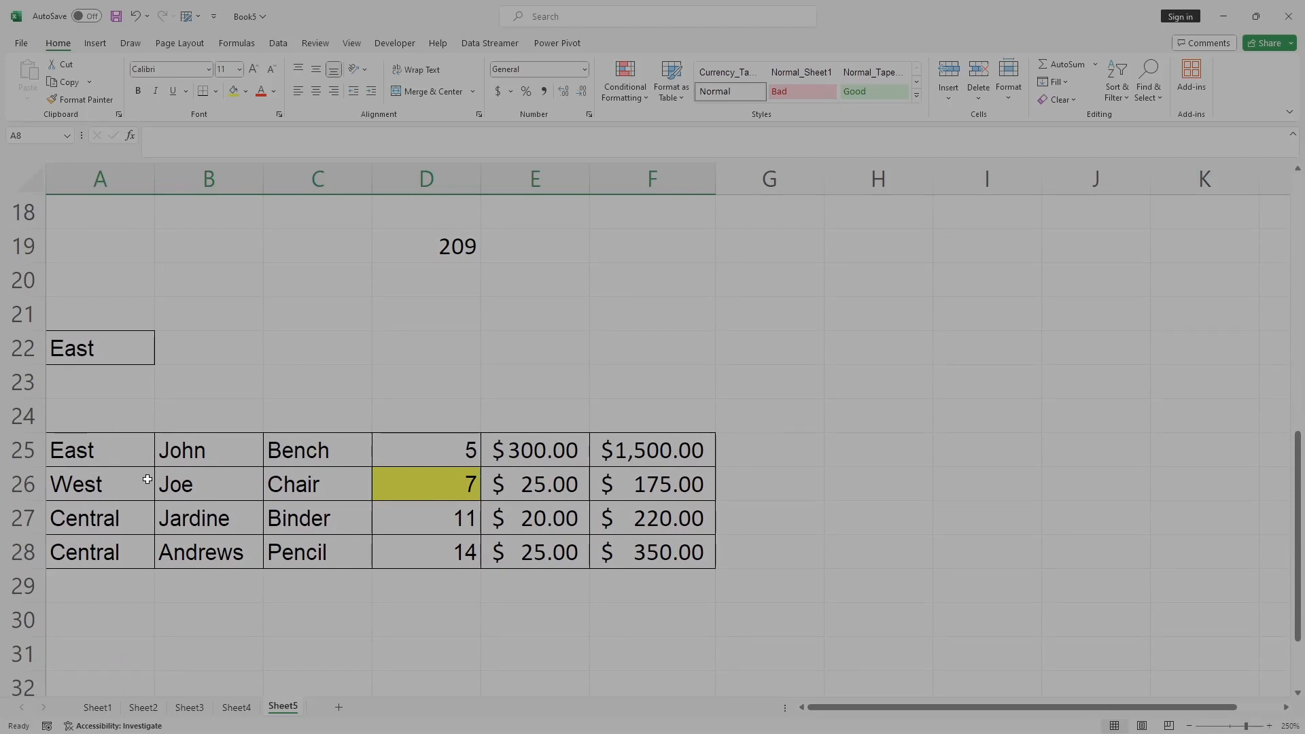
scroll(148, 479, "up", 1)
scroll(148, 479, "up", 4)
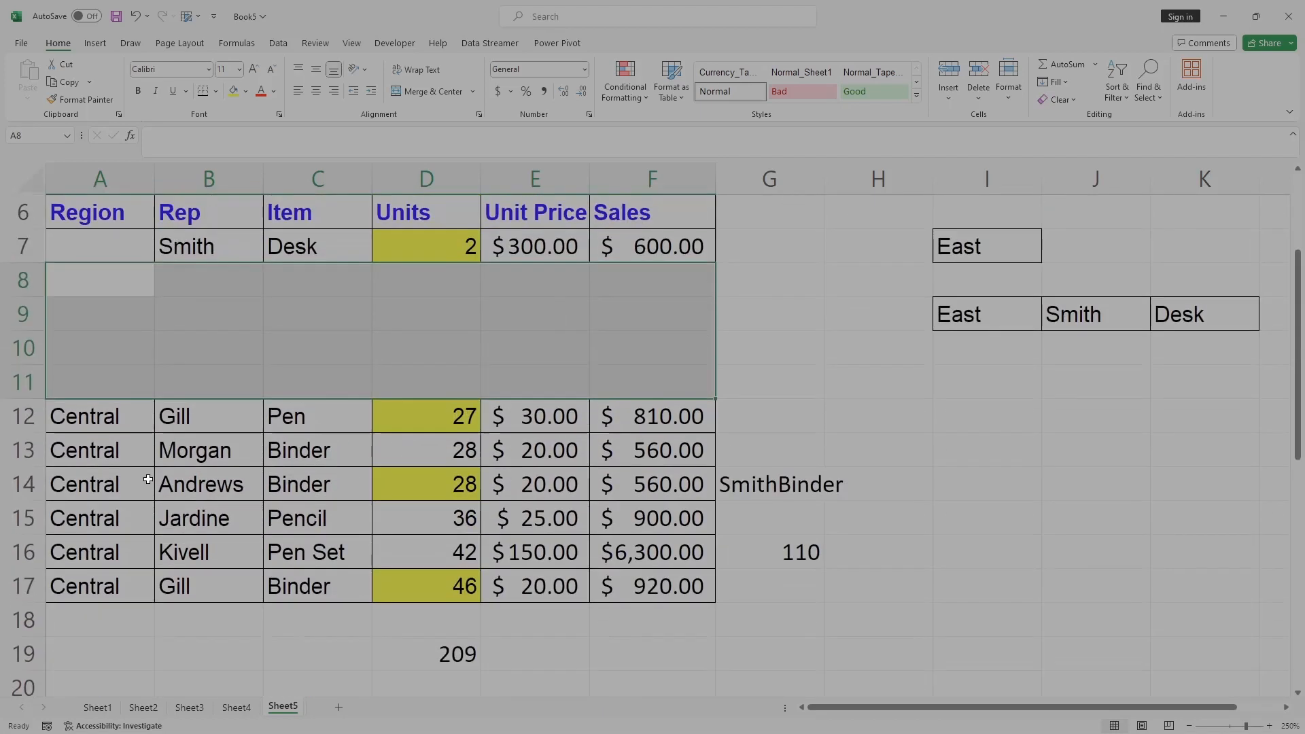
left_click(184, 313)
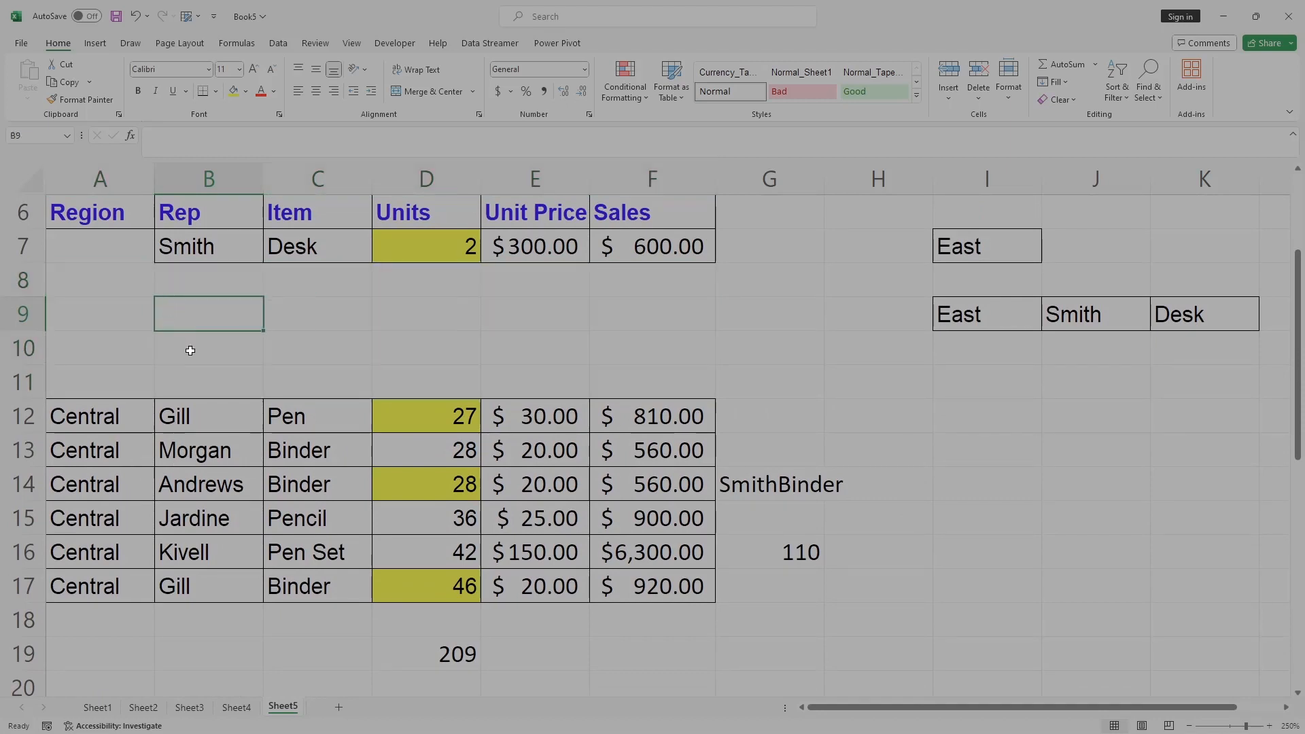
scroll(227, 401, "down", 4)
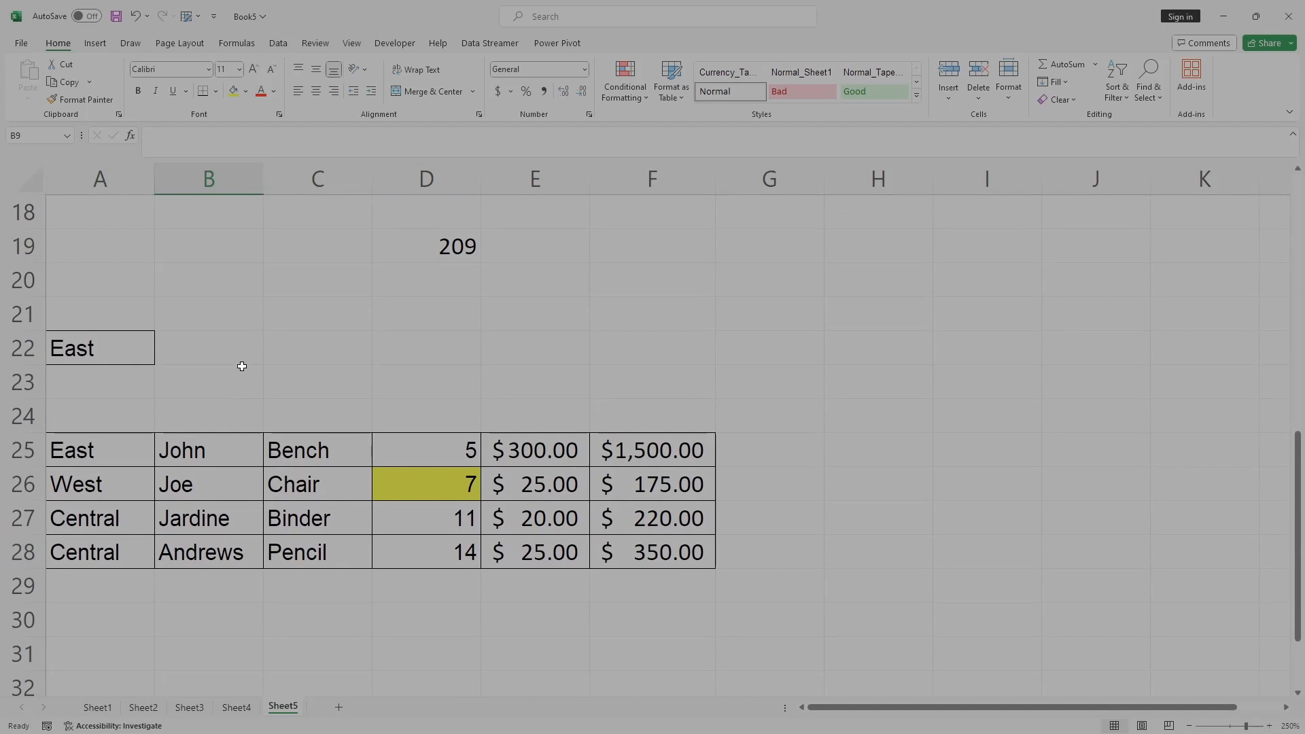
Undo both cut-and-paste moves, the Clear All, and the earlier pastes back through the one in I9:K9.
key("ctrl+z")
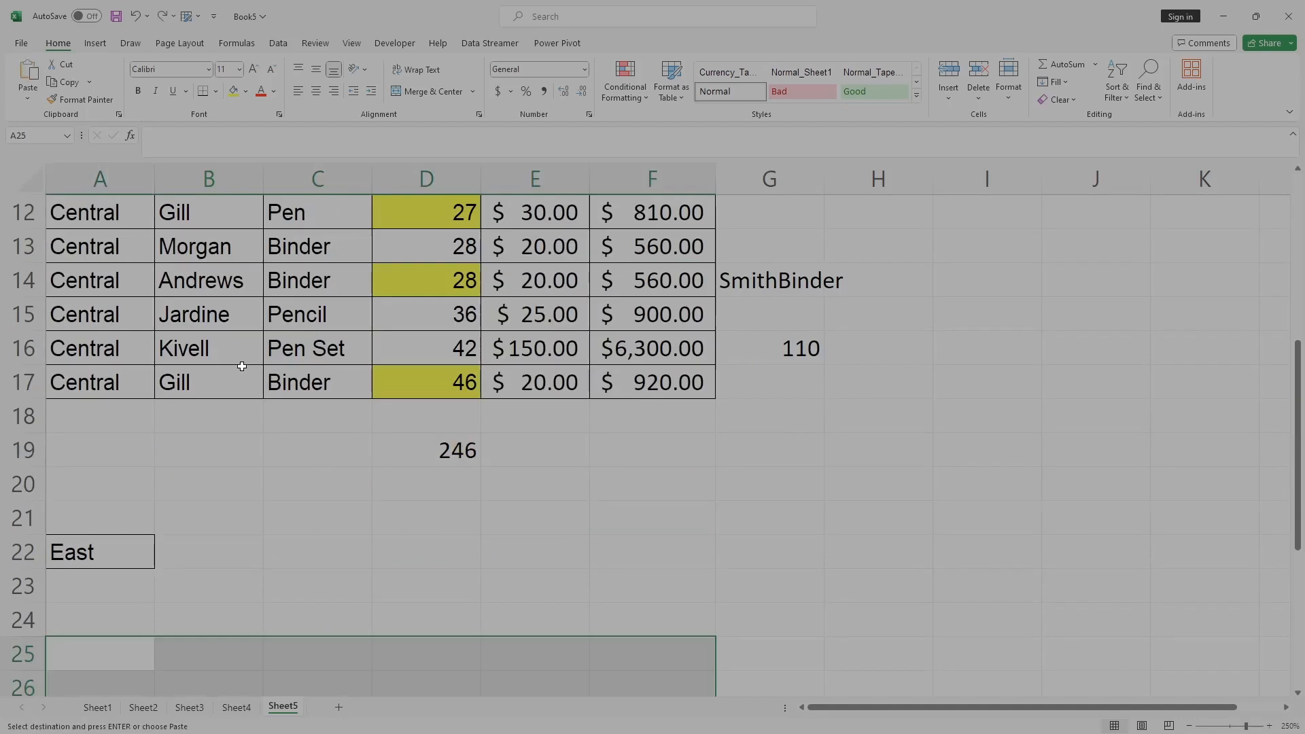
key("ctrl+z")
key("ctrl+z")
scroll(288, 381, "up", 3)
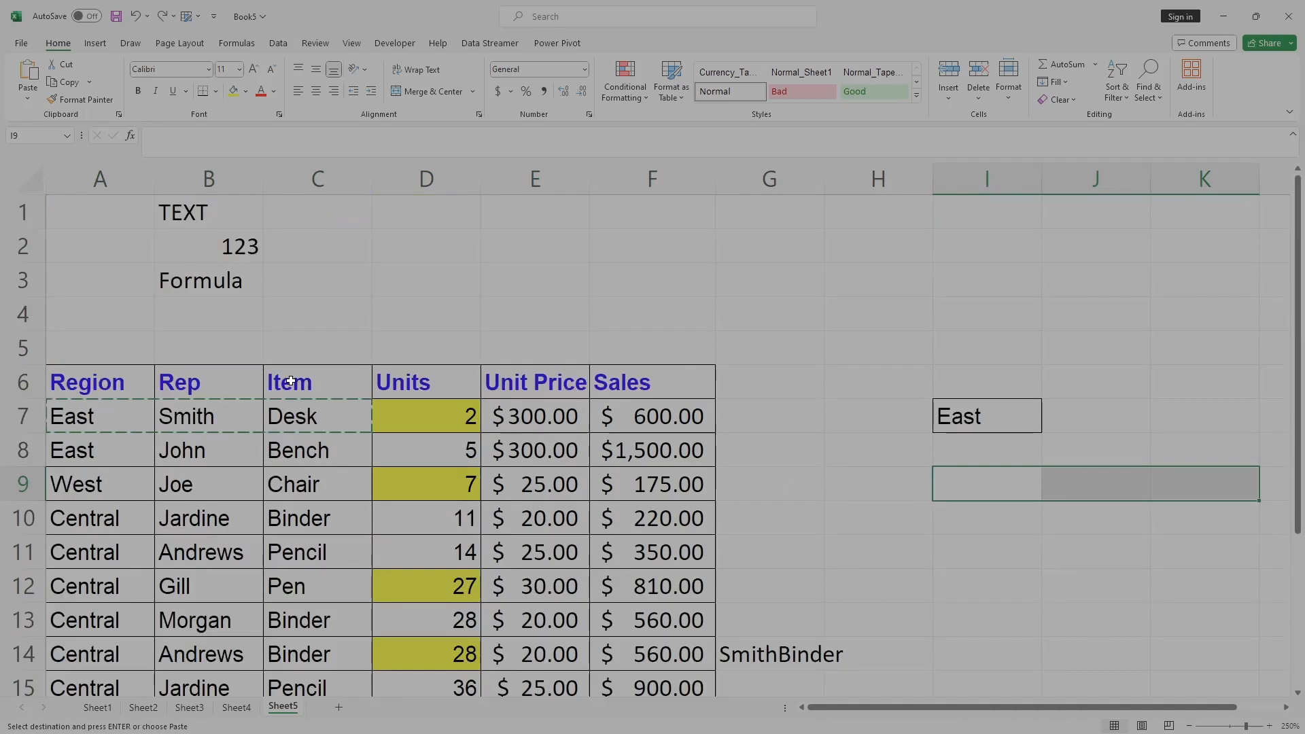
scroll(291, 381, "down", 3)
scroll(291, 381, "up", 3)
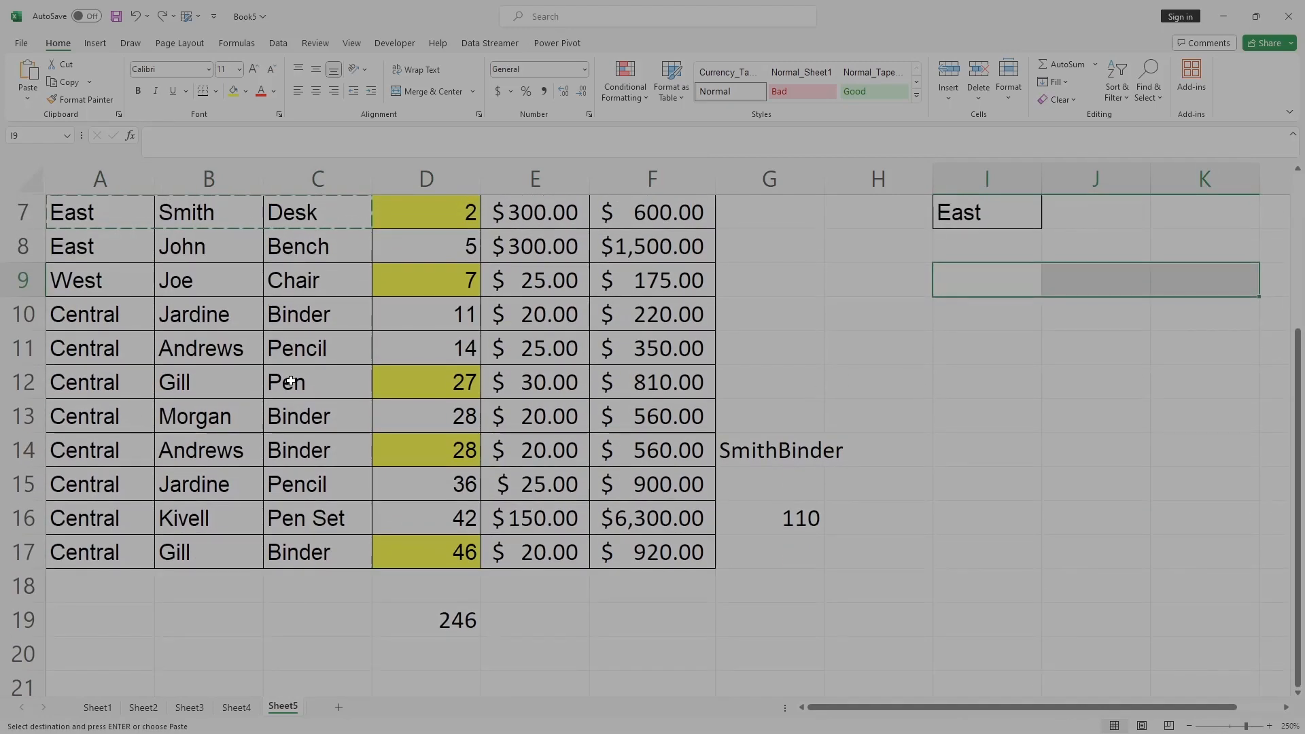
scroll(291, 381, "up", 1)
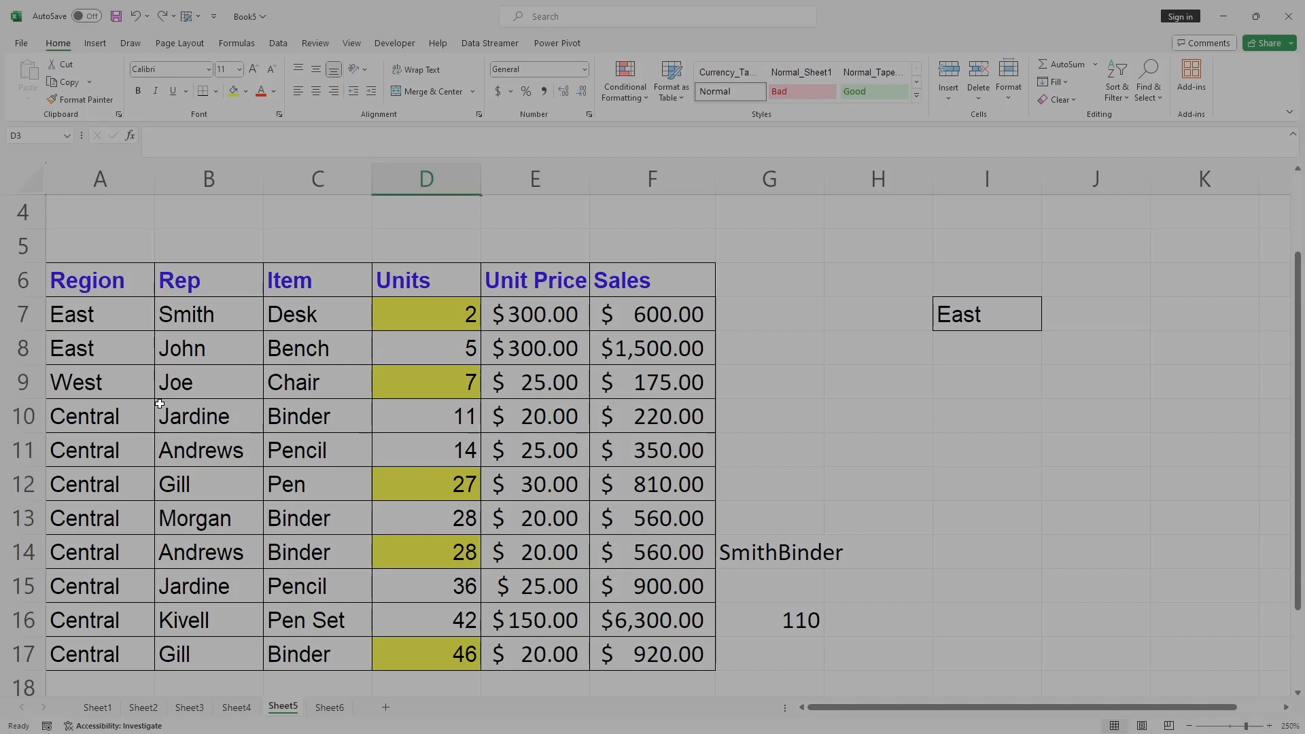
Copy the Region header from cell A6 of Sheet5 and paste it into cell A1 of Sheet6.
left_click(224, 355)
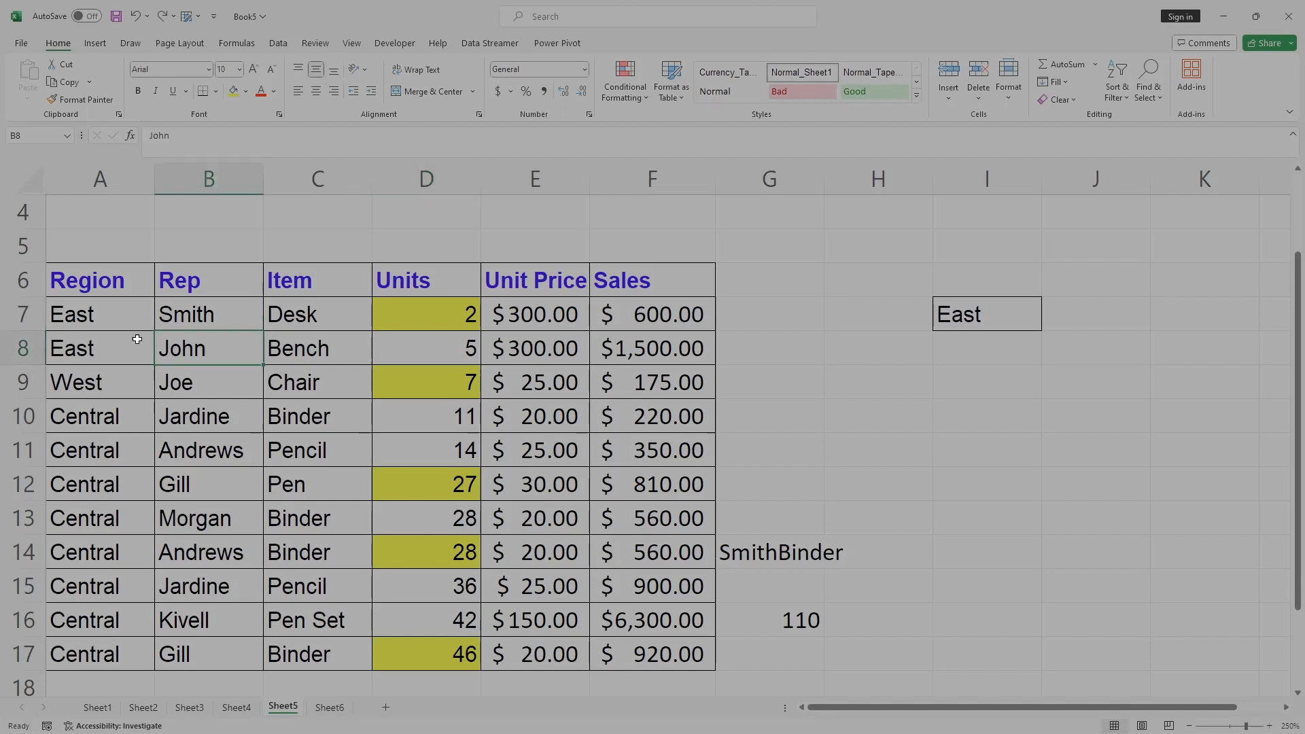
left_click(89, 279)
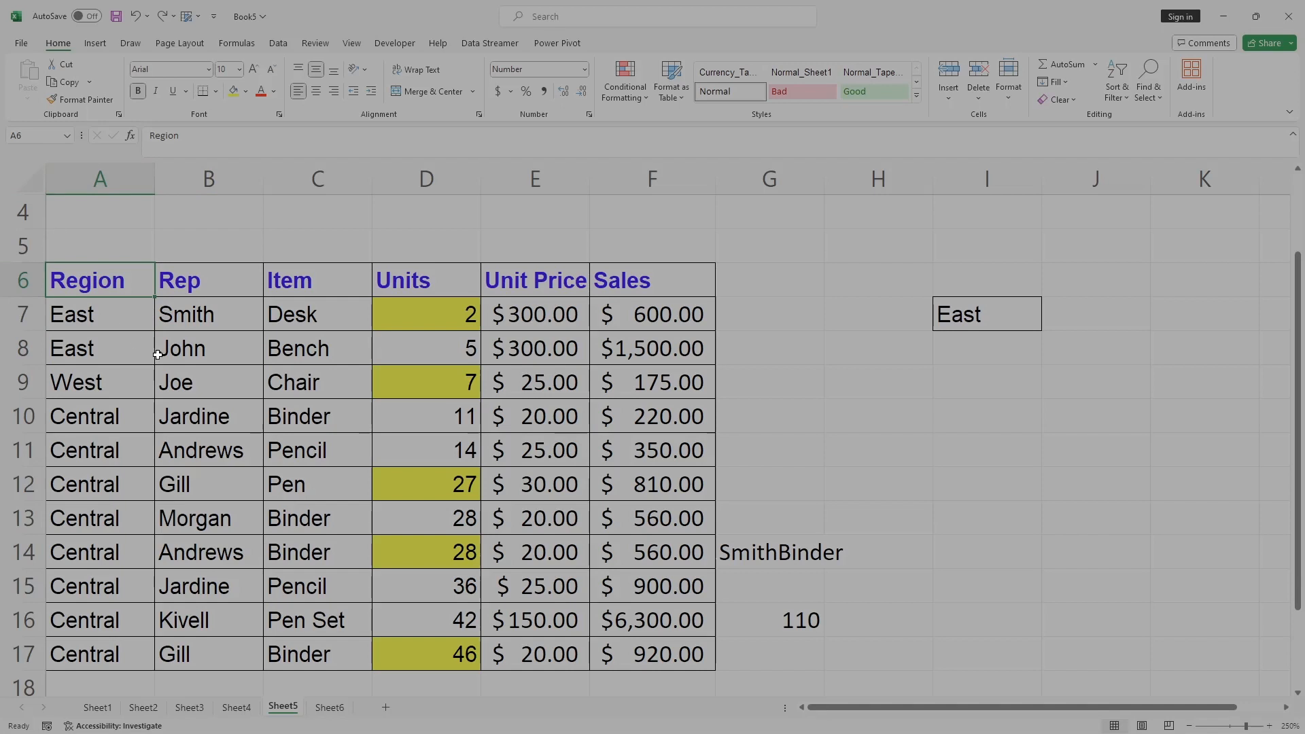
key("ctrl+c")
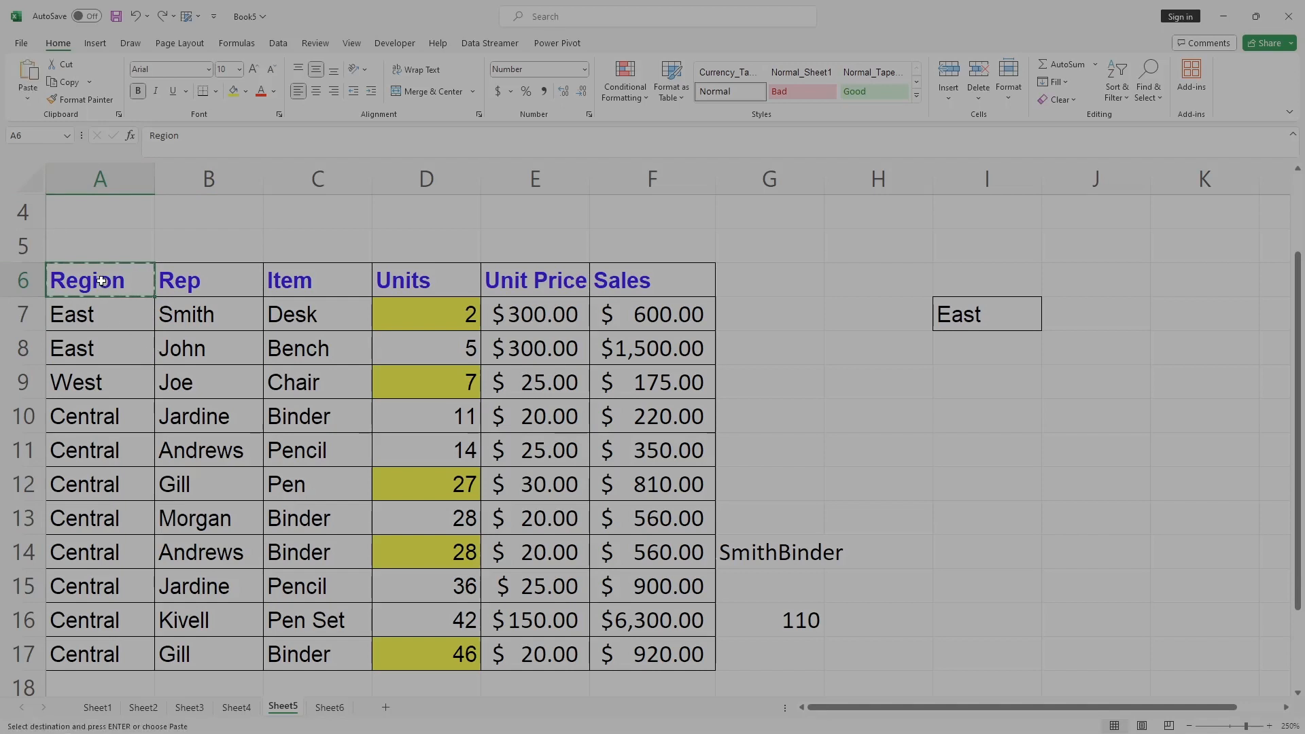
left_click(236, 710)
left_click(190, 708)
left_click(143, 708)
left_click(97, 708)
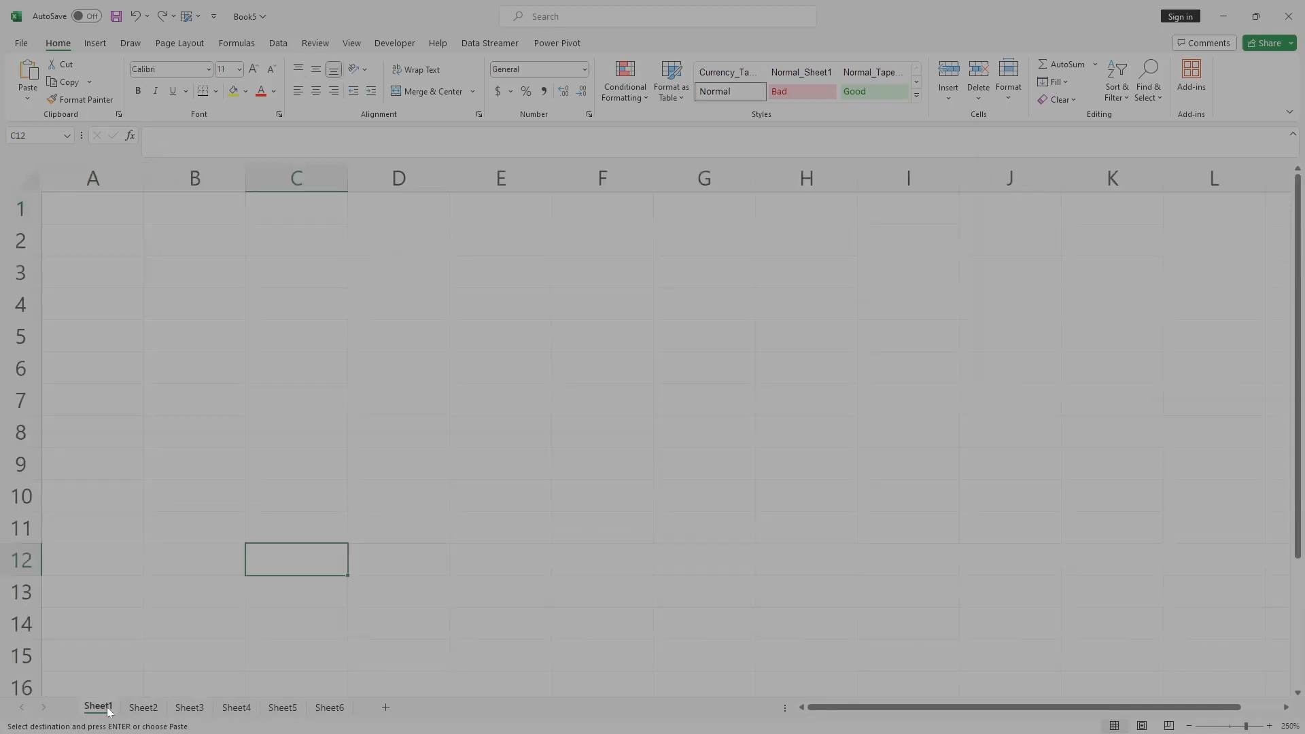
left_click(330, 707)
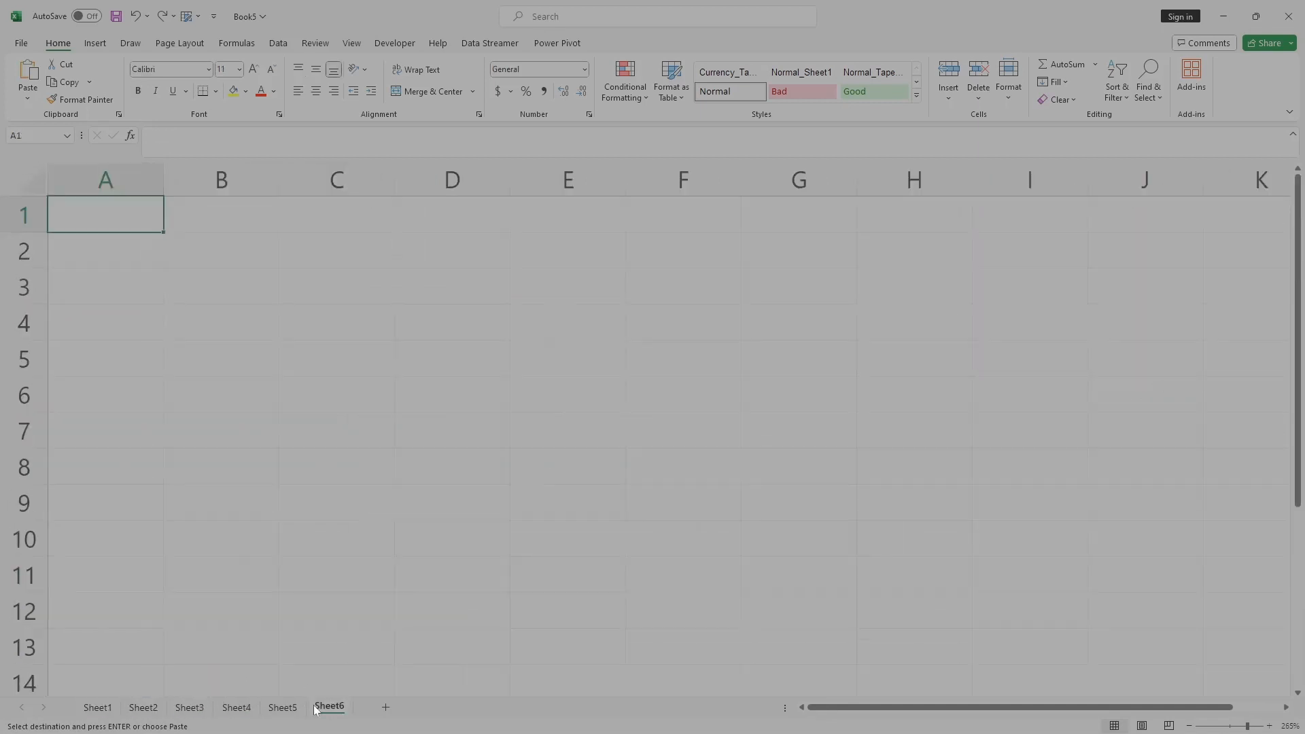
key("ctrl+v")
left_click(258, 333)
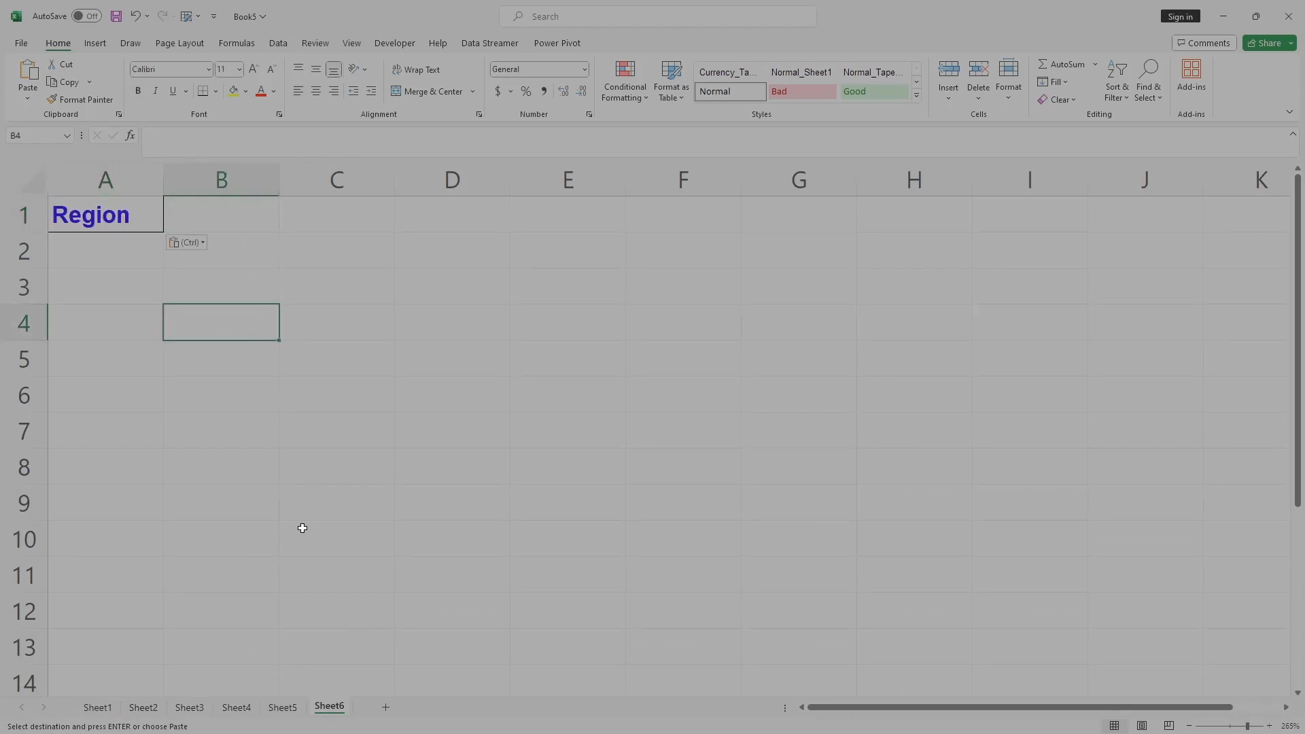
Copy the header row A6:F6 from Sheet5 and paste it into Sheet6 starting at cell C1.
left_click(297, 704)
key("Escape")
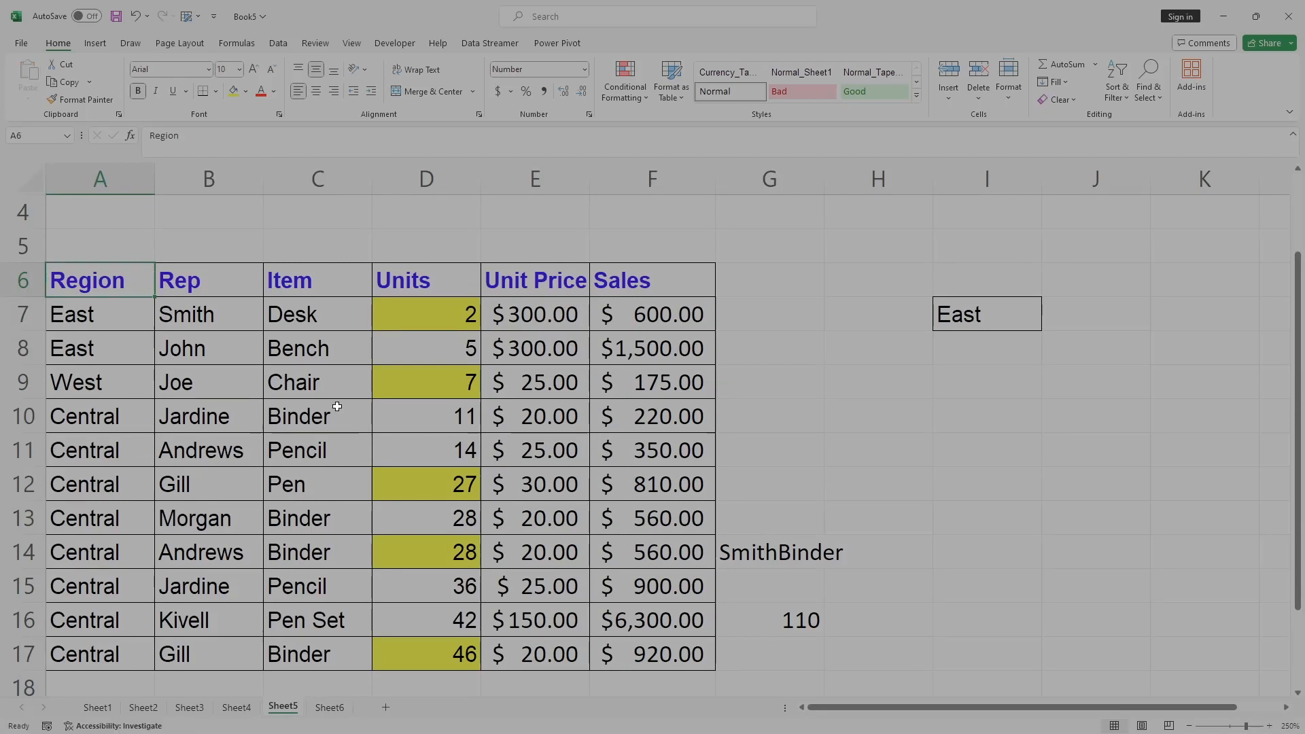
left_click_drag(104, 280, 612, 281)
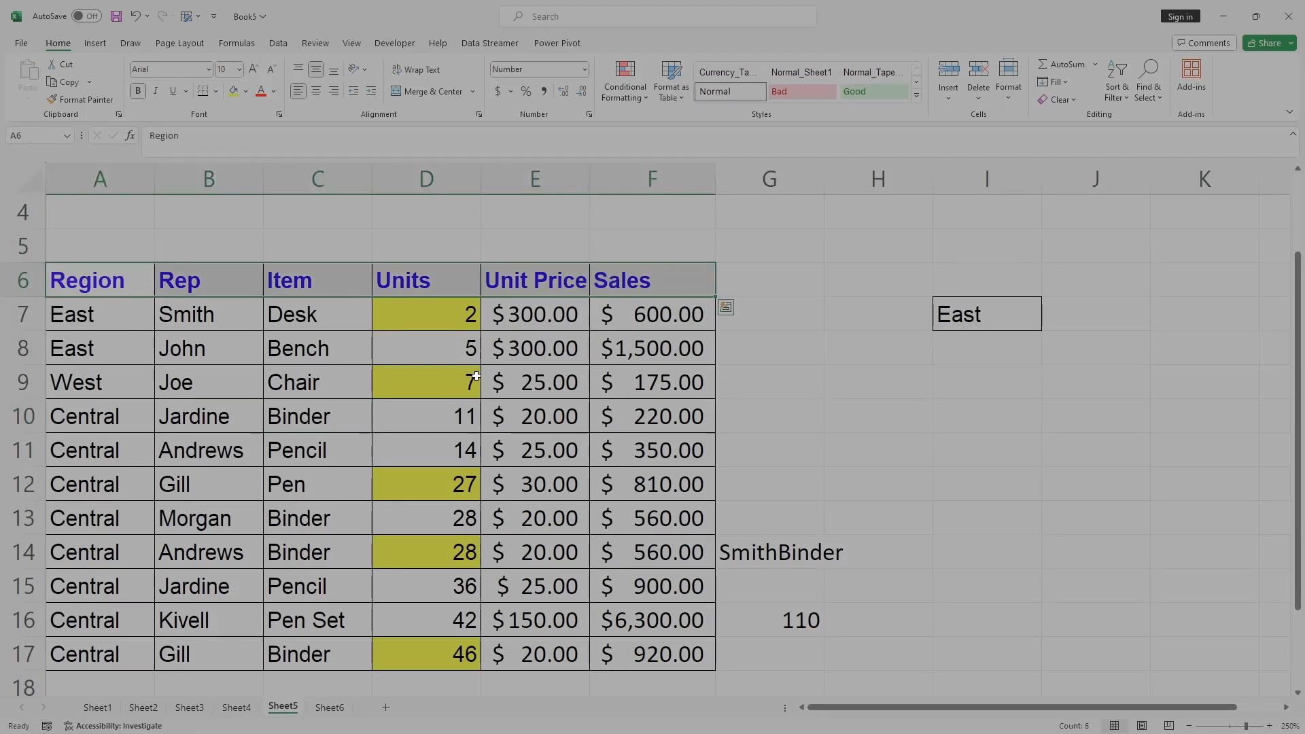
key("ctrl+c")
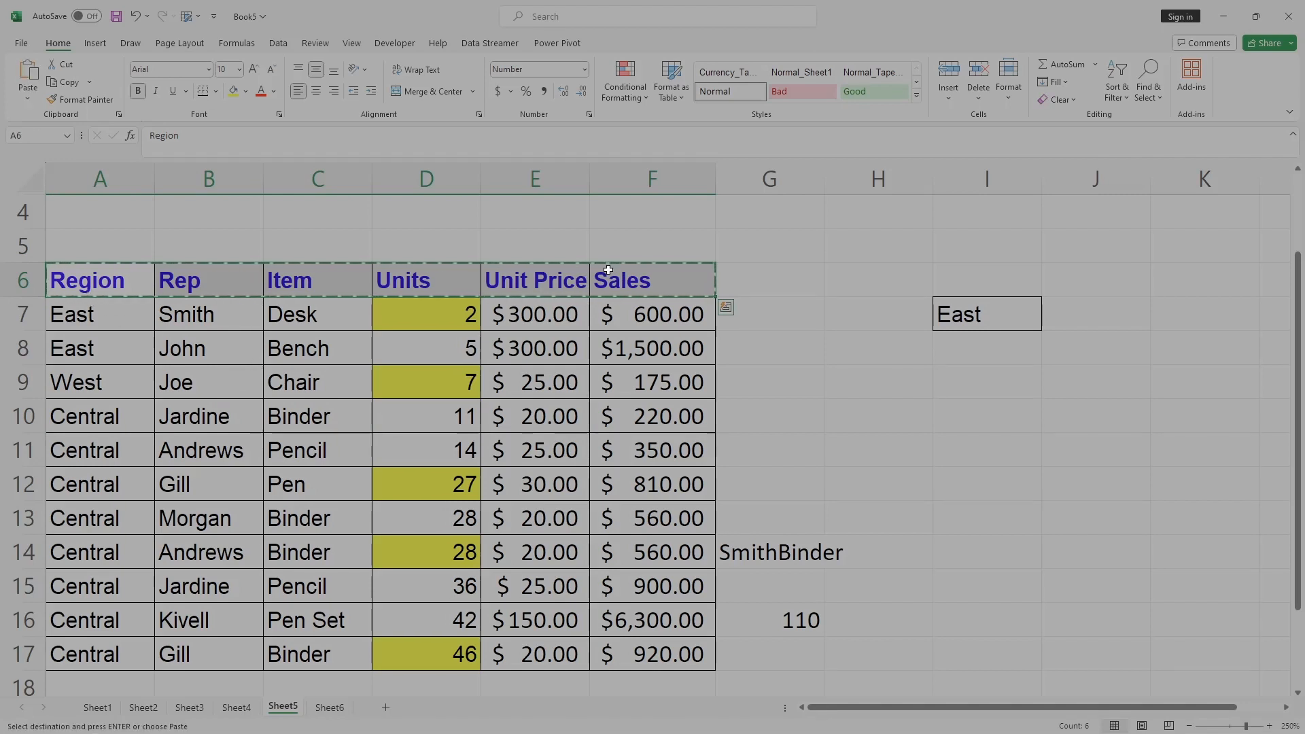
left_click(327, 707)
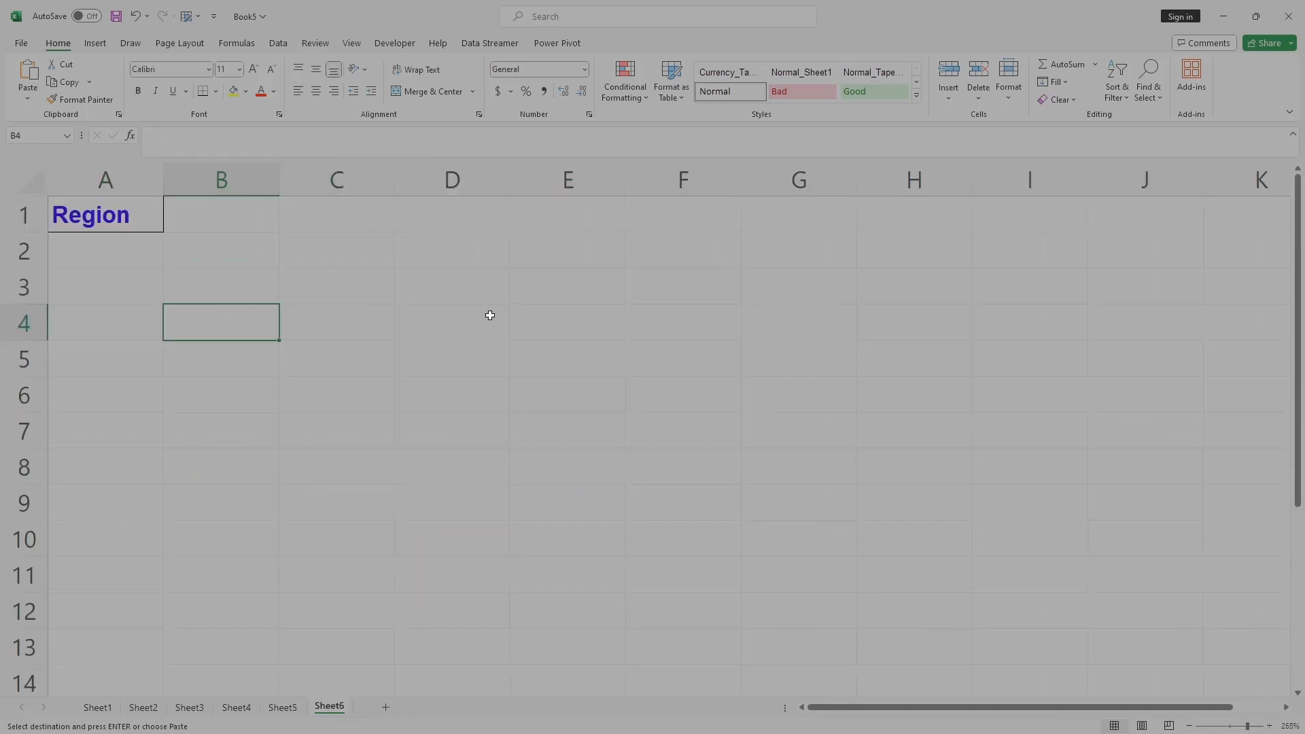
left_click(320, 222)
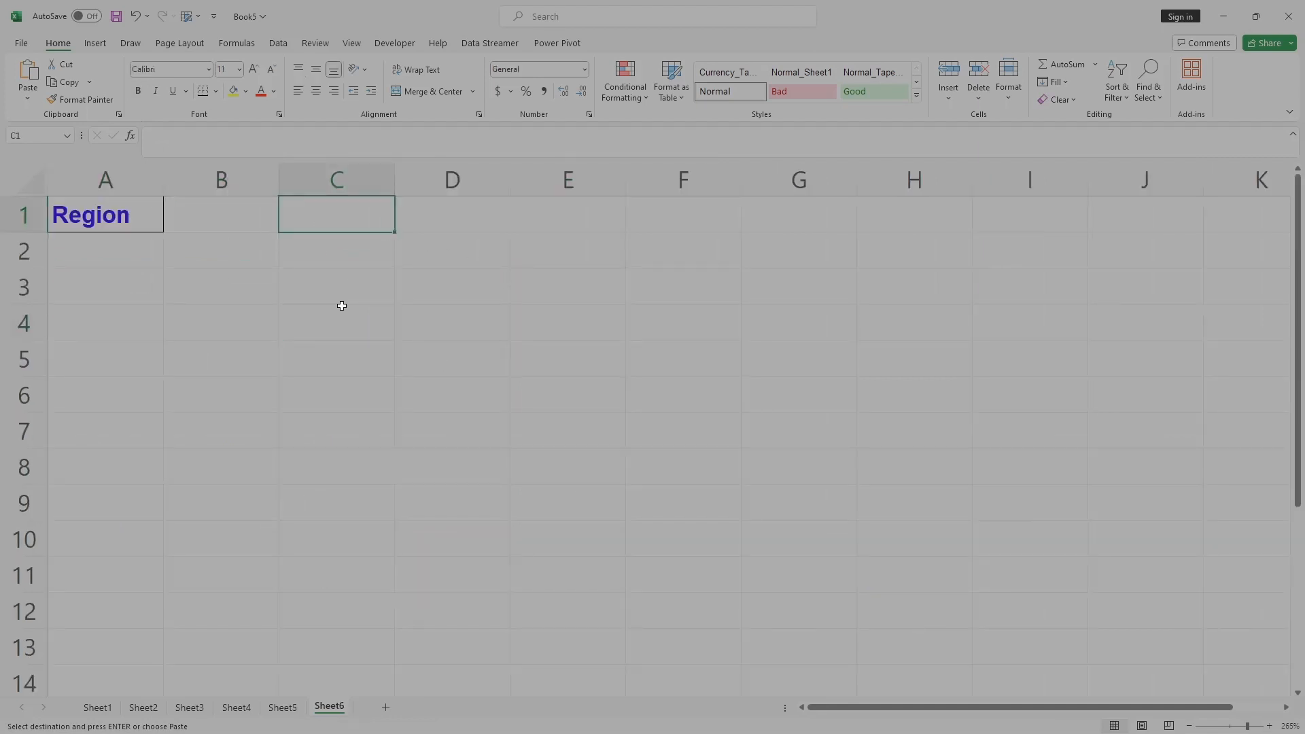
key("ctrl+v")
Copy the data rows A7:F17 from Sheet5 into Sheet6 starting at C2, and autofit column H to its contents.
key("ctrl+Page_Up")
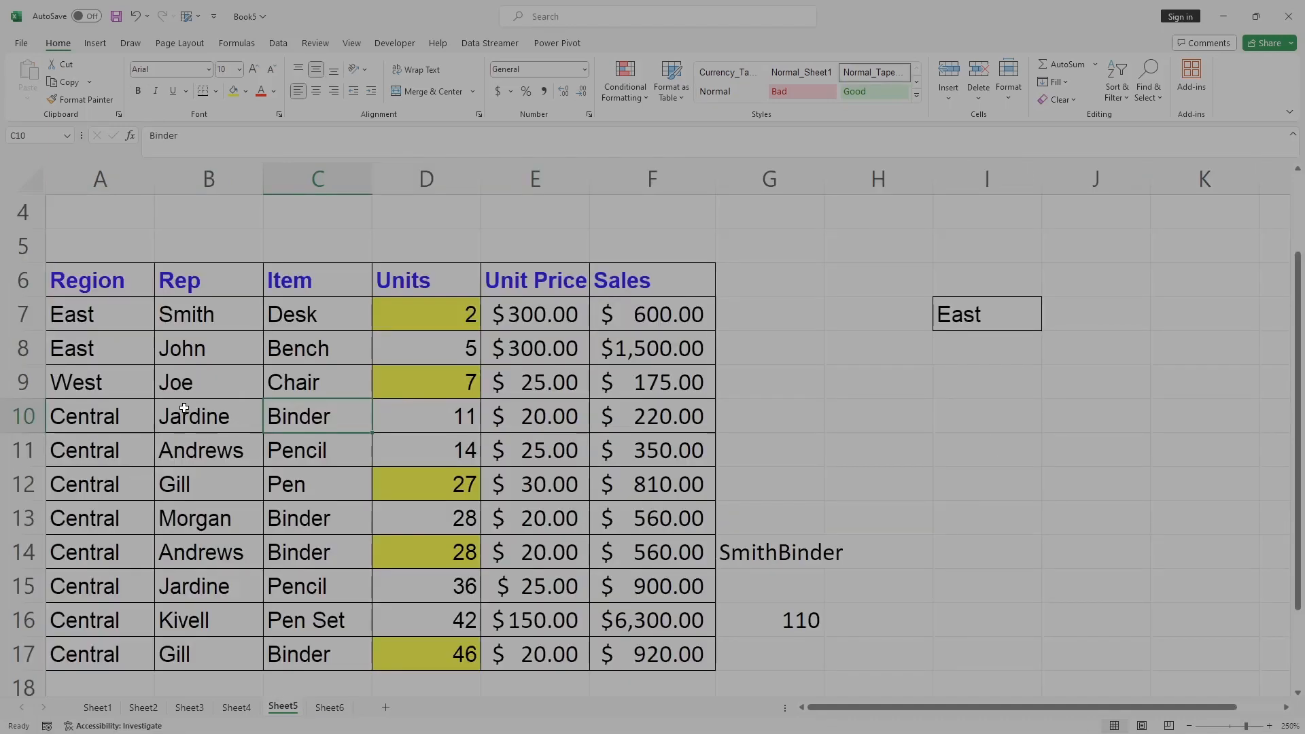
left_click_drag(72, 314, 650, 651)
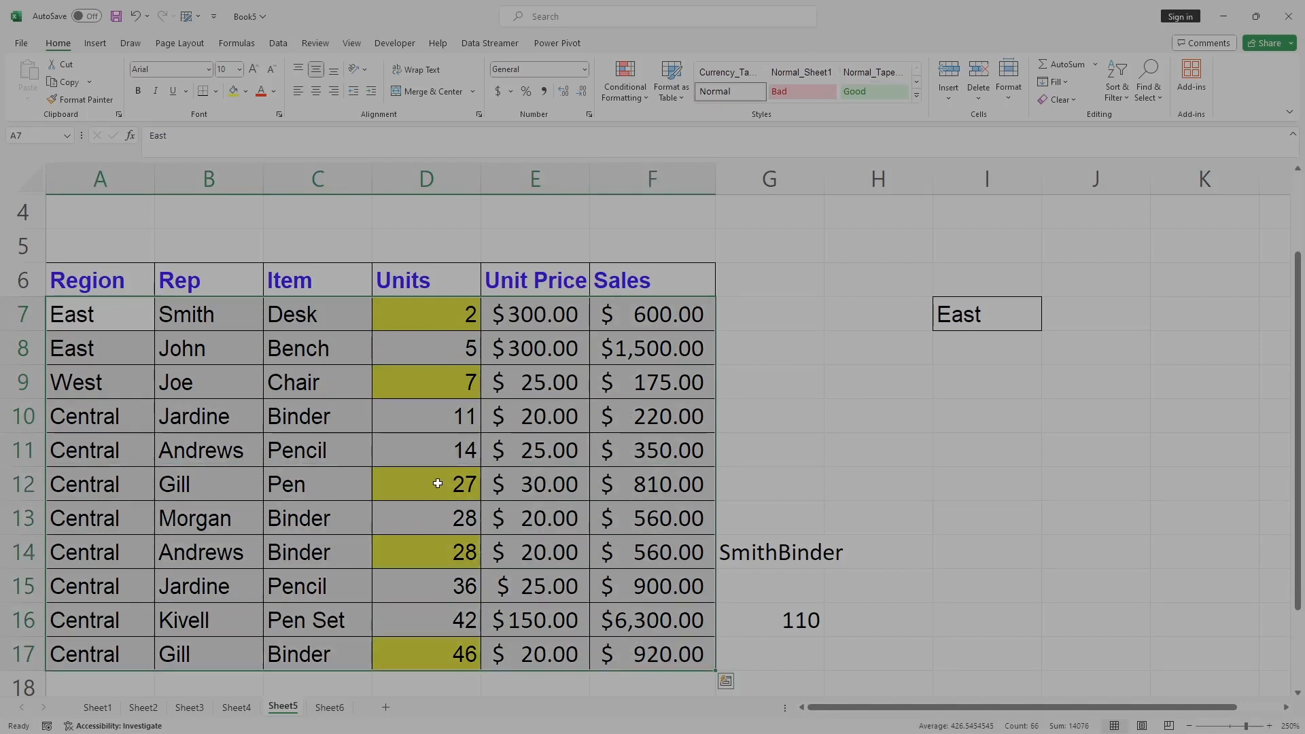
key("ctrl+c")
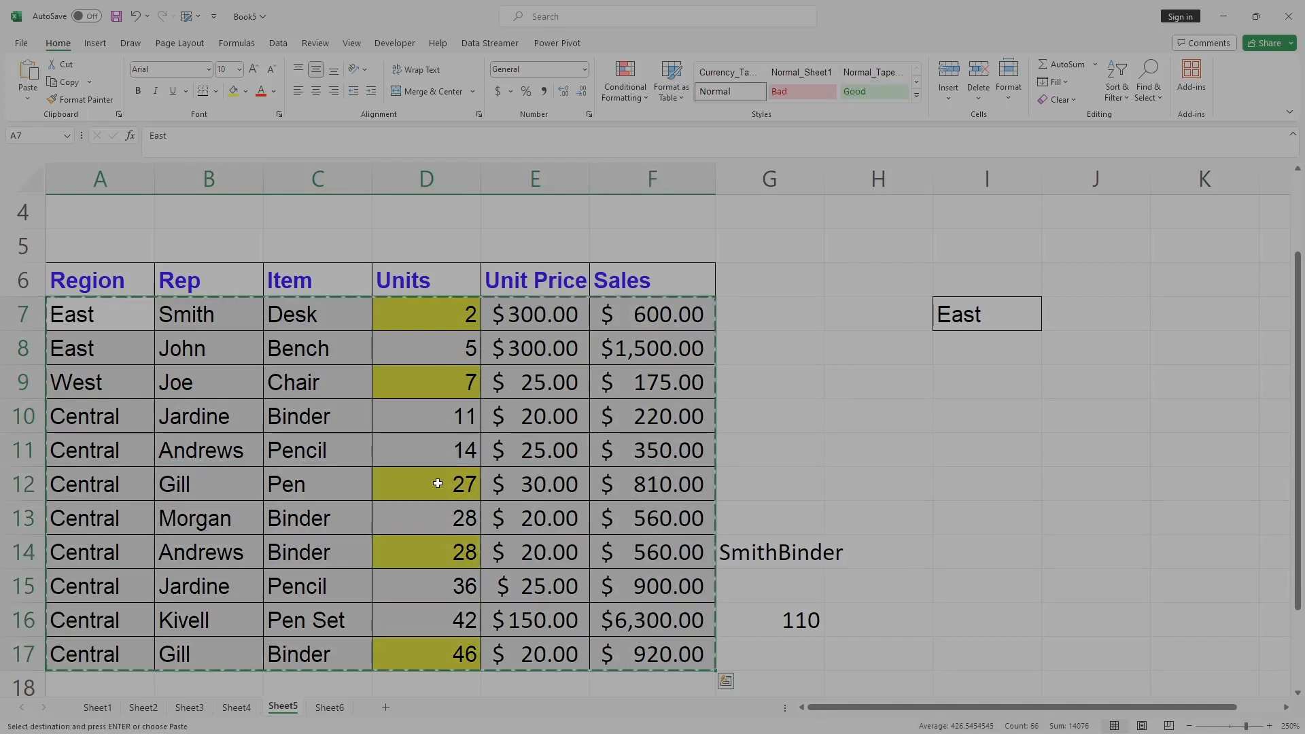
left_click(330, 708)
left_click(335, 255)
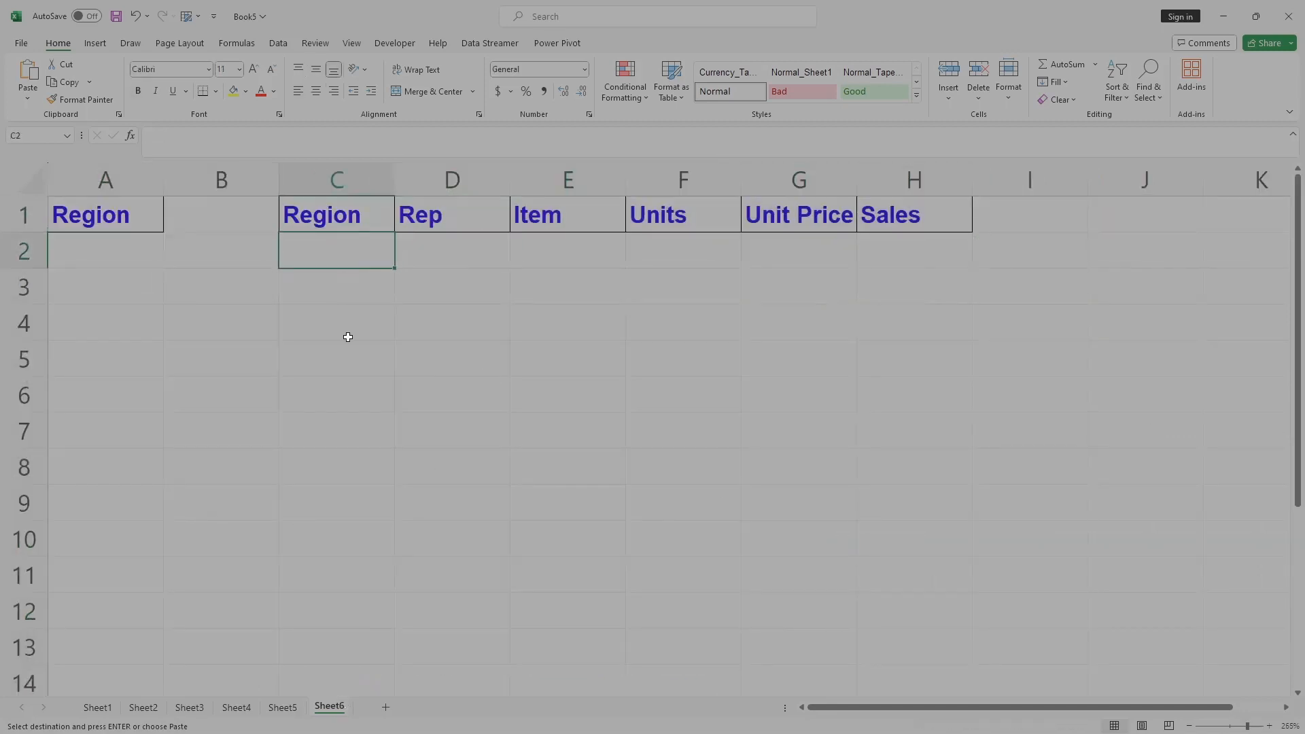
key("ctrl+v")
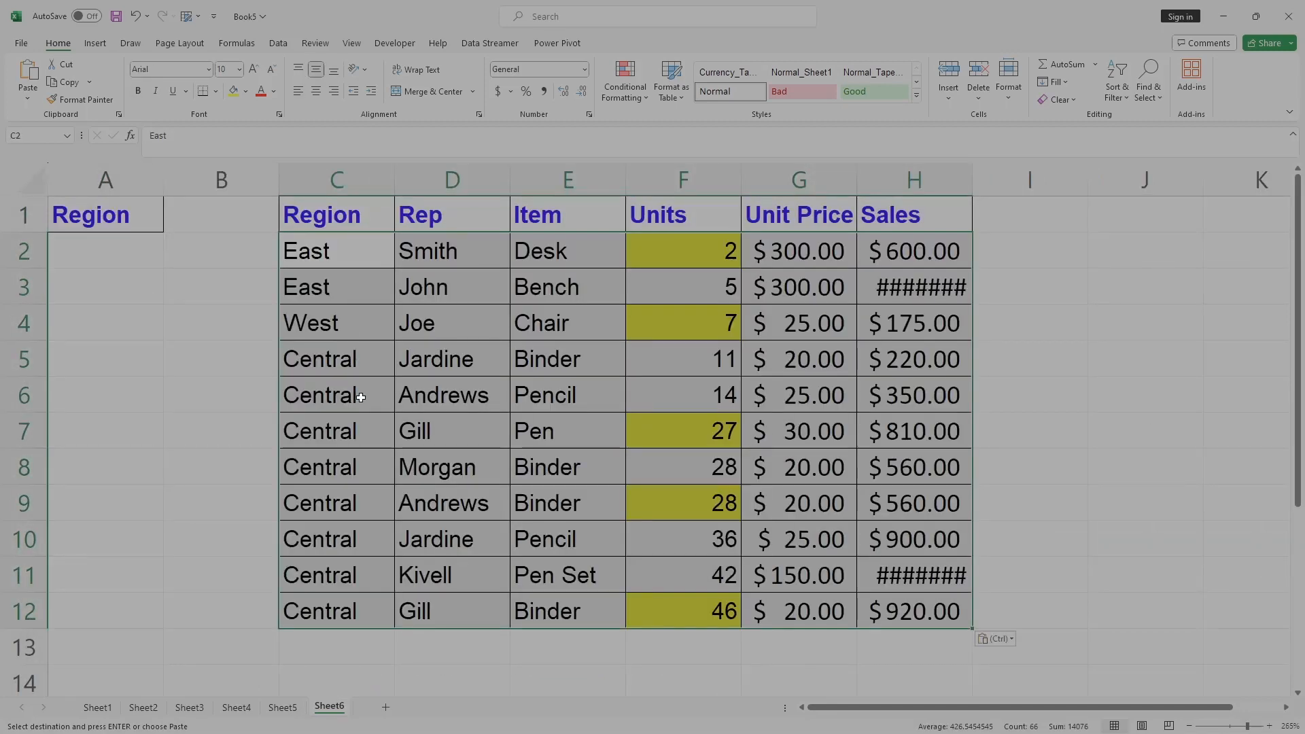
double_click(973, 180)
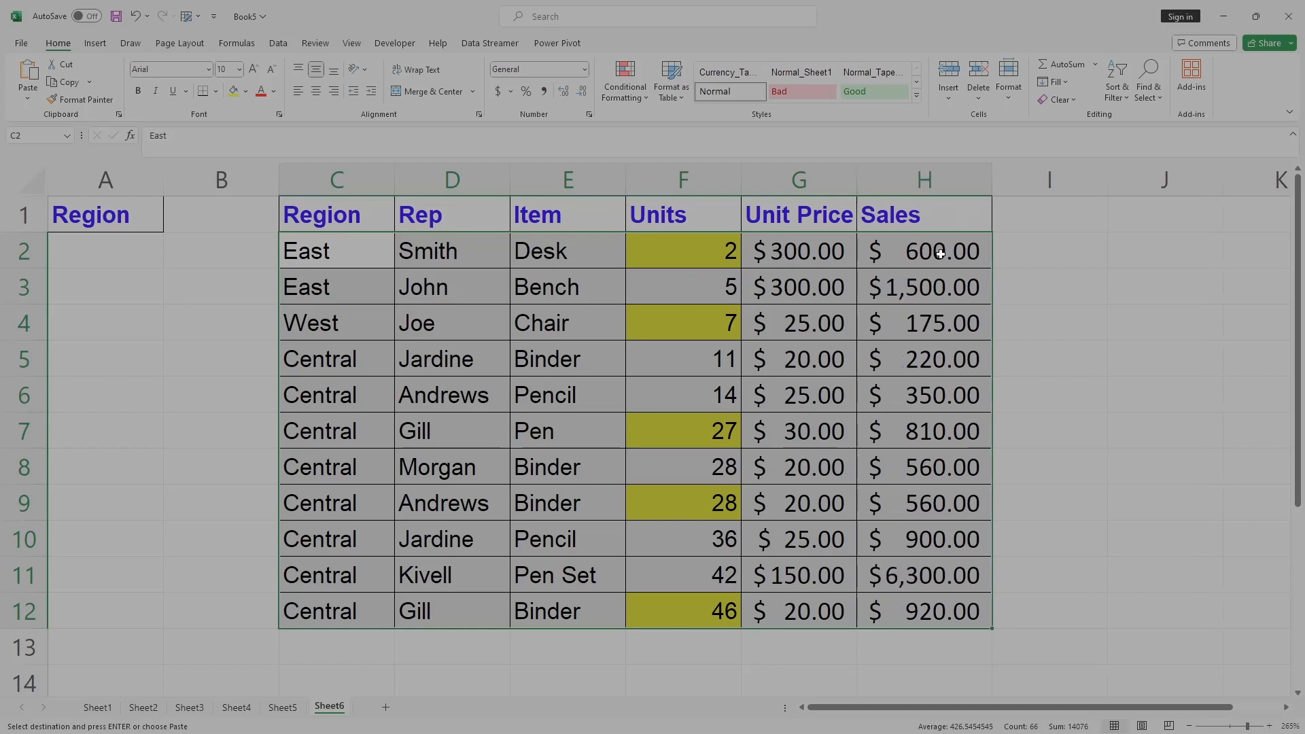
left_click(283, 707)
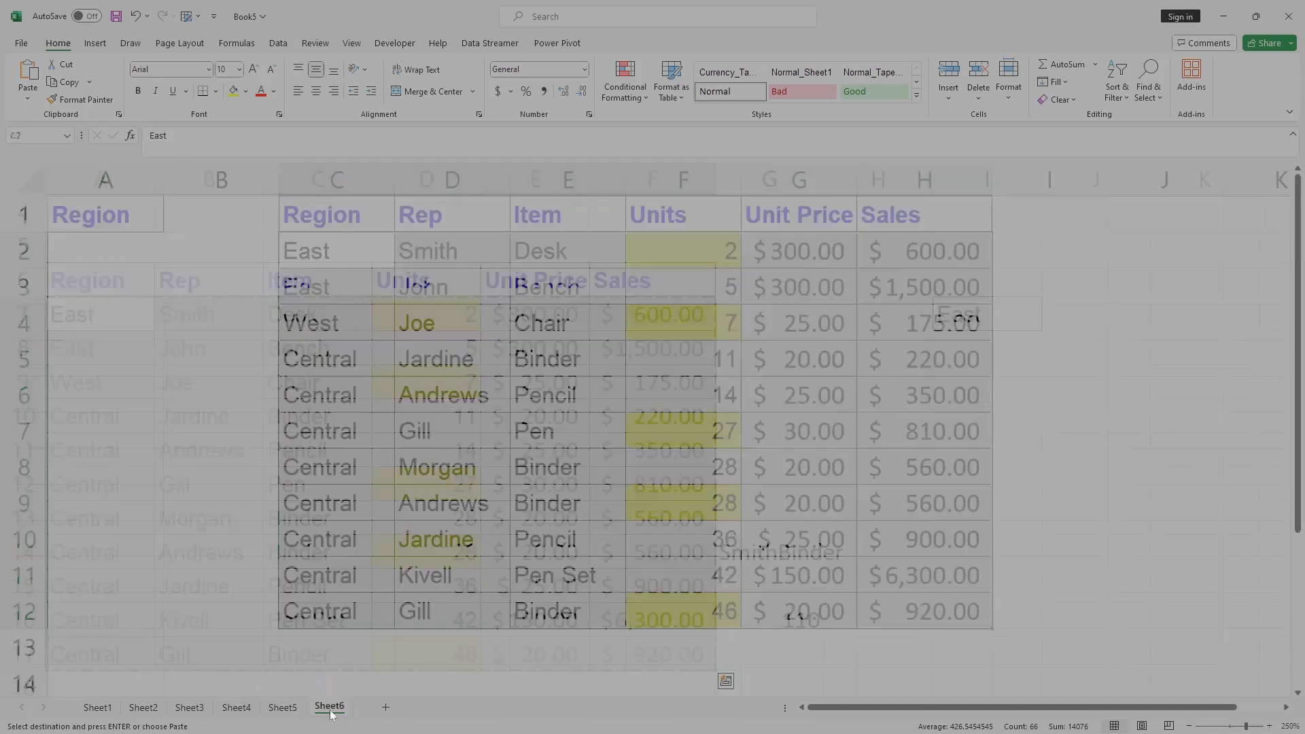
left_click(328, 707)
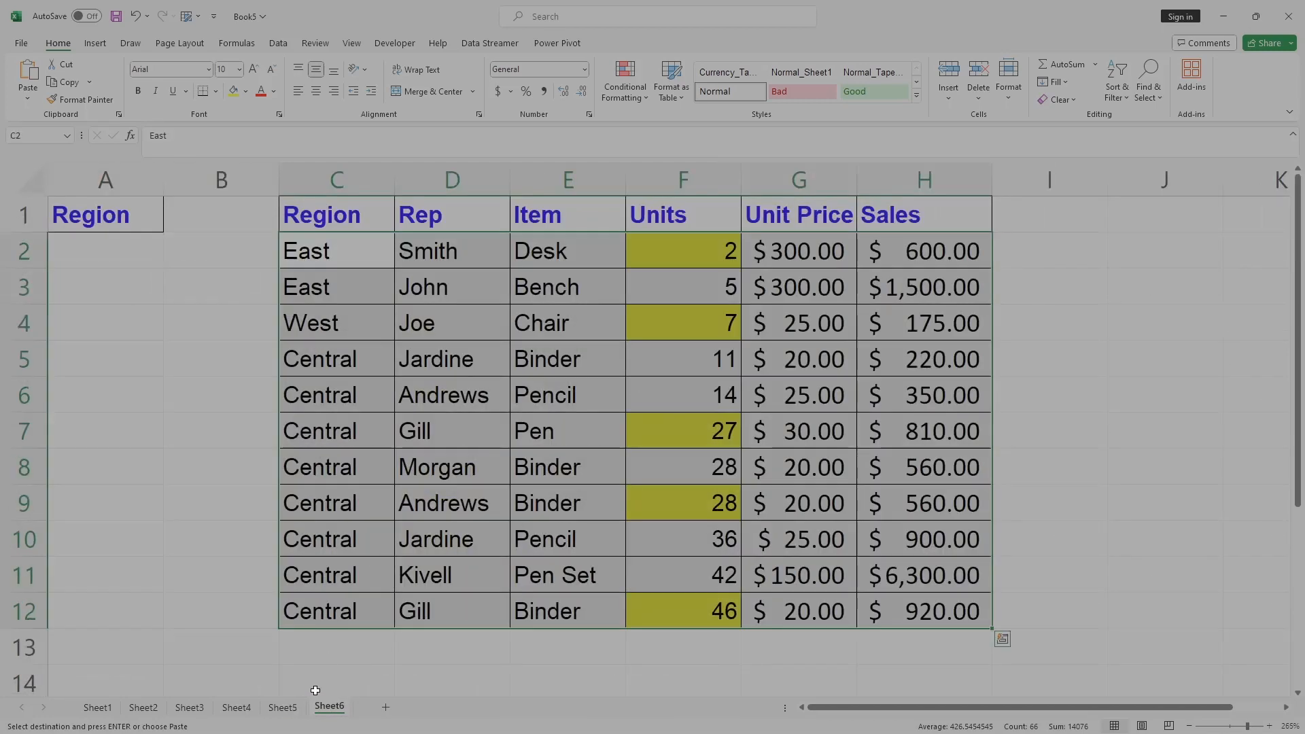
left_click(282, 706)
key("Escape")
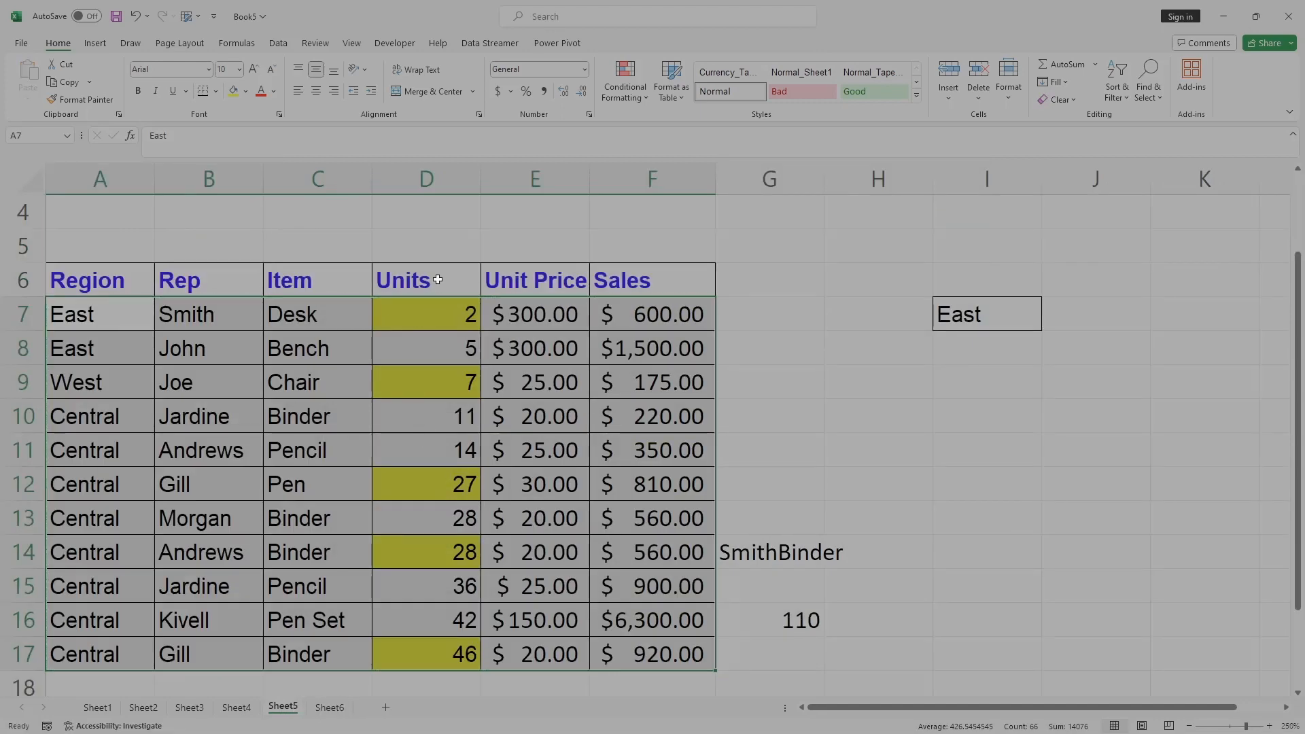
left_click(437, 279)
left_click(68, 282)
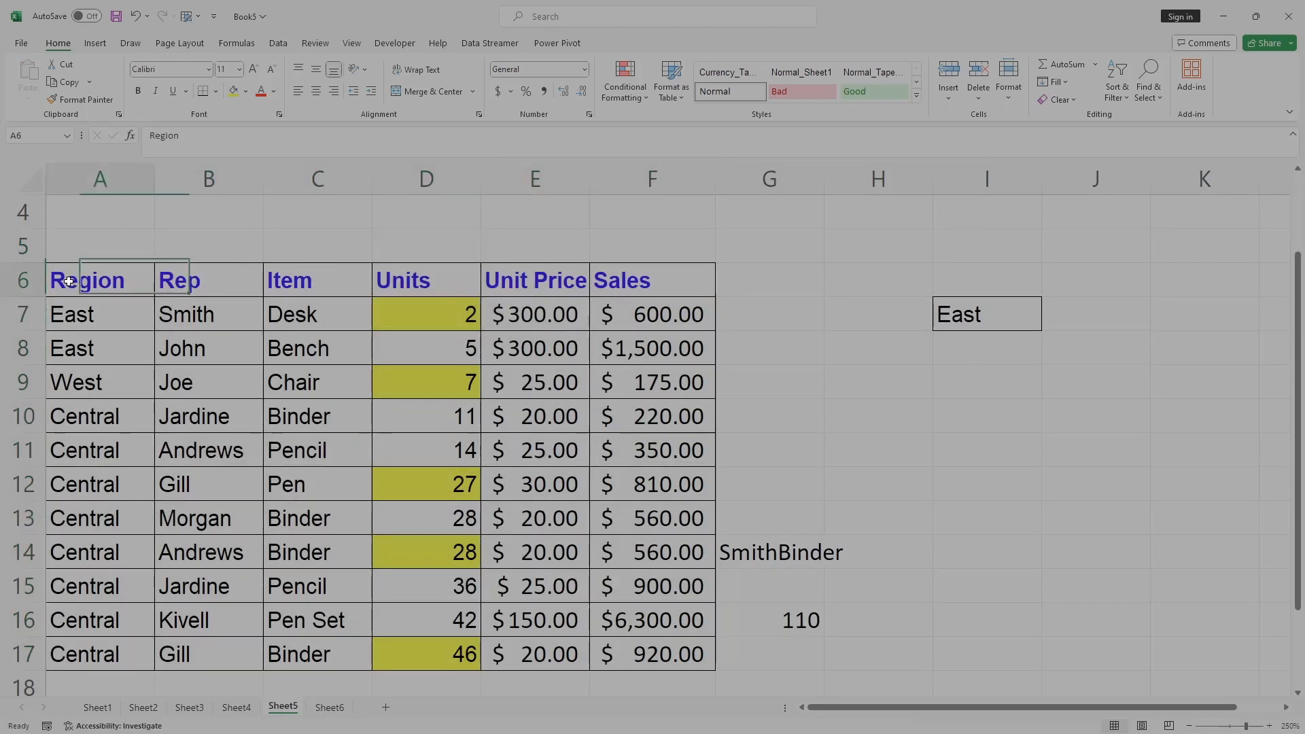
left_click_drag(69, 282, 607, 650)
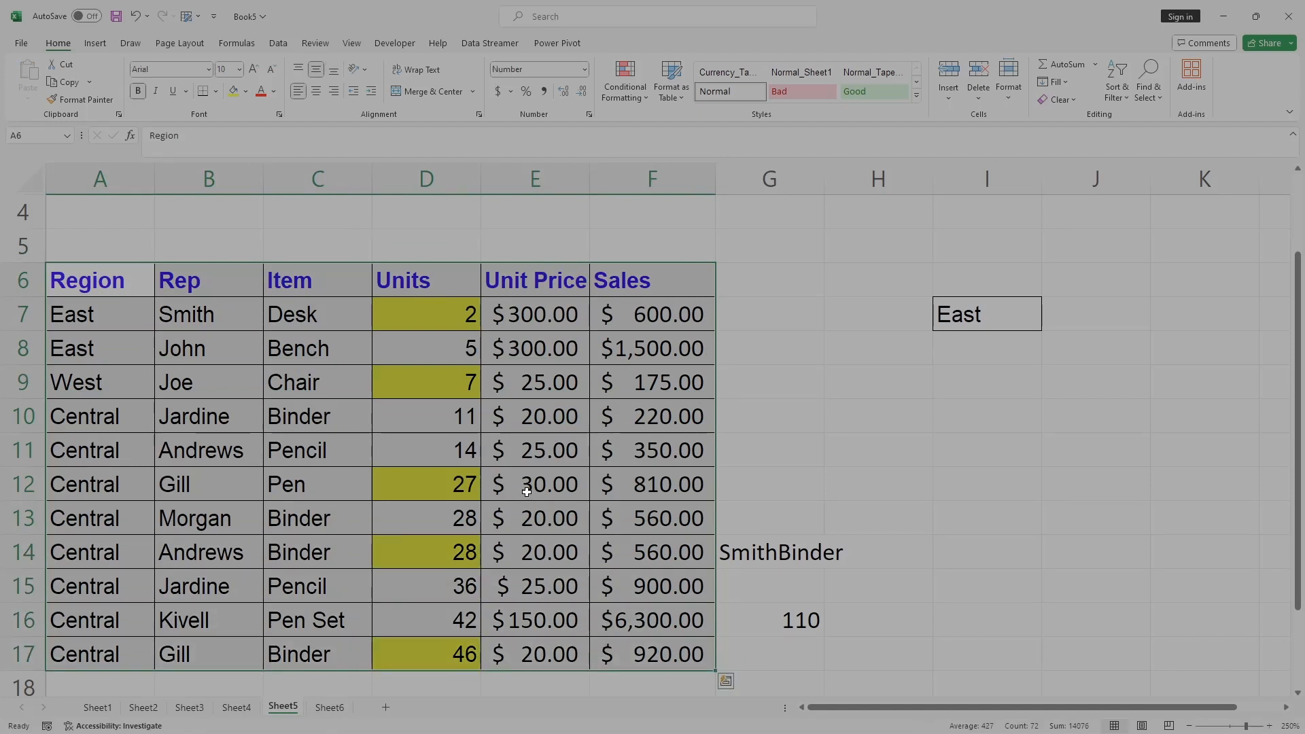
key("ctrl+q")
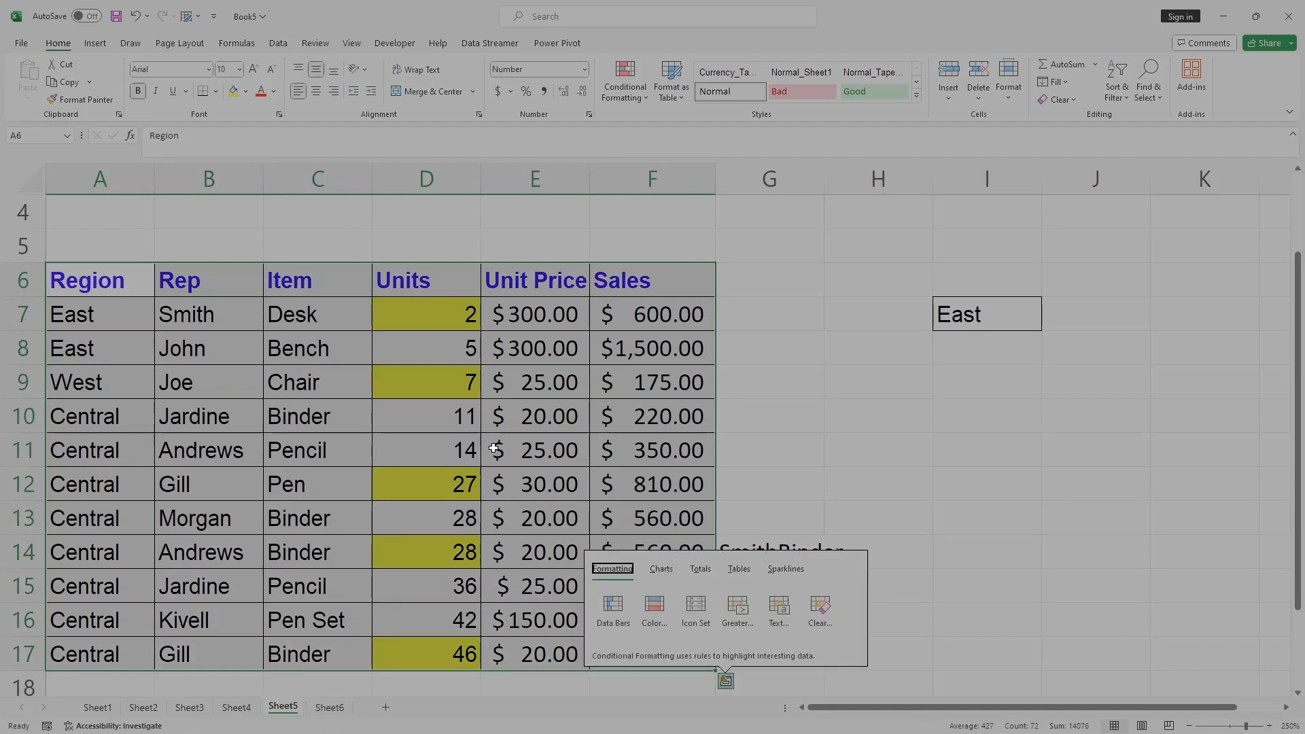
Cut the full table A6:F17 from Sheet5 and paste it into Sheet6 starting at cell C18.
left_click(331, 707)
scroll(524, 452, "down", 5)
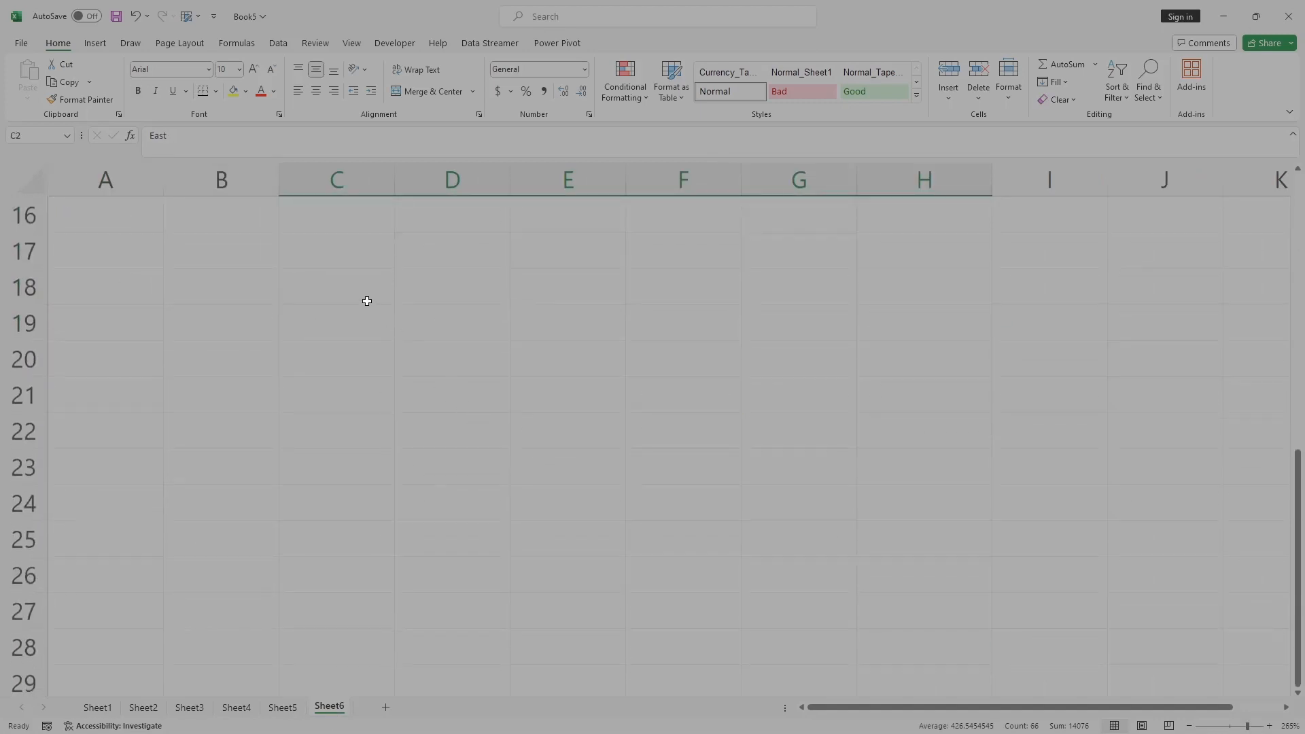
left_click(364, 297)
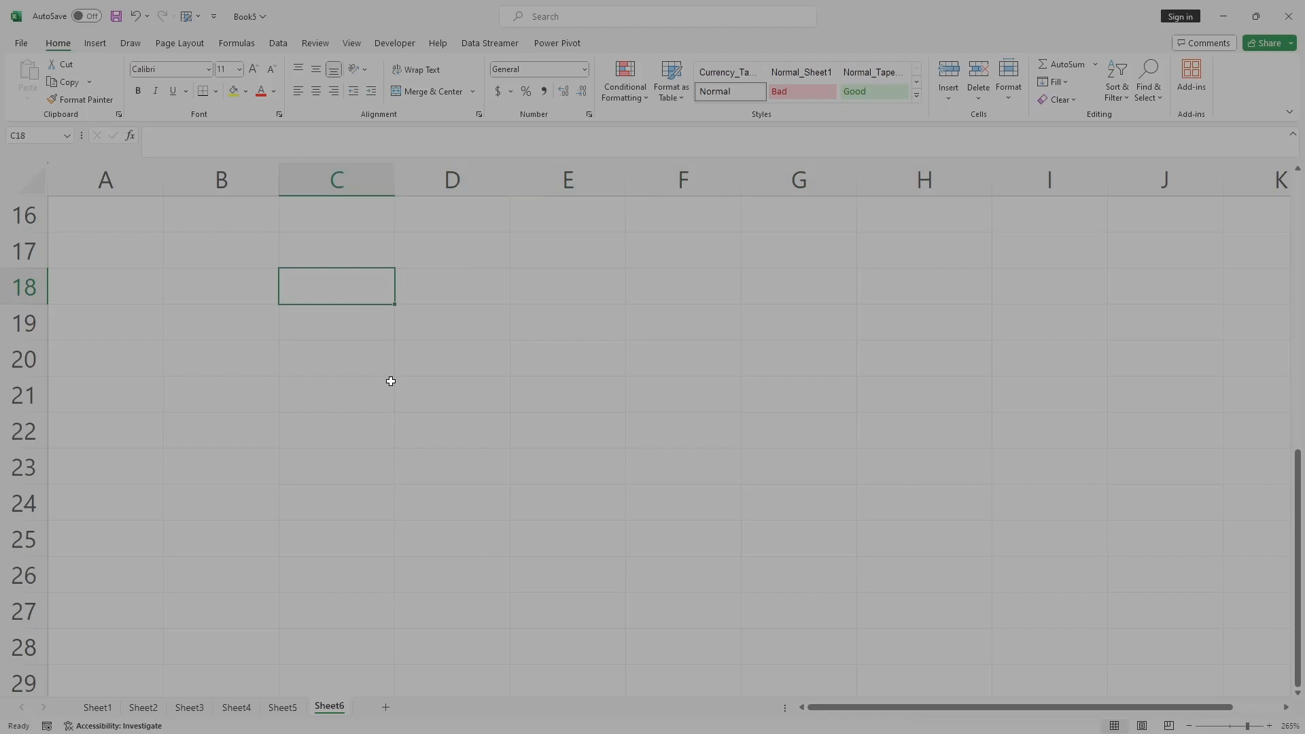
left_click(286, 707)
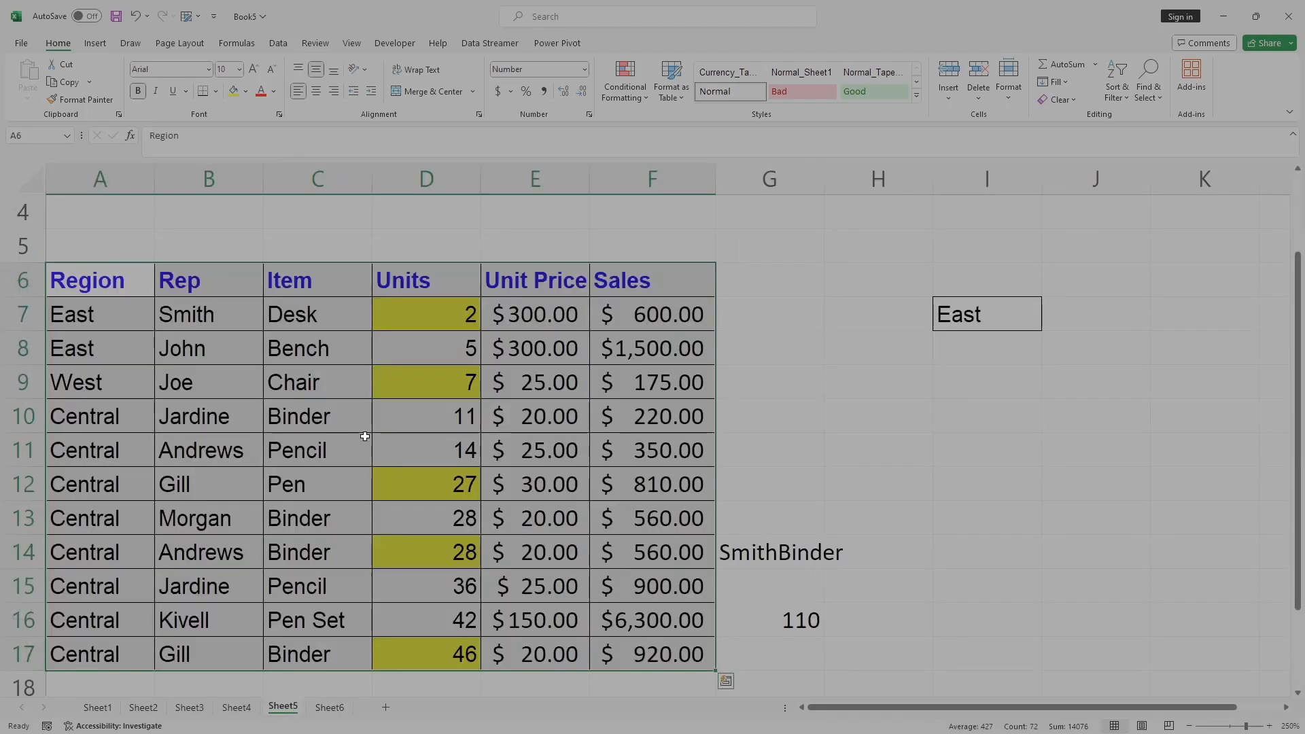
left_click(98, 286)
left_click_drag(605, 314, 647, 652)
key("ctrl+c")
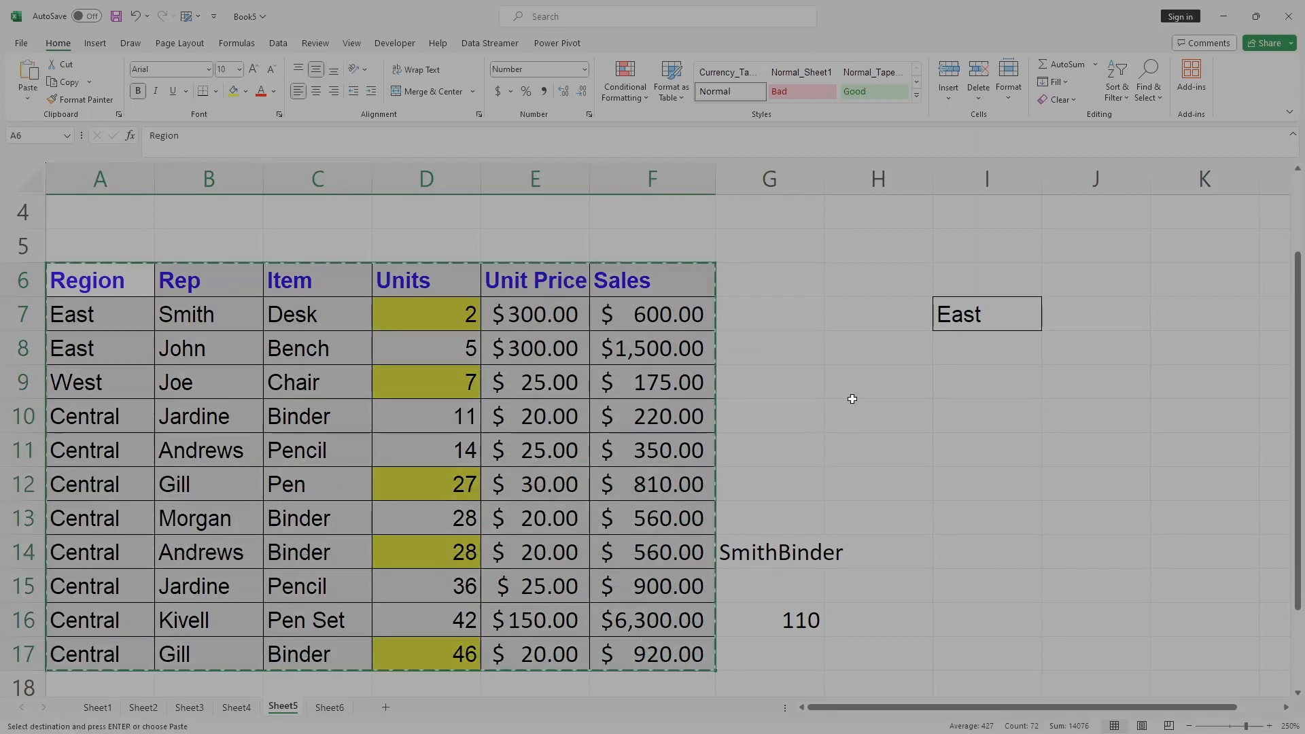
left_click(329, 707)
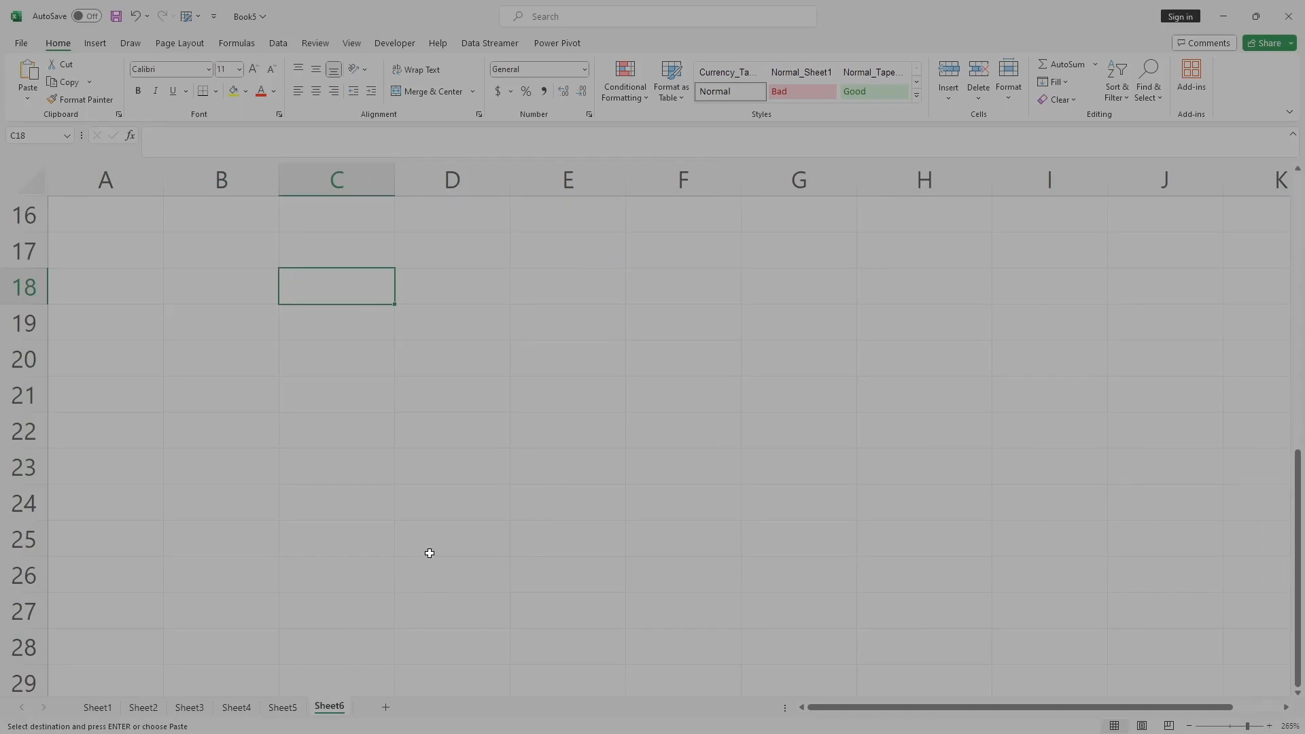
key("Return")
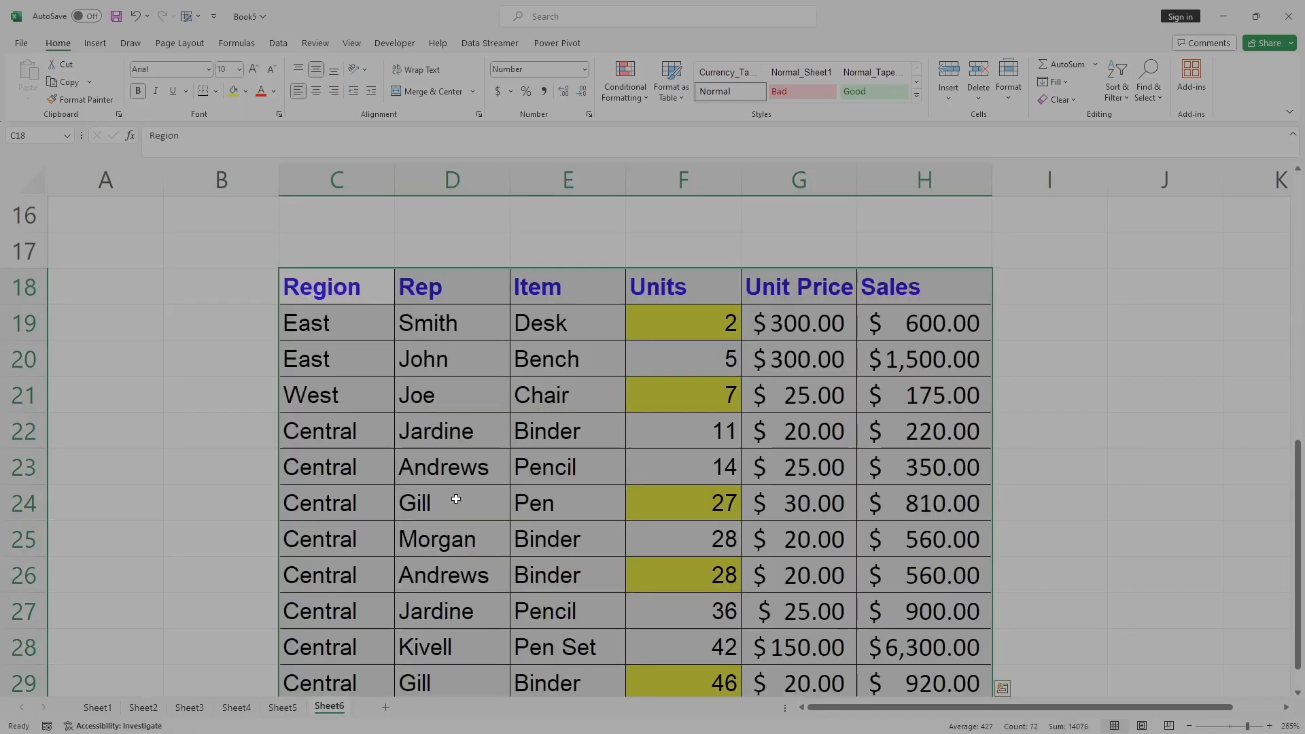
Compare the source range A6:F17 on Sheet5 with the two pasted tables on Sheet6.
left_click(288, 712)
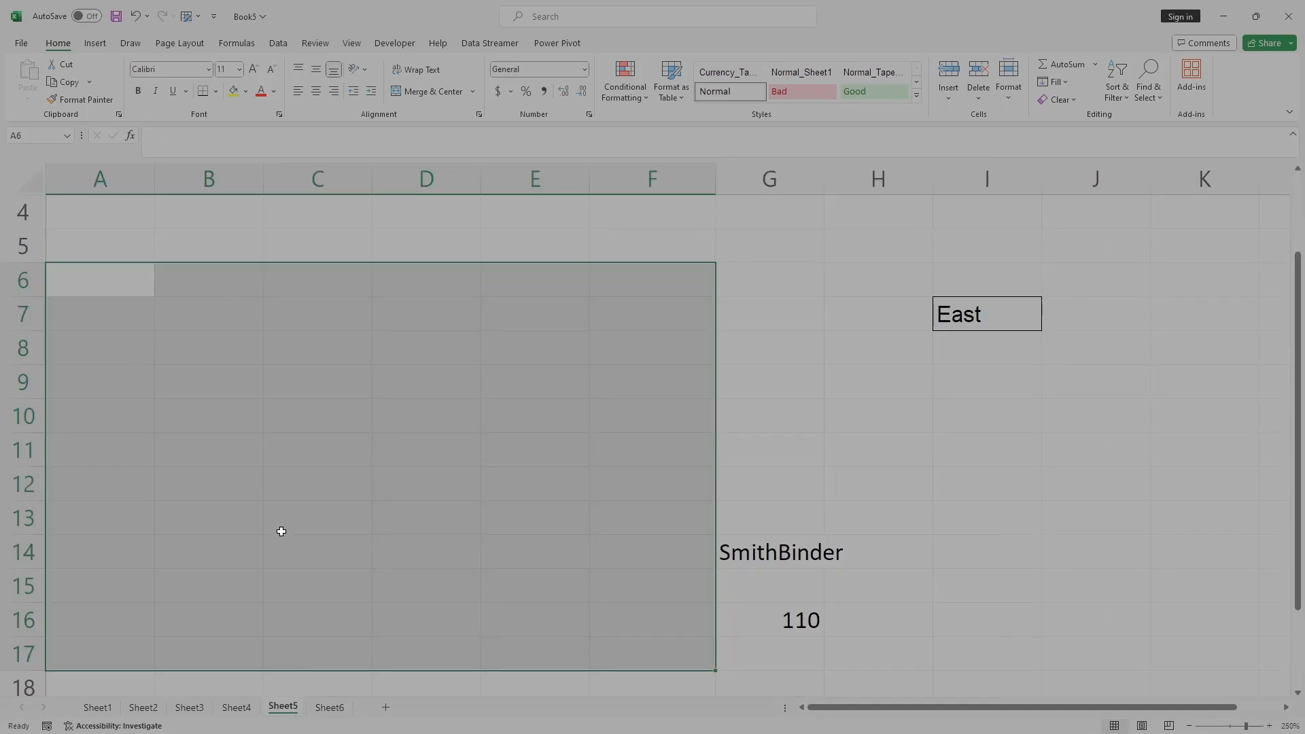
left_click(330, 707)
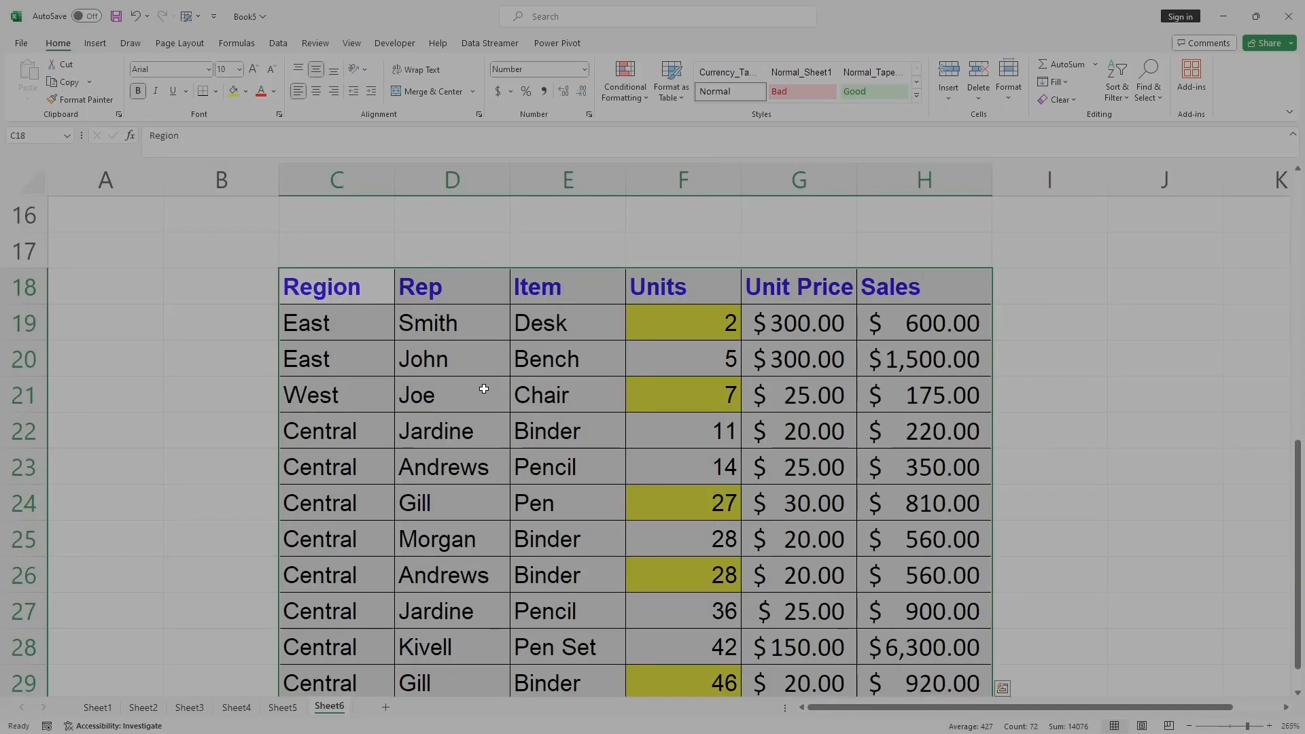
scroll(484, 389, "down", 1)
scroll(484, 388, "up", 2)
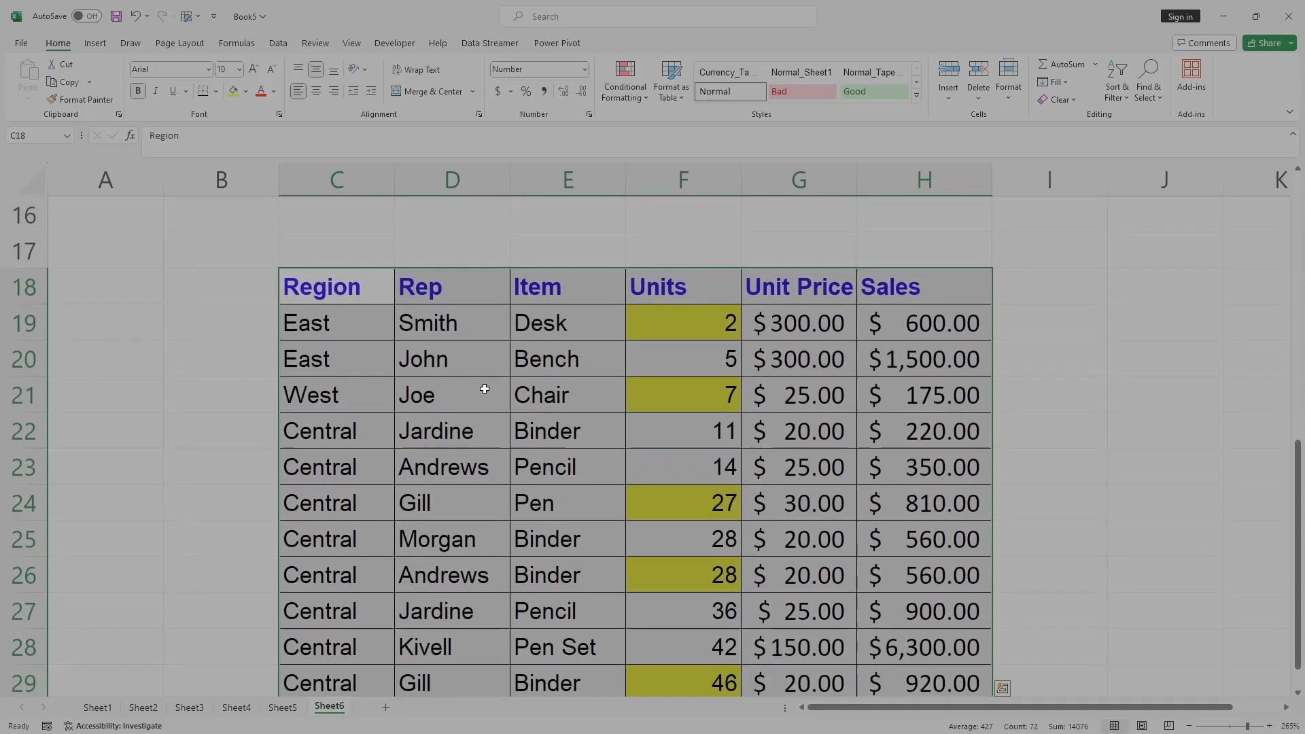
scroll(484, 388, "up", 5)
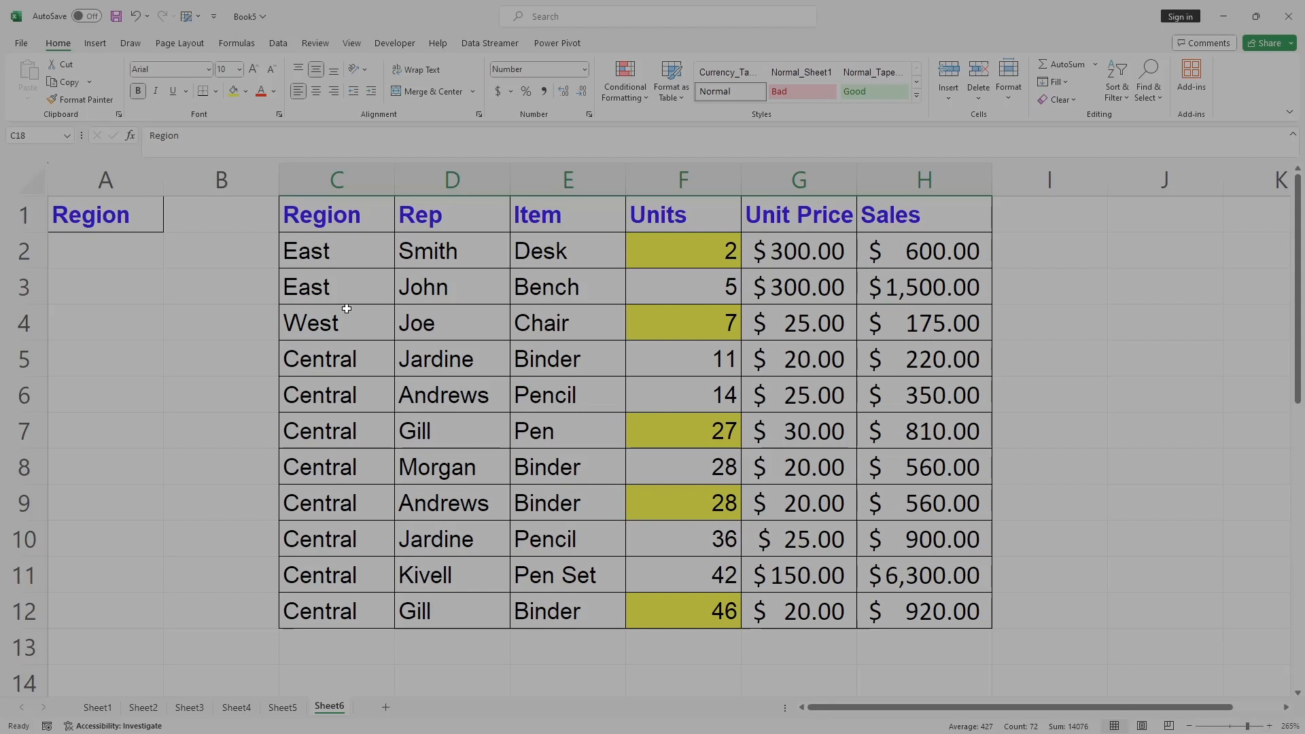
scroll(995, 388, "down", 2)
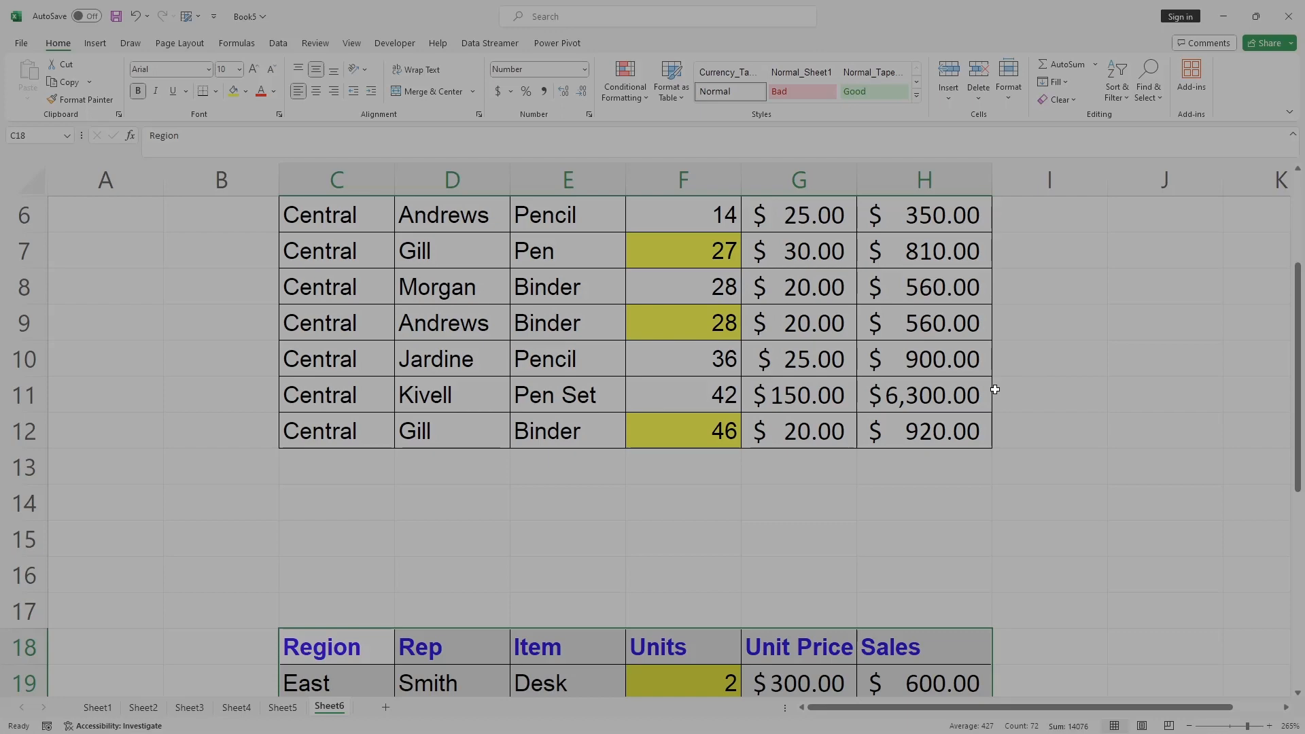
Undo the table's cut-and-paste to C18, the column H autofit and the data paste at C2, and check Sheet5.
key("ctrl+z")
key("ctrl+z")
key("ctrl+z")
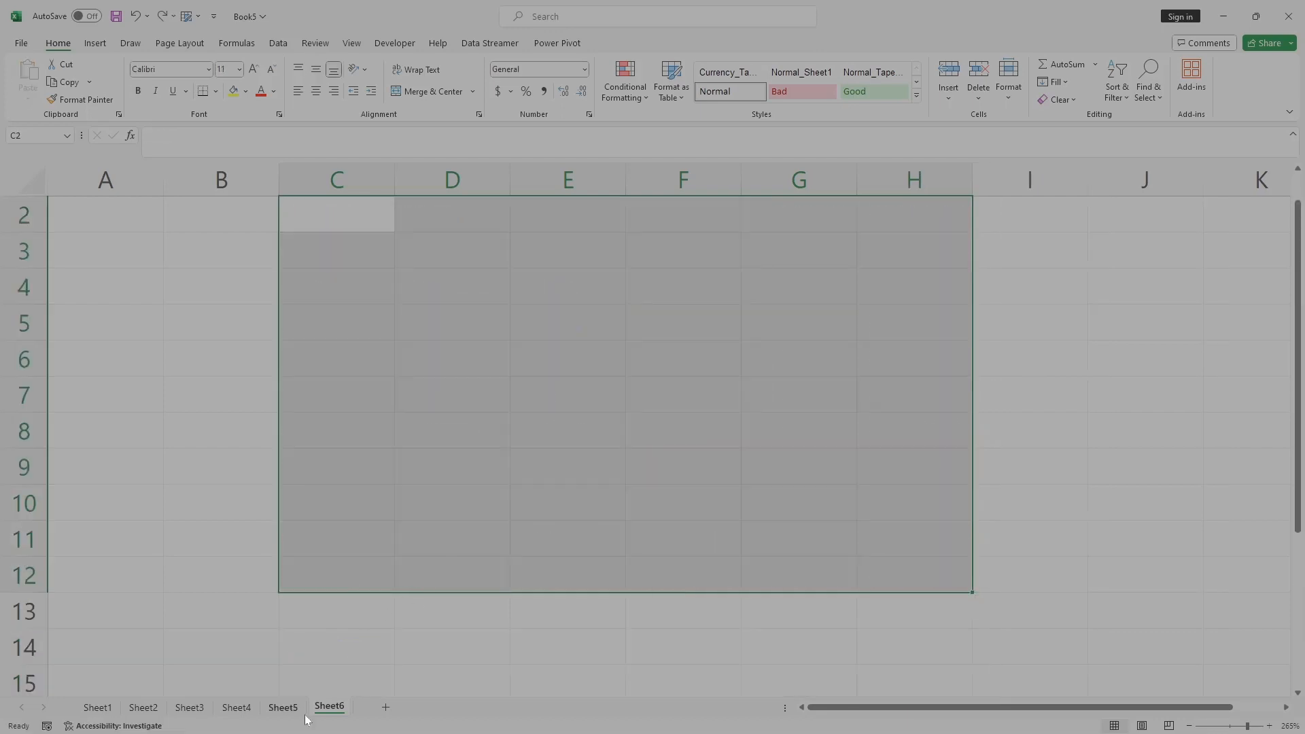
left_click(283, 708)
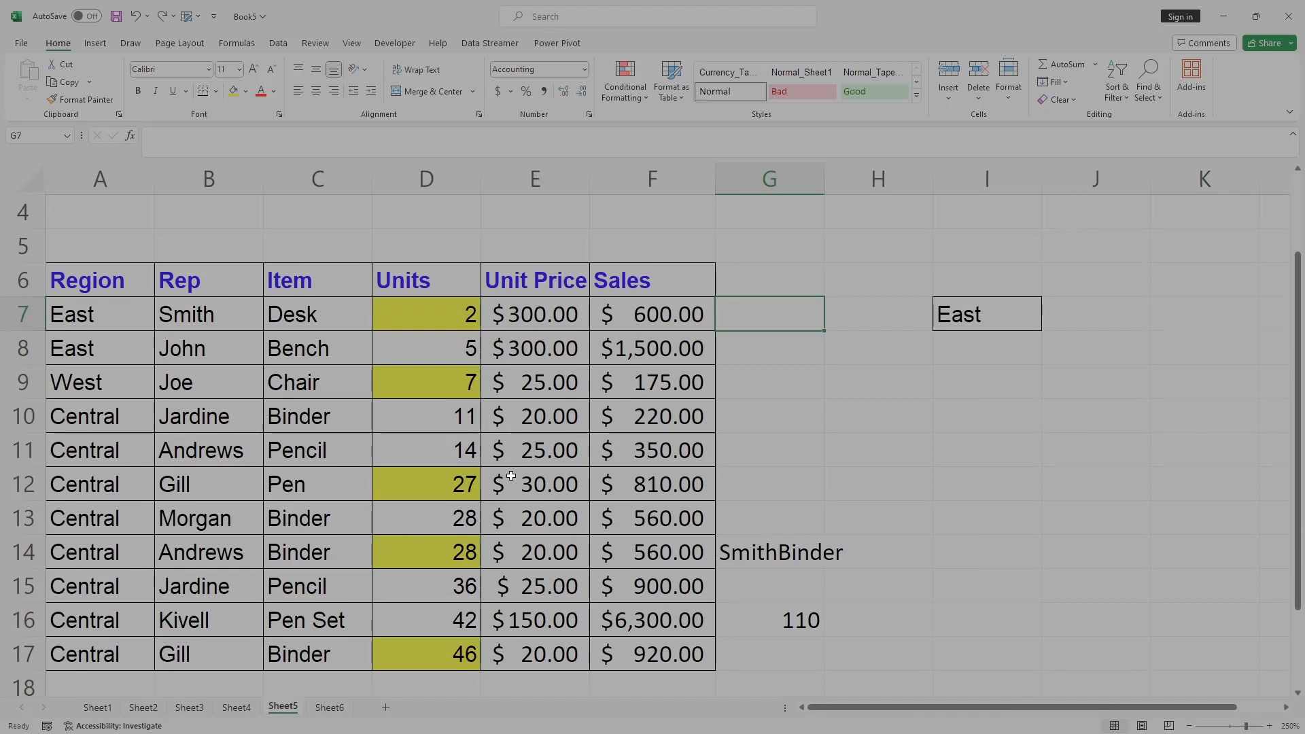
left_click(868, 381)
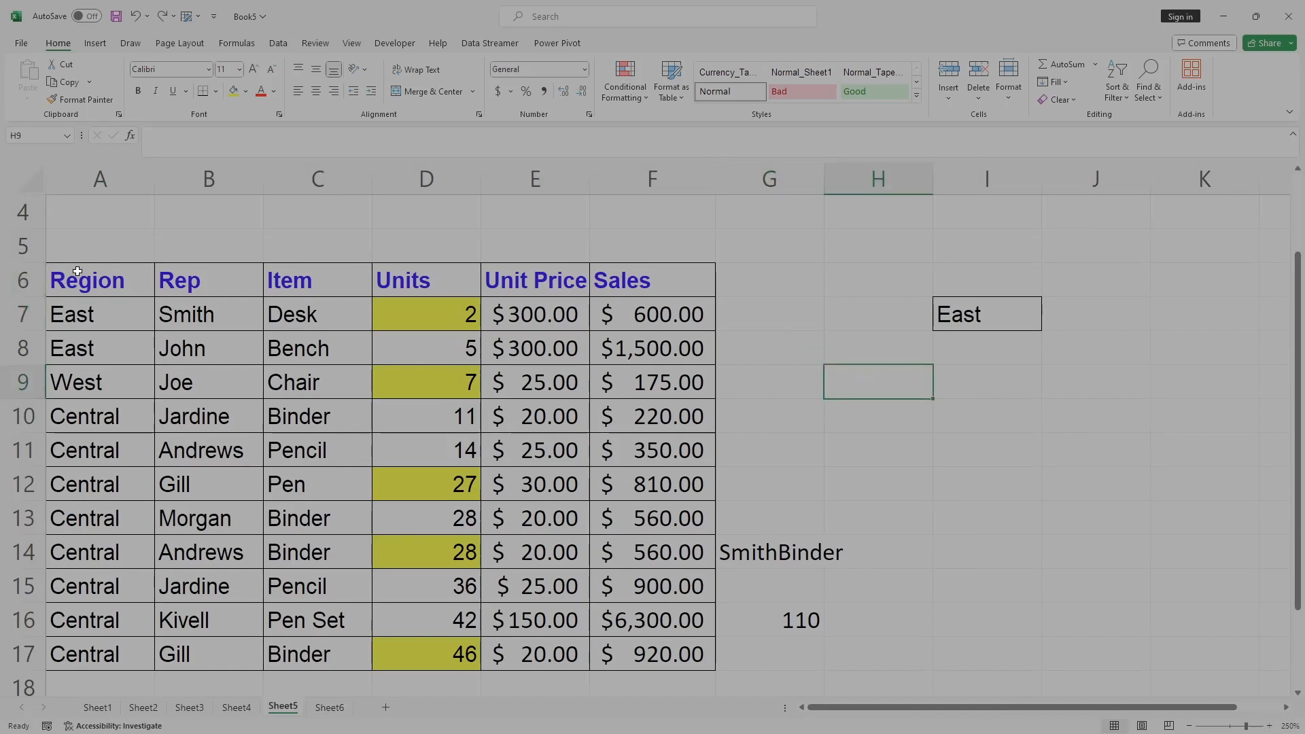
Copy the table A6:F17 from Sheet5 and paste it into Sheet6 starting at cell A1.
left_click_drag(77, 271, 615, 633)
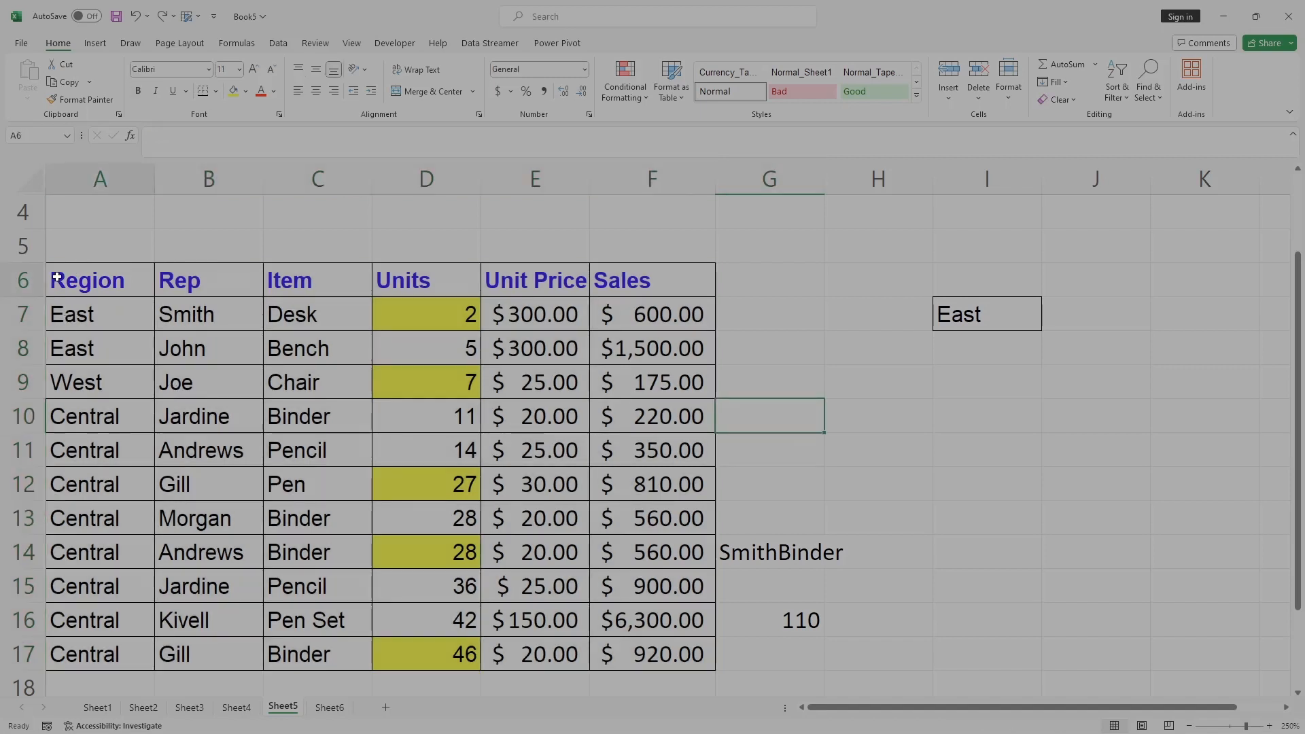
left_click_drag(54, 280, 672, 654)
right_click(545, 354)
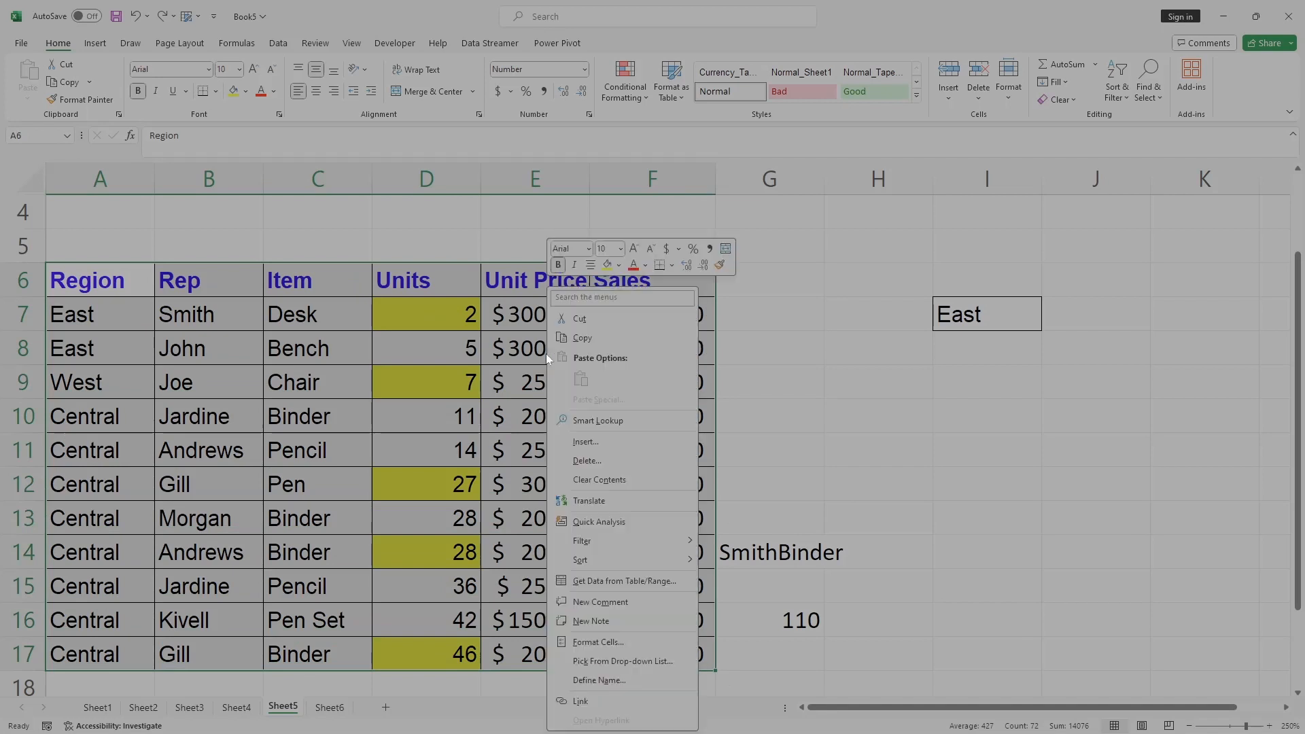
left_click(603, 336)
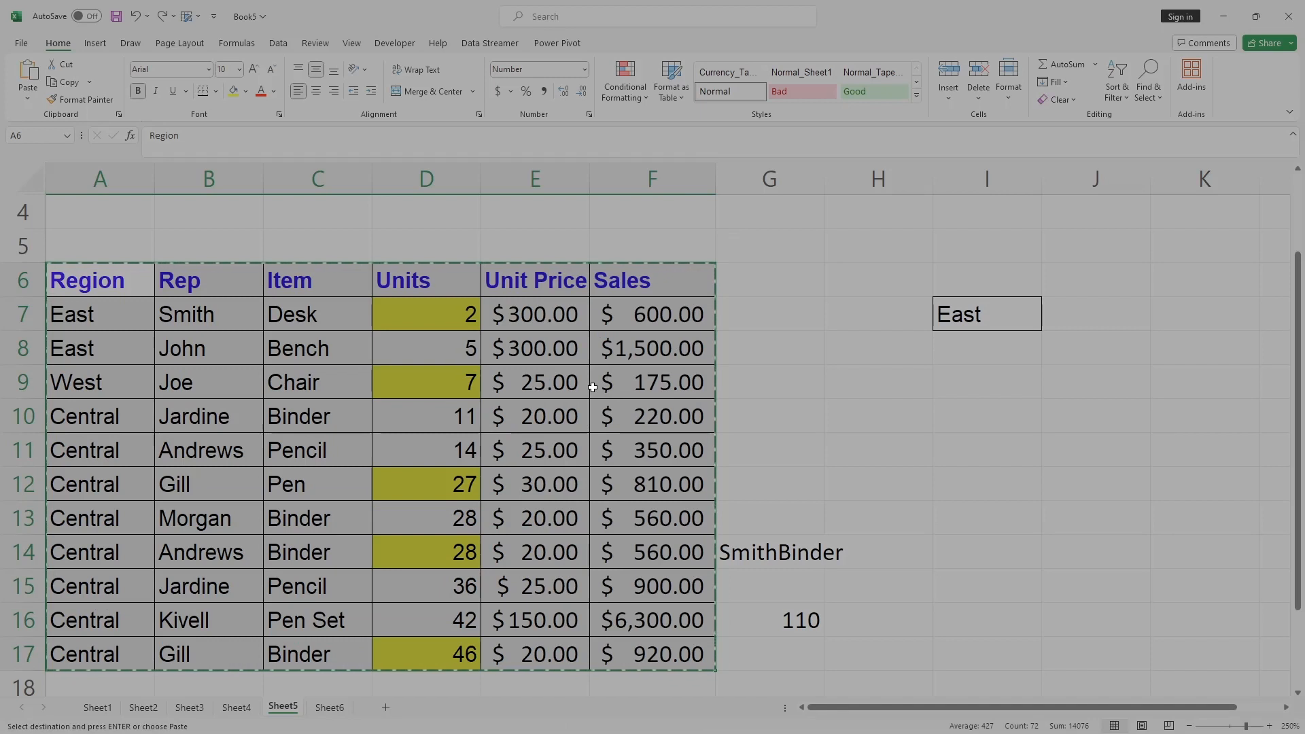
key("ctrl+q")
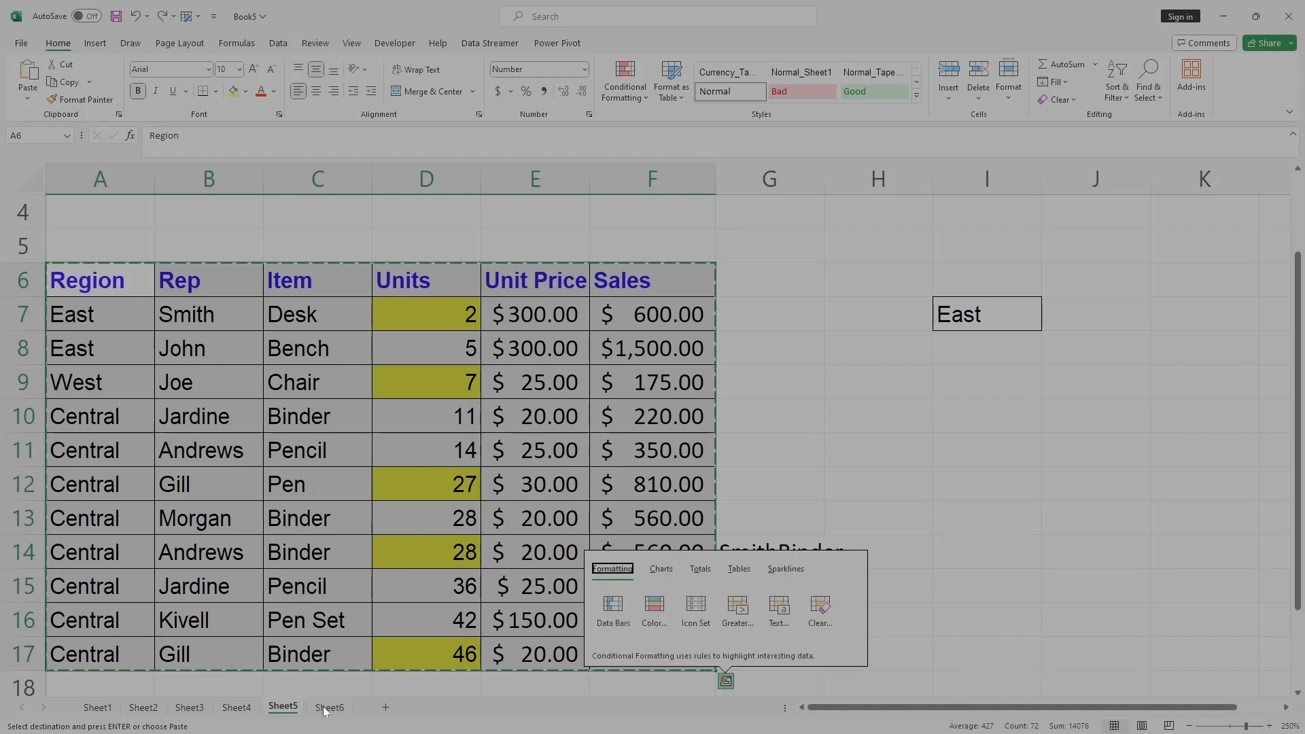
left_click(325, 709)
left_click(326, 709)
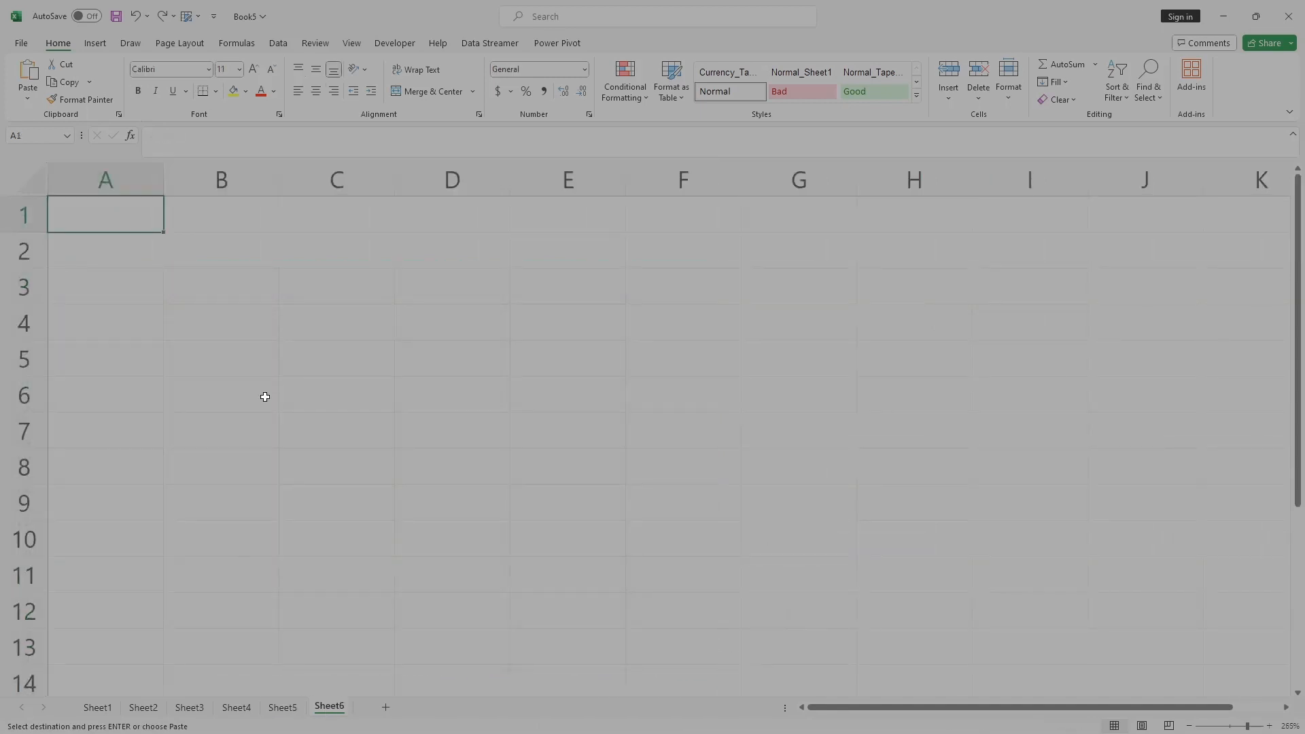
right_click(131, 218)
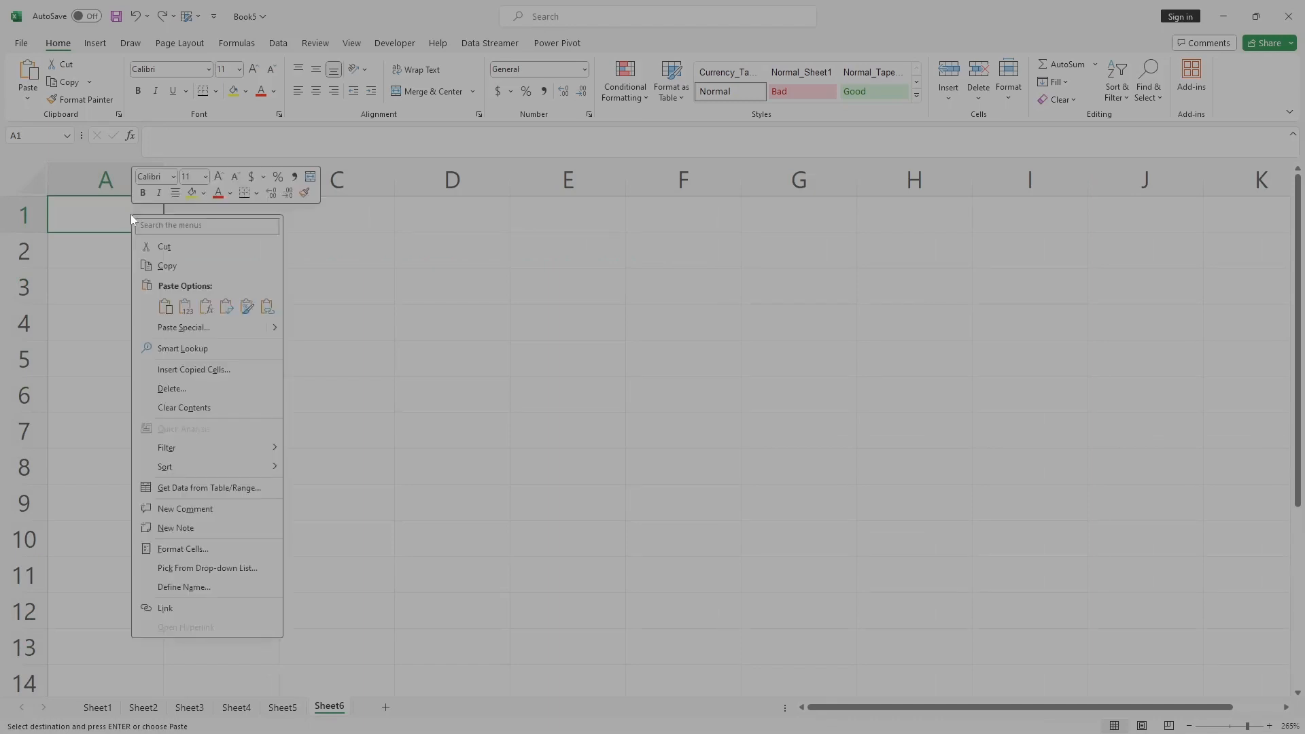
left_click(163, 308)
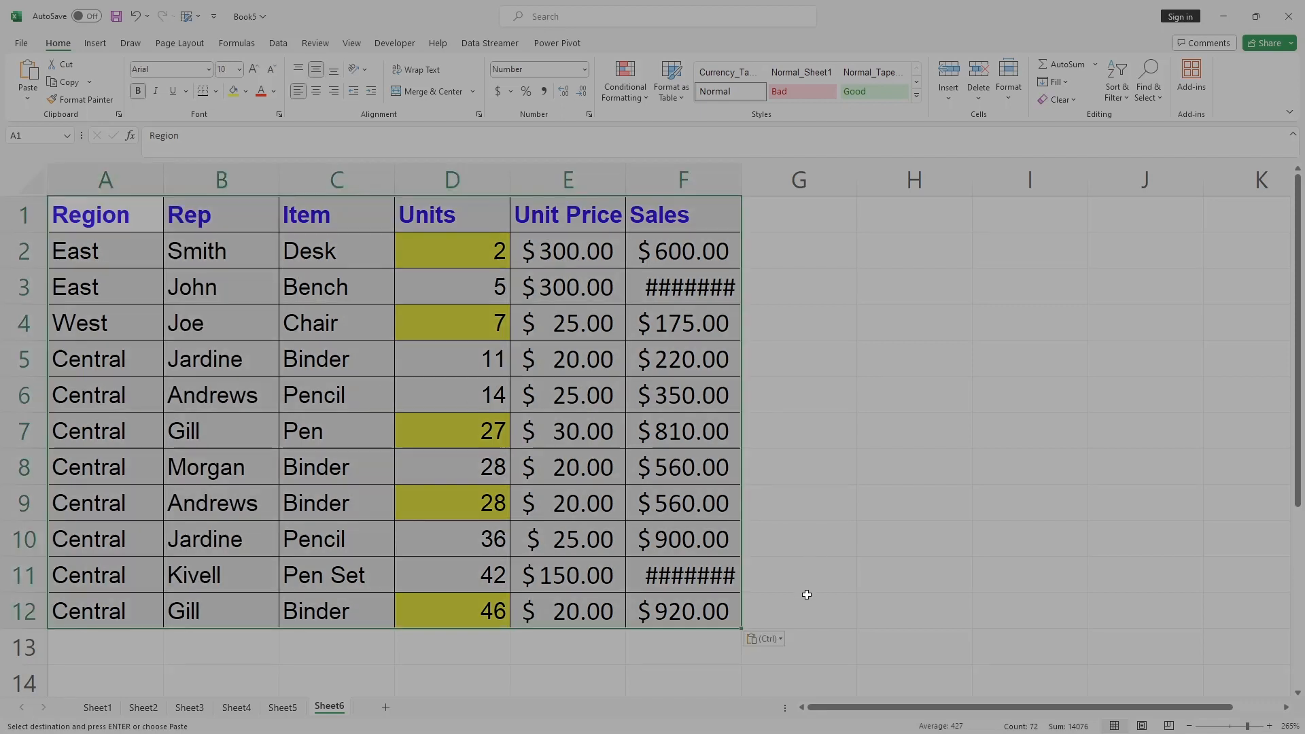
Switch the pasted table to formulas only, check the formula in F2, and reapply the paste as Formulas & Number Formatting.
left_click(782, 638)
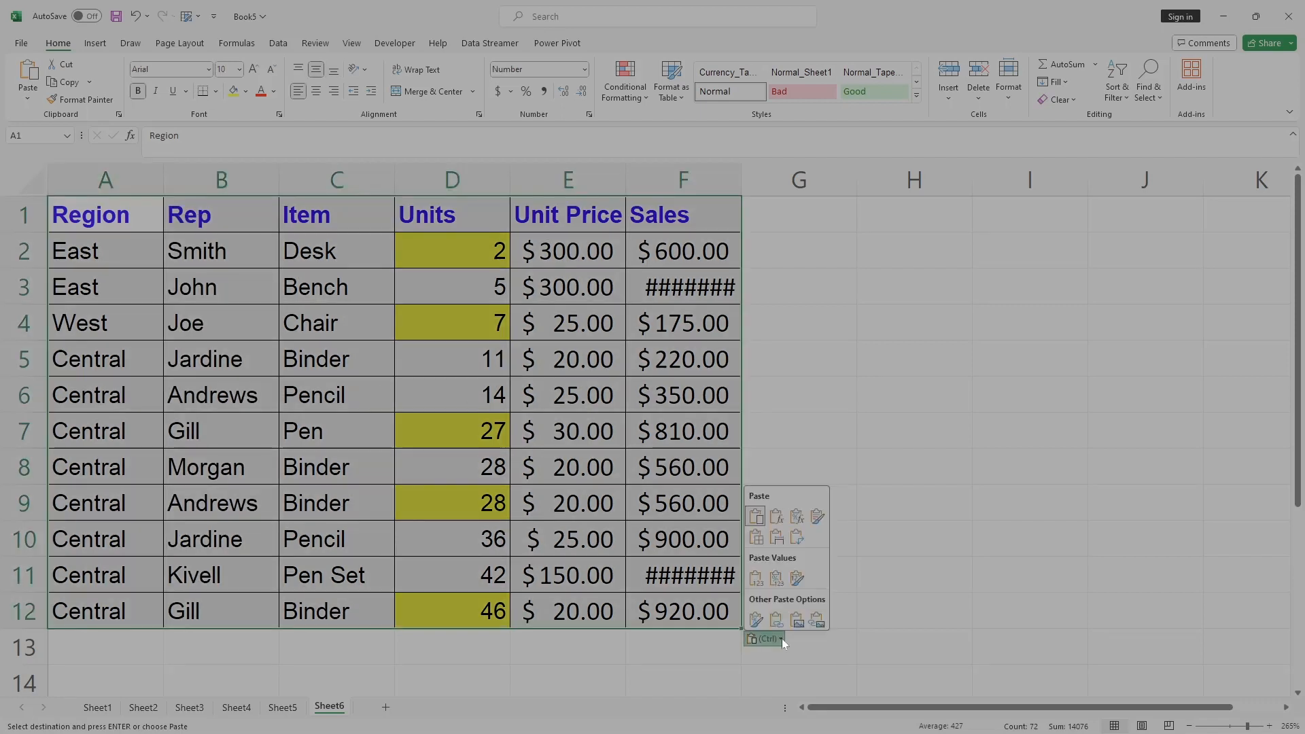
left_click(778, 515)
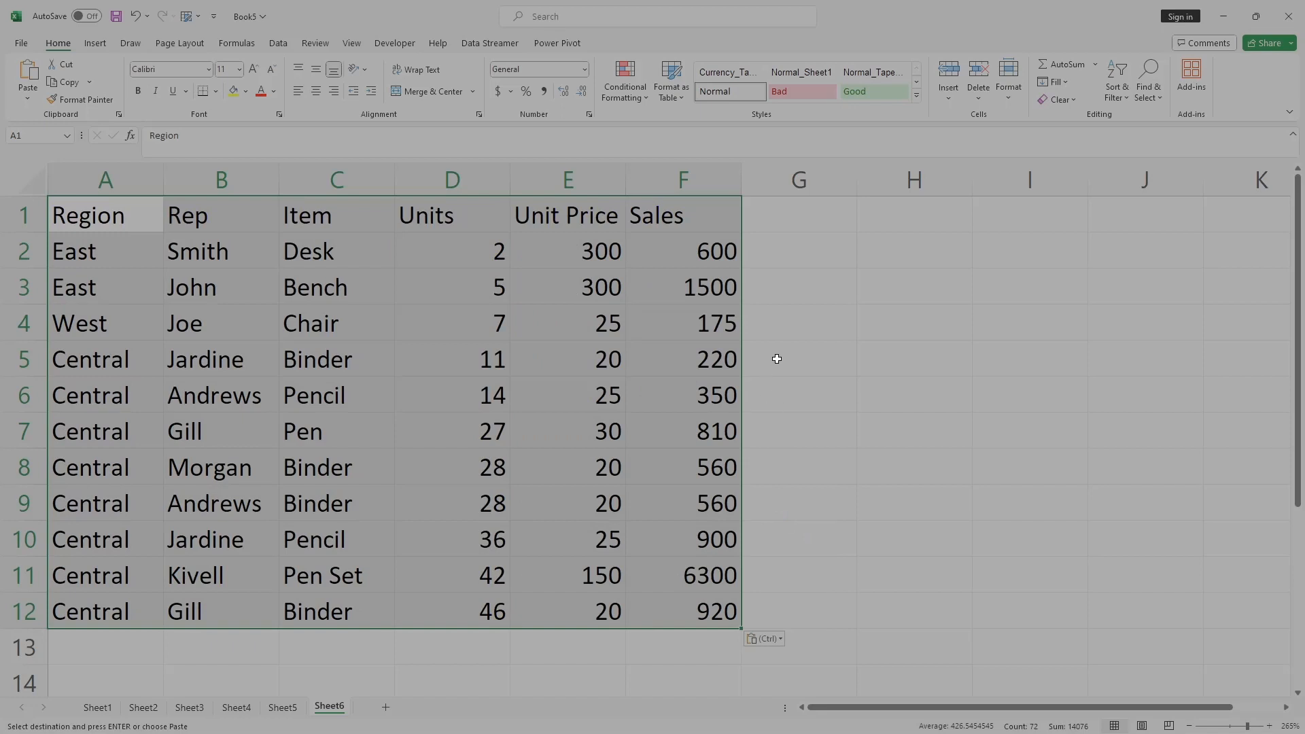
left_click(686, 257)
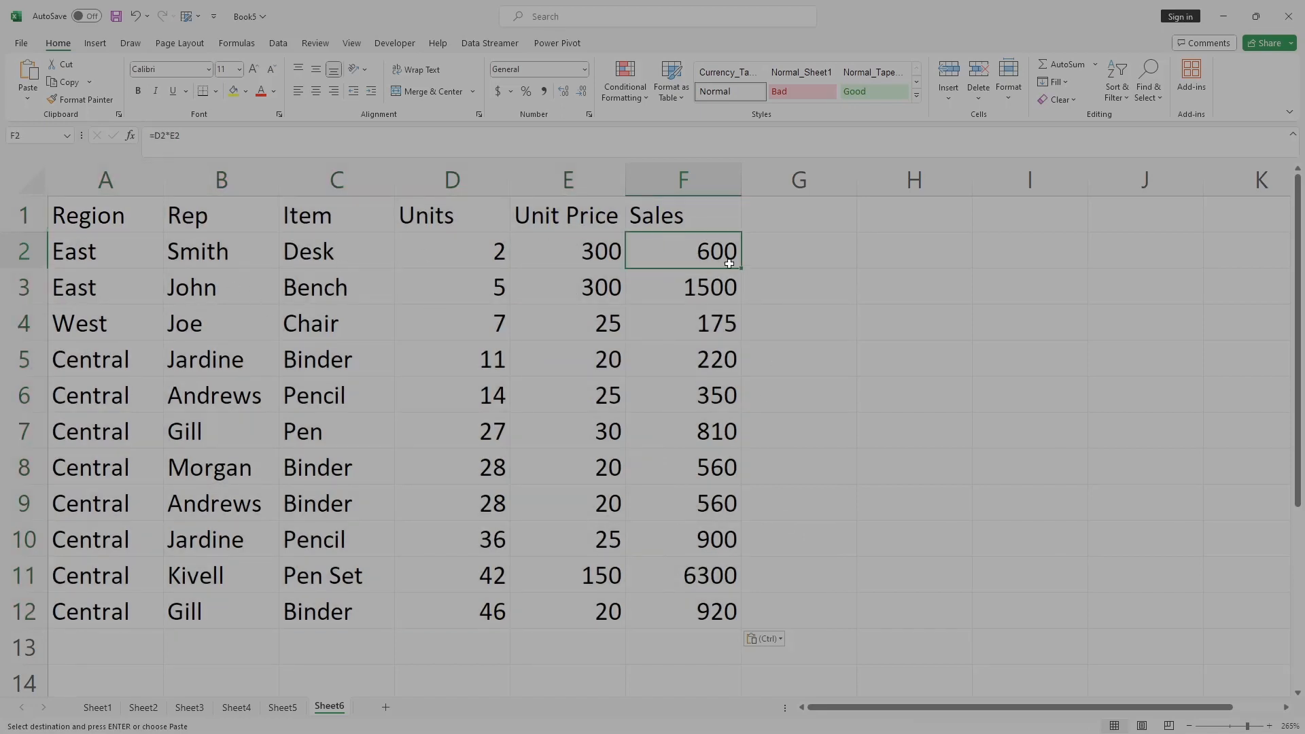
left_click(778, 639)
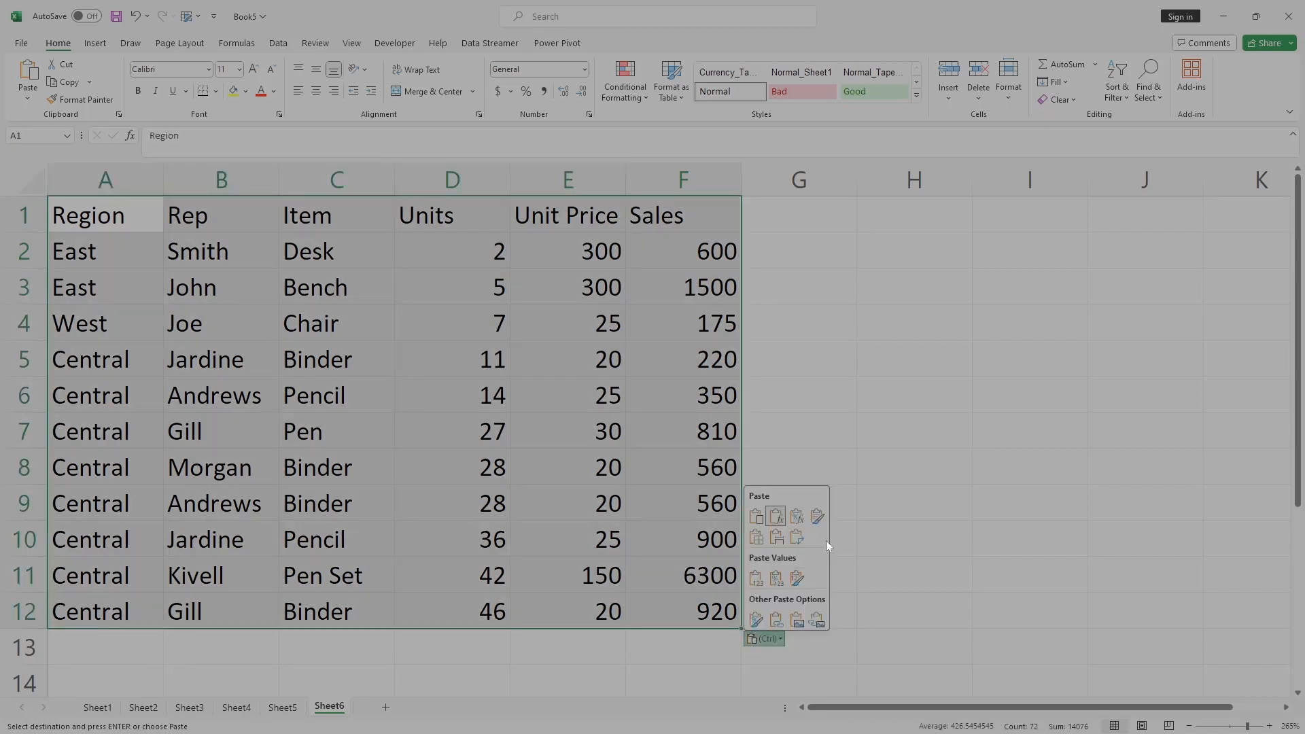
left_click(798, 515)
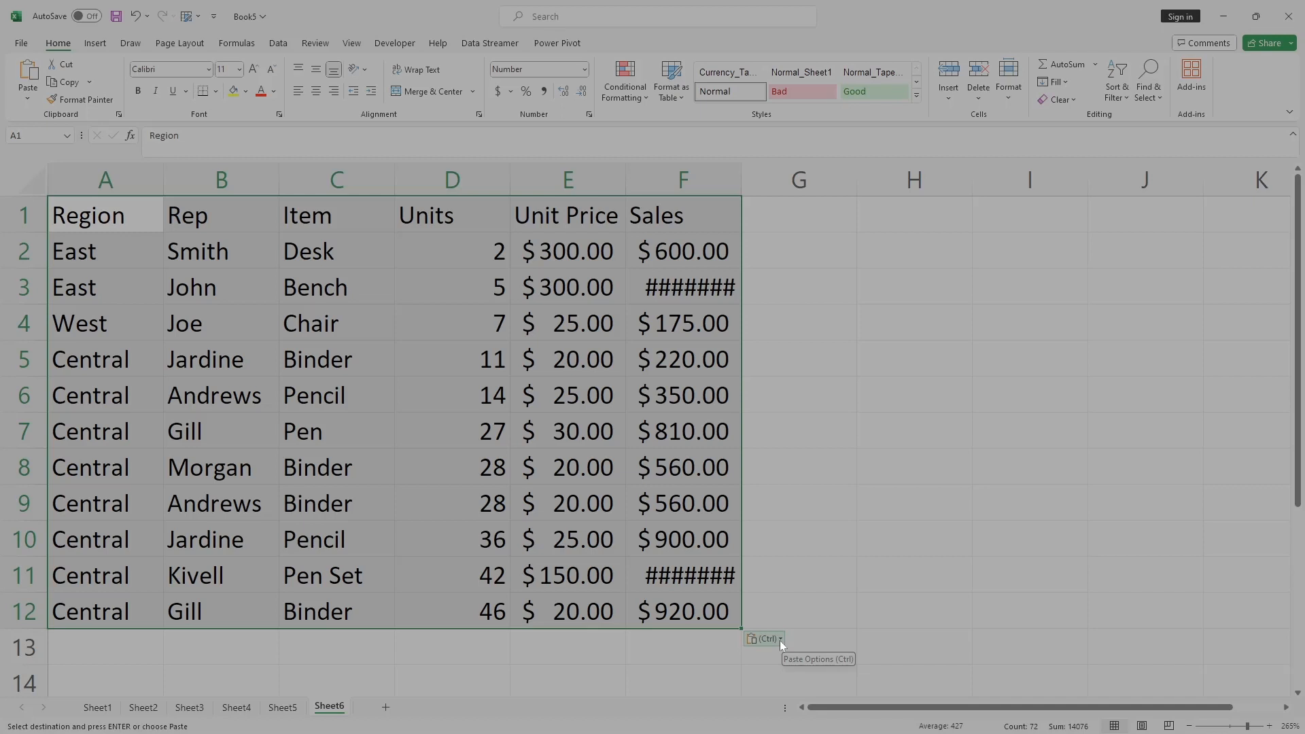
Change the paste option to No Borders and select A1:F12 to inspect the borderless table.
left_click(781, 640)
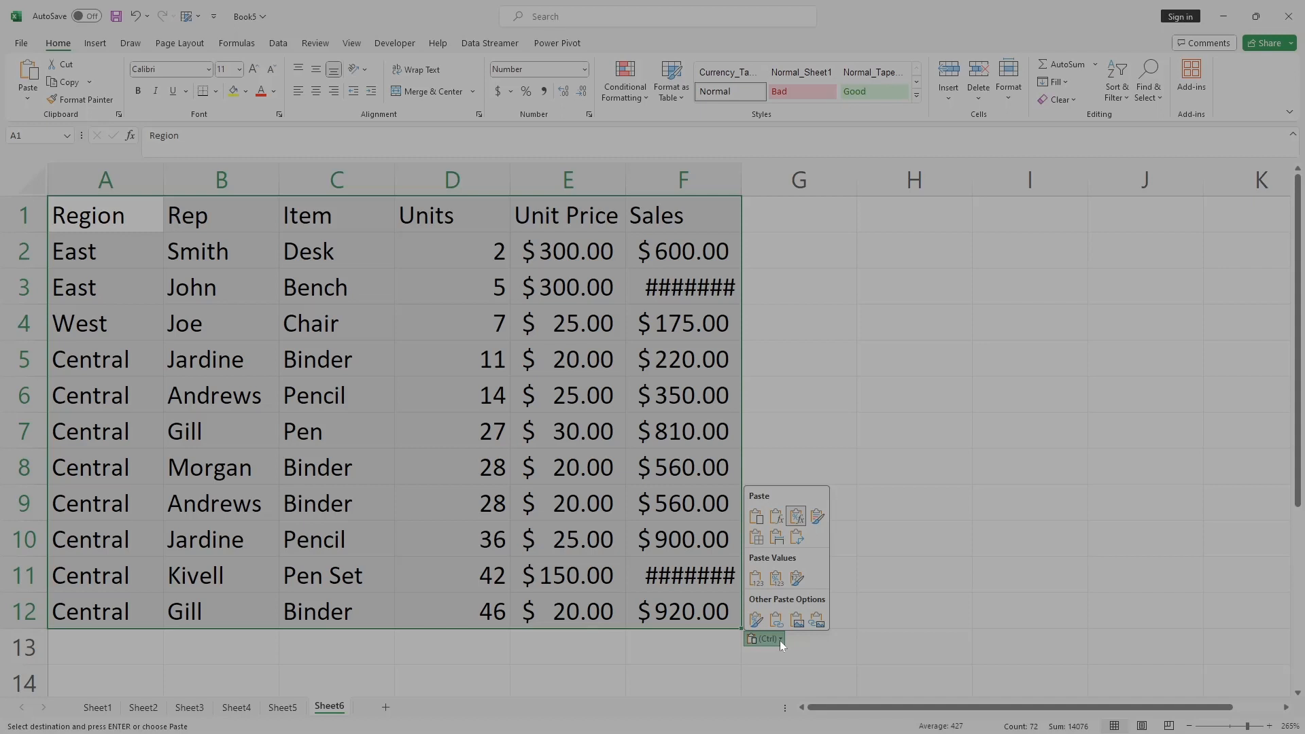
left_click(757, 539)
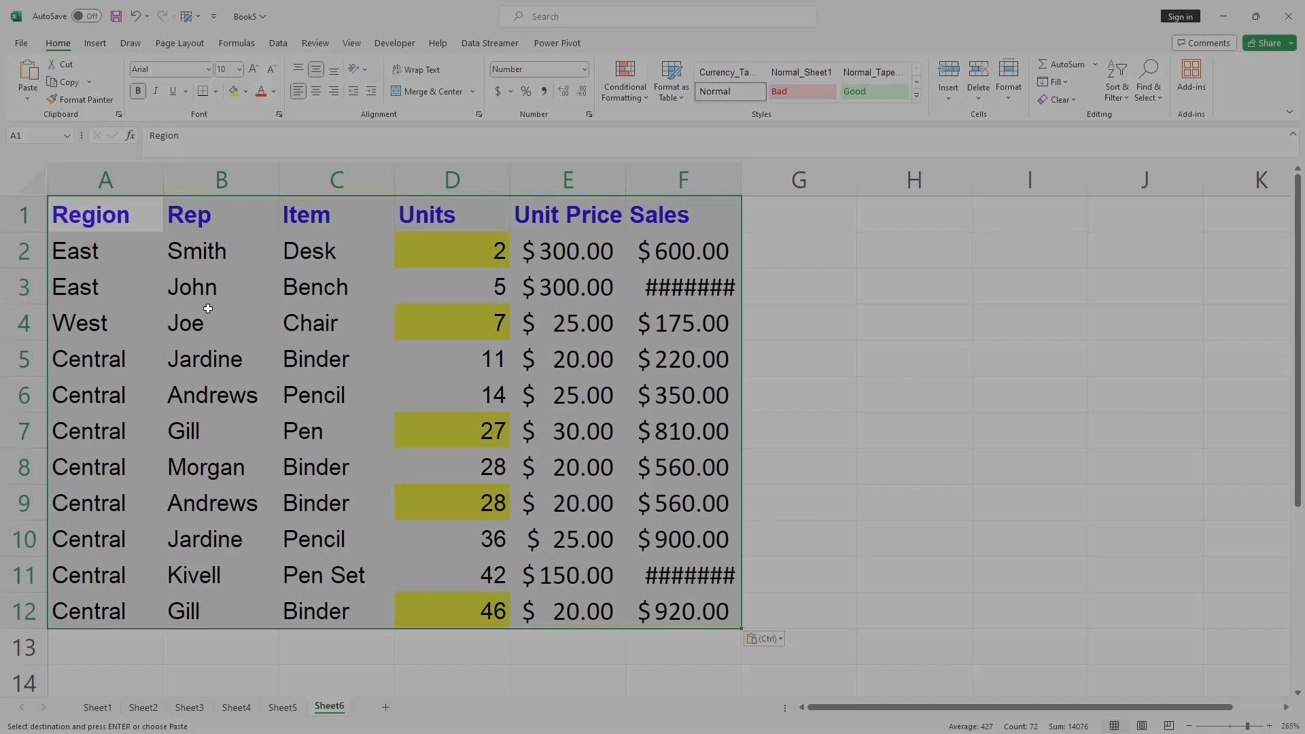
left_click(778, 329)
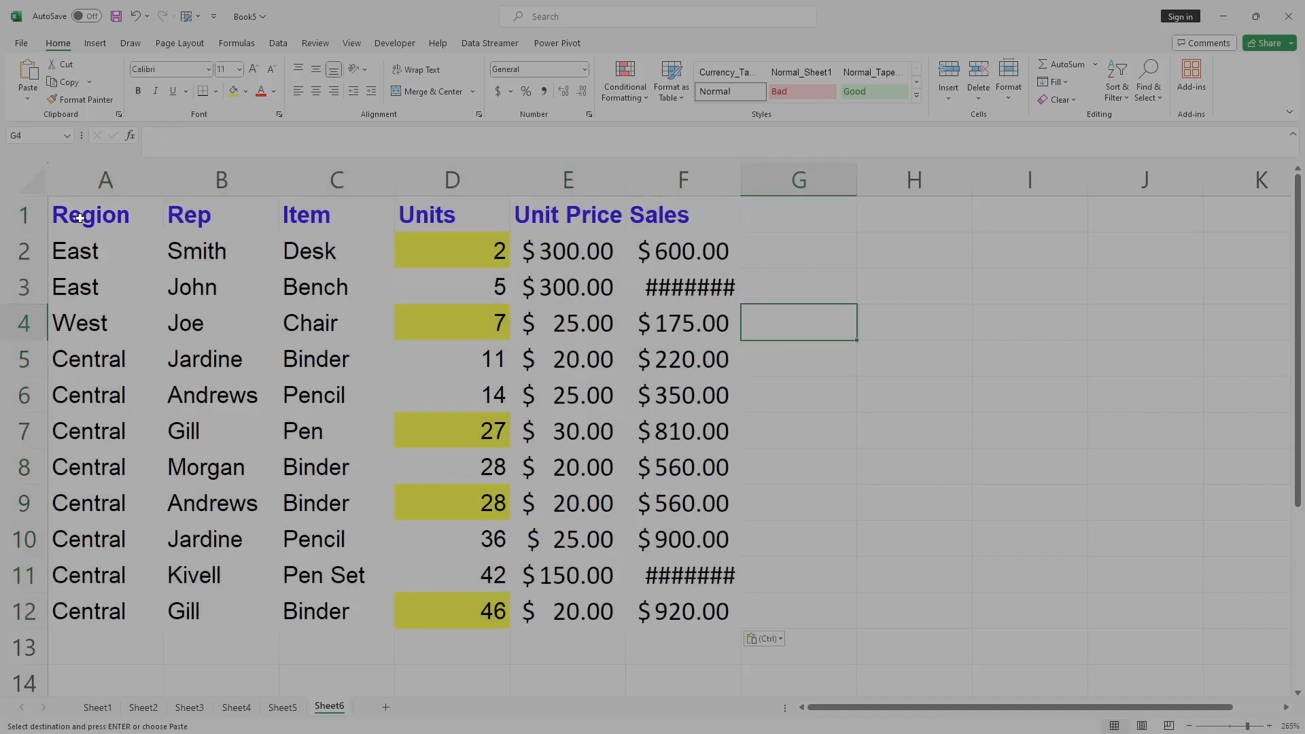
left_click_drag(80, 218, 655, 597)
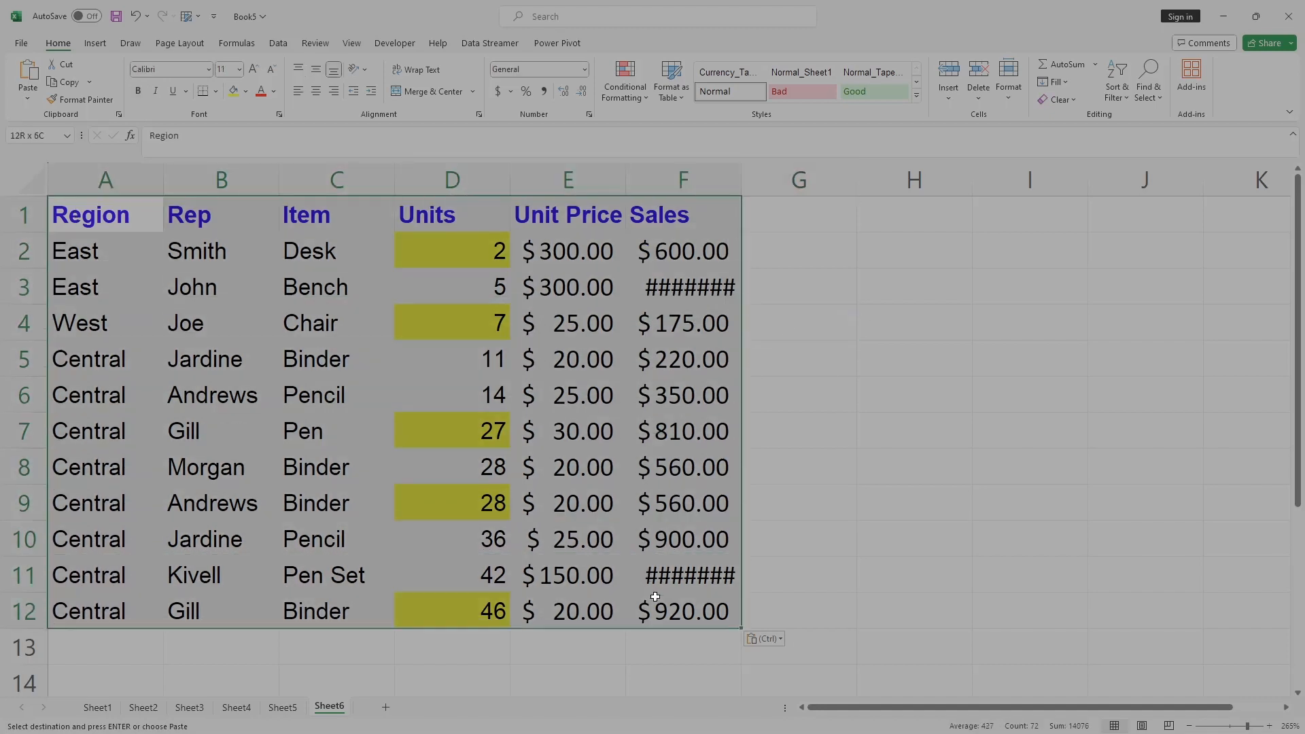
Change the paste option to Keep Source Column Widths and select columns A to F to review their widths.
left_click(777, 639)
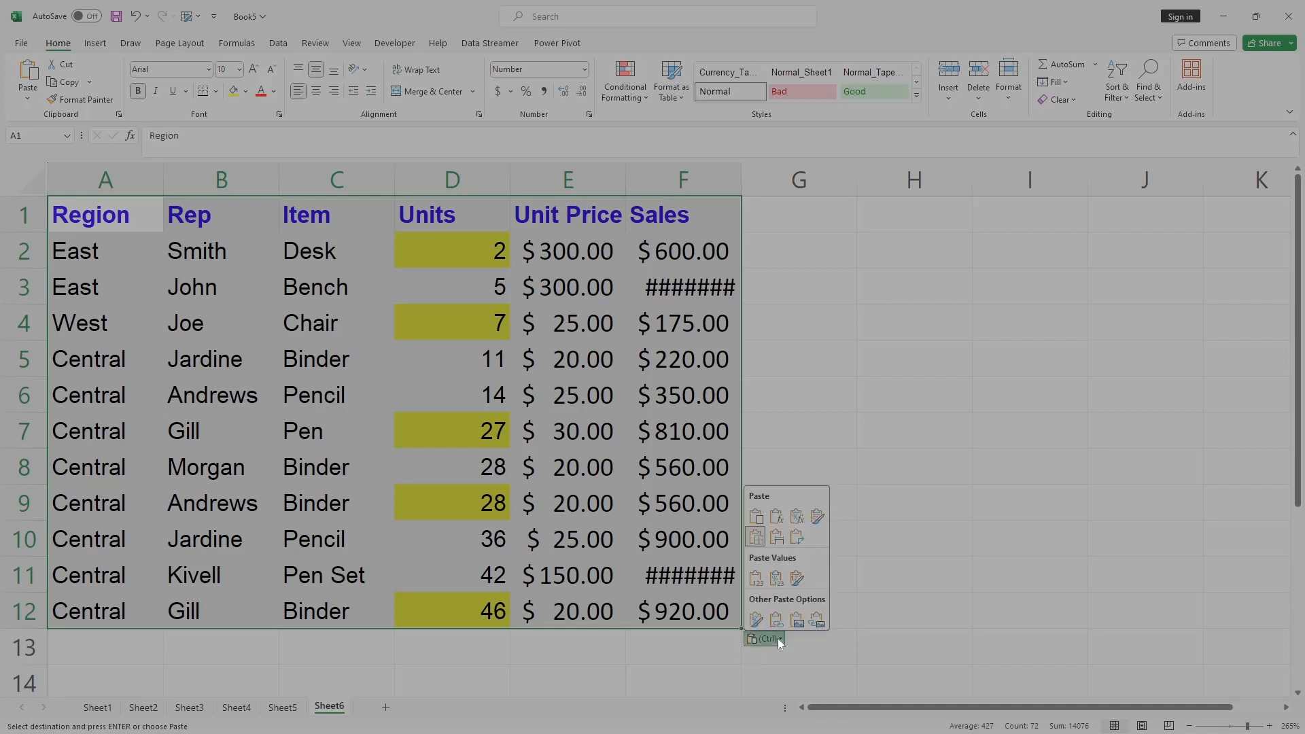
left_click(780, 540)
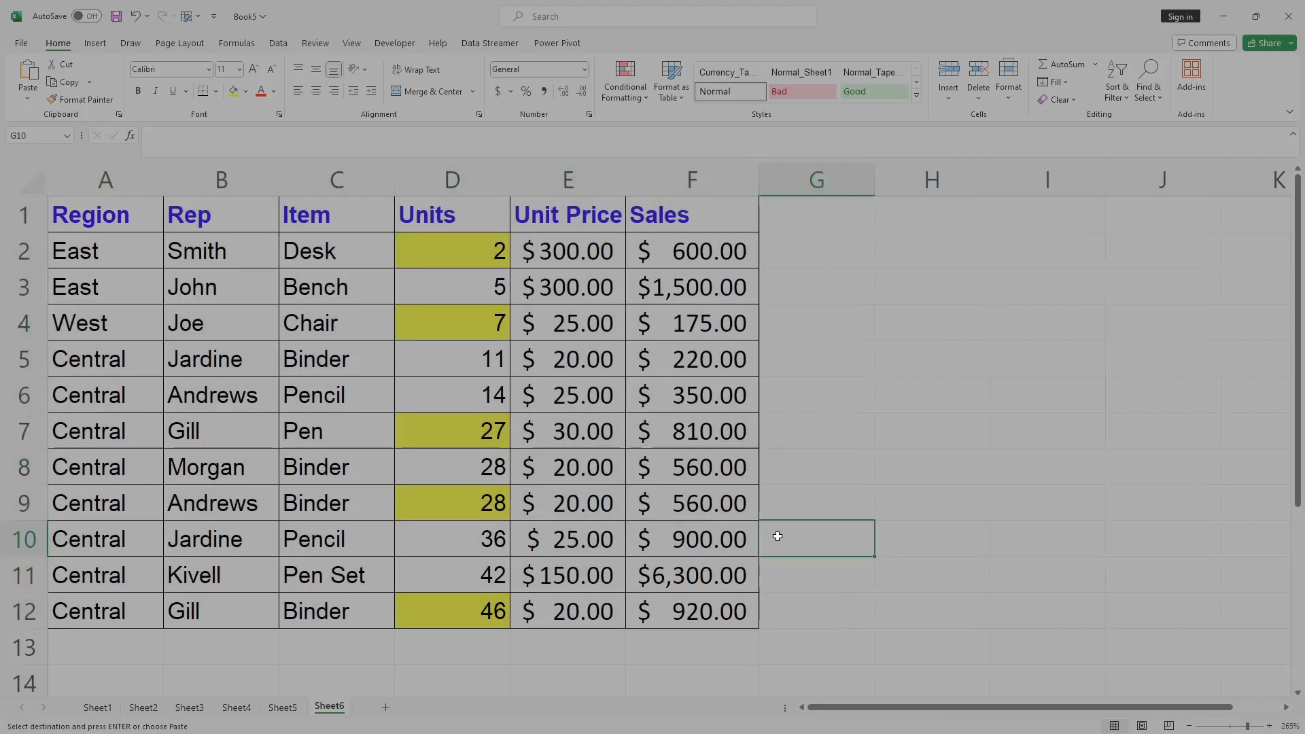
left_click(408, 326)
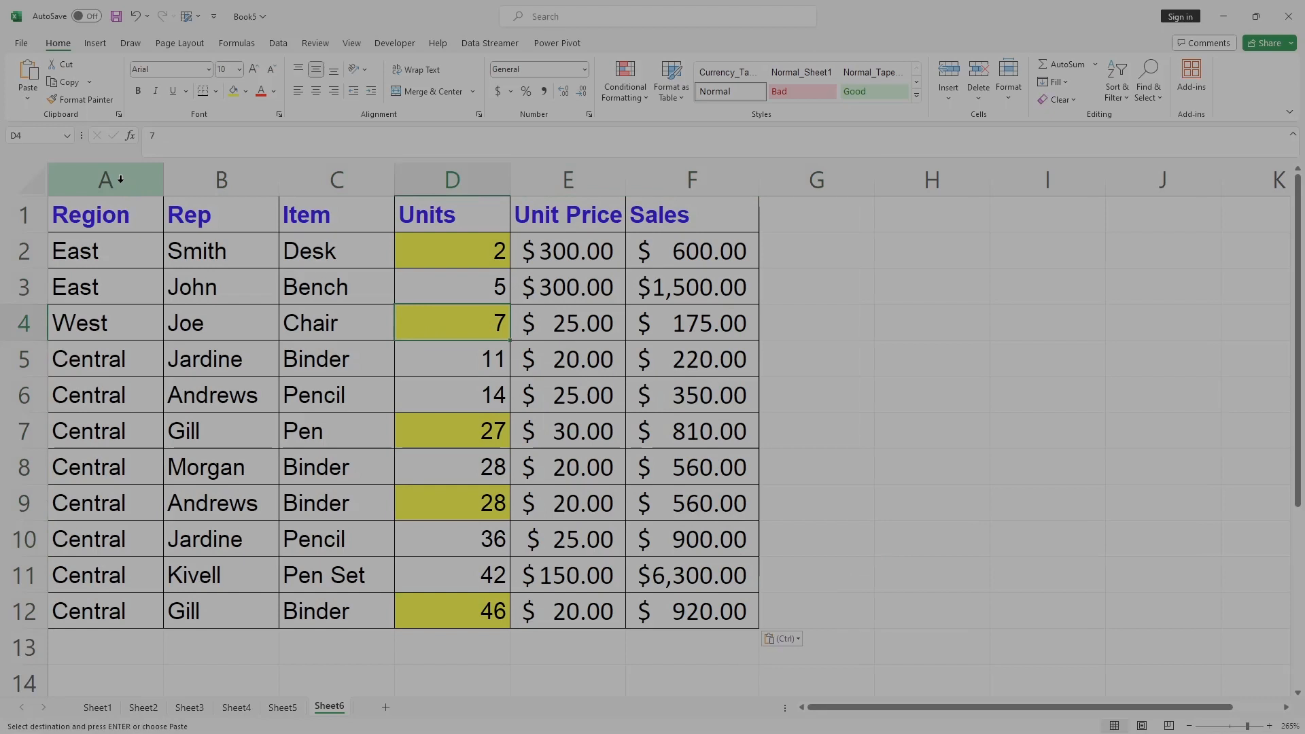
left_click_drag(120, 178, 737, 146)
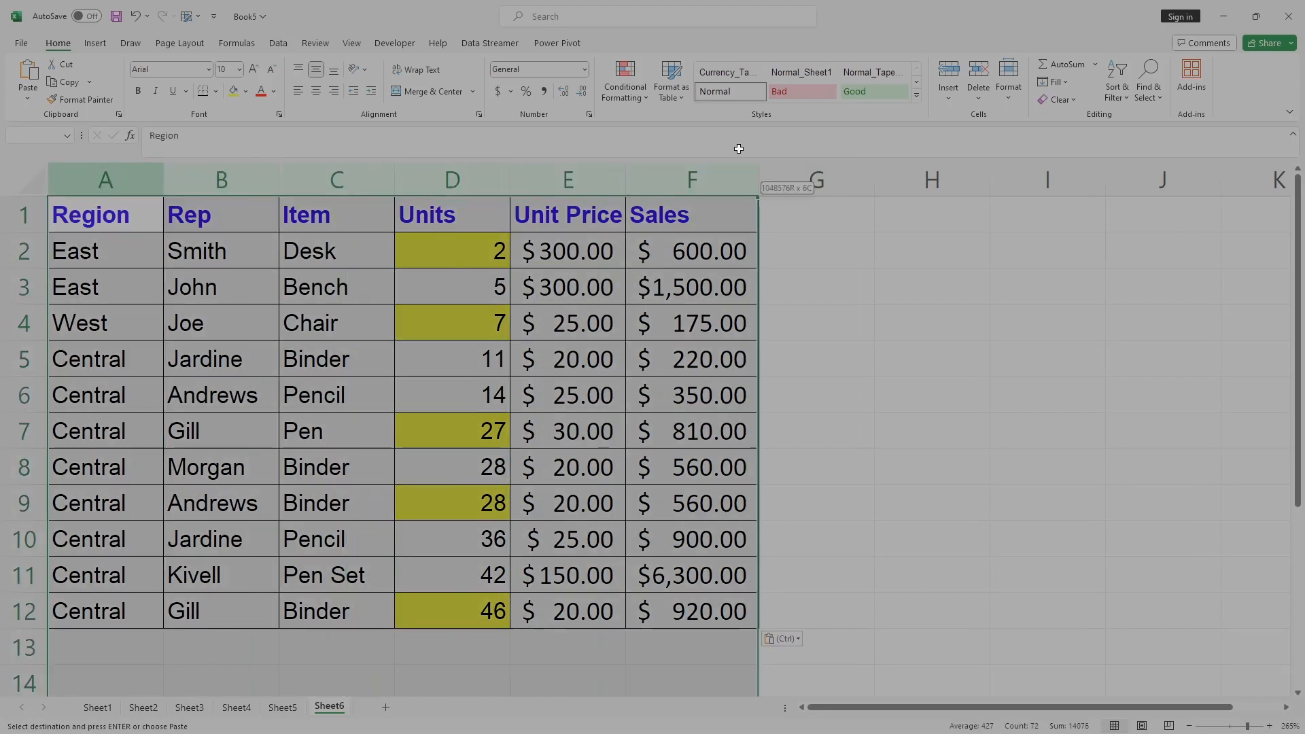
Change the pasted table to values with source formatting and review the other paste options.
left_click(798, 637)
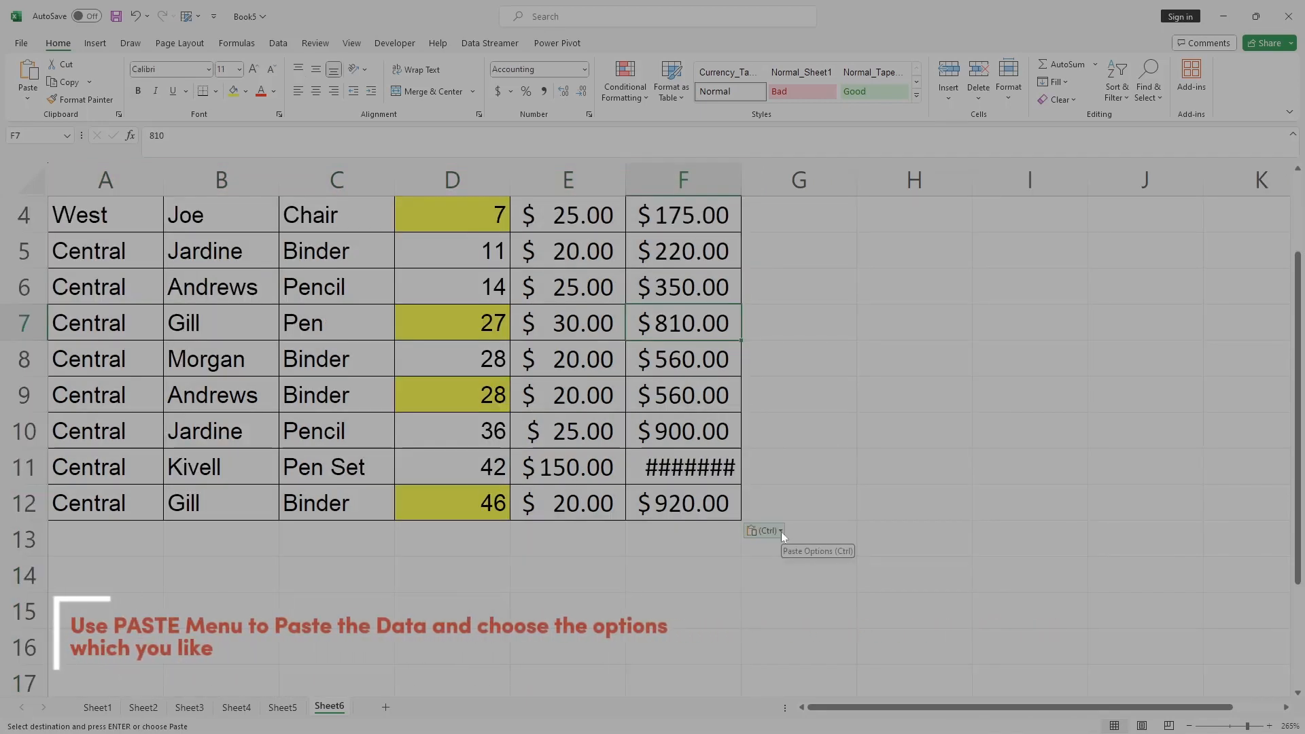
left_click(781, 531)
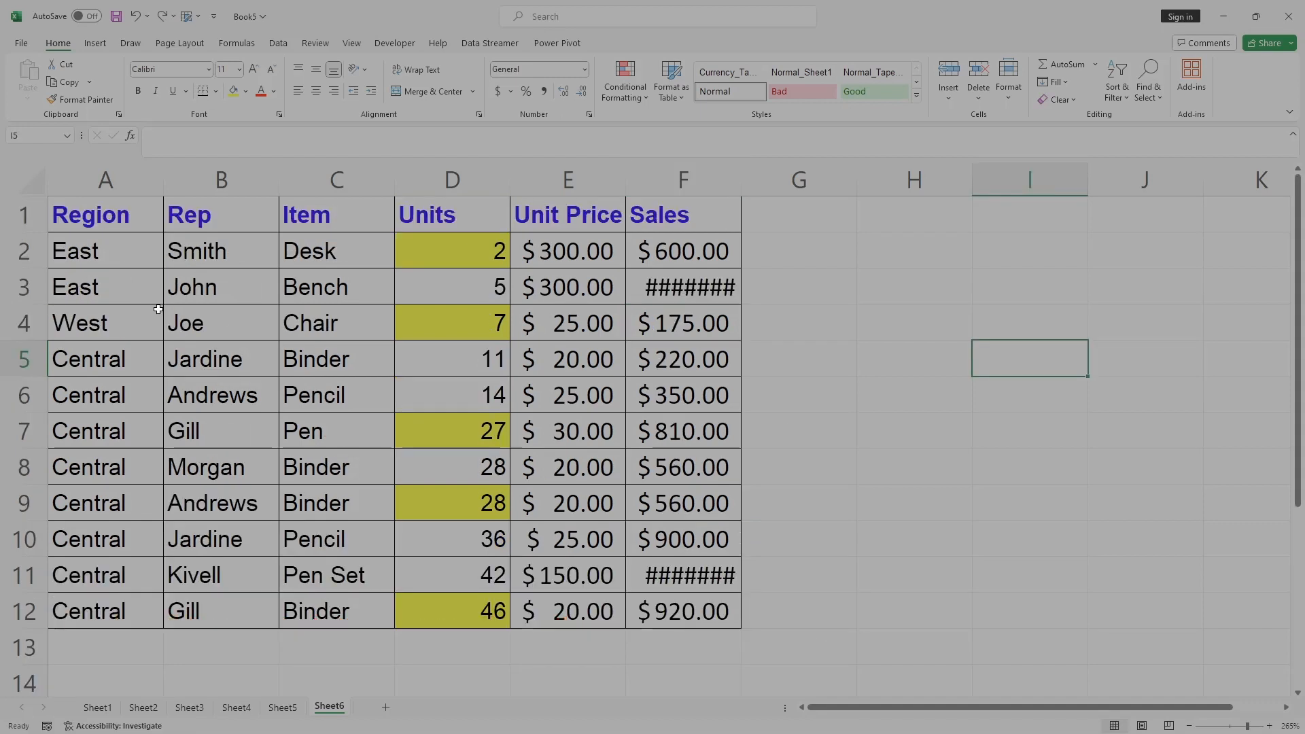
Move the table A1:F12 on Sheet6 so that it starts at cell H4.
left_click_drag(71, 216, 699, 606)
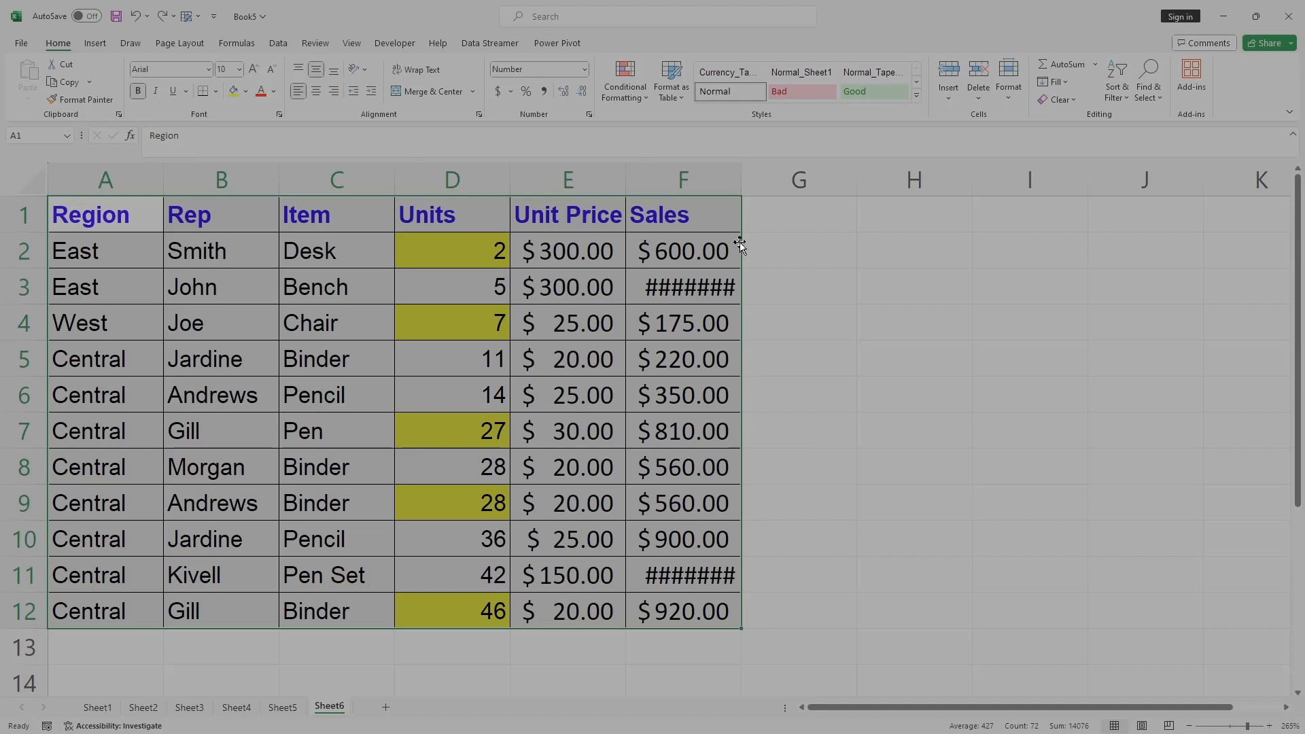
left_click_drag(741, 243, 1144, 364)
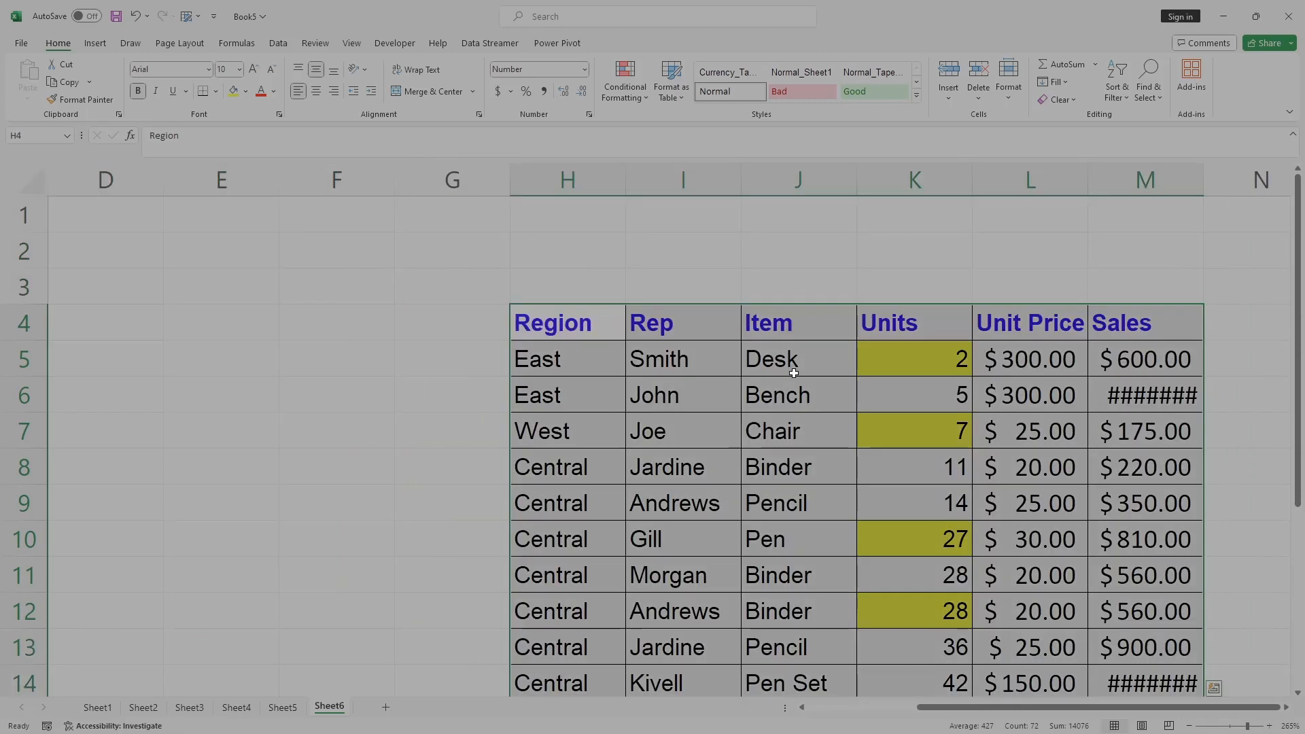
scroll(793, 372, "down", 2)
scroll(690, 391, "up", 1)
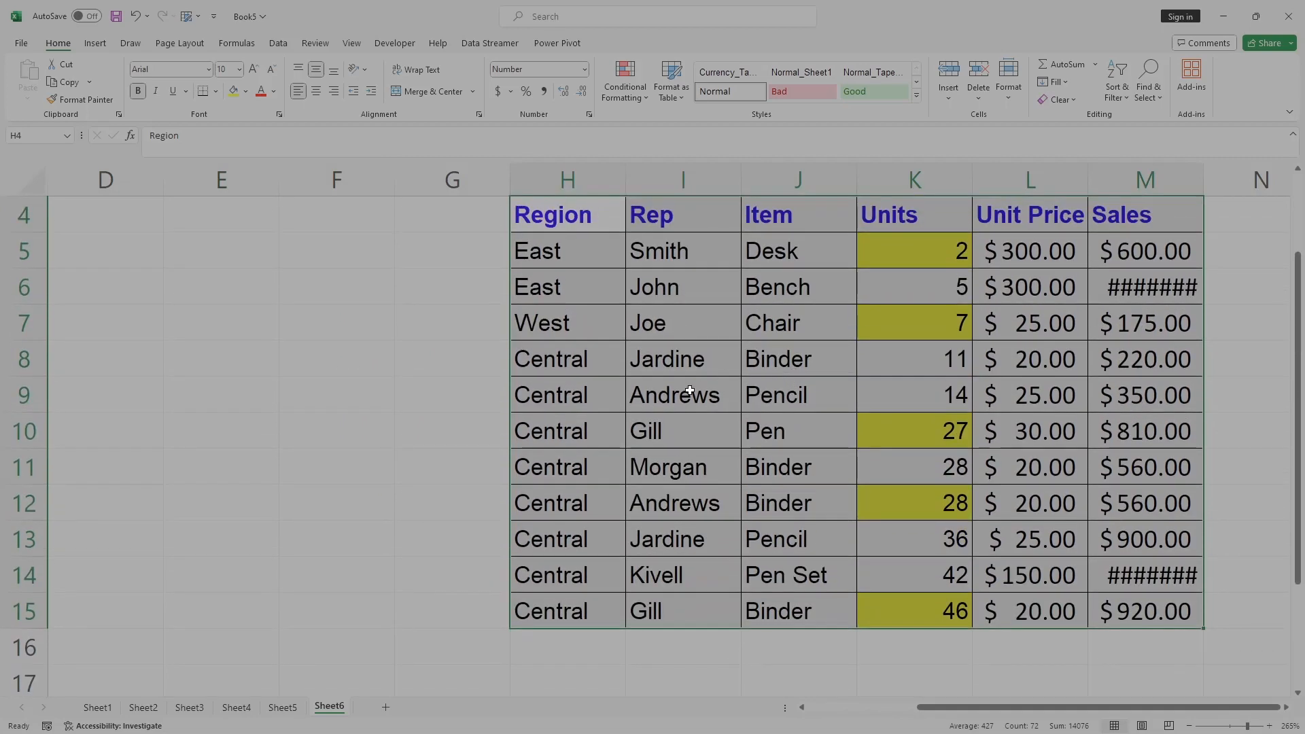
Move the table from H4:M15 back to column A so that it starts at cell A4.
scroll(690, 391, "up", 1)
scroll(685, 384, "down", 1)
left_click_drag(504, 384, 132, 406)
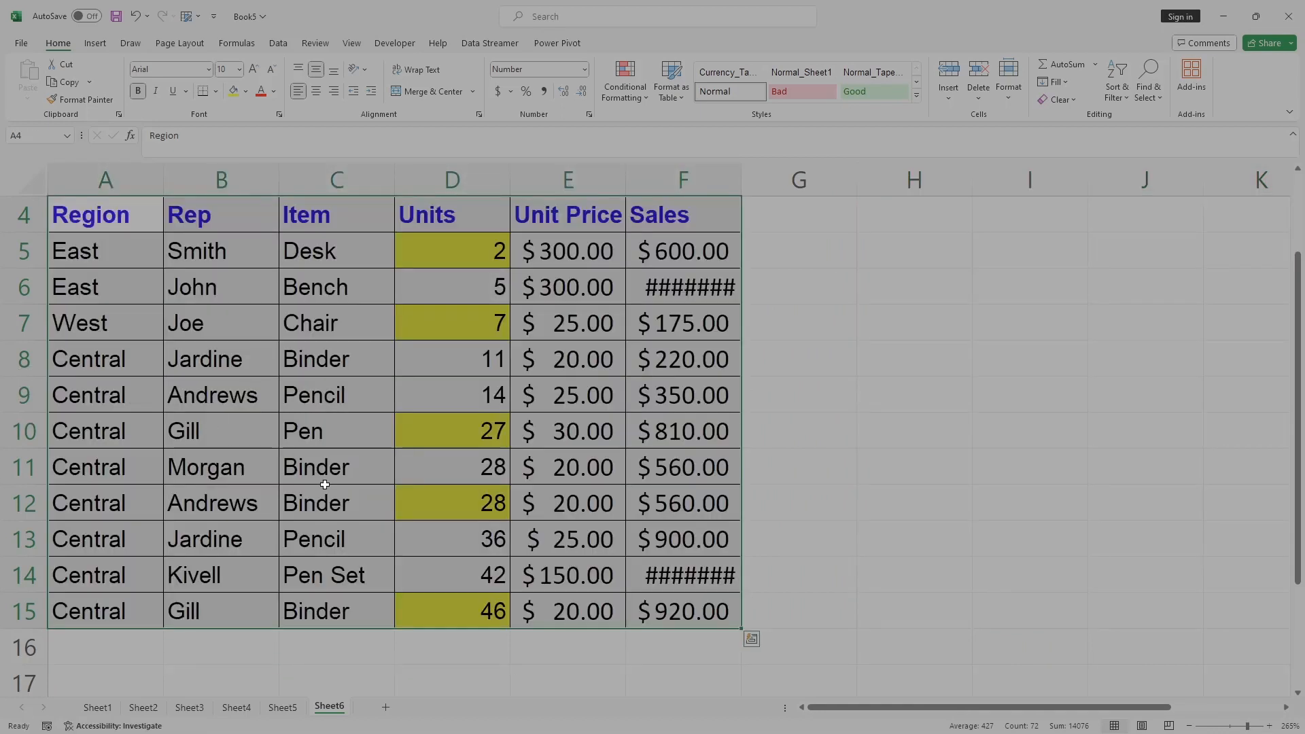
left_click(904, 435)
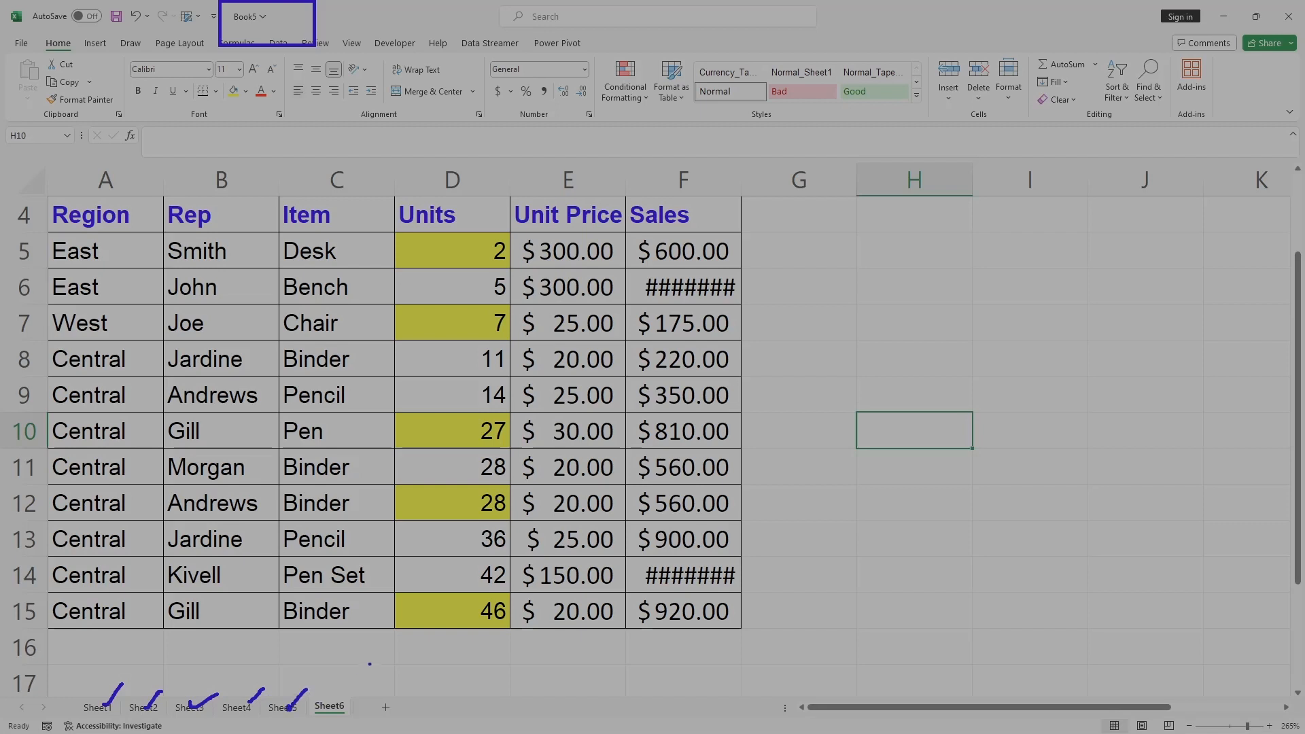
Rename the worksheet Sheet1 as Jan-2024.
left_click(98, 707)
right_click(100, 709)
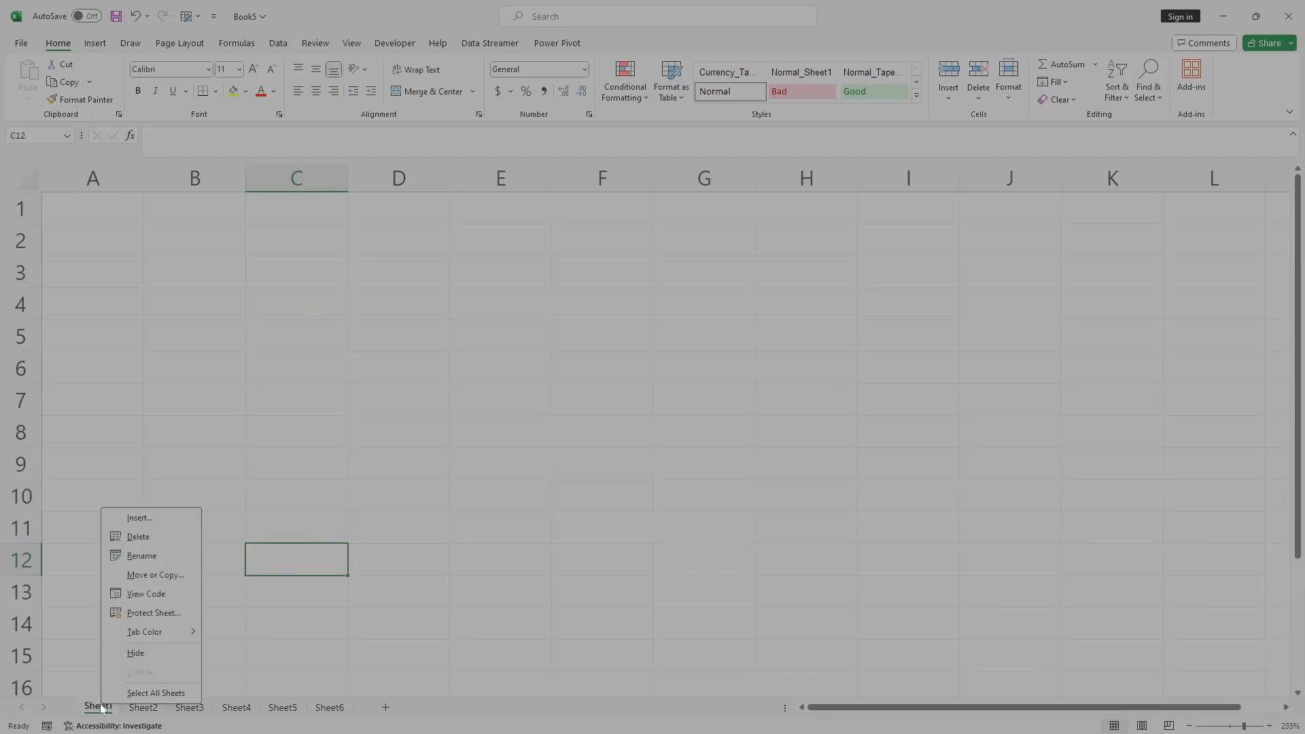
left_click(141, 556)
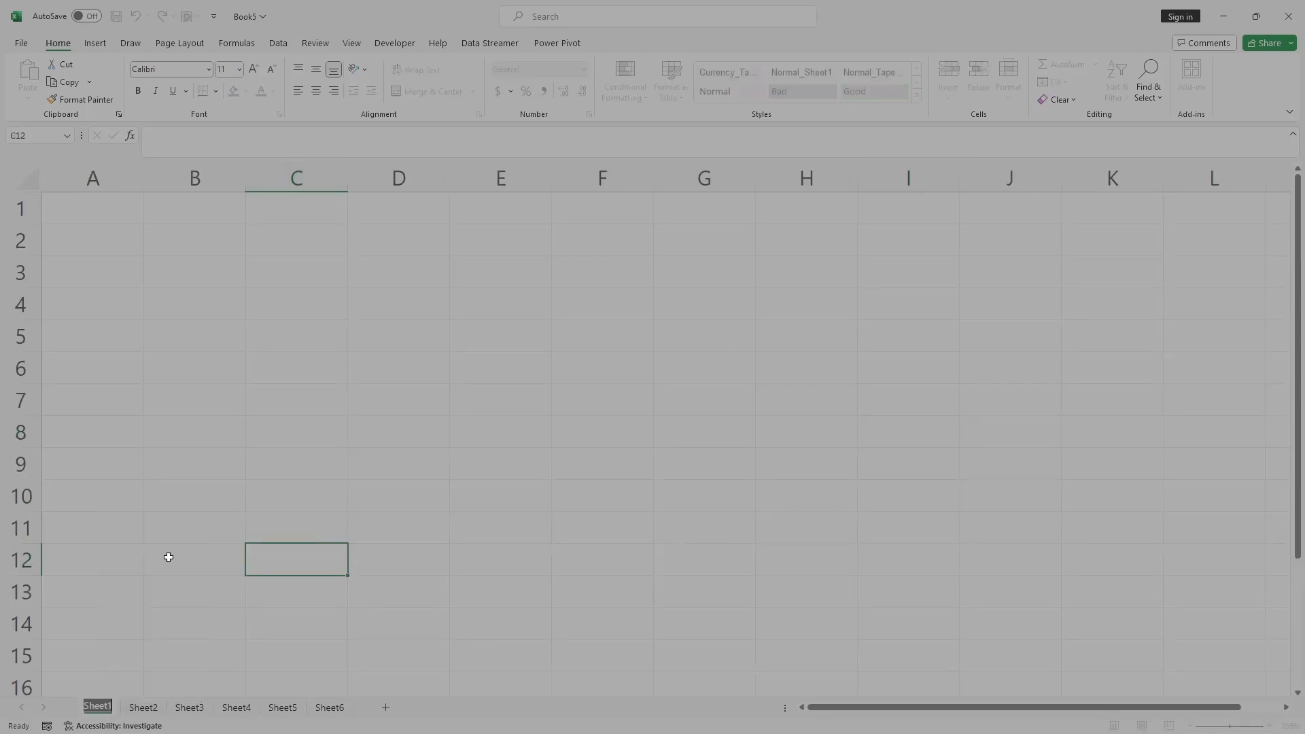
type("Jan-")
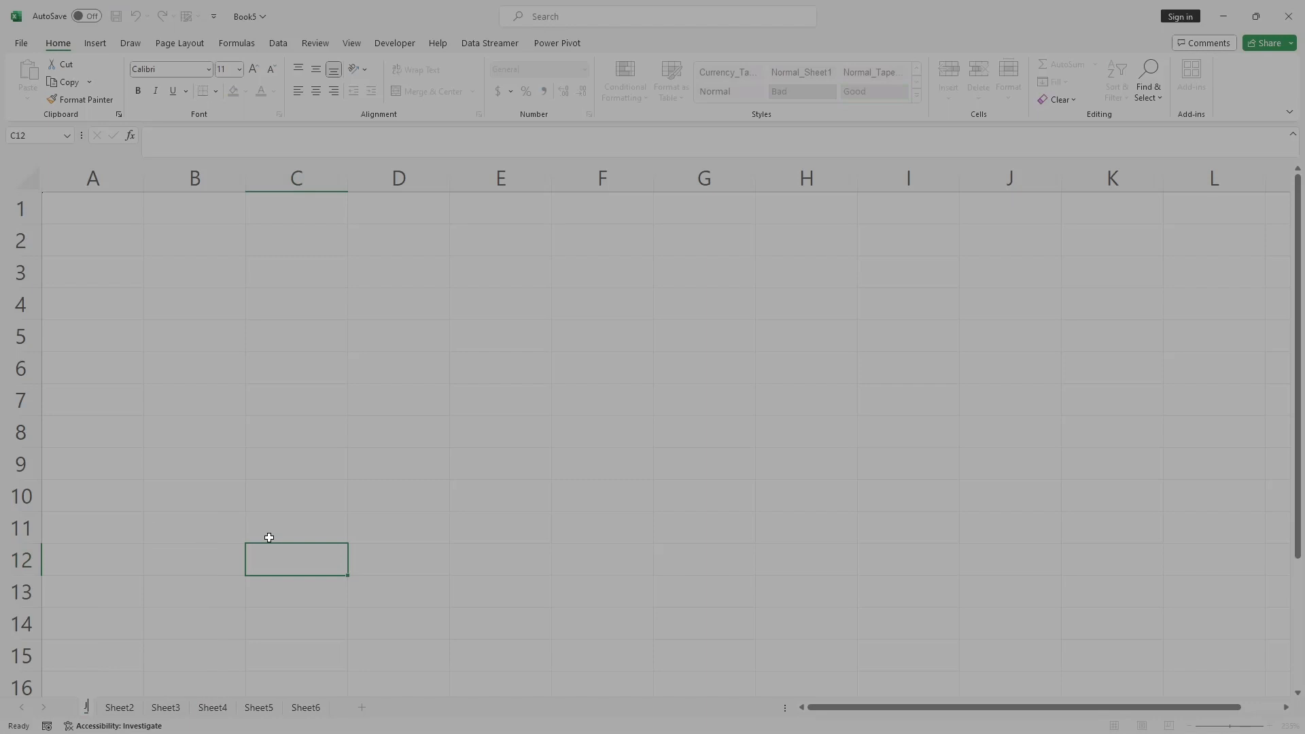
type("2024")
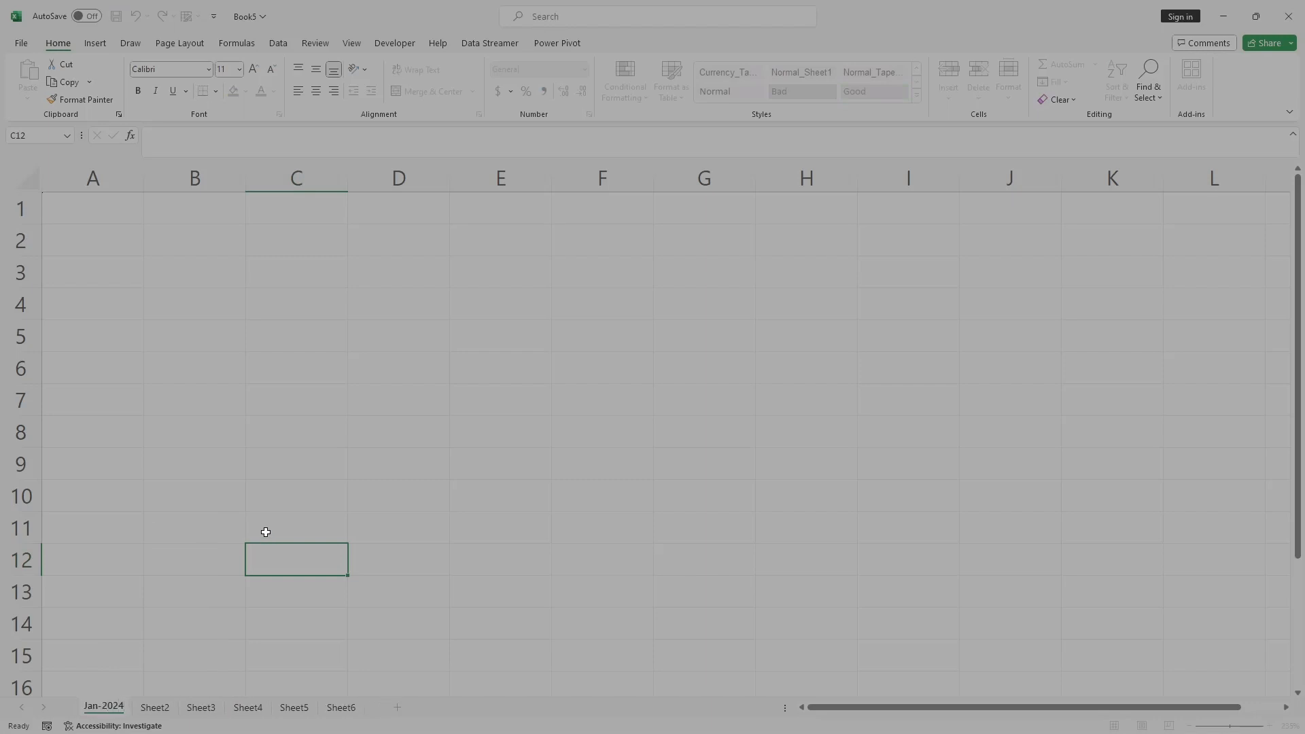
left_click(262, 527)
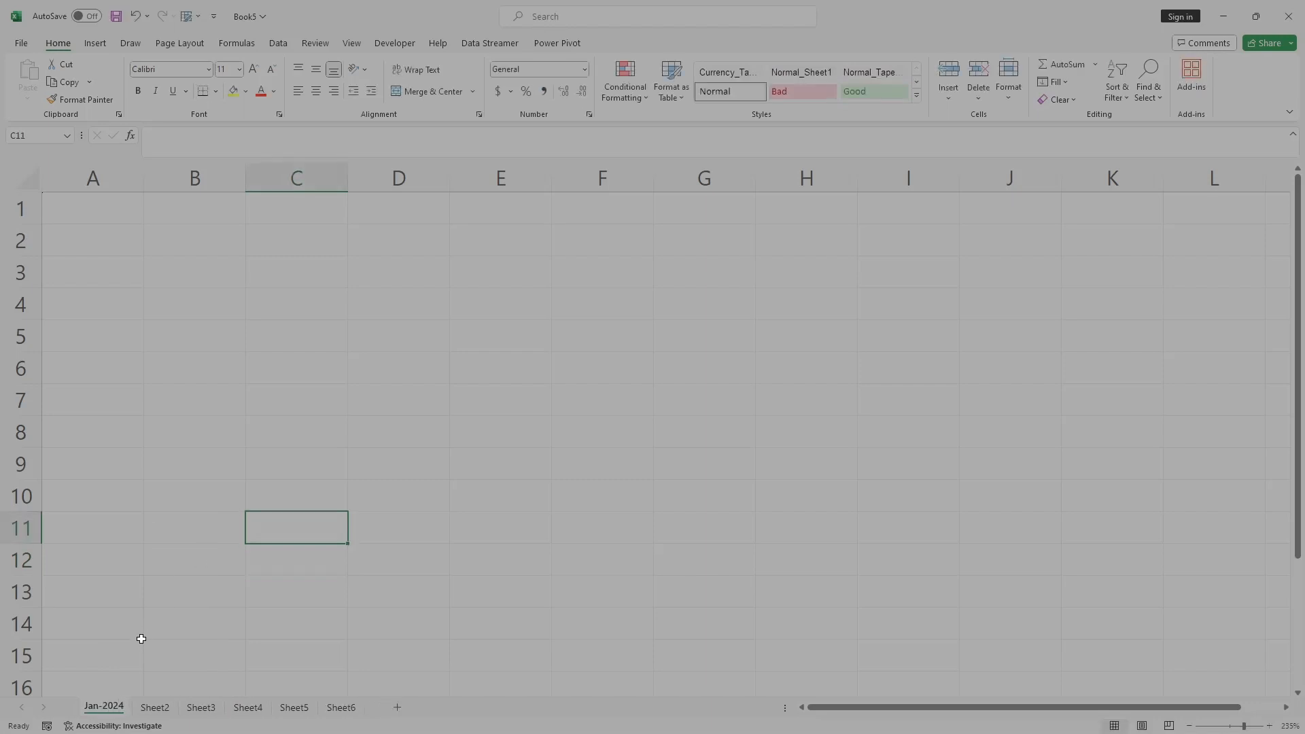
Delete the Jan-2024 worksheet from the workbook.
right_click(97, 705)
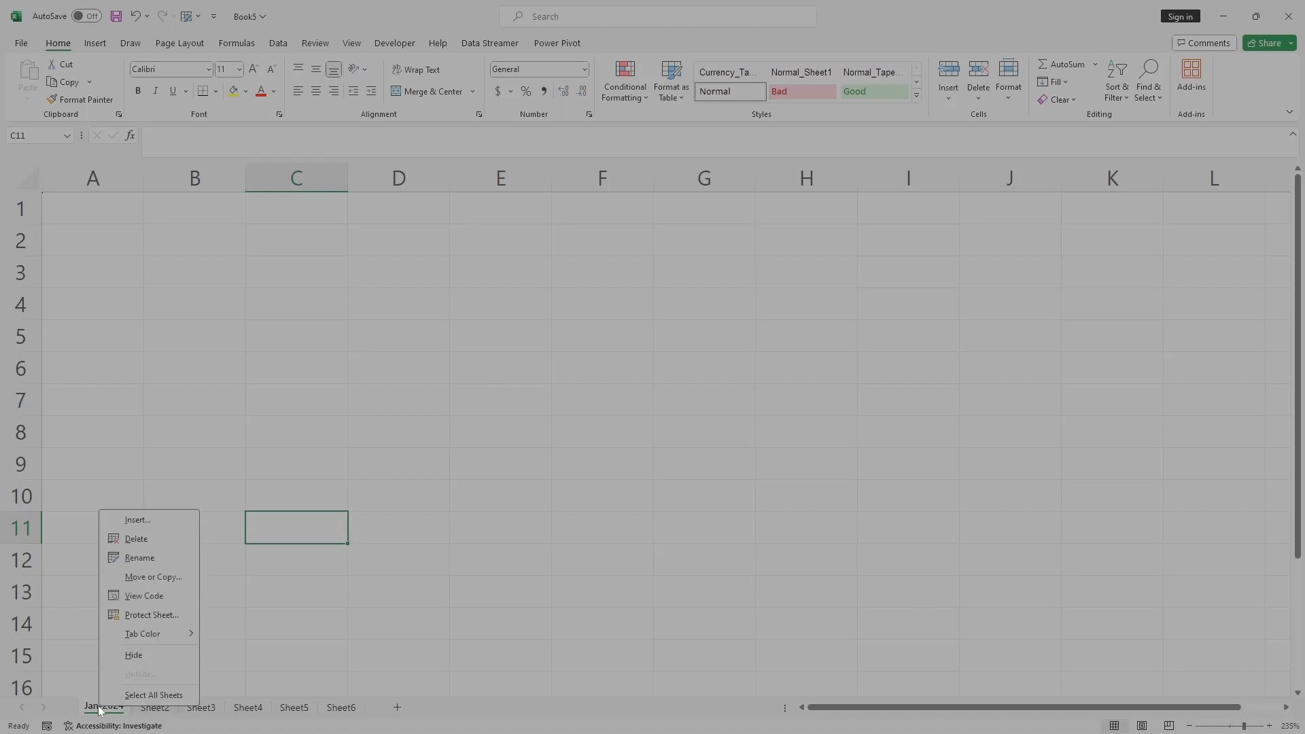
left_click(136, 538)
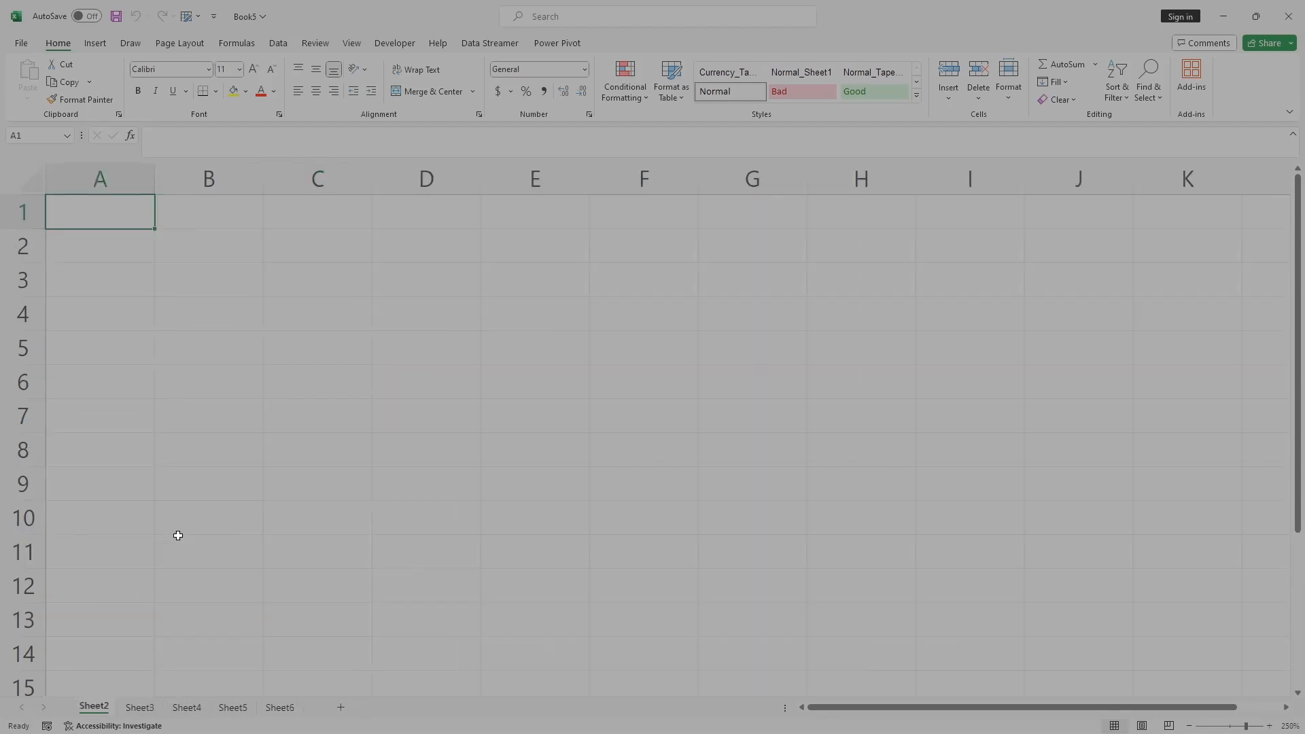
Insert a new blank worksheet in front of Sheet2.
right_click(107, 708)
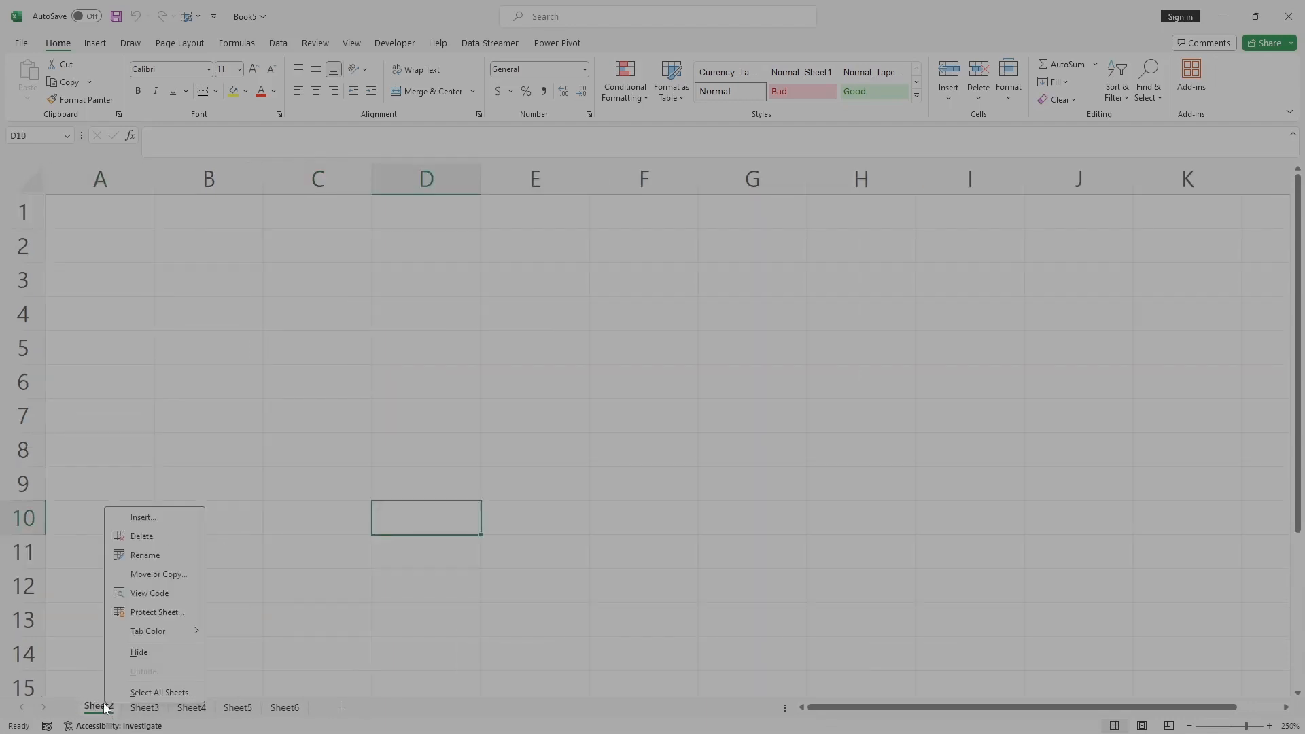
left_click(144, 517)
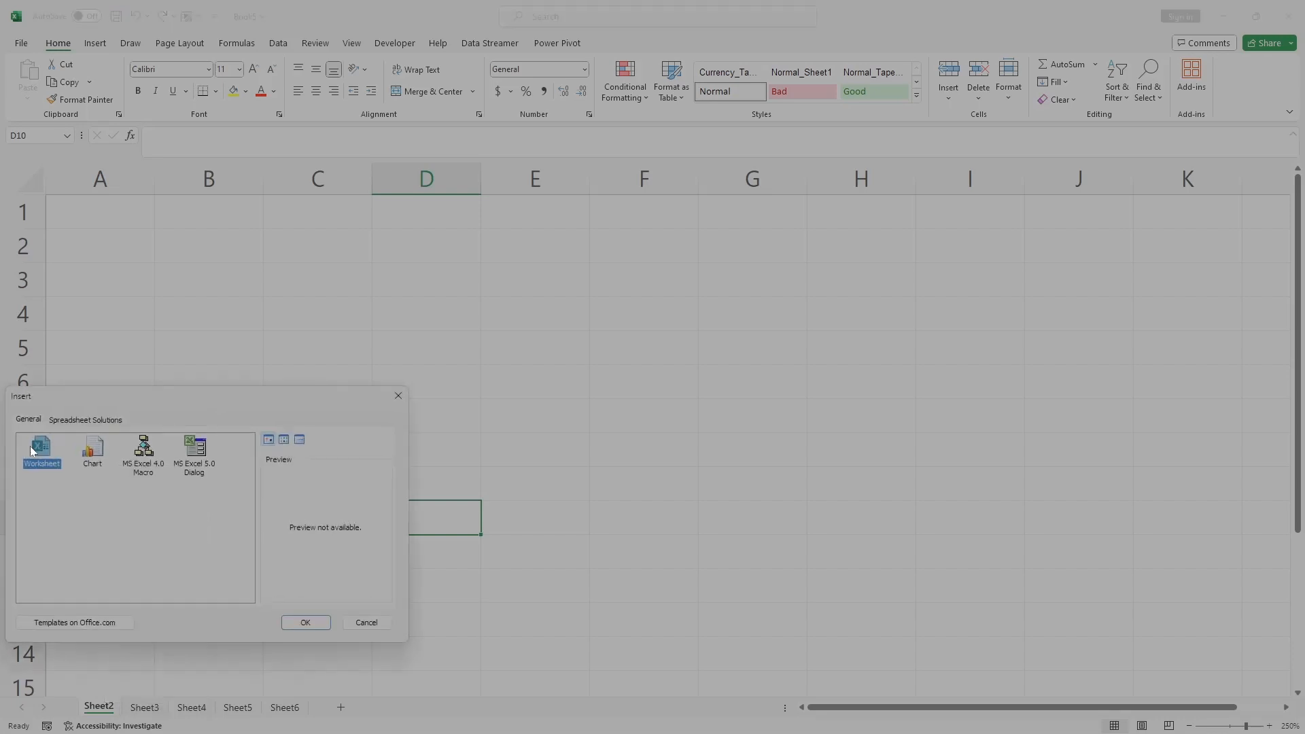
left_click(302, 620)
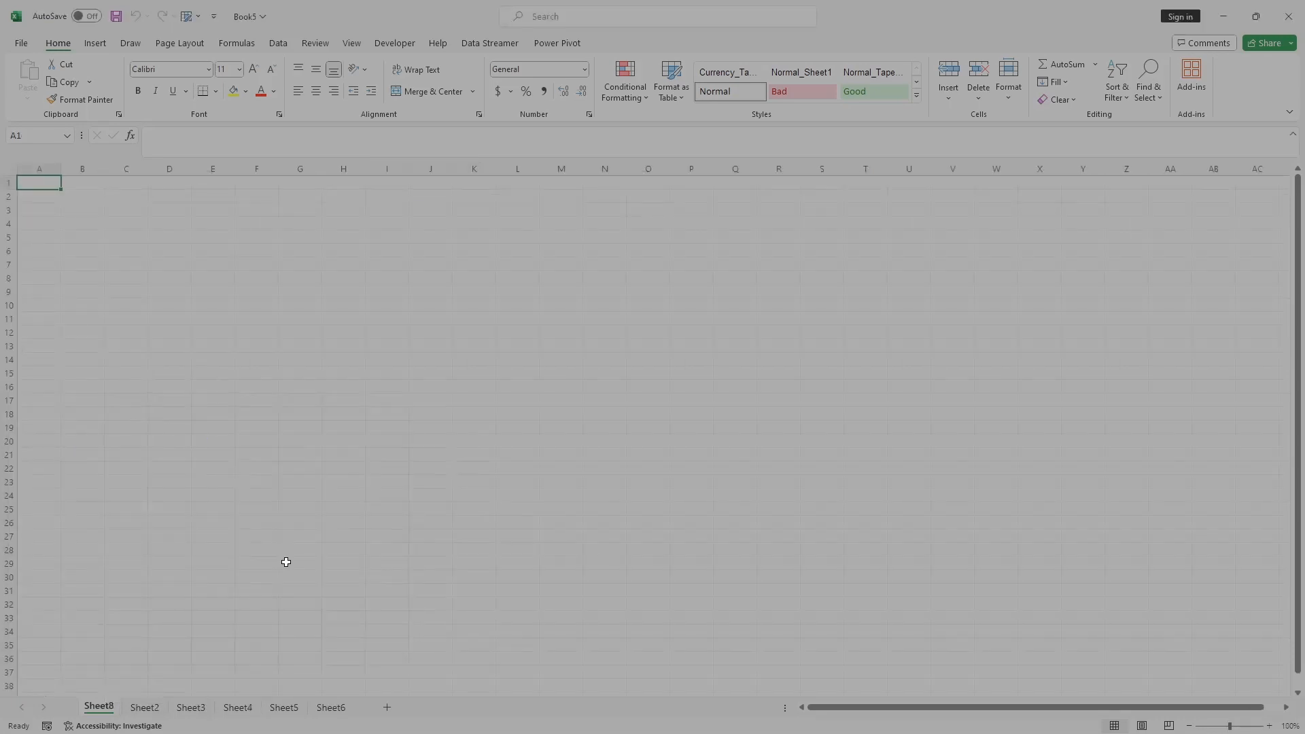
Delete the newly inserted blank worksheet and return to cell A1 of Sheet2.
right_click(104, 710)
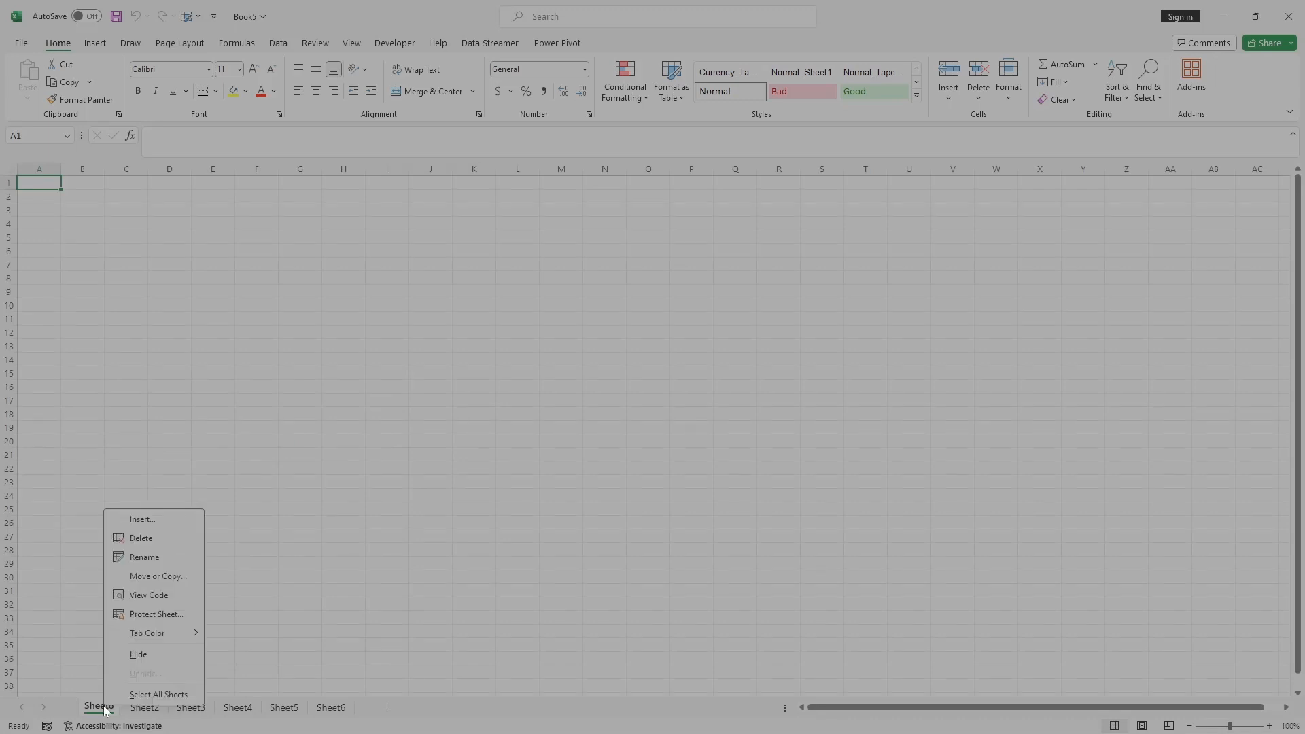
left_click(141, 538)
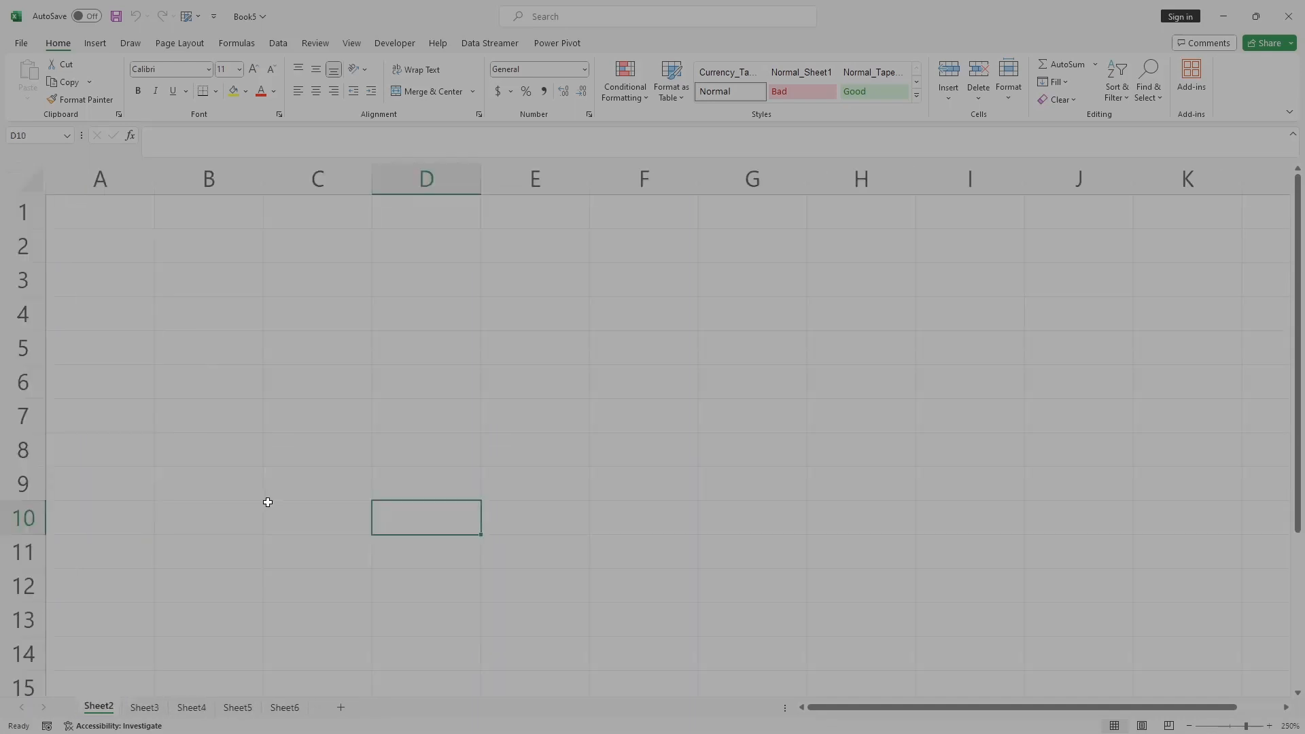
key("ctrl+Home")
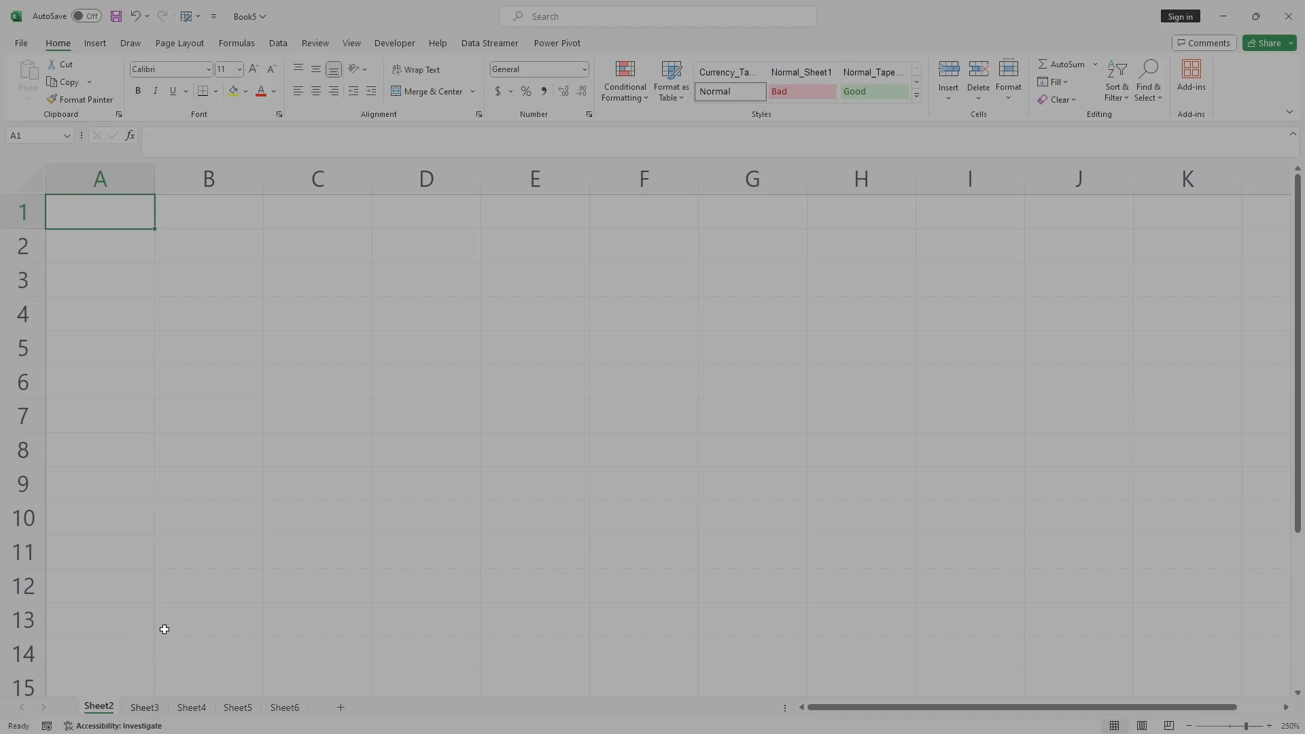
Add Sheet3 through Sheet6 individually to the Sheet2 selection, and deselect them again so only Sheet2 stays selected.
left_click(147, 710, "ctrl")
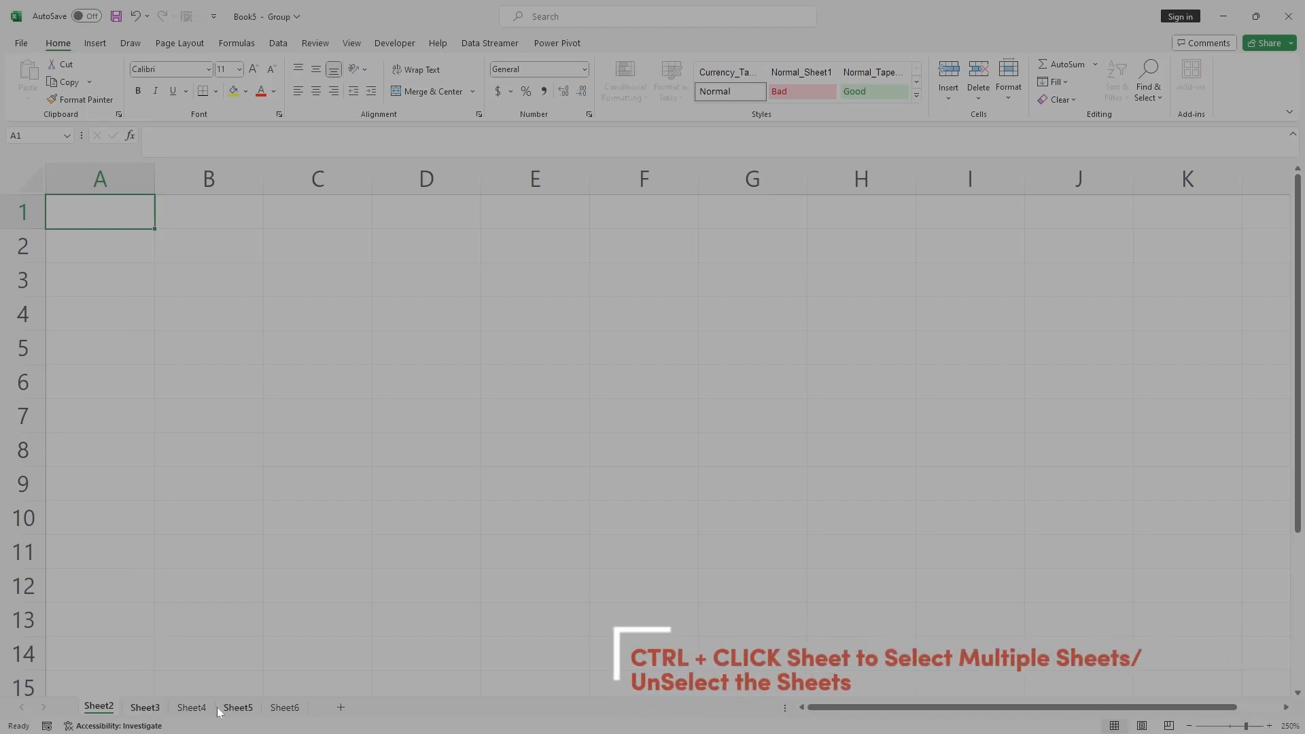
left_click(192, 709, "ctrl")
left_click(284, 709, "ctrl")
left_click(284, 709, "ctrl")
left_click(242, 709, "ctrl")
left_click(183, 709, "ctrl")
left_click(151, 710, "ctrl")
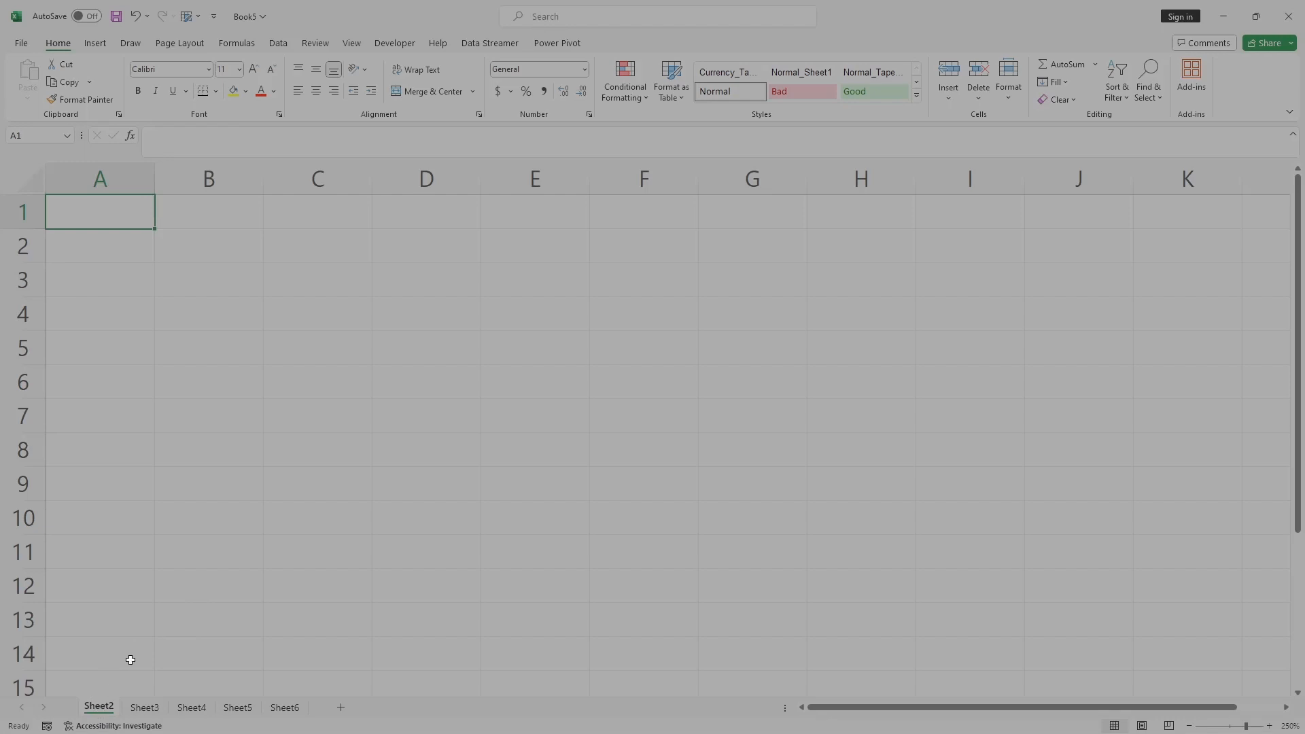
Group Sheet2 through Sheet6, give all their tabs a darker blue theme color, and ungroup them on Sheet2.
left_click(143, 709, "ctrl")
left_click(183, 708, "ctrl")
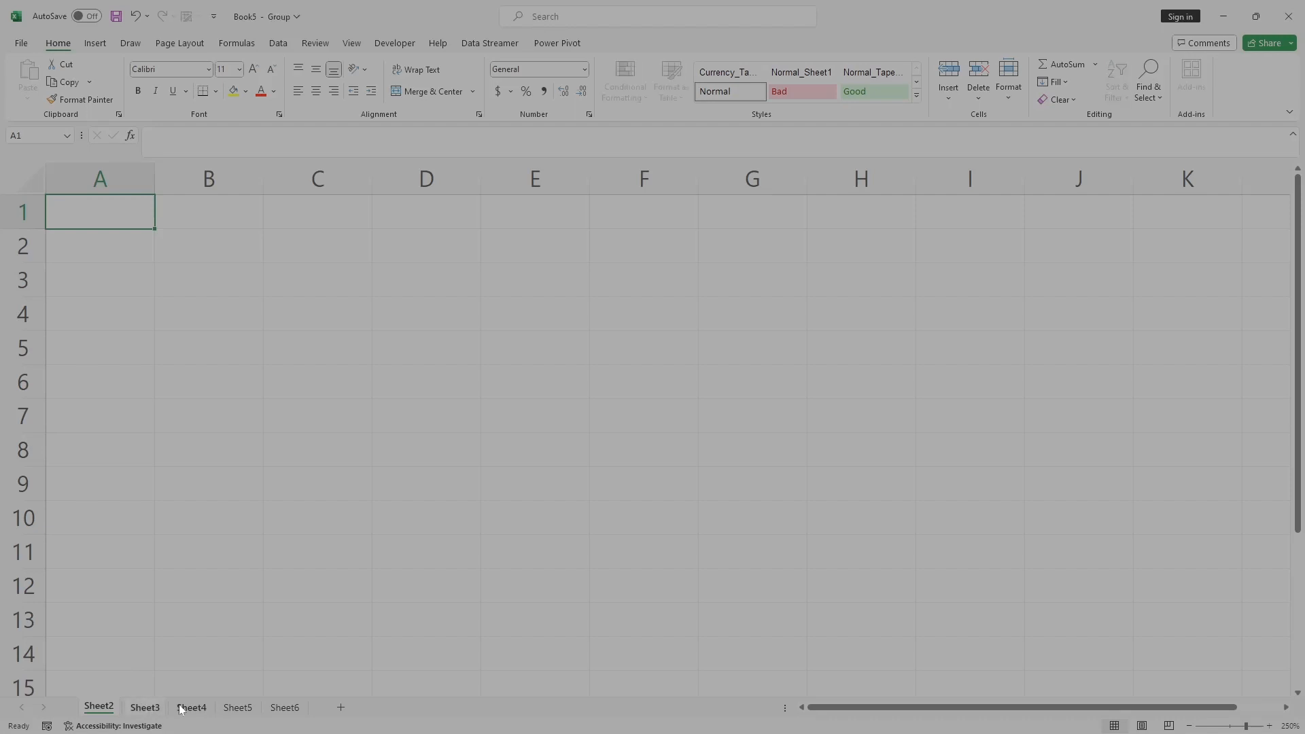
left_click(286, 708, "ctrl")
right_click(279, 709)
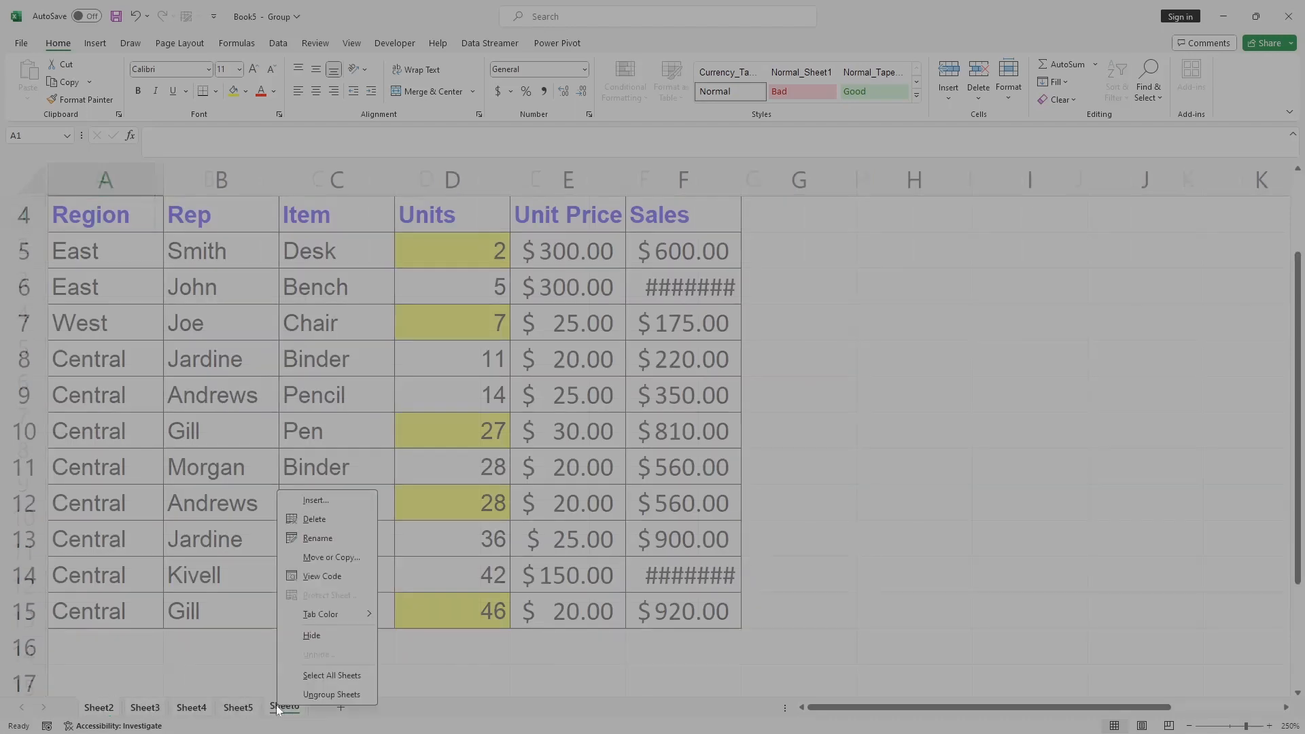
mouse_move(316, 613)
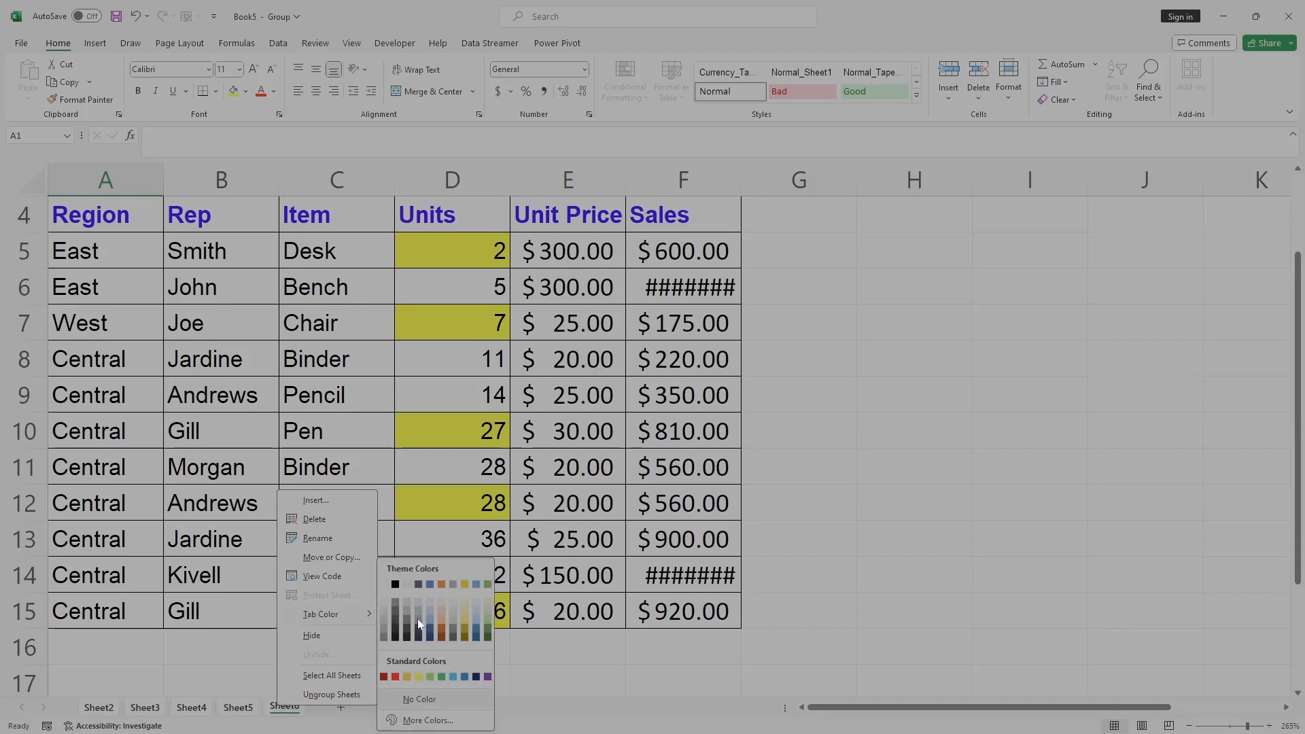
left_click(476, 627)
left_click(248, 675)
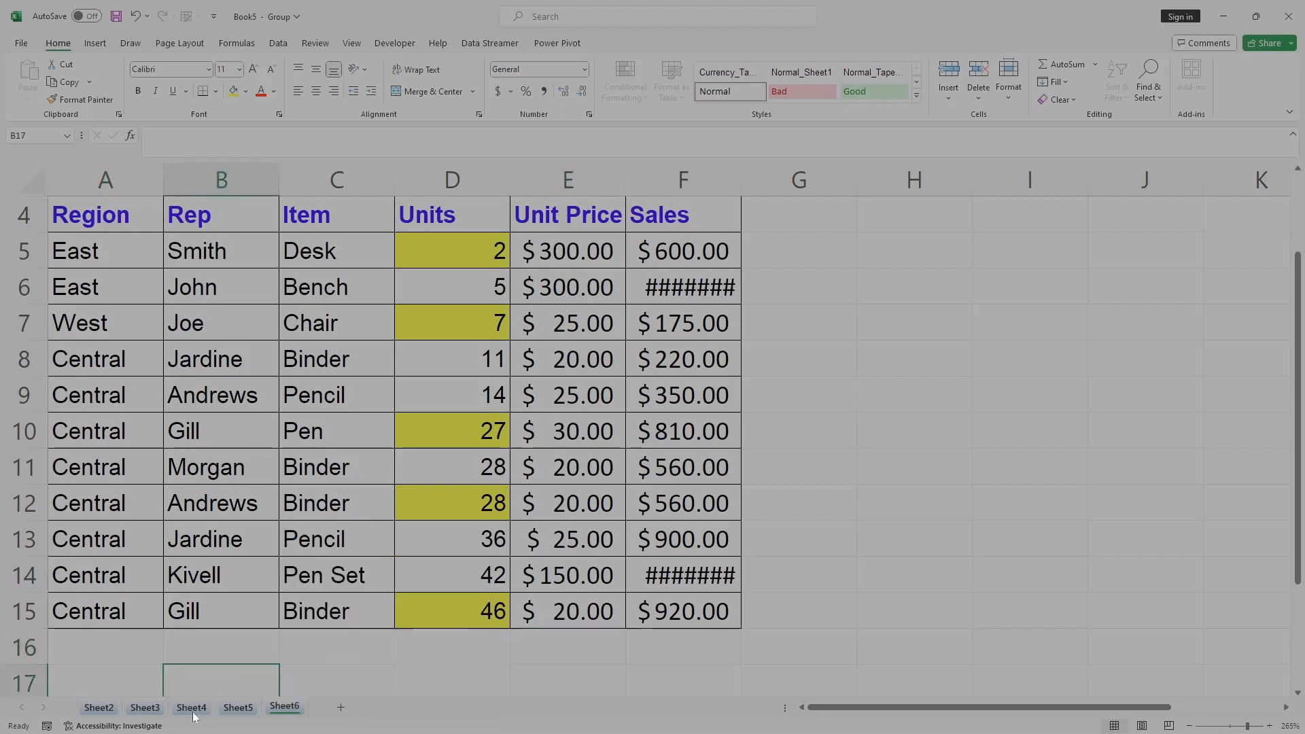
right_click(194, 714)
left_click(136, 670)
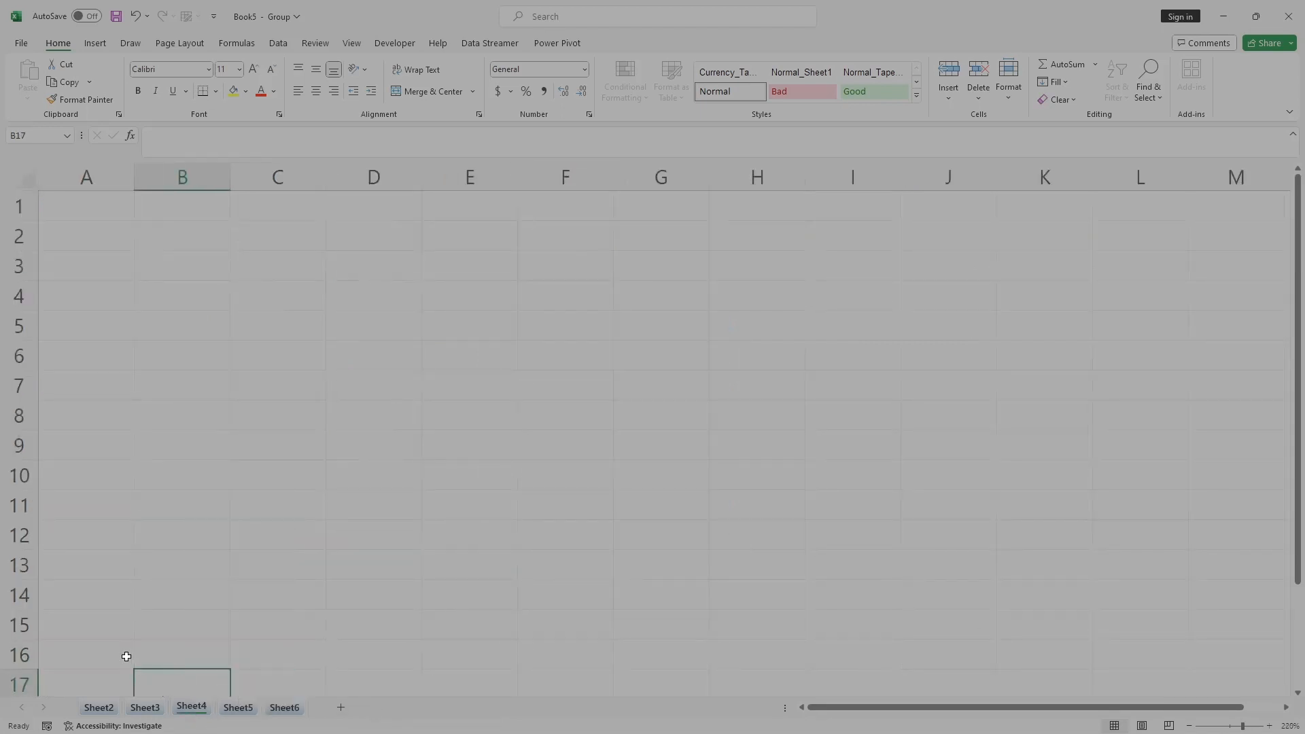
left_click(95, 708)
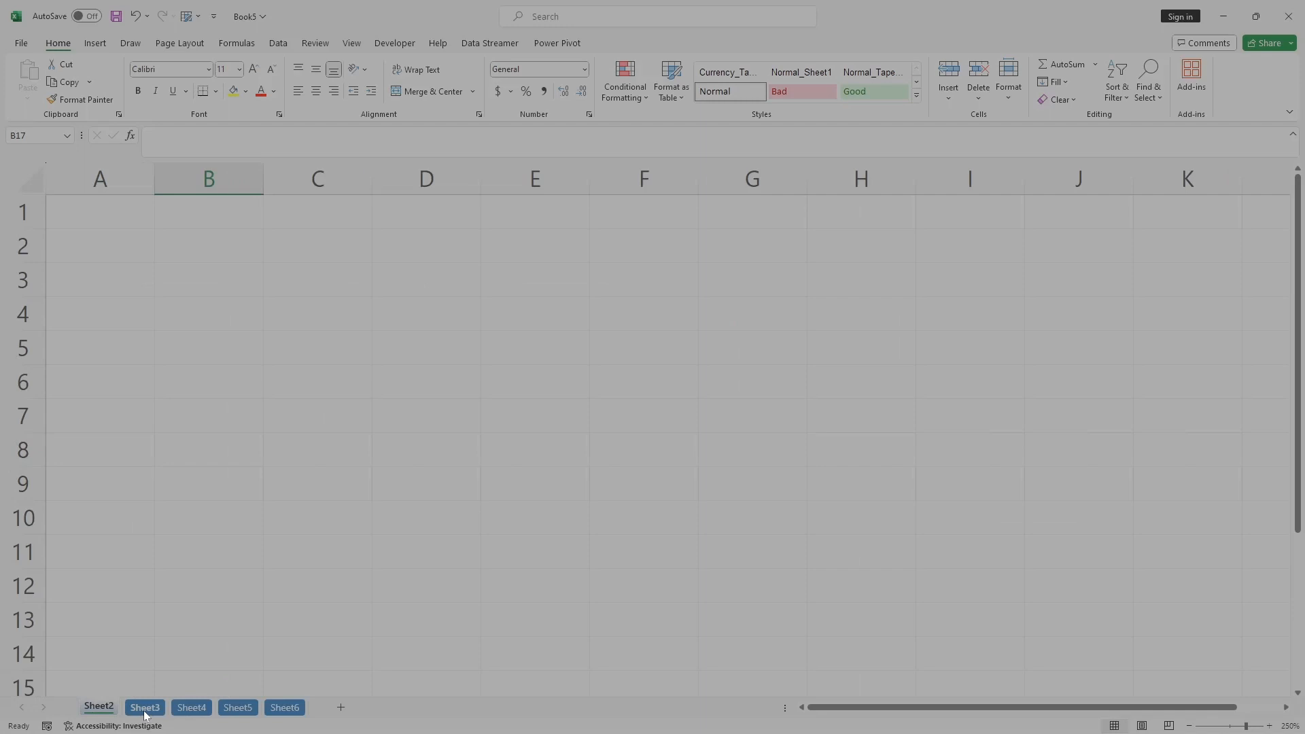
Group Sheet2 through Sheet6 again, recolor all their tabs with the golden-orange standard color, and ungroup them on Sheet2.
right_click(144, 711)
key("Escape")
left_click(99, 708)
left_click(143, 707, "ctrl")
left_click(190, 708, "ctrl")
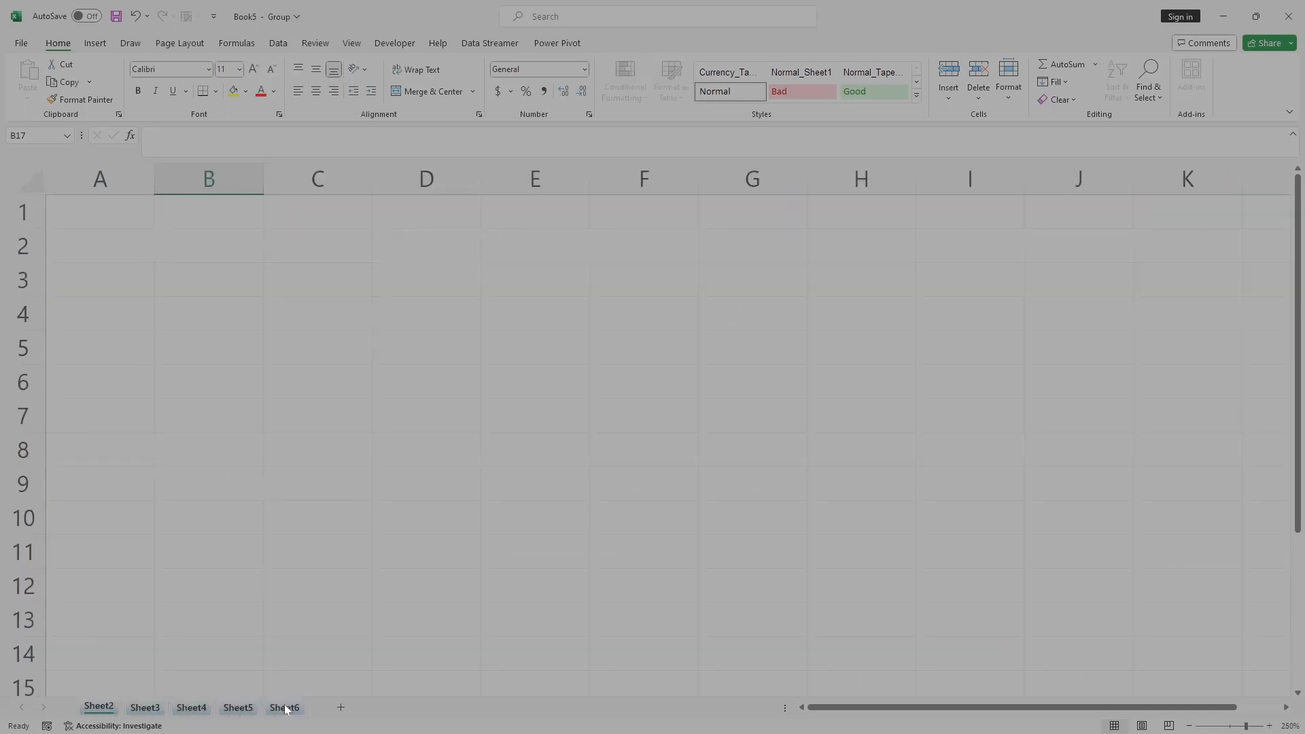
right_click(288, 709)
mouse_move(352, 614)
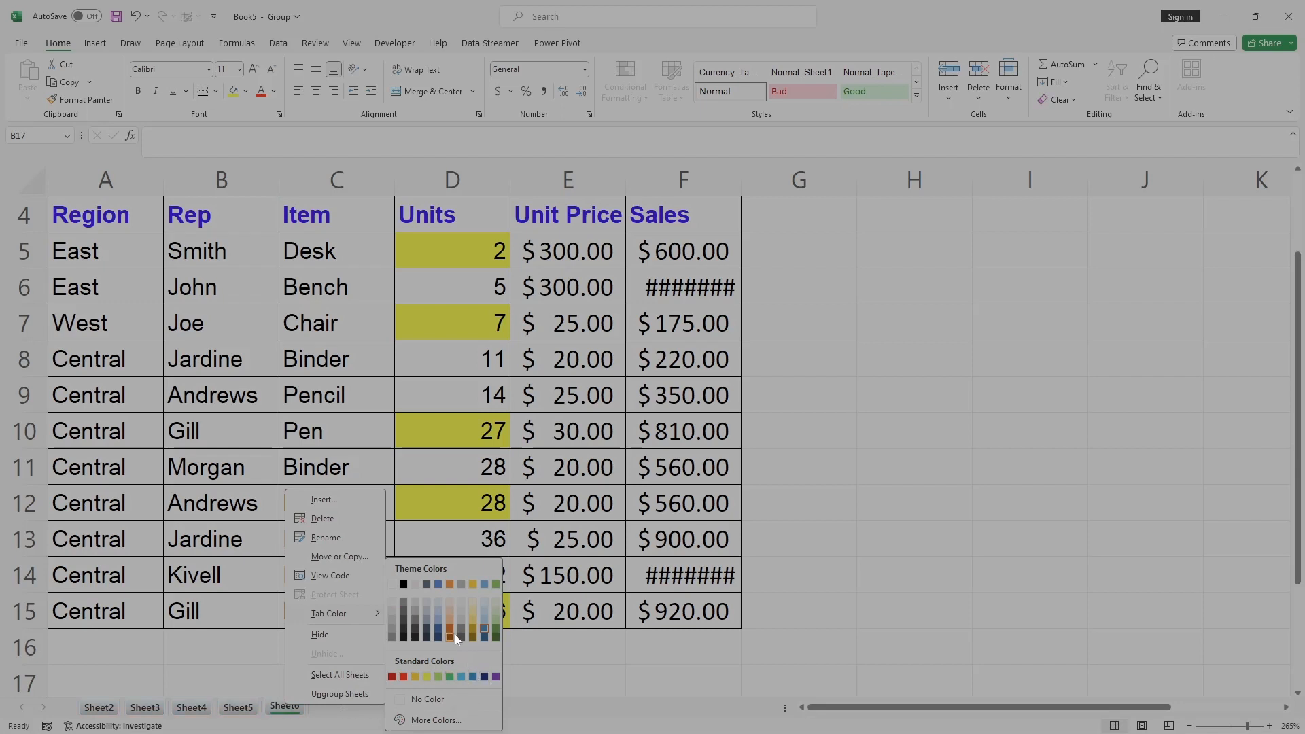
left_click(418, 678)
left_click(119, 650)
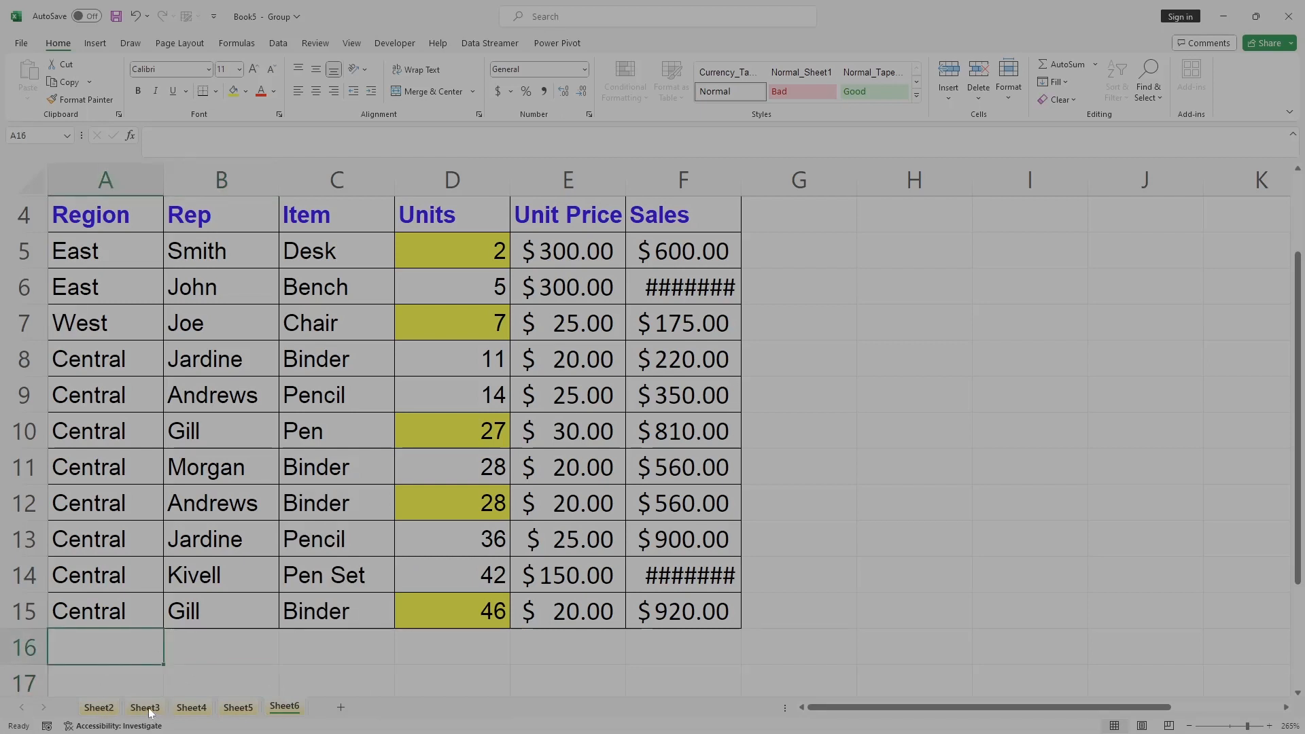
left_click(98, 708)
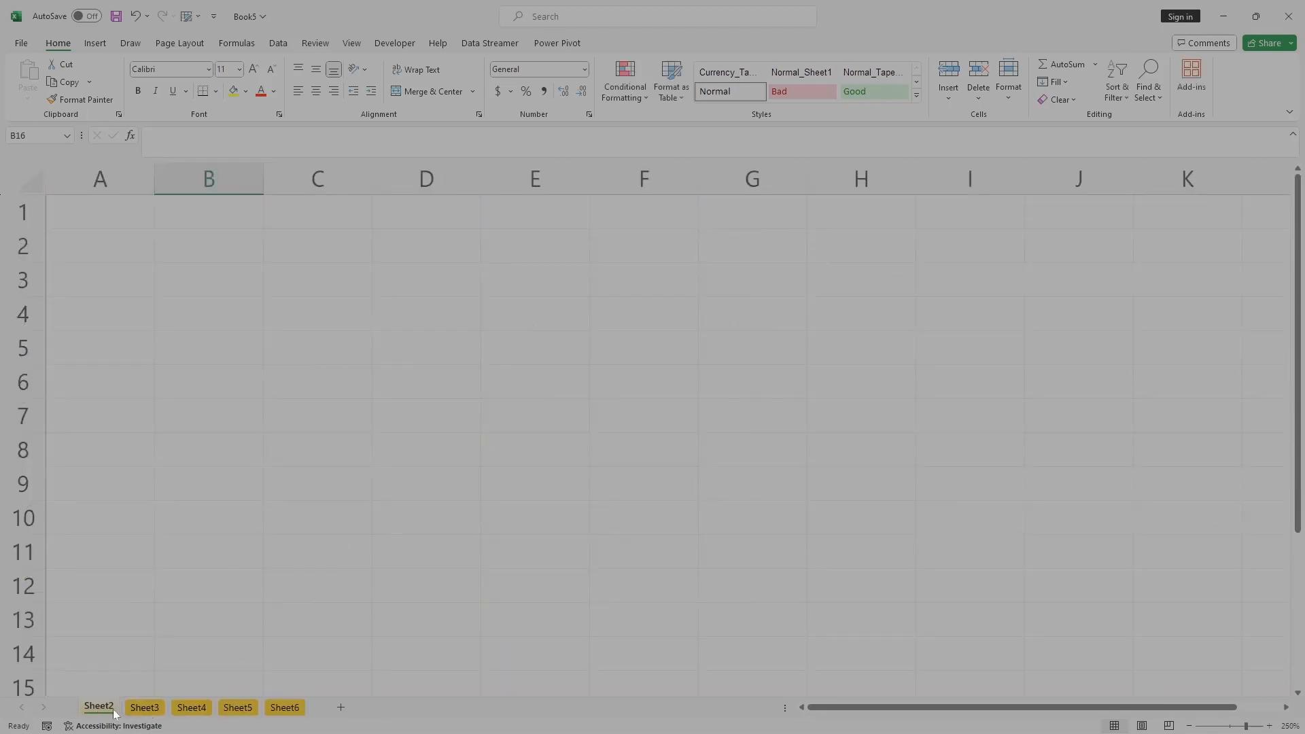
Group Sheet2 through Sheet6 and remove their tab color with No Color.
left_click(167, 611)
left_click(163, 712, "ctrl")
left_click(191, 709, "ctrl")
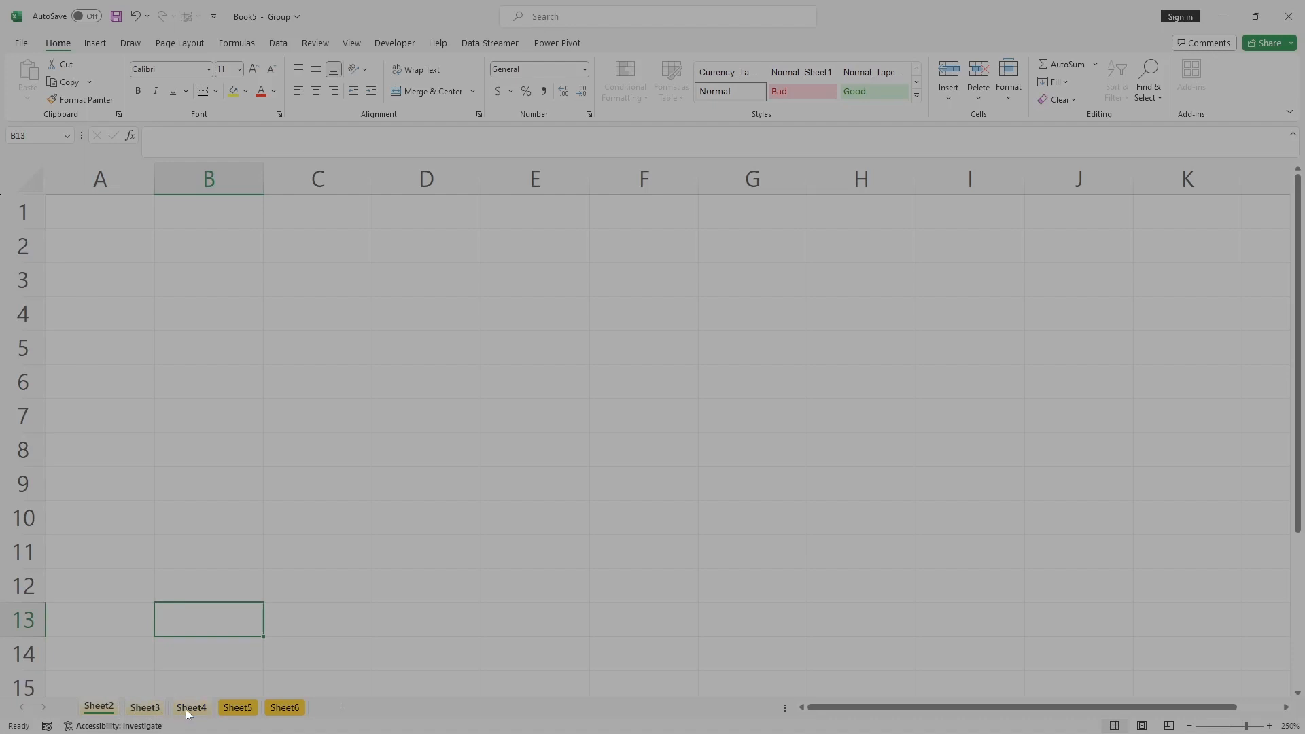
left_click(244, 709, "ctrl")
right_click(279, 708)
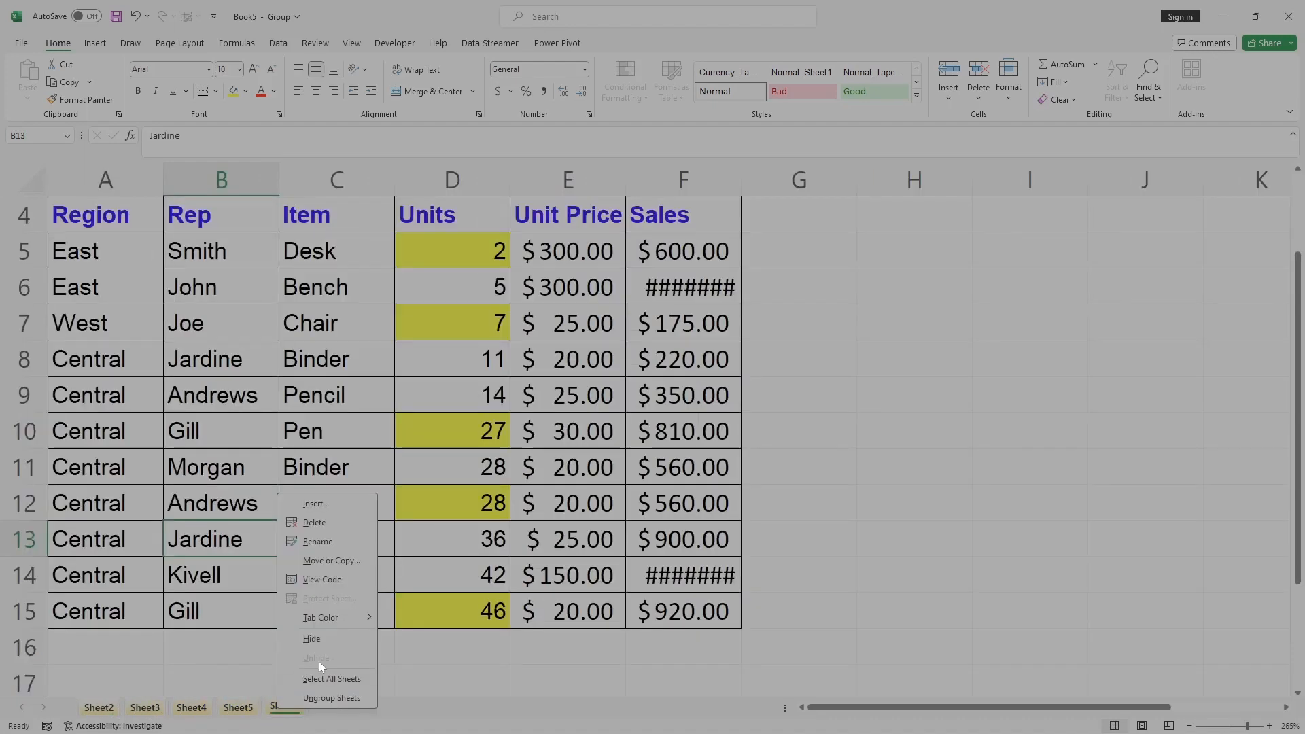
mouse_move(349, 616)
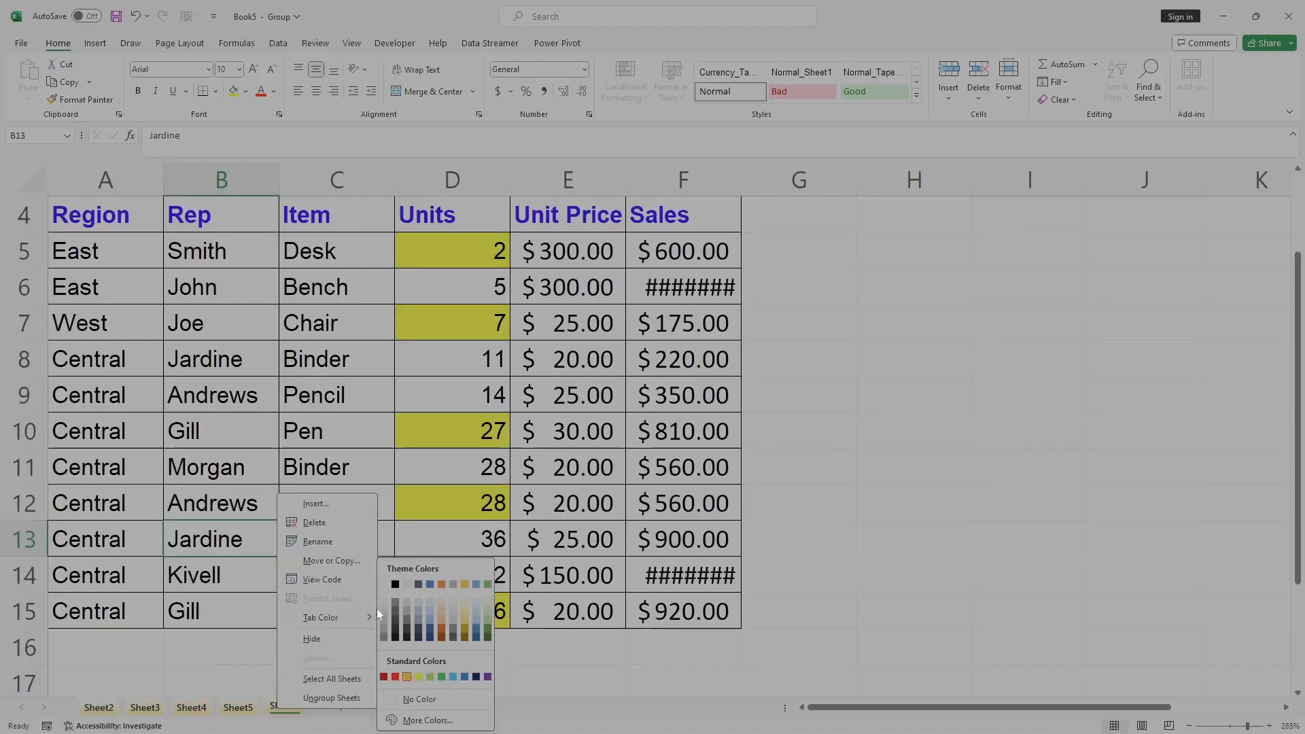
left_click(401, 698)
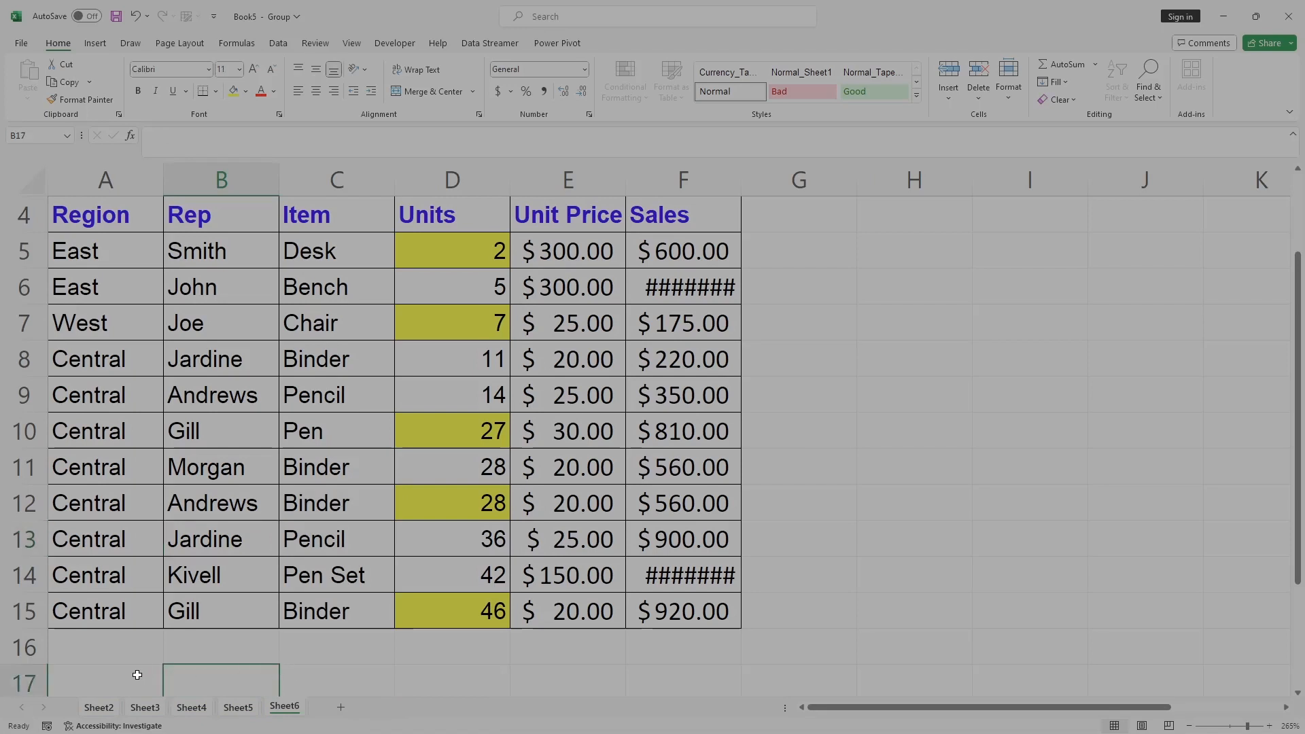
Hide Sheet2, Sheet3, Sheet4 and Sheet5 together, keeping Sheet6 in view.
left_click(98, 708)
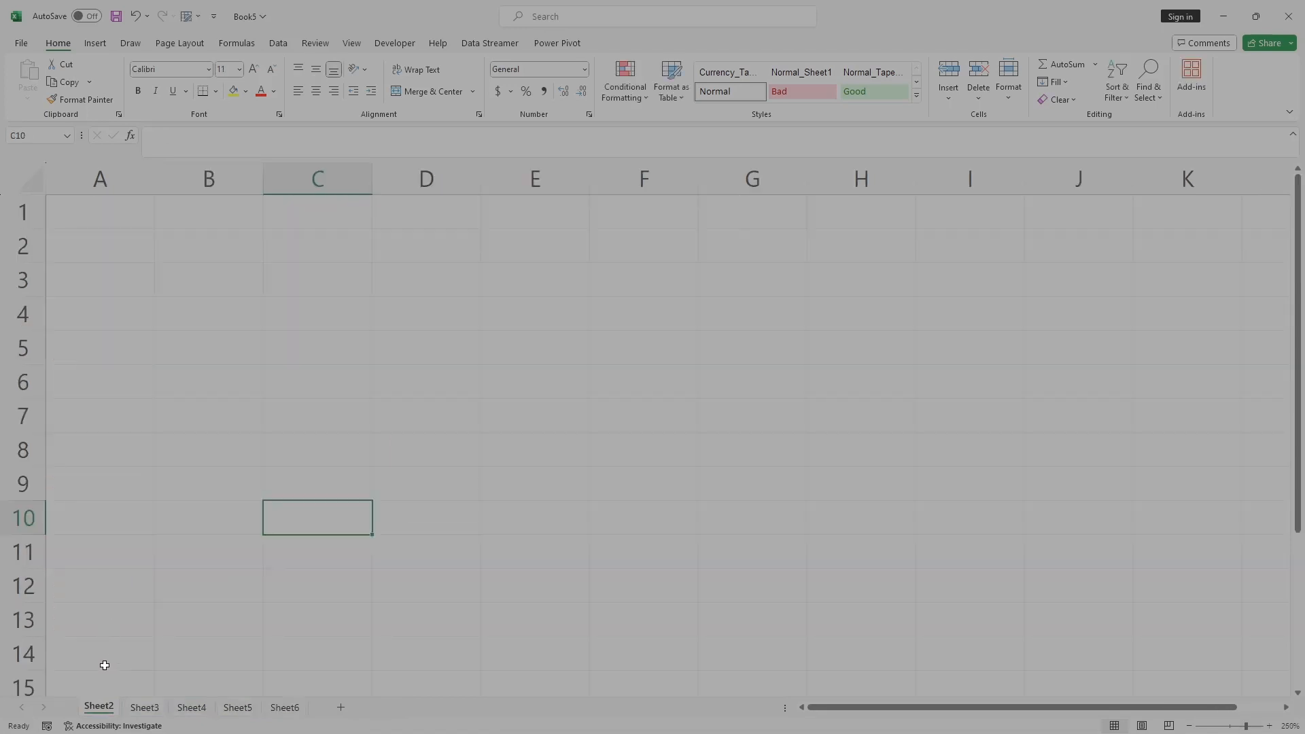
left_click(144, 707, "ctrl")
left_click(242, 708, "ctrl")
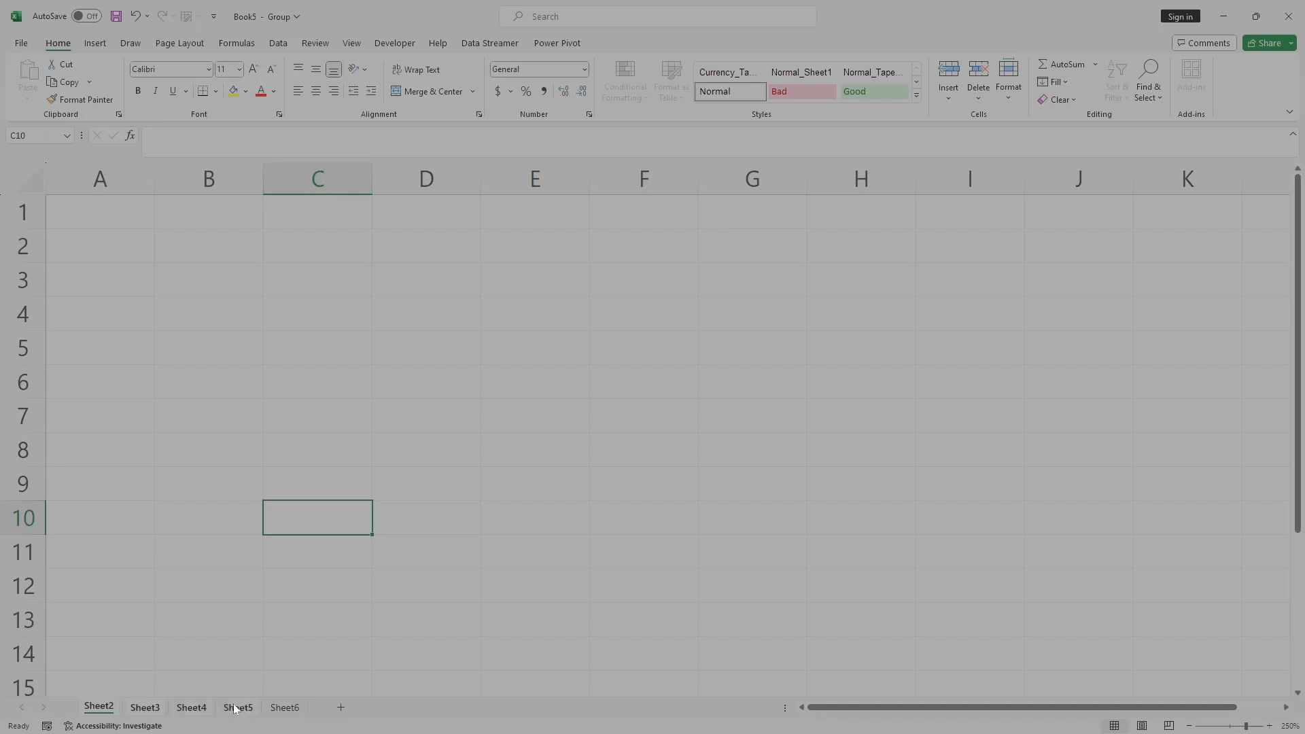
right_click(193, 708)
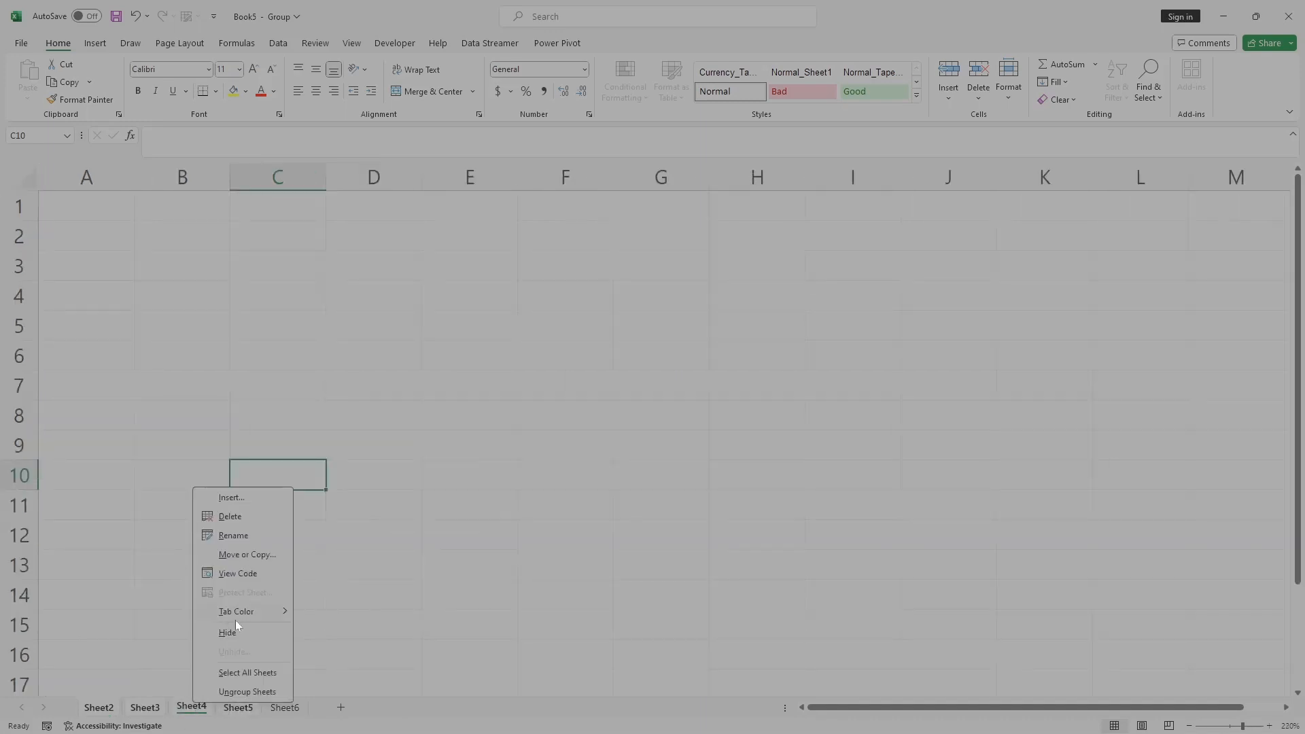
left_click(229, 634)
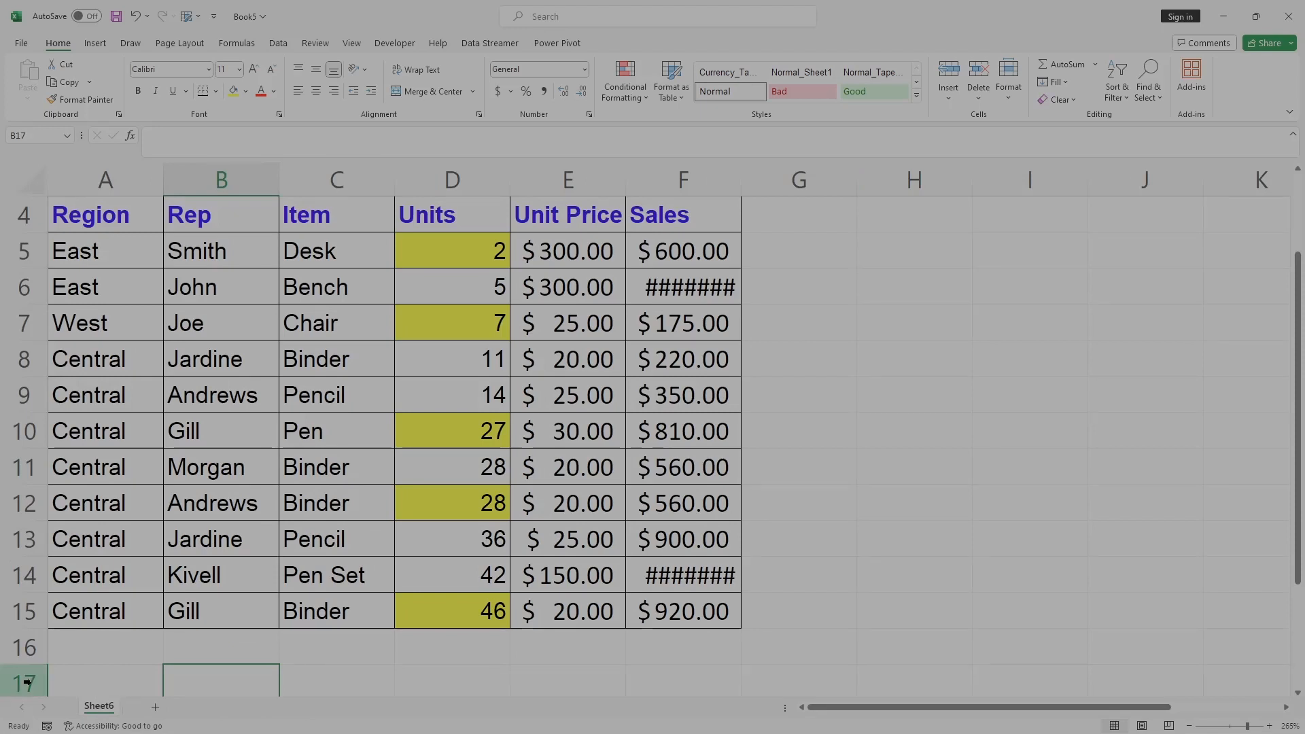
Unhide only Sheet2 from the list of hidden worksheets.
right_click(106, 708)
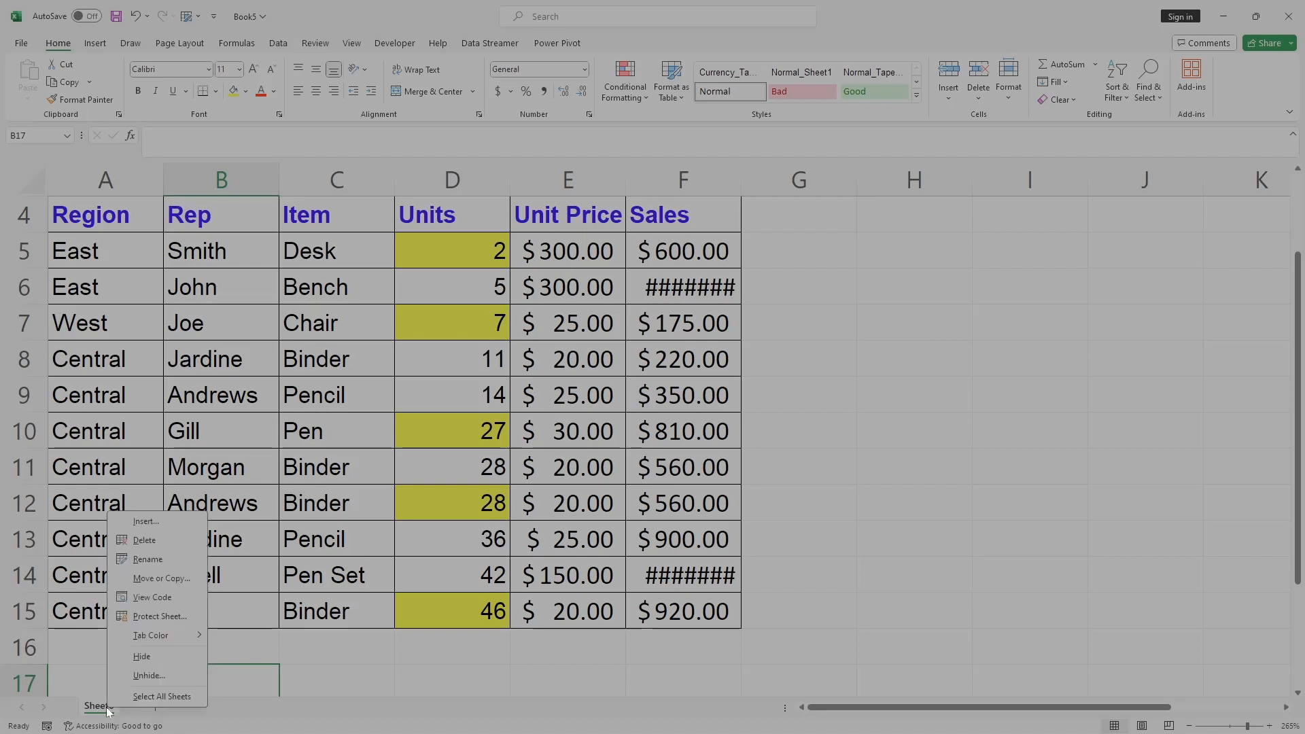
left_click(152, 675)
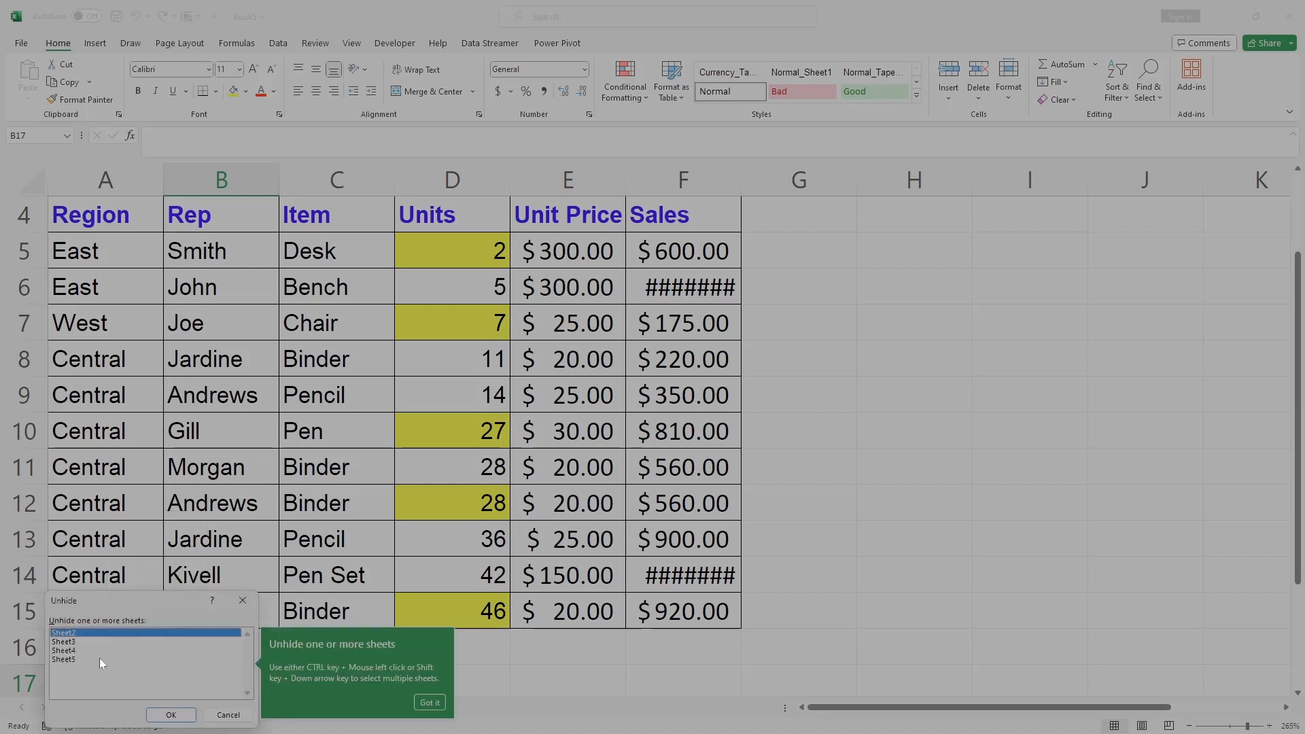
left_click(70, 642, "ctrl")
left_click(73, 650, "ctrl")
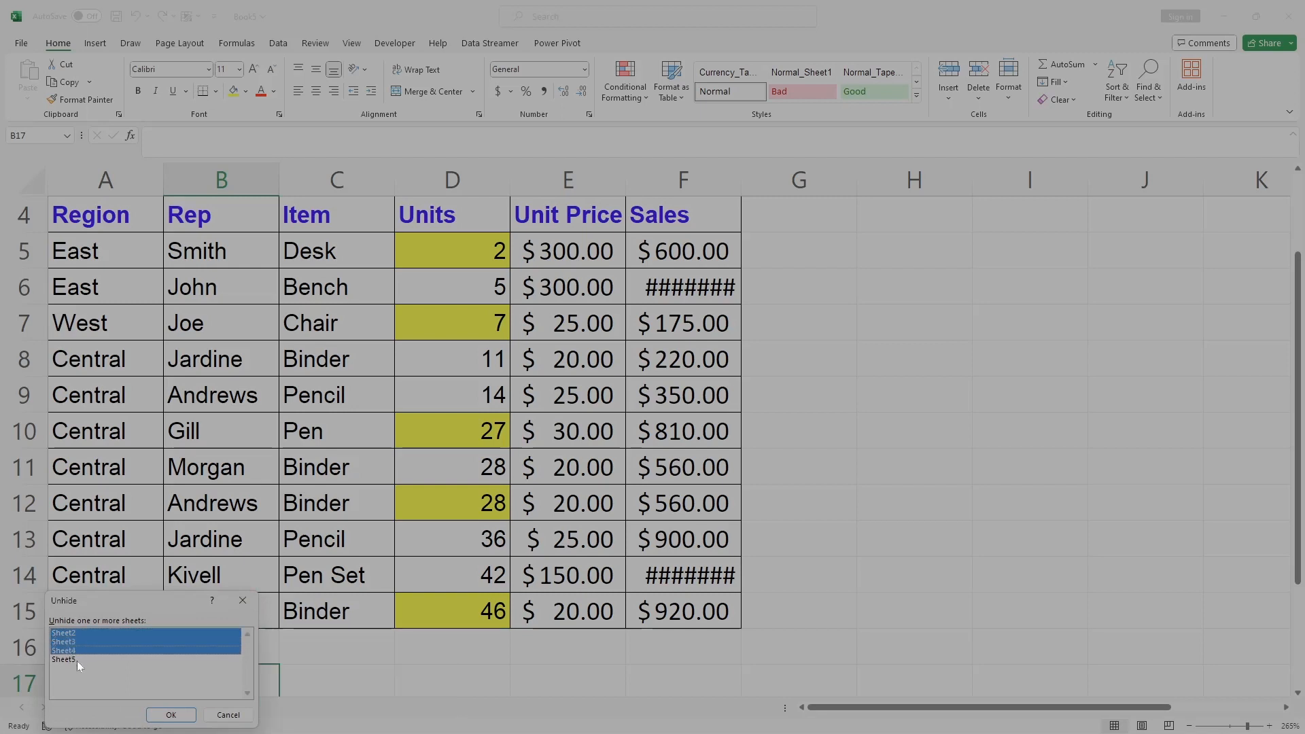
left_click(71, 634)
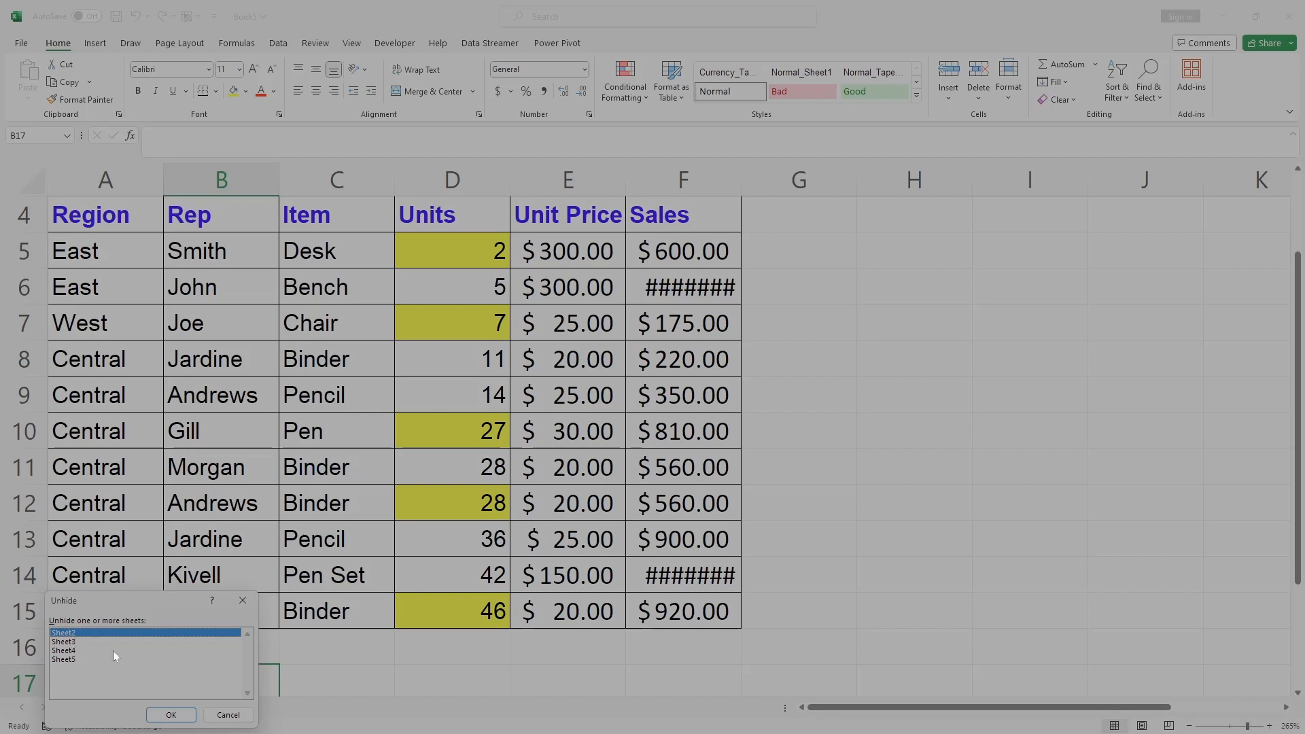
left_click(171, 717)
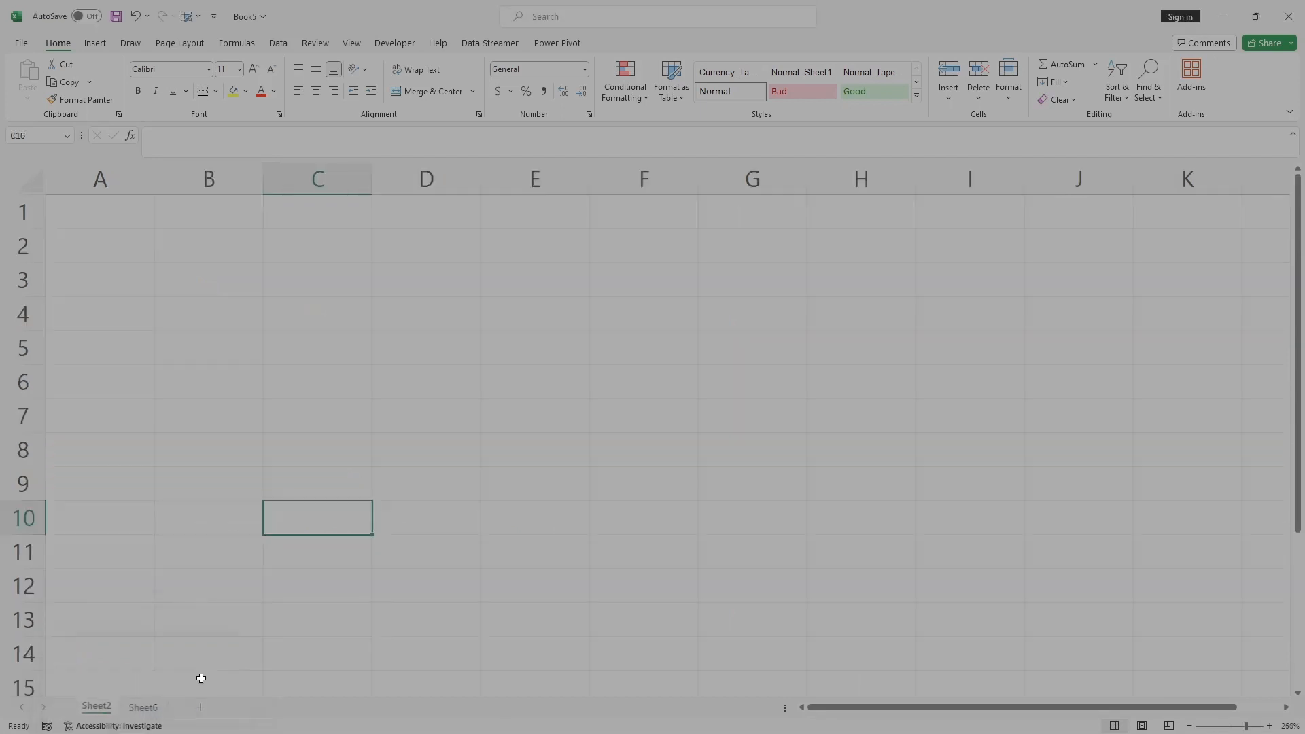
Unhide Sheet3, Sheet4 and Sheet5 together and select only Sheet2.
right_click(103, 708)
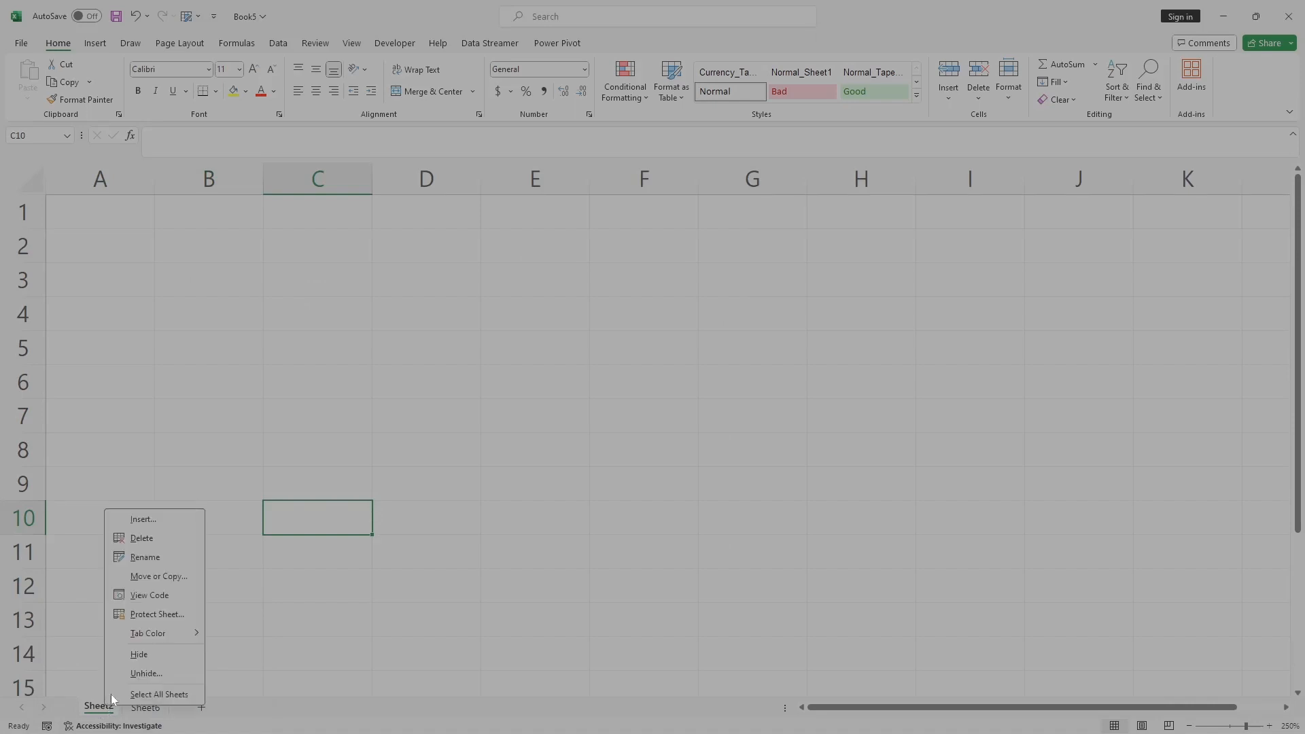
left_click(148, 672)
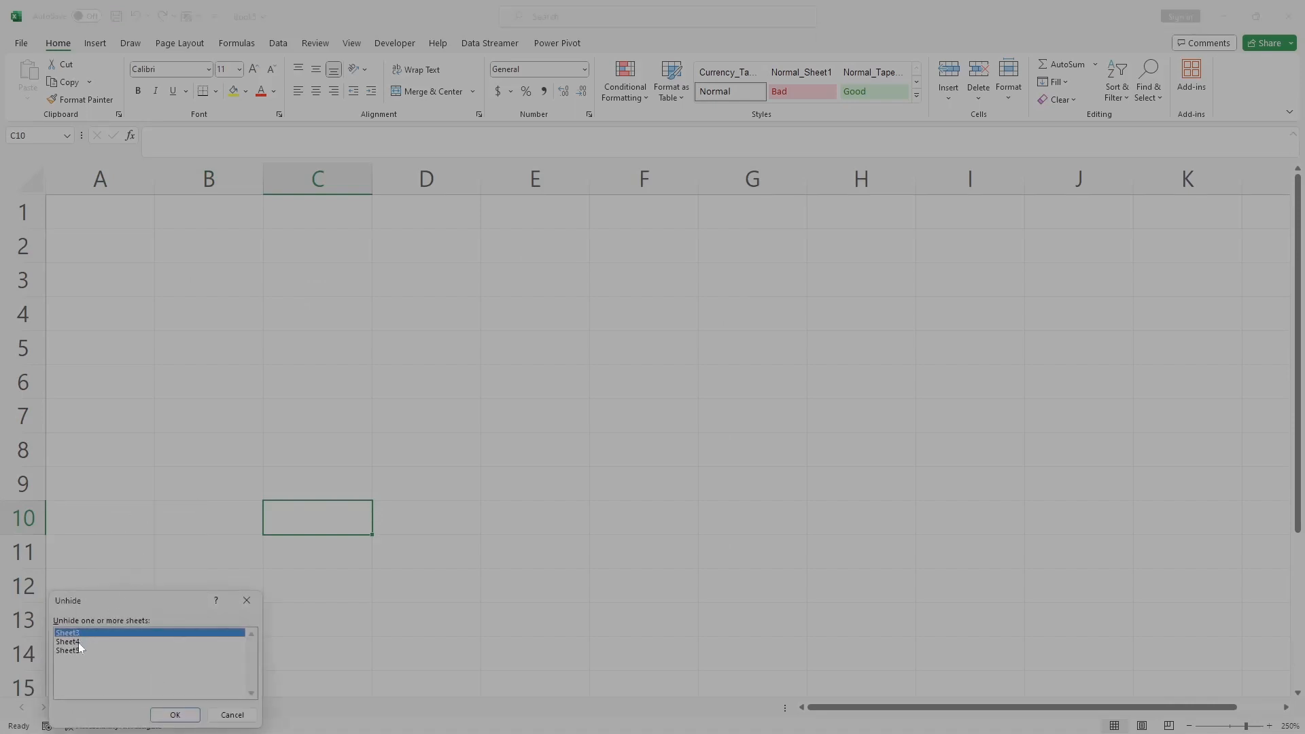
left_click(75, 651, "shift")
left_click(174, 714)
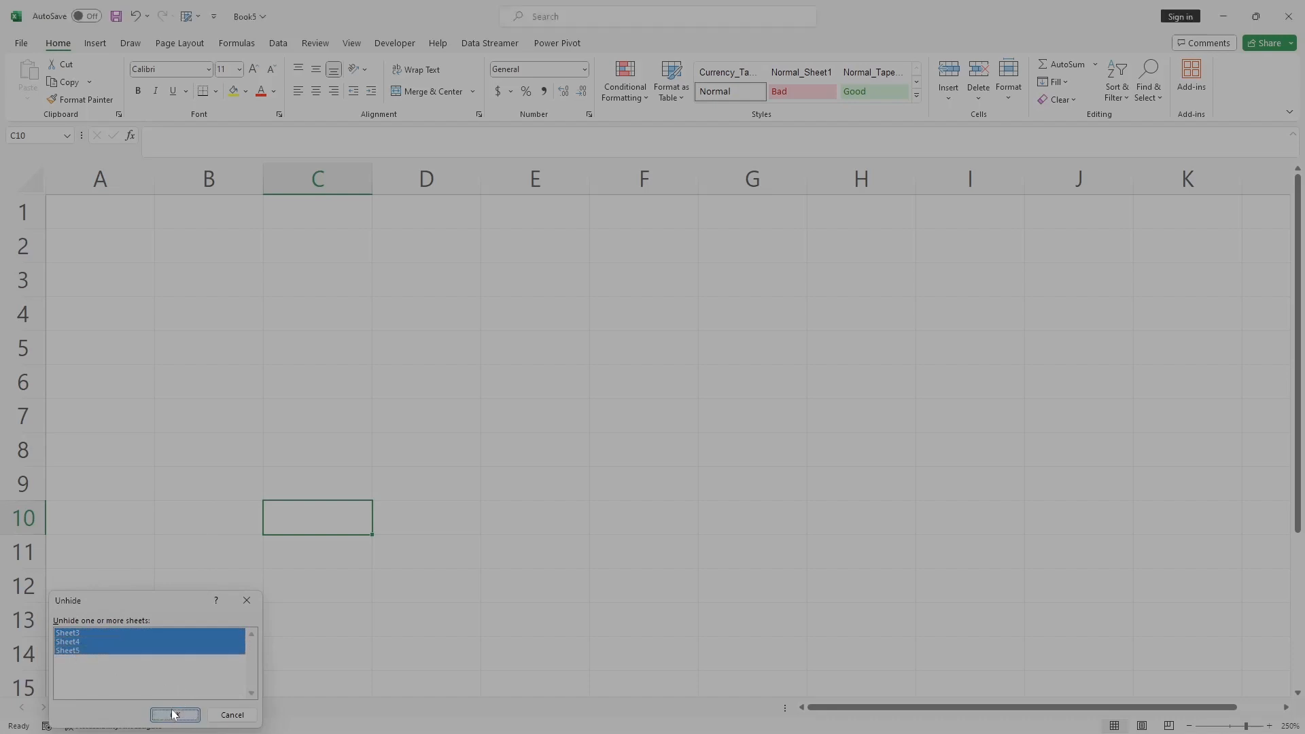
left_click(102, 713)
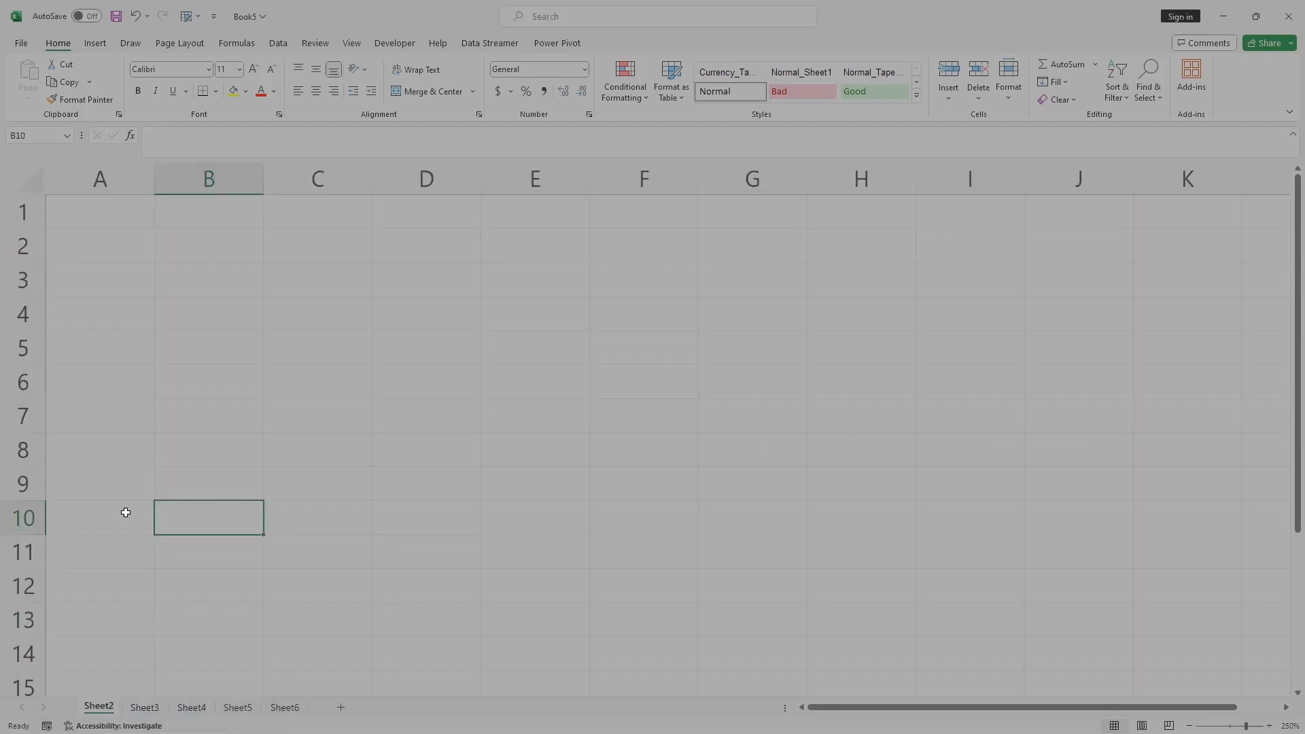
Open the Protect Sheet options for Sheet2 and move the dialog over the grid to view its password and permission settings.
right_click(99, 707)
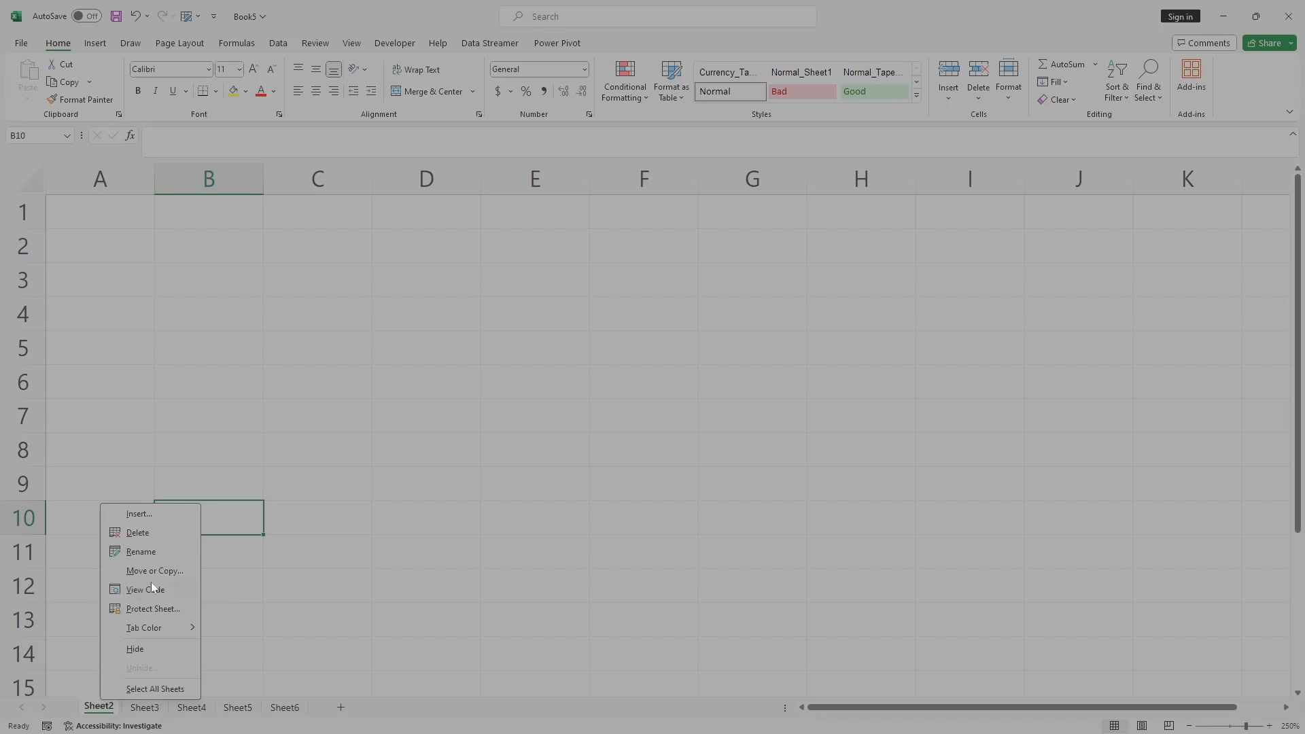
left_click(168, 607)
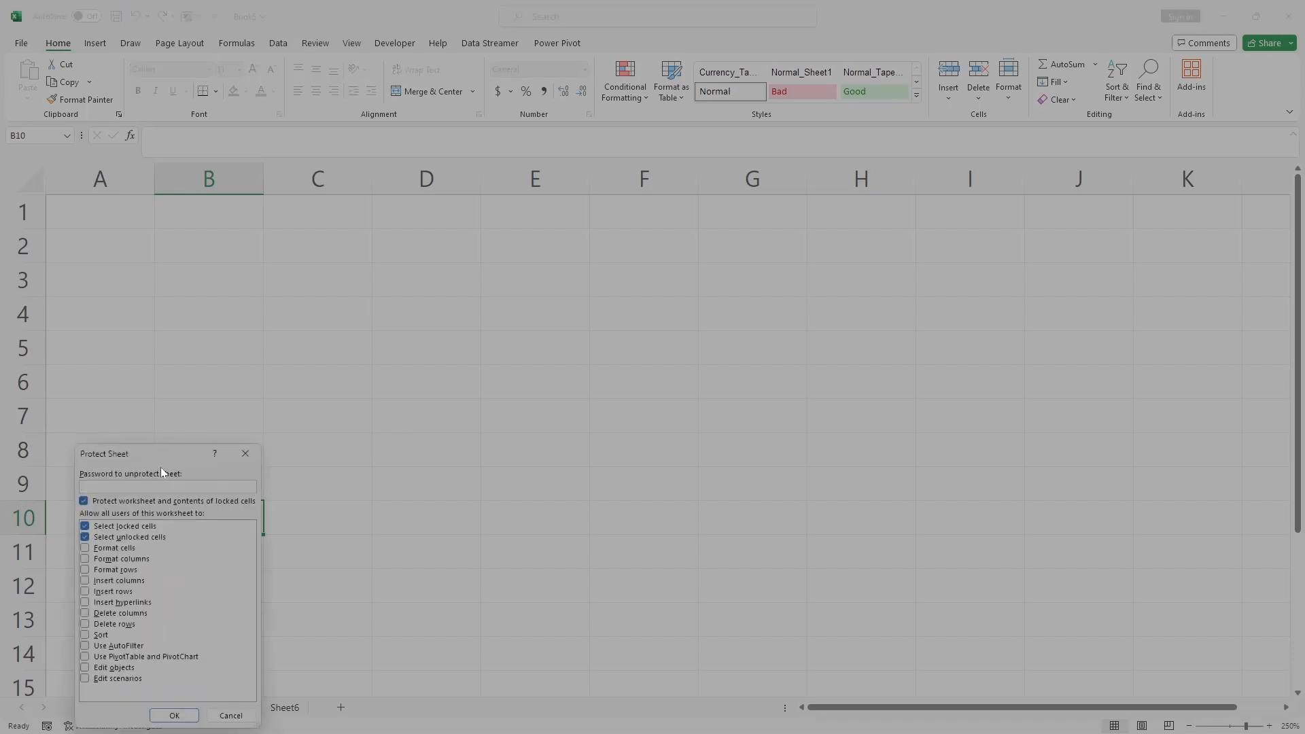
left_click_drag(161, 468, 385, 310)
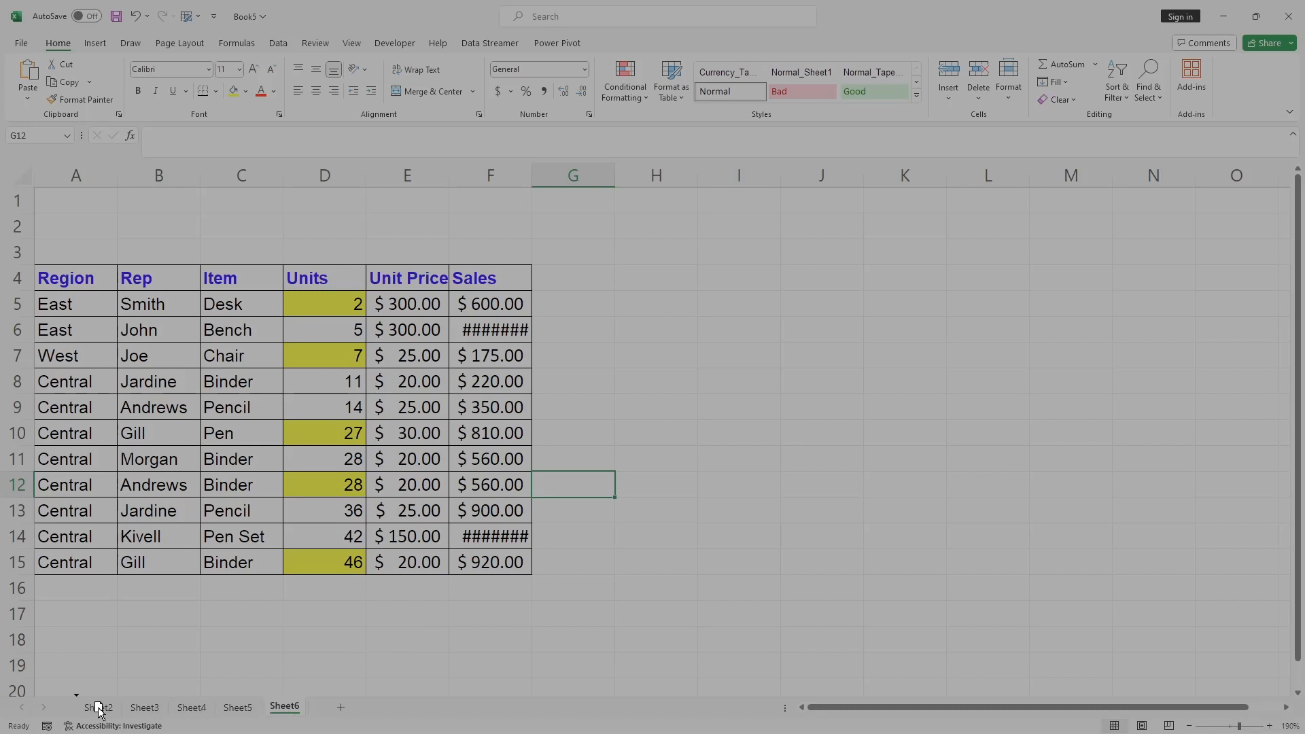
Reorder the worksheets so that Sheet6 and Sheet5 come before Sheet2, leaving Sheet5 as the active sheet.
left_click_drag(89, 704, 89, 705)
left_click(284, 707)
left_click_drag(169, 707, 153, 707)
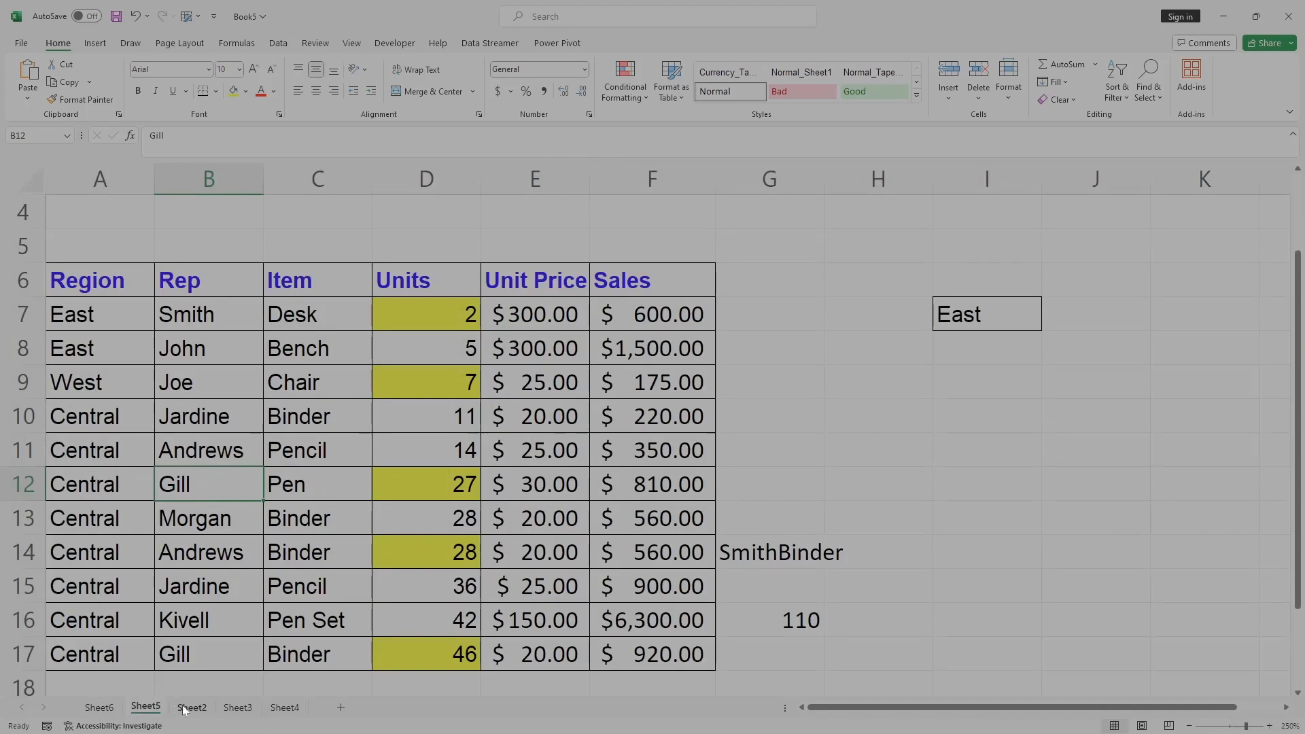
Insert 19 blank worksheets one after another between Sheet5 and Sheet2.
left_click(343, 710)
left_click(390, 709)
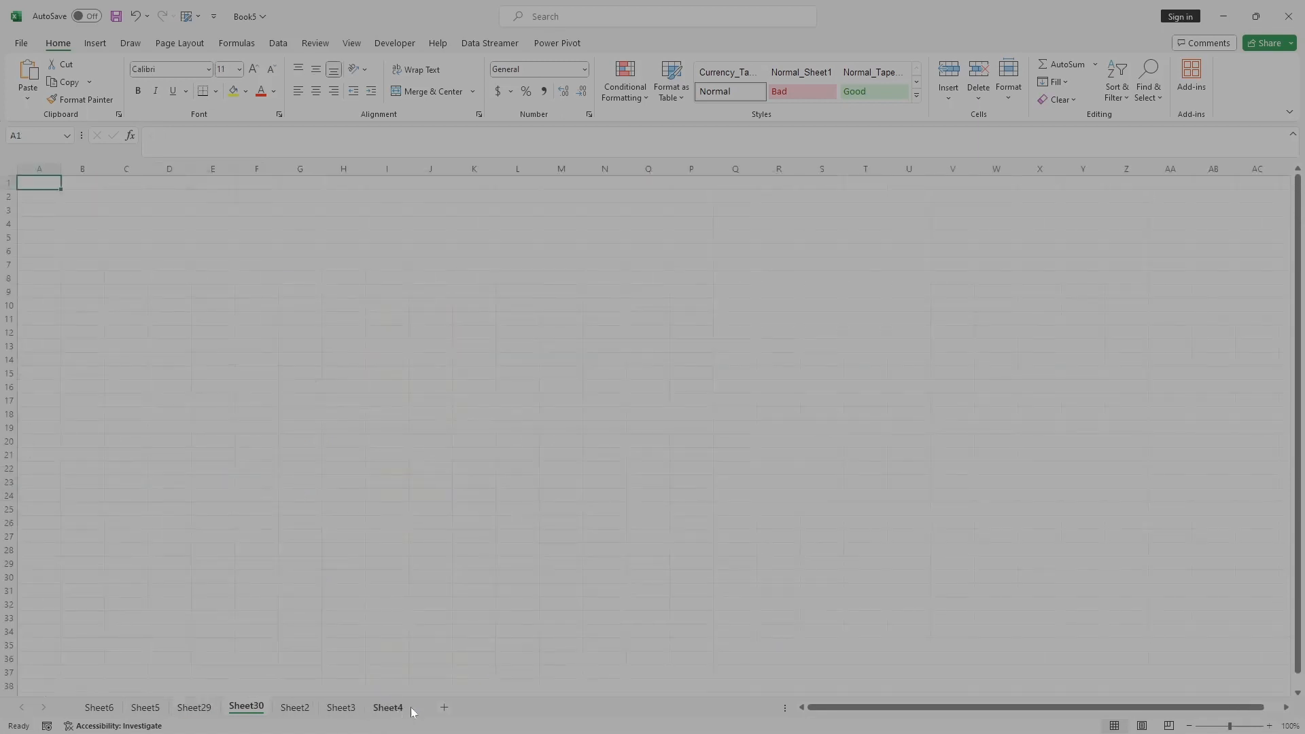
left_click(443, 709)
left_click(496, 710)
left_click(547, 709)
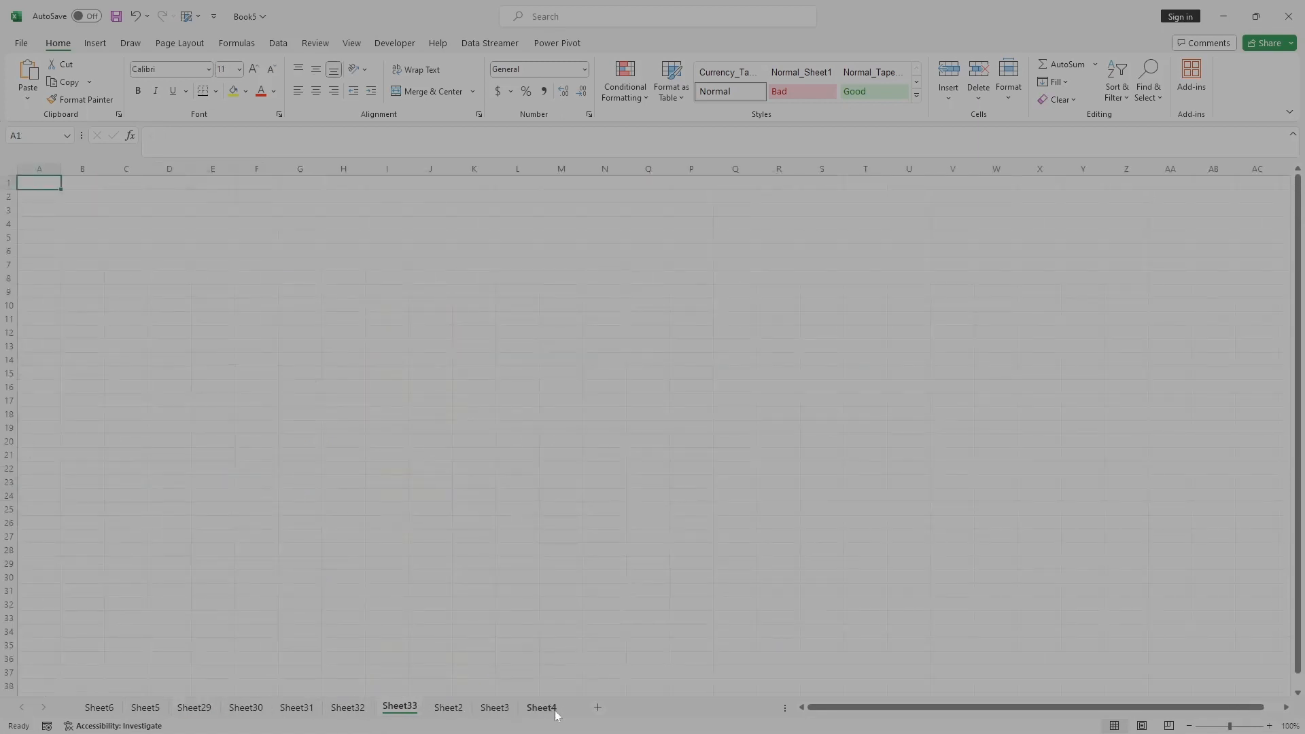
left_click(596, 708)
left_click(648, 708)
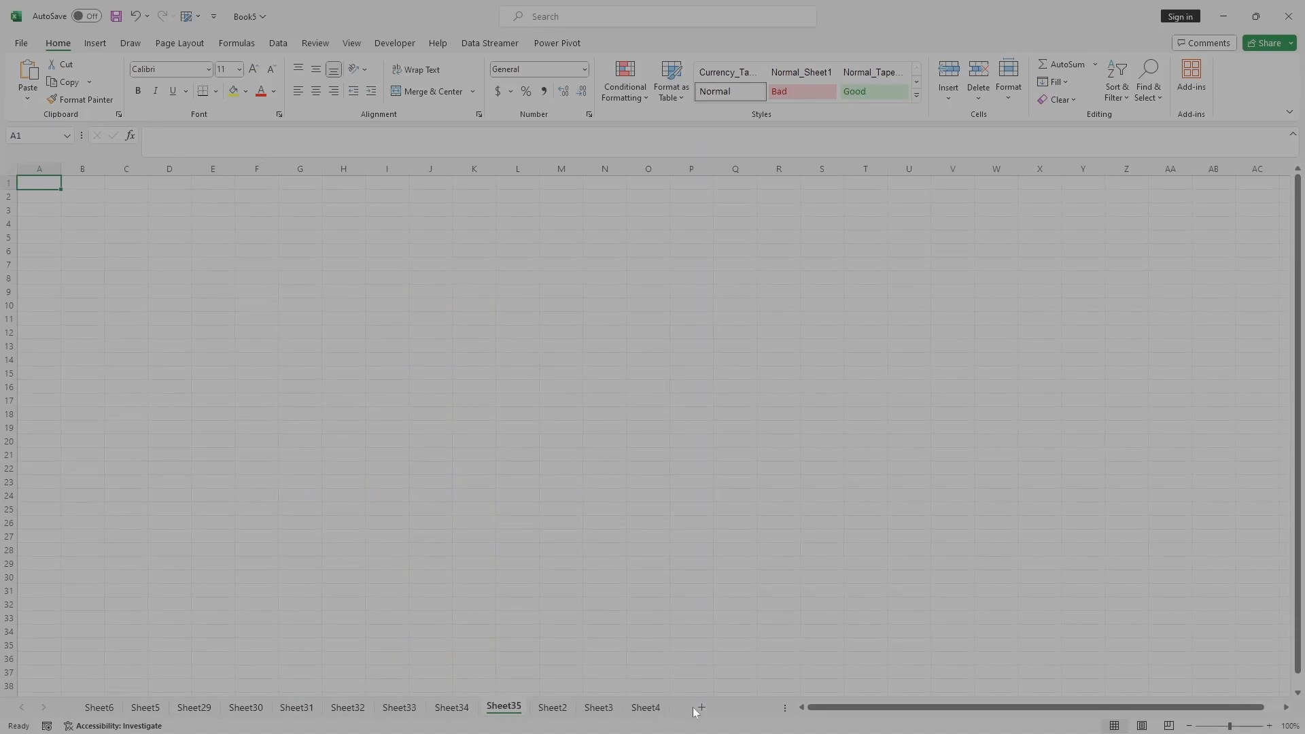
left_click(703, 710)
left_click(762, 711)
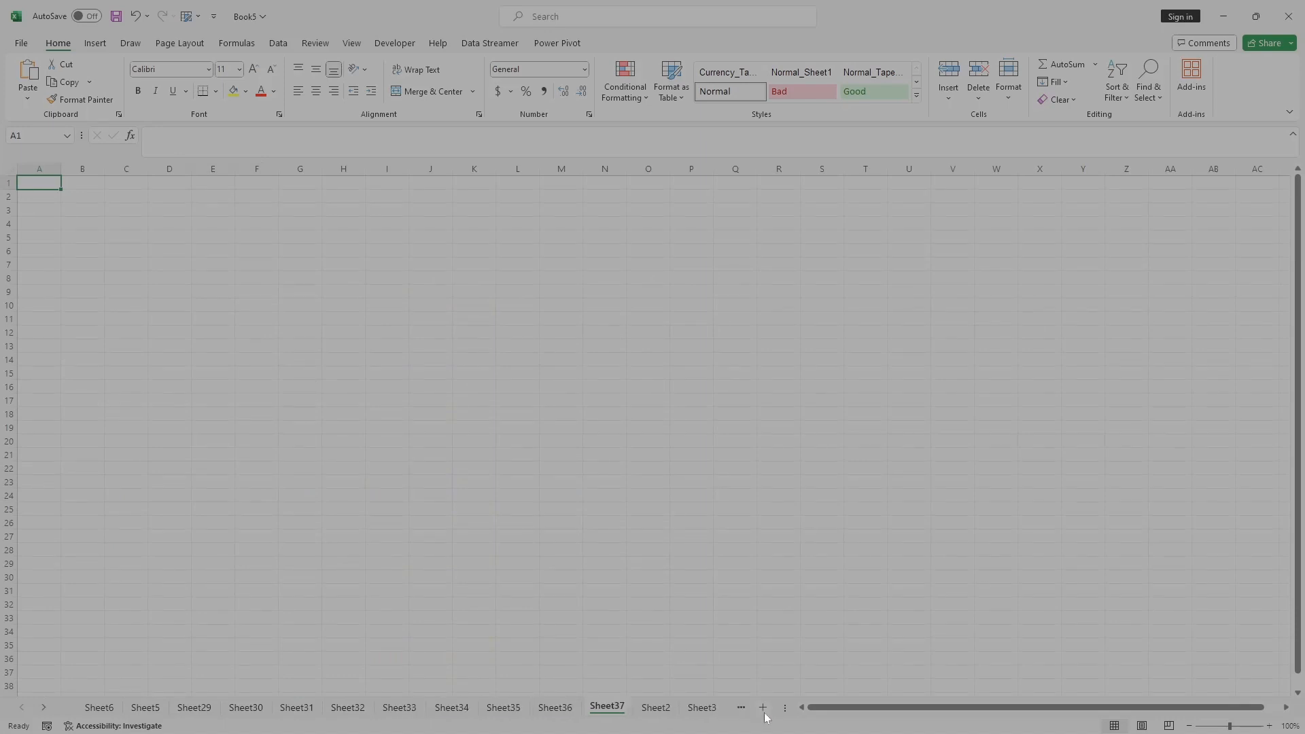
left_click(766, 711)
left_click(765, 711)
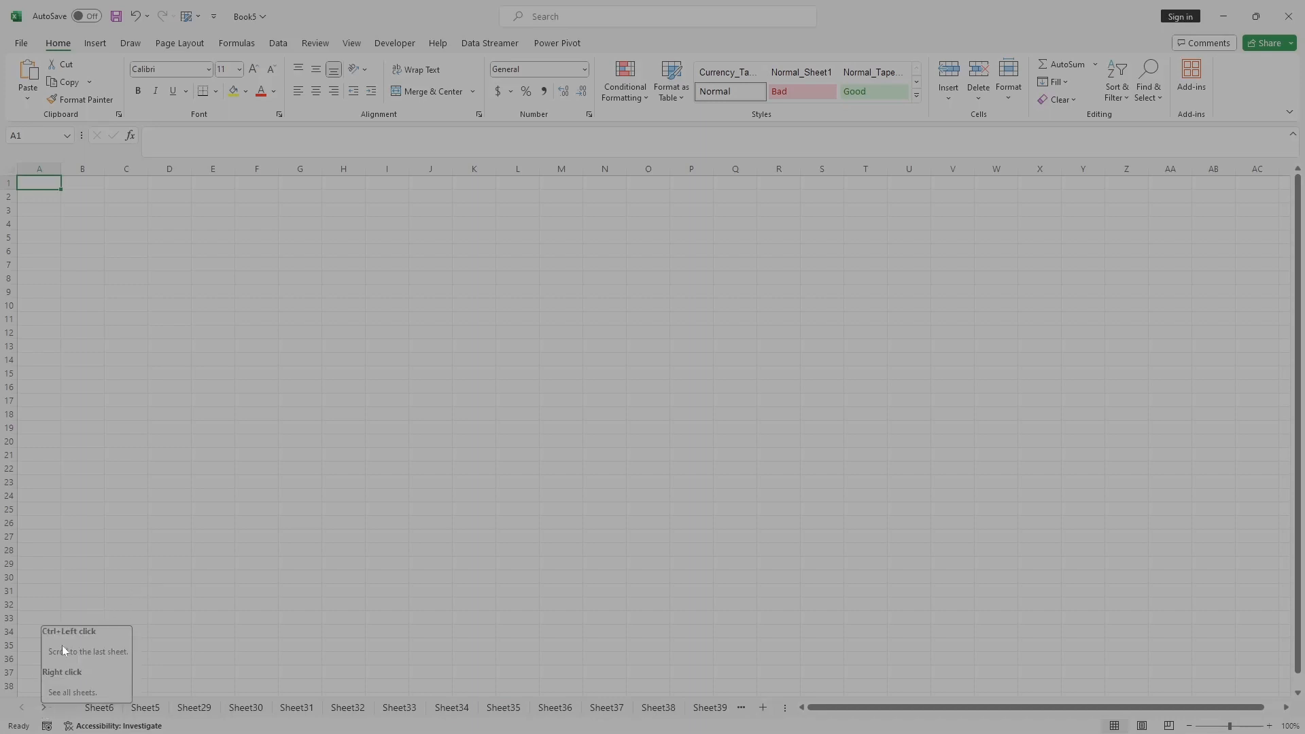
Browse the overflowing row of worksheet tabs forward to the last sheets, back toward the first ones, and forward again.
left_click(45, 709)
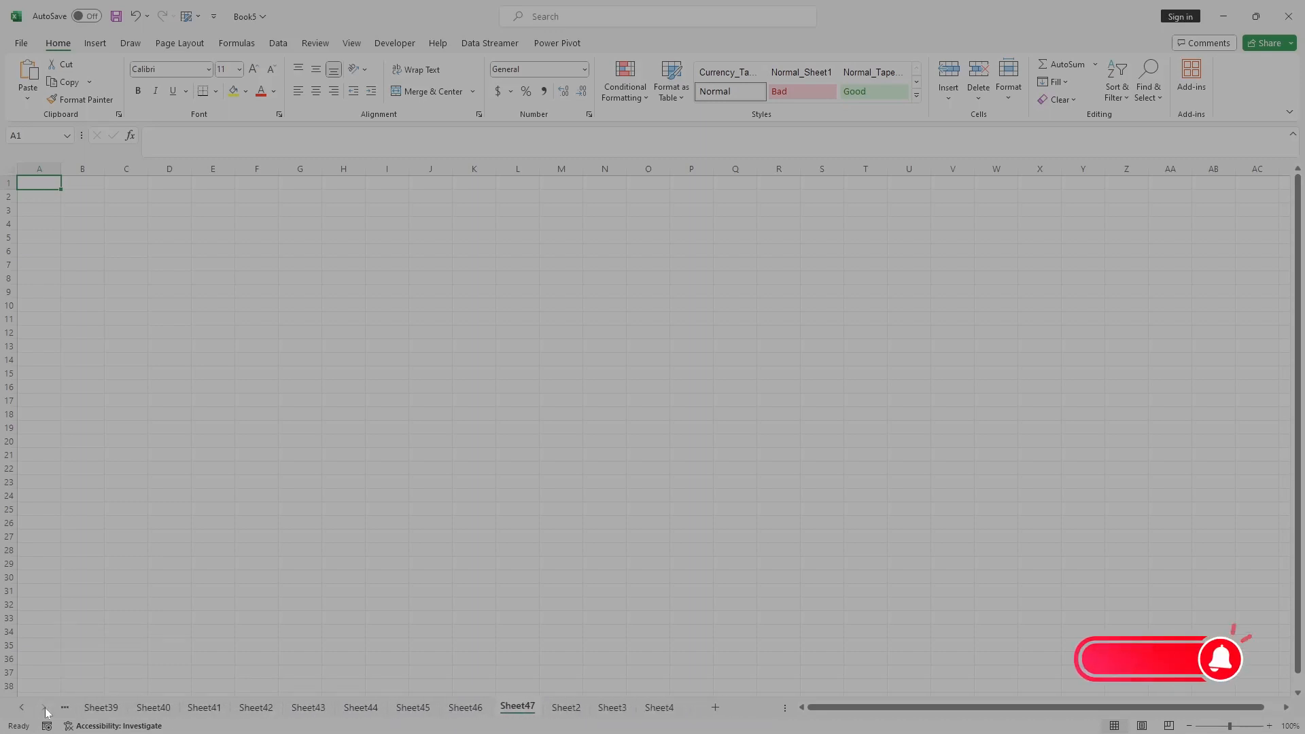
left_click(23, 708)
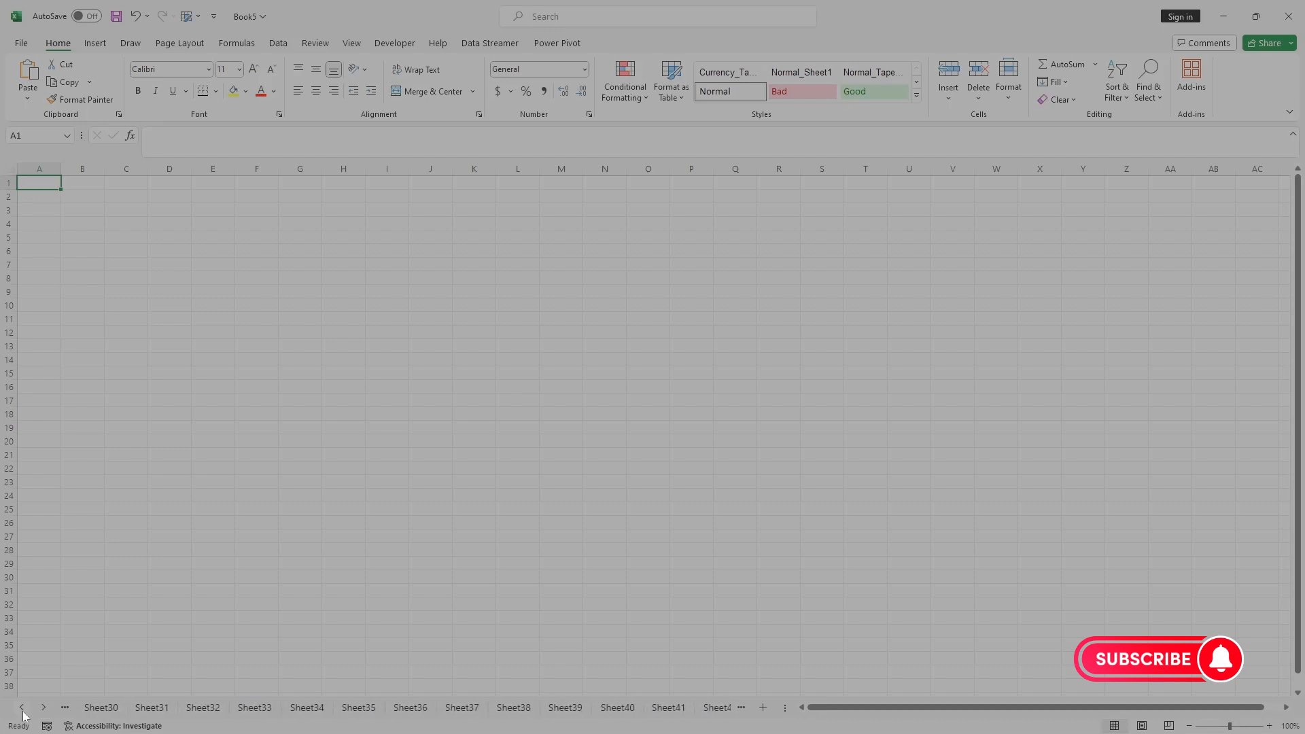
left_click(45, 710)
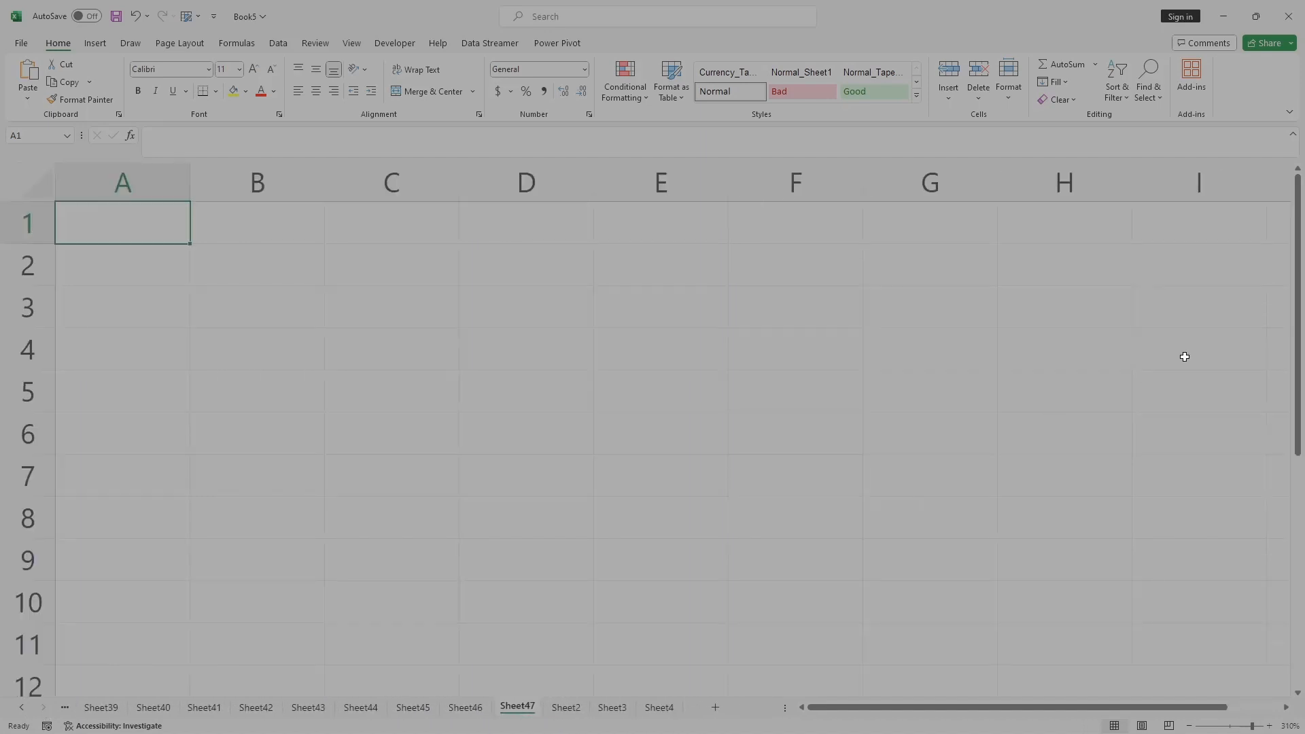
Scroll the active blank worksheet vertically and horizontally, and change its zoom, ending at 322%.
mouse_move(1299, 218)
left_mouse_down()
mouse_move(1299, 381)
mouse_move(1300, 207)
left_mouse_up()
left_click_drag(854, 707, 792, 718)
scroll(553, 488, "down", 7)
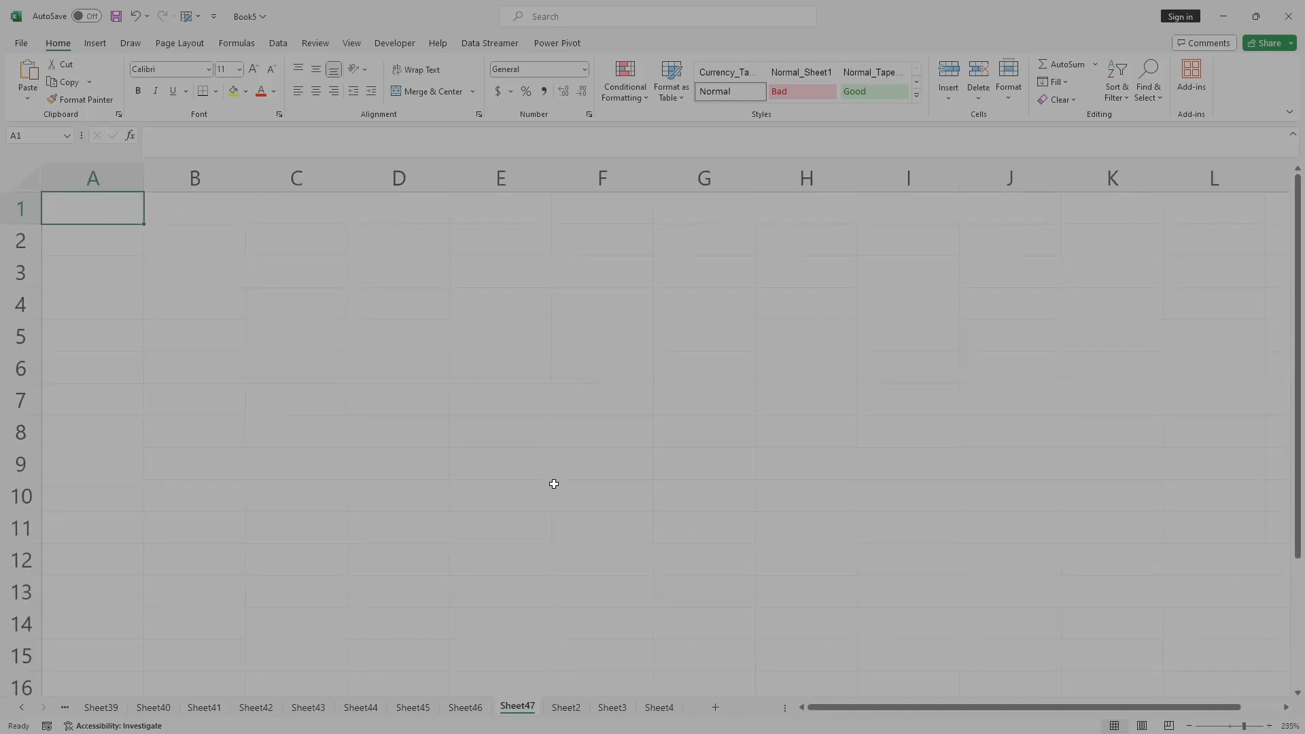
scroll(553, 488, "down", 1)
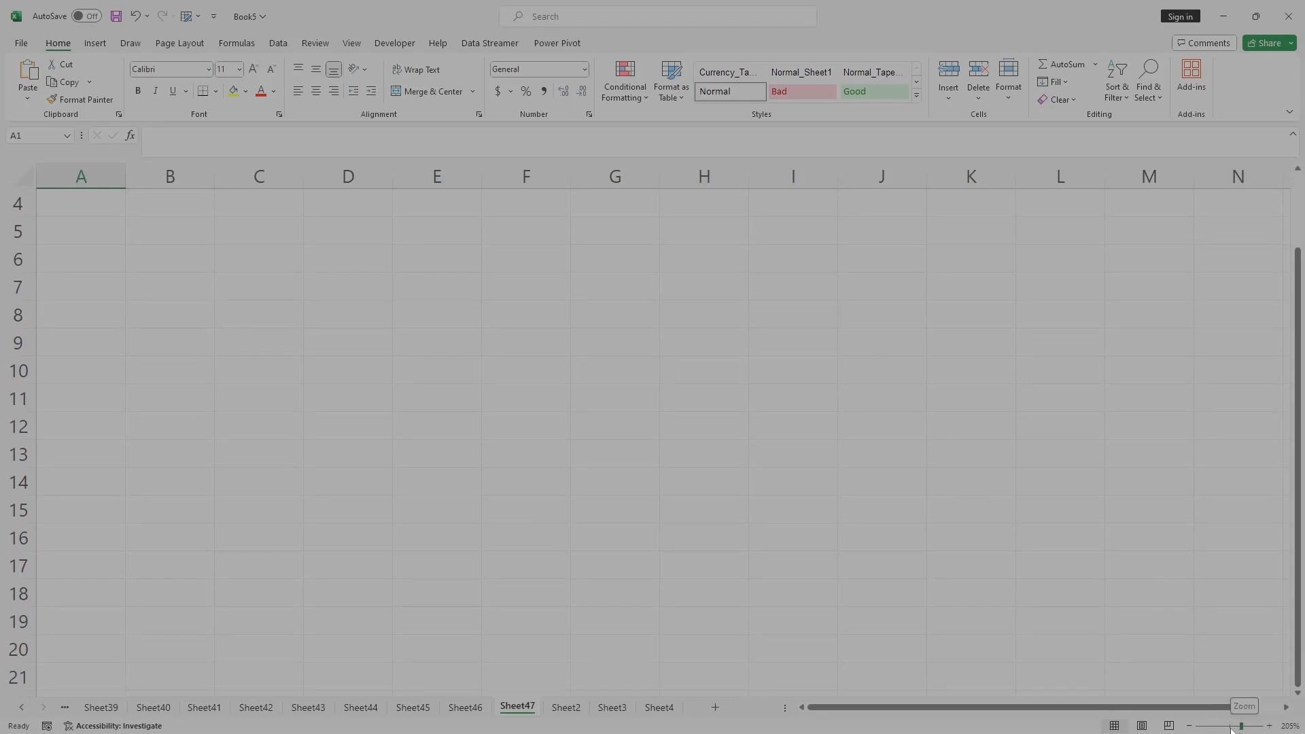
mouse_move(1242, 727)
left_mouse_down()
mouse_move(1231, 727)
mouse_move(1254, 726)
left_mouse_up()
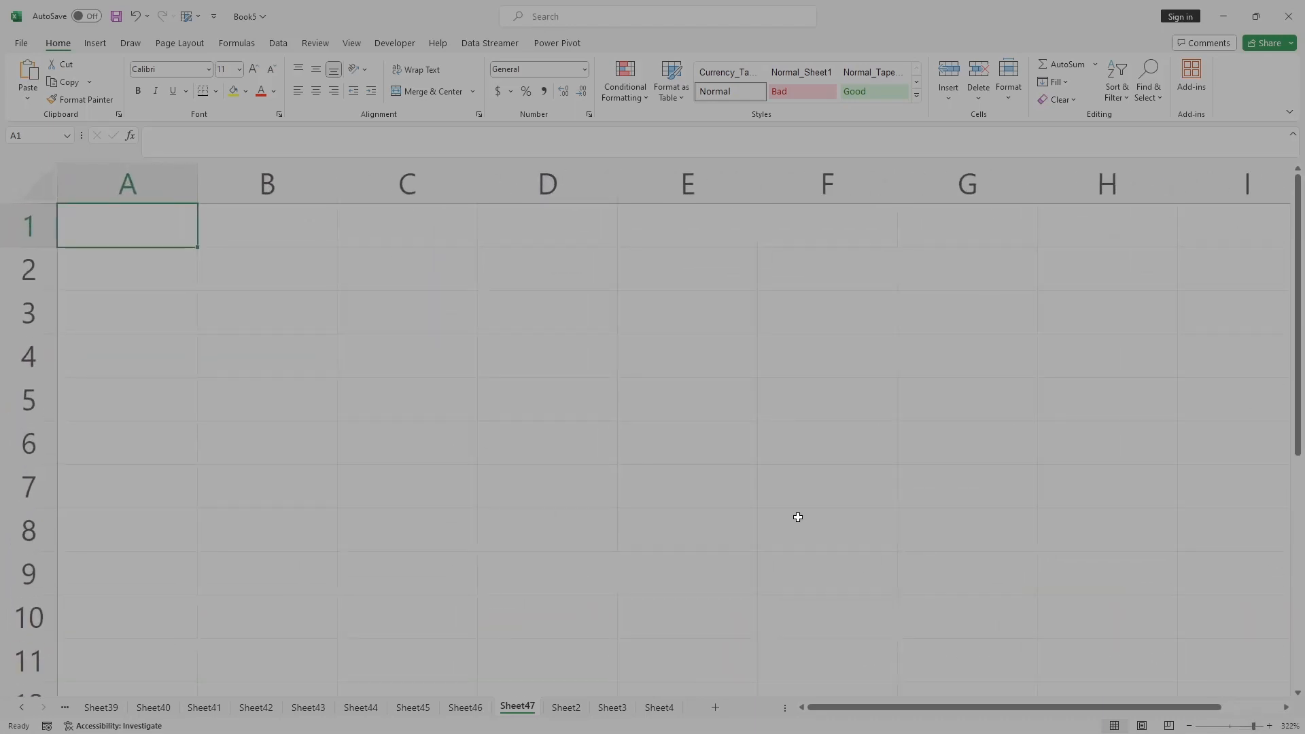